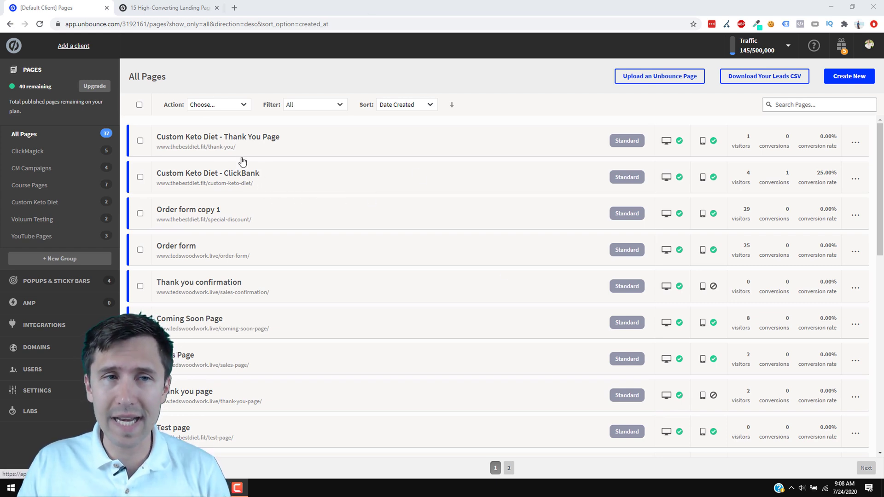
Switch to the high-converting landing pages article and look over its introduction and the Promo and edX examples
{"action": "left_click", "coordinate": [170, 5]}
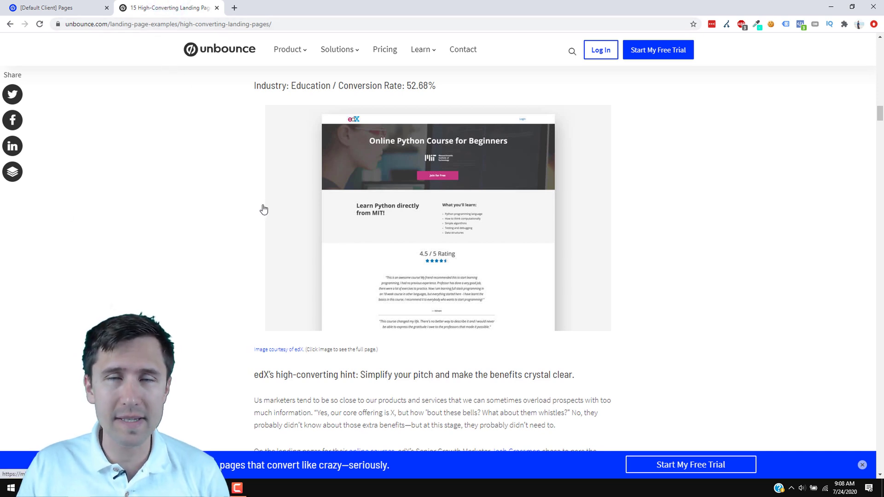
{"action": "scroll", "coordinate": [326, 318], "scroll_direction": "up", "scroll_amount": 8}
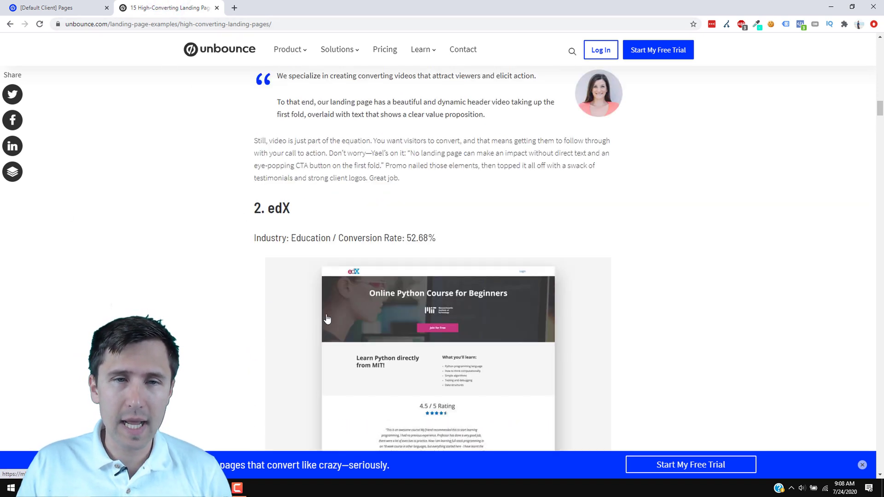
{"action": "scroll", "coordinate": [327, 322], "scroll_direction": "up", "scroll_amount": 7}
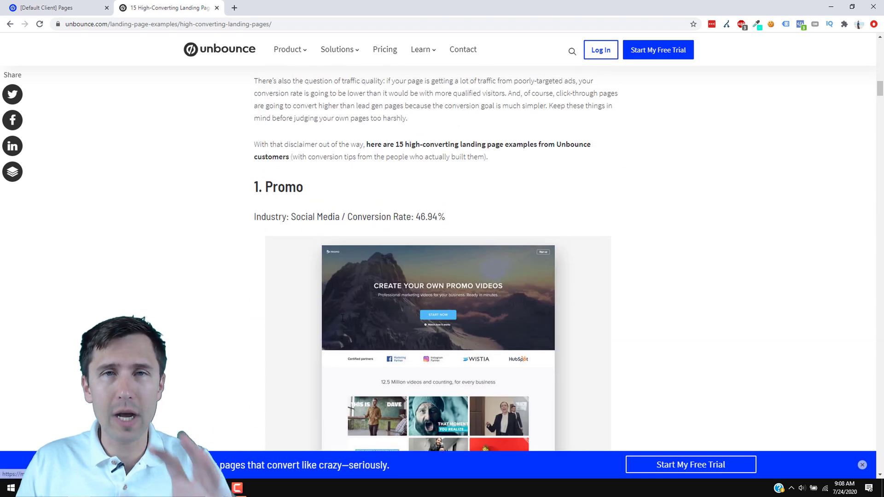
{"action": "scroll", "coordinate": [344, 316], "scroll_direction": "up", "scroll_amount": 3}
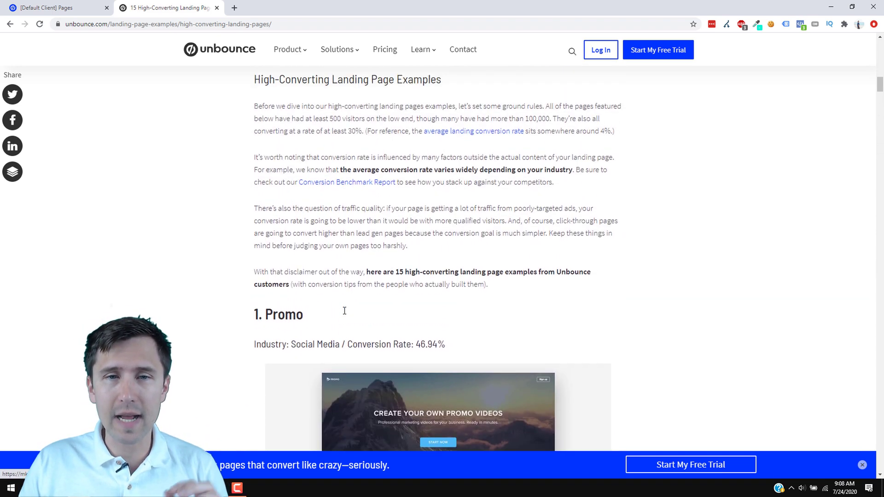
{"action": "left_click_drag", "start_coordinate": [348, 142], "coordinate": [363, 142]}
{"action": "left_click", "coordinate": [317, 244]}
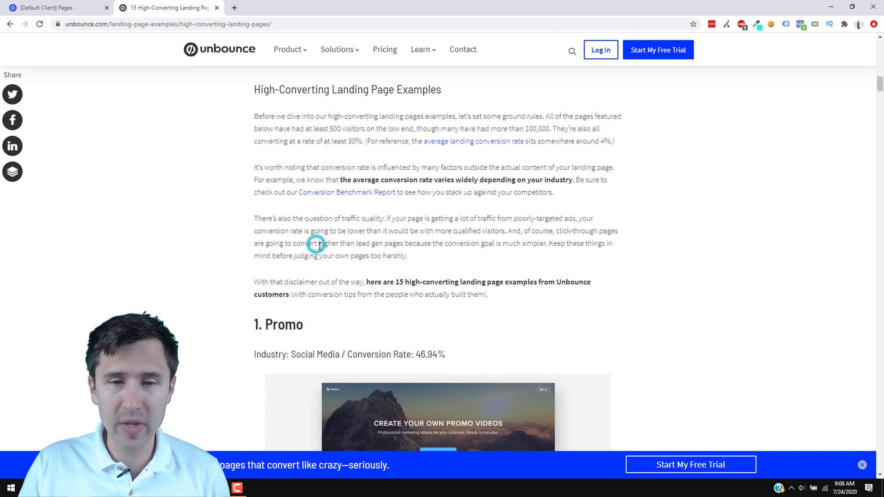
{"action": "scroll", "coordinate": [430, 292], "scroll_direction": "down", "scroll_amount": 8}
{"action": "scroll", "coordinate": [416, 288], "scroll_direction": "down", "scroll_amount": 5}
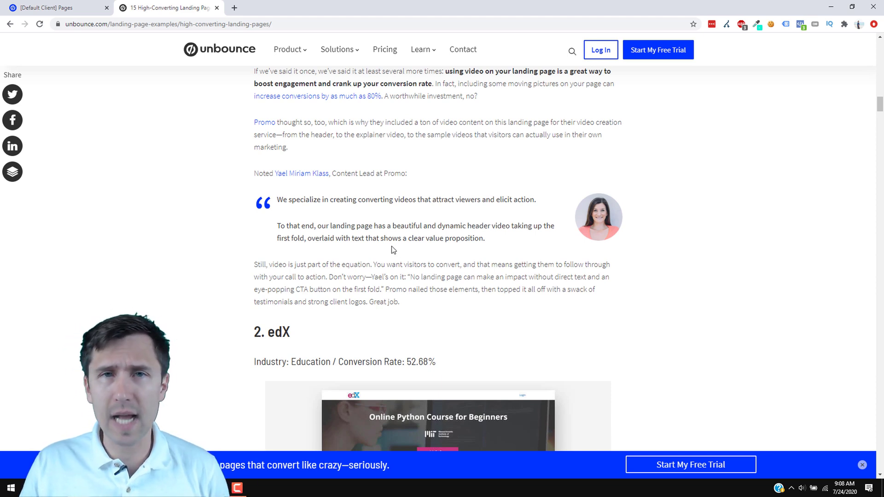
{"action": "scroll", "coordinate": [383, 245], "scroll_direction": "down", "scroll_amount": 3}
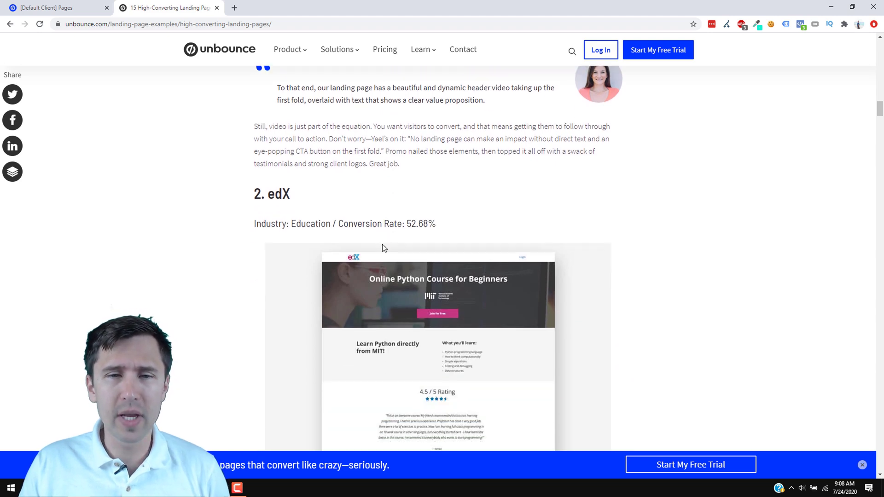
Highlight the industry and conversion rate line of the edX example
{"action": "left_click", "coordinate": [405, 223]}
{"action": "double_click", "coordinate": [404, 222]}
{"action": "scroll", "coordinate": [397, 214], "scroll_direction": "down", "scroll_amount": 3}
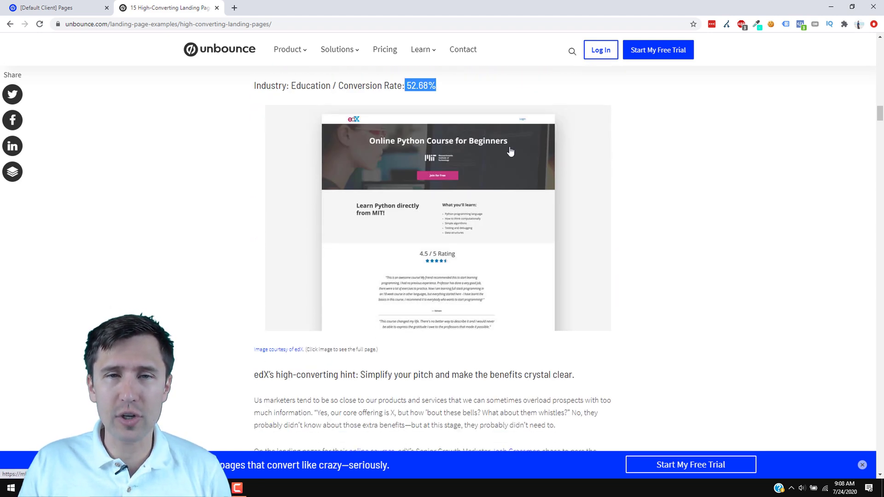
{"action": "scroll", "coordinate": [397, 214], "scroll_direction": "up", "scroll_amount": 1}
{"action": "left_click_drag", "start_coordinate": [261, 132], "coordinate": [428, 132]}
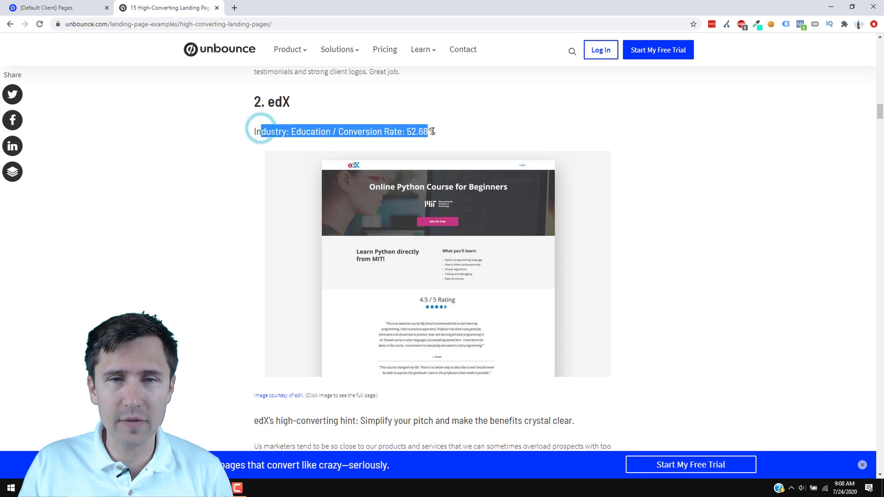
{"action": "left_click", "coordinate": [395, 130]}
{"action": "double_click", "coordinate": [407, 131]}
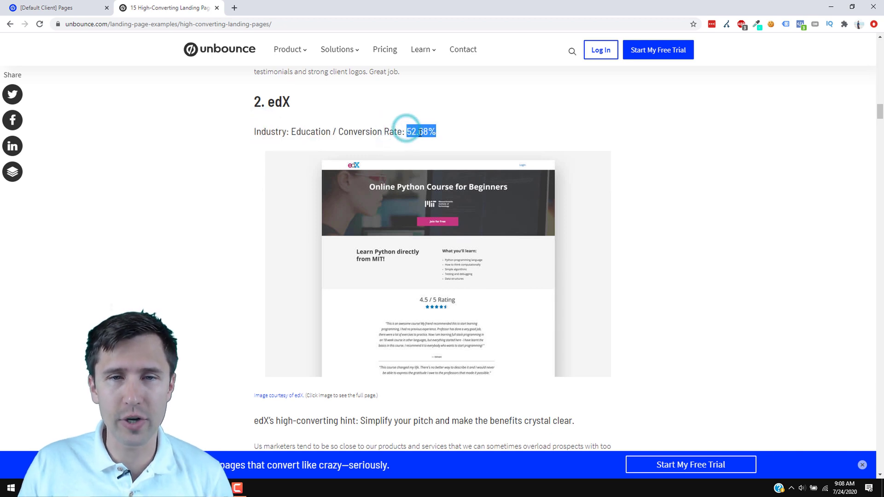
{"action": "left_click", "coordinate": [419, 133]}
View the full-page image of the edX landing page example, look through its content and close it
{"action": "left_click", "coordinate": [400, 264]}
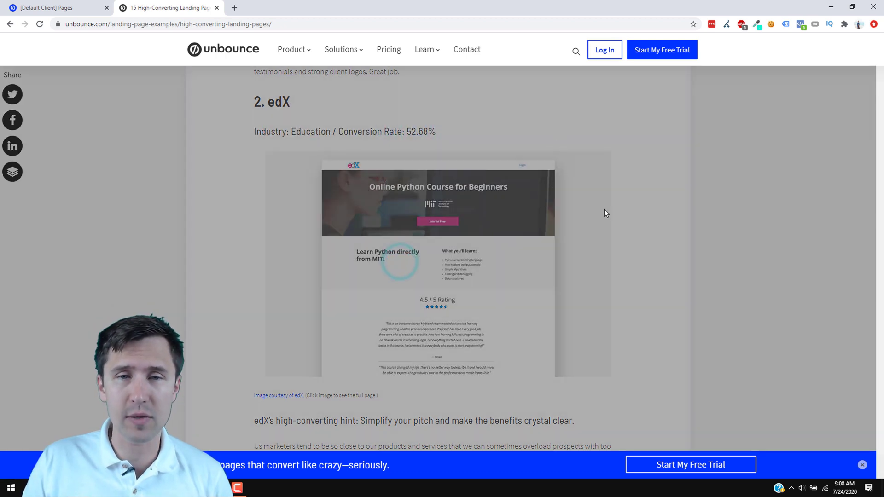
{"action": "scroll", "coordinate": [407, 318], "scroll_direction": "down", "scroll_amount": 3}
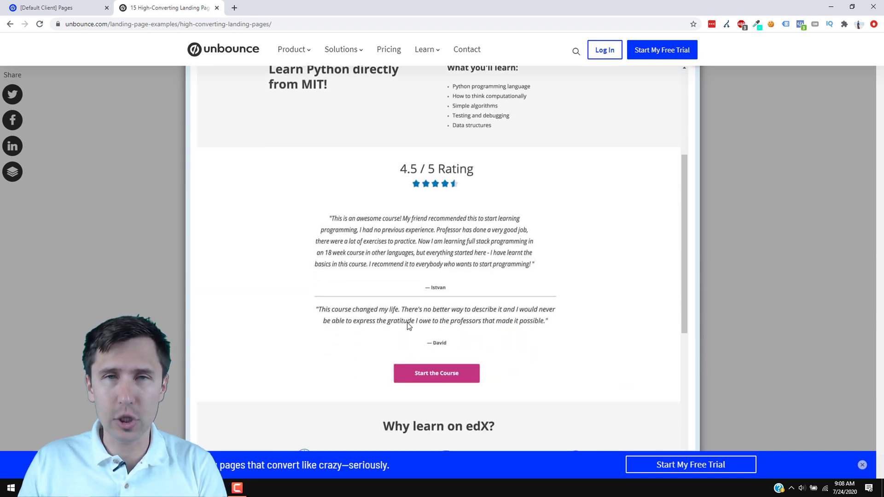
{"action": "scroll", "coordinate": [407, 326], "scroll_direction": "up", "scroll_amount": 3}
{"action": "left_click", "coordinate": [286, 242]}
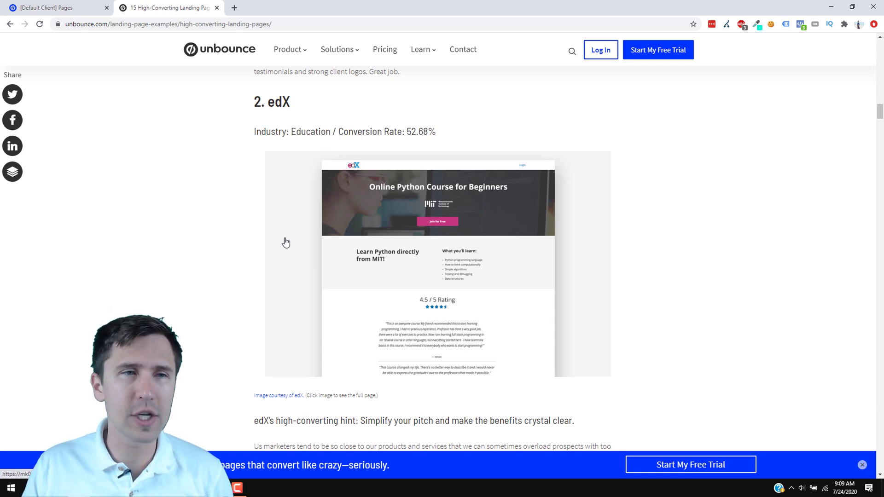
Start creating a new landing page from the Unbounce pages list and look through the available templates
{"action": "left_click", "coordinate": [78, 8]}
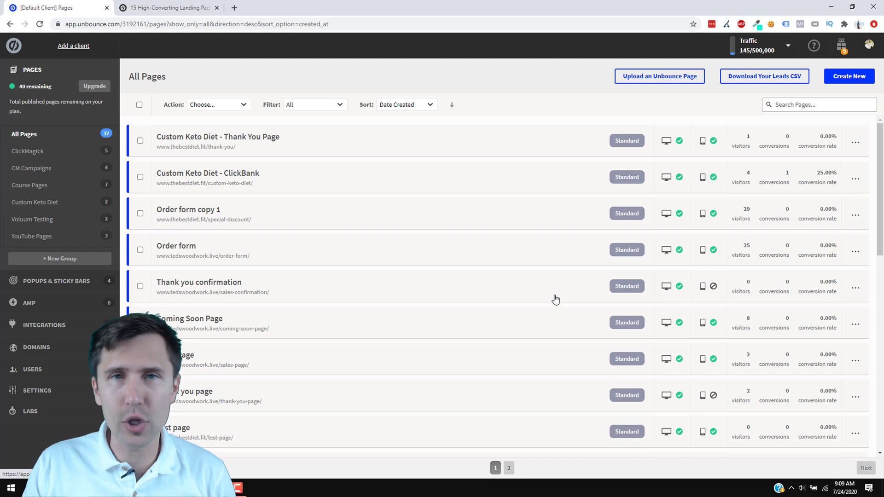
{"action": "left_click", "coordinate": [846, 83]}
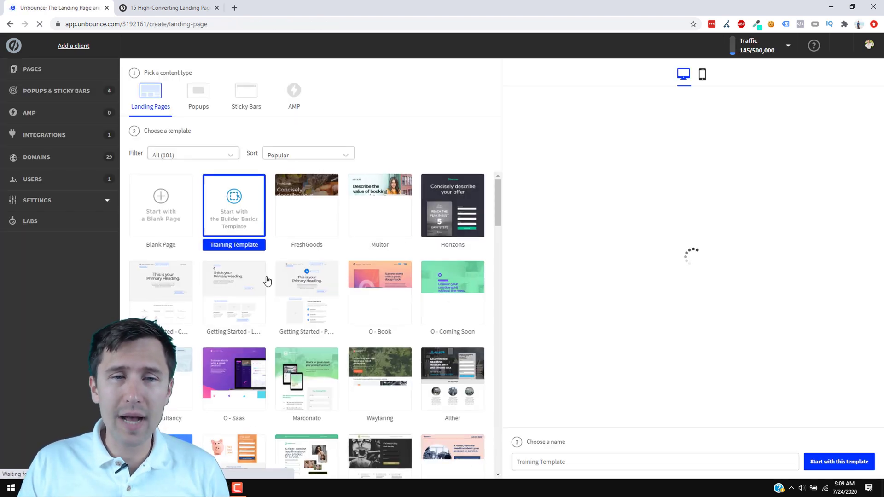
{"action": "scroll", "coordinate": [389, 377], "scroll_direction": "down", "scroll_amount": 2}
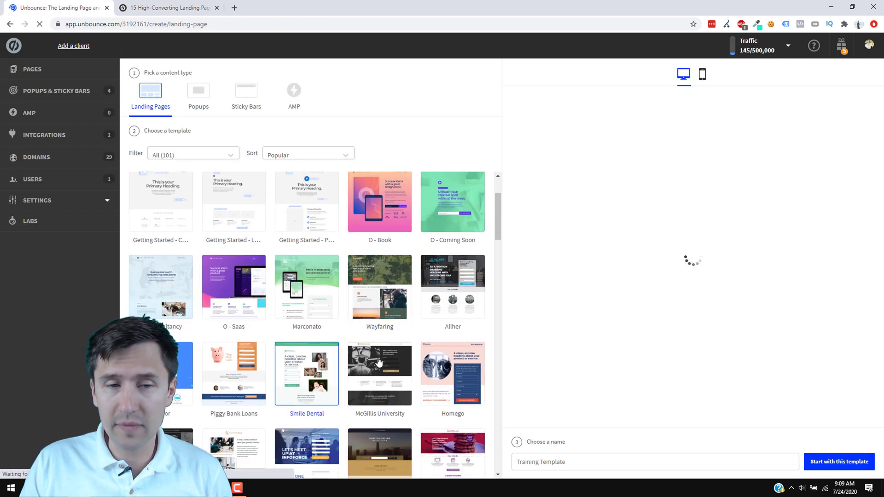
{"action": "scroll", "coordinate": [385, 381], "scroll_direction": "up", "scroll_amount": 2}
{"action": "scroll", "coordinate": [384, 381], "scroll_direction": "down", "scroll_amount": 6}
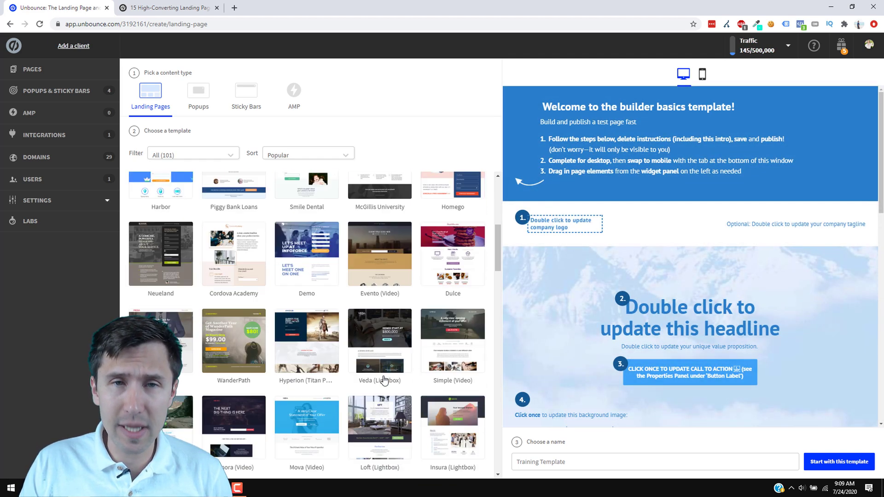
{"action": "left_click", "coordinate": [179, 6]}
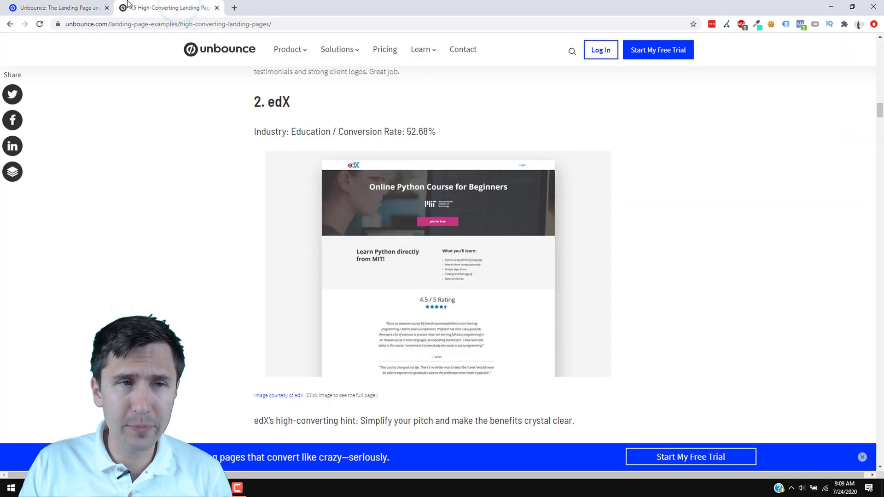
{"action": "left_click", "coordinate": [35, 7]}
{"action": "scroll", "coordinate": [328, 369], "scroll_direction": "down", "scroll_amount": 6}
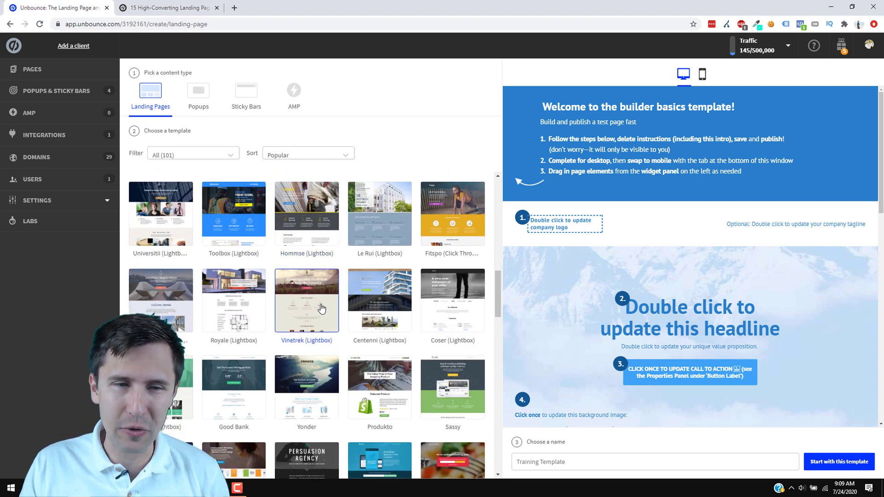
{"action": "scroll", "coordinate": [322, 309], "scroll_direction": "down", "scroll_amount": 3}
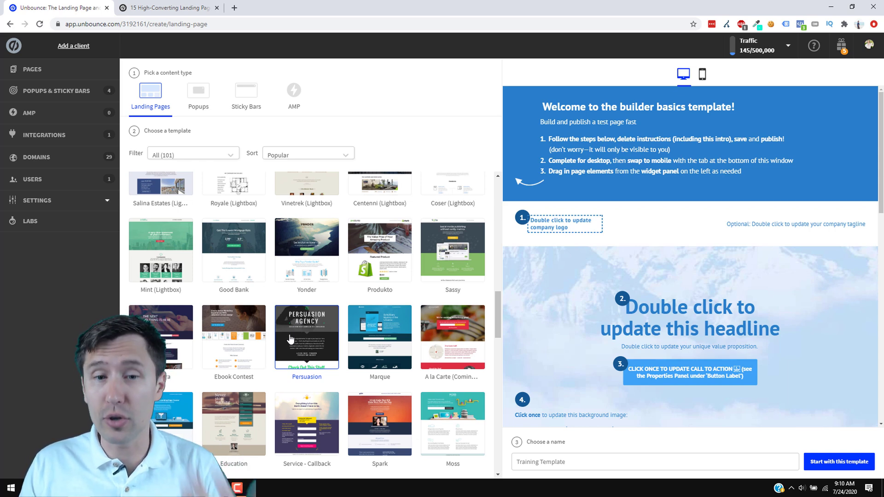
{"action": "scroll", "coordinate": [290, 339], "scroll_direction": "up", "scroll_amount": 10}
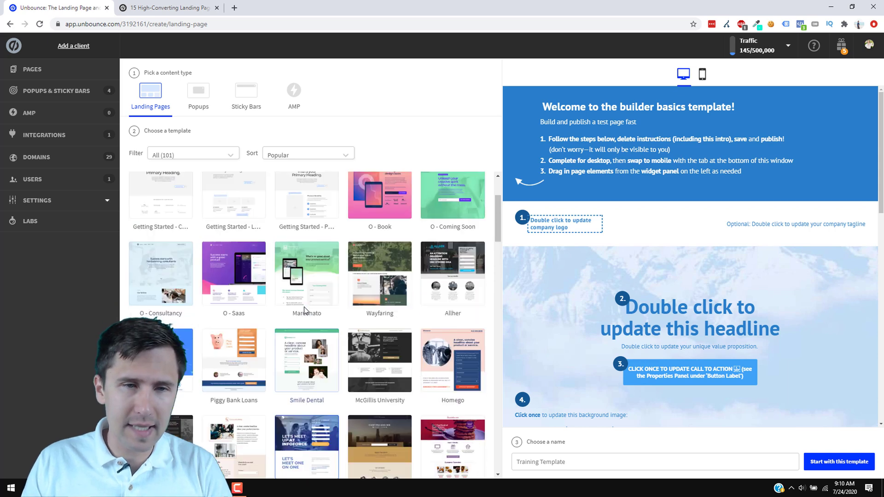
Create the landing page from the Blank Page template with the name "Paid Ad Network Courses"
{"action": "left_click", "coordinate": [166, 216]}
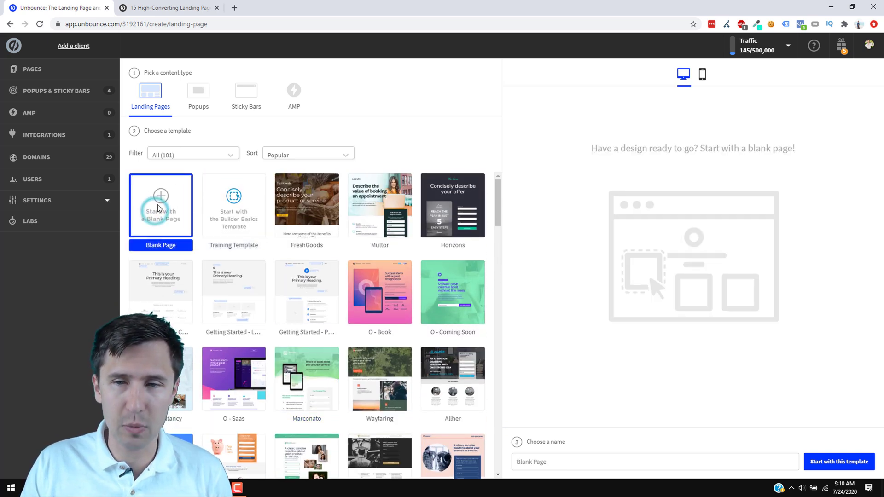
{"action": "left_click", "coordinate": [544, 457]}
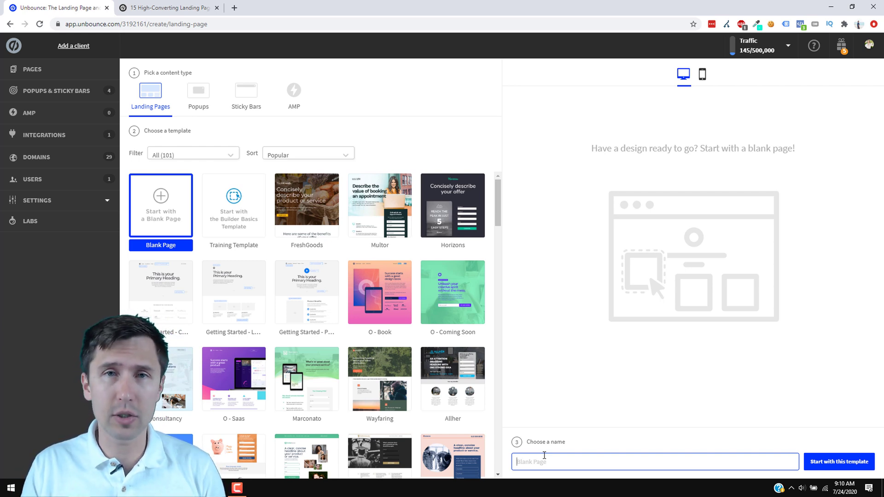
{"action": "type", "text": "Paid Ad Network Courses"}
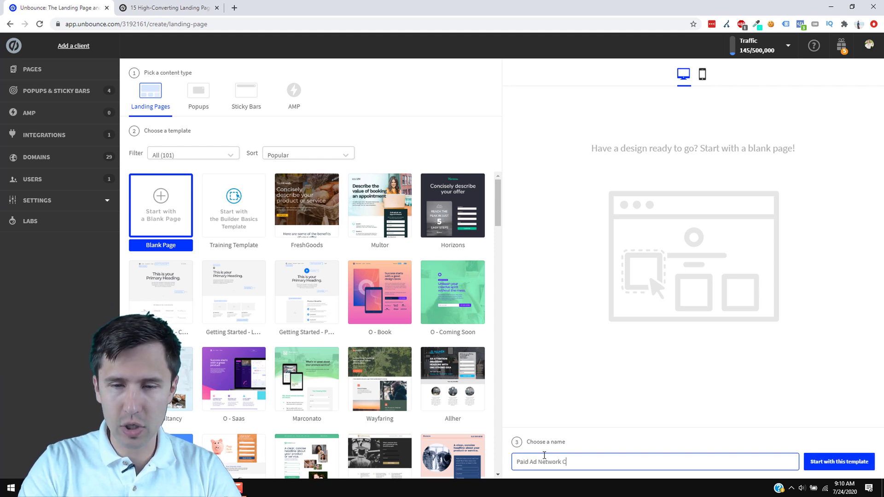
{"action": "left_click", "coordinate": [853, 459]}
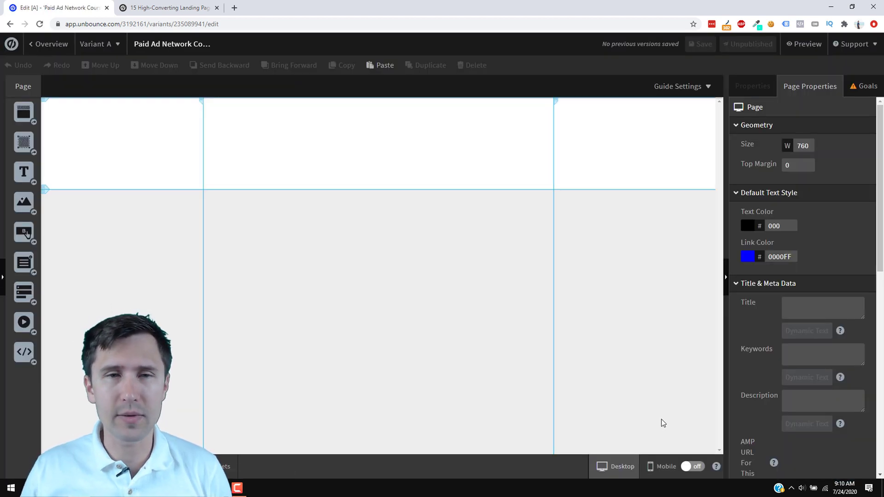
View the full edX example as a reference and reduce the first section of the new page to a height of 80
{"action": "left_click", "coordinate": [198, 7]}
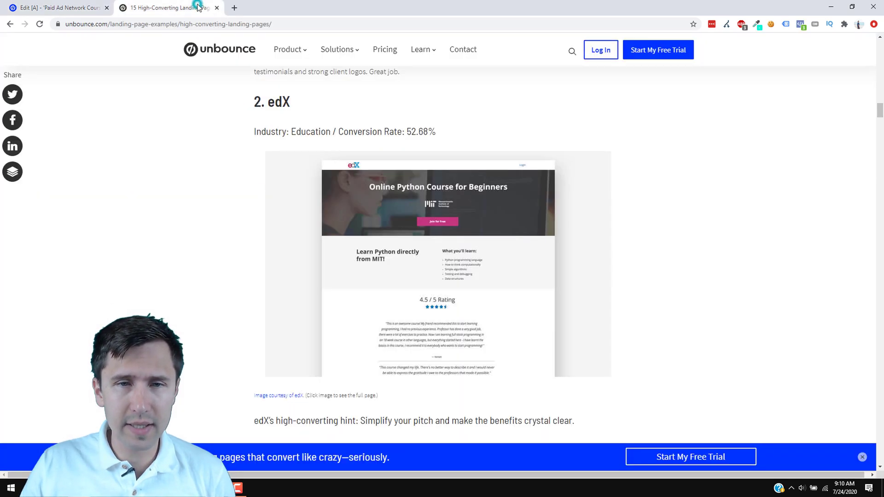
{"action": "left_click", "coordinate": [426, 262]}
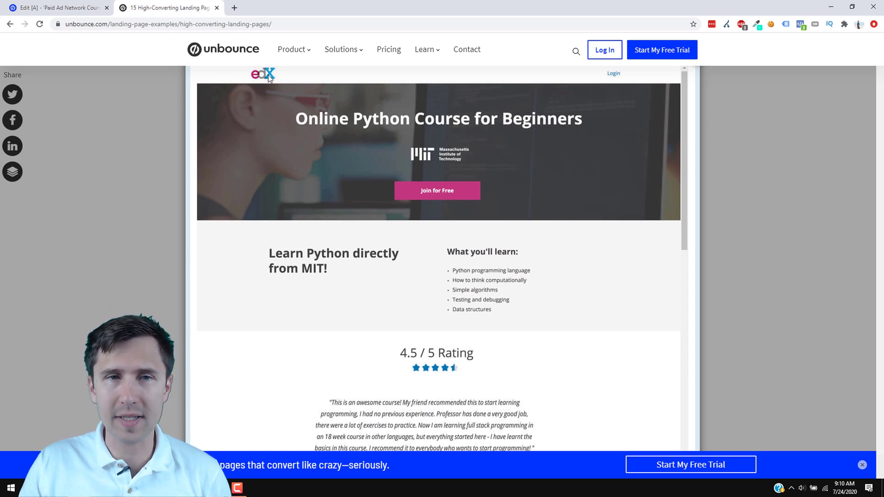
{"action": "left_click", "coordinate": [83, 9]}
{"action": "left_click", "coordinate": [350, 148]}
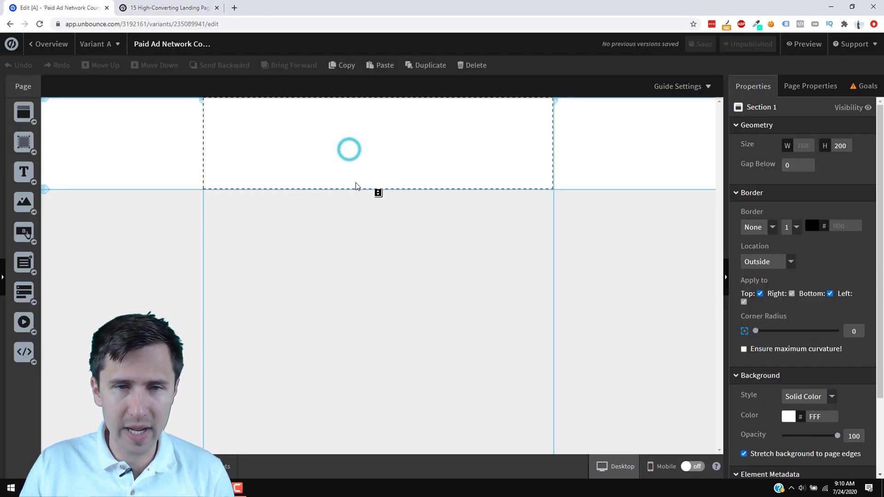
{"action": "left_click_drag", "start_coordinate": [376, 192], "coordinate": [378, 136]}
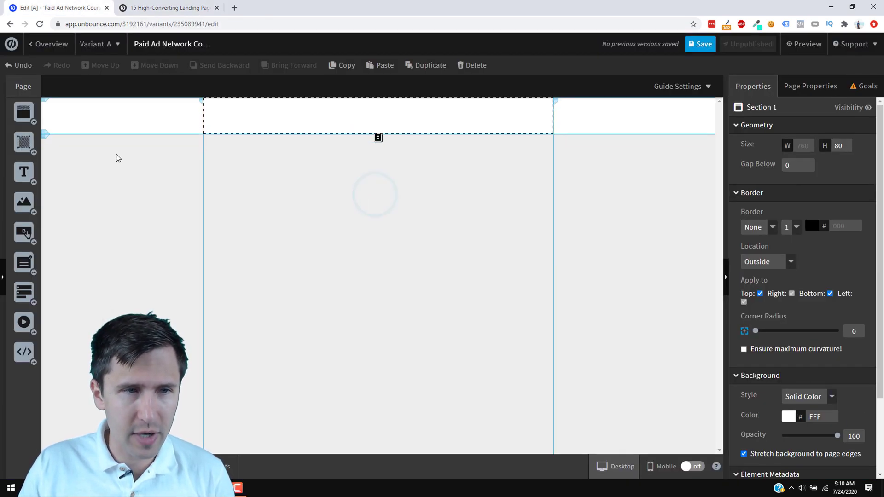
Add two new sections to the page, stacked below the first section
{"action": "left_click_drag", "start_coordinate": [22, 121], "coordinate": [336, 154]}
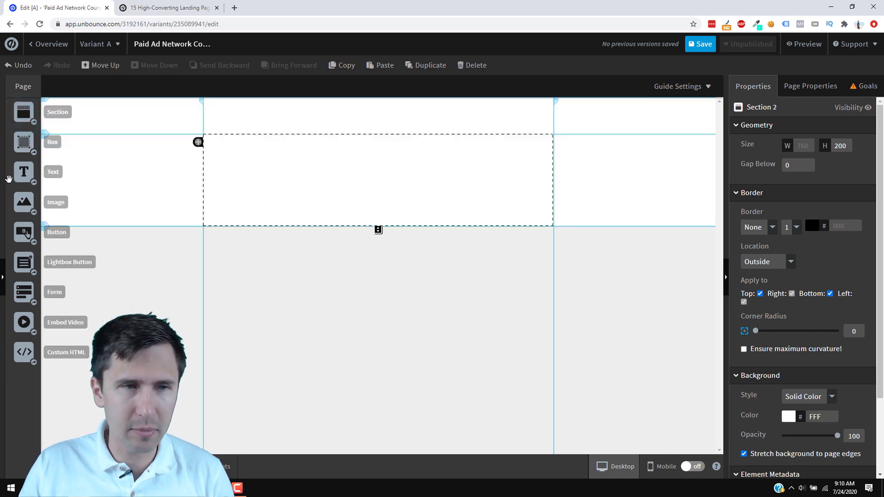
{"action": "left_click_drag", "start_coordinate": [24, 113], "coordinate": [371, 233]}
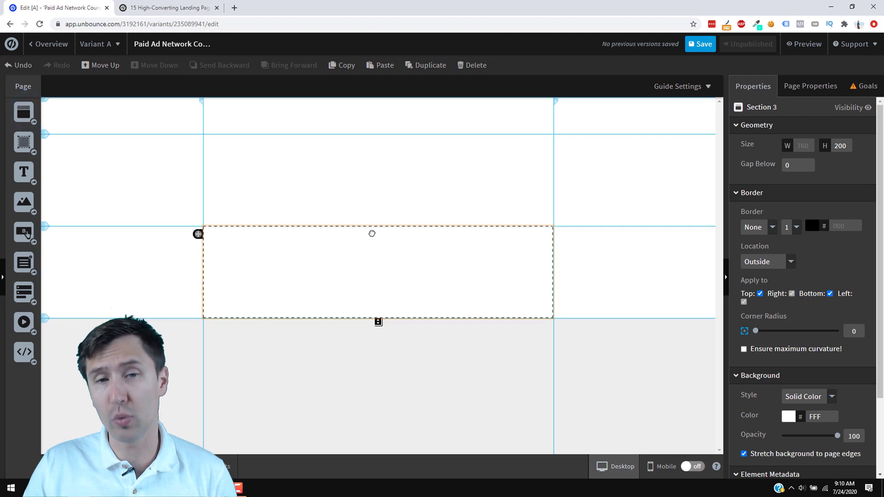
Examine how the edX example page is divided into sections from its header down to "Why learn on edX?"
{"action": "left_click", "coordinate": [170, 7]}
{"action": "scroll", "coordinate": [424, 310], "scroll_direction": "down", "scroll_amount": 5}
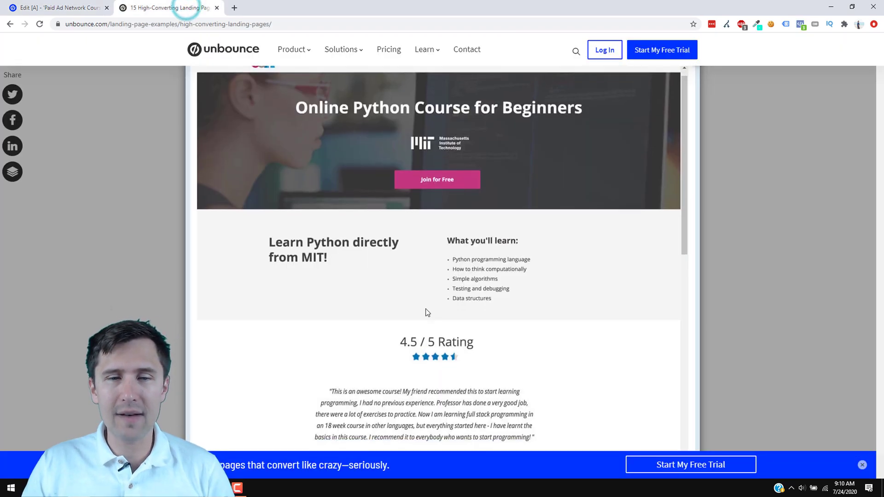
{"action": "scroll", "coordinate": [426, 317], "scroll_direction": "down", "scroll_amount": 3}
{"action": "scroll", "coordinate": [426, 318], "scroll_direction": "up", "scroll_amount": 7}
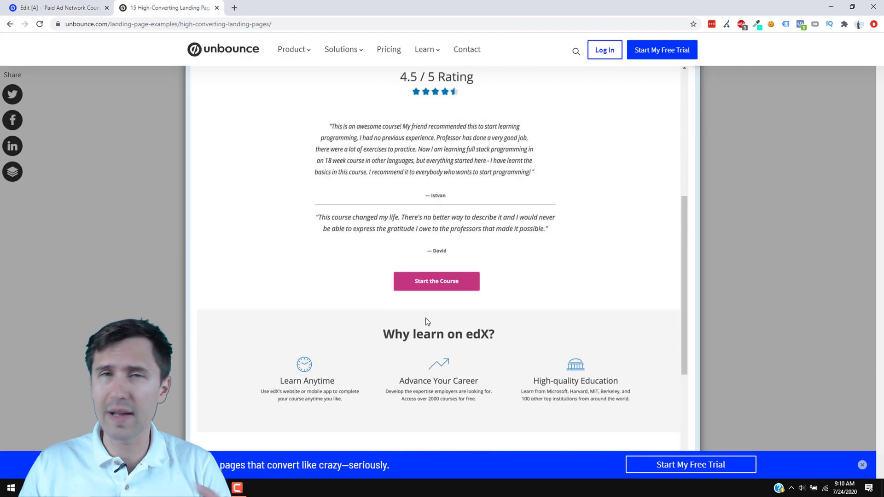
{"action": "scroll", "coordinate": [412, 318], "scroll_direction": "up", "scroll_amount": 1}
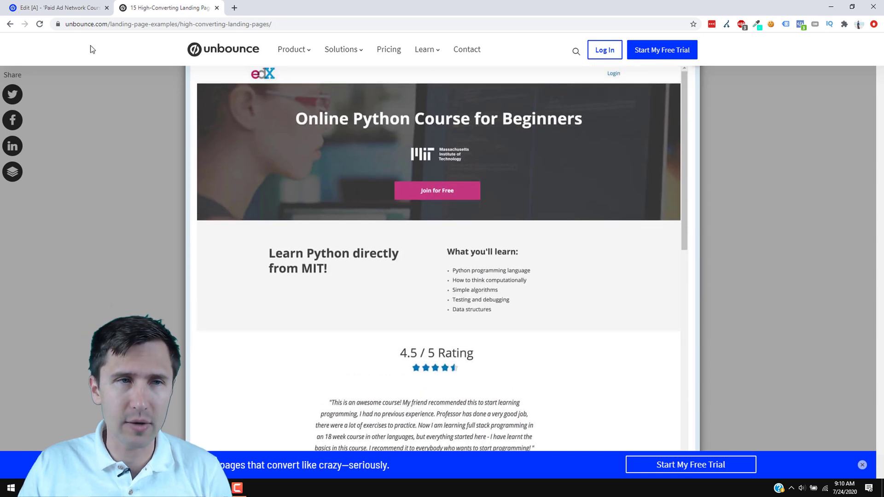
Switch back to the page editor and reduce the first section's height to about 56
{"action": "left_click", "coordinate": [58, 11]}
{"action": "left_click", "coordinate": [332, 118]}
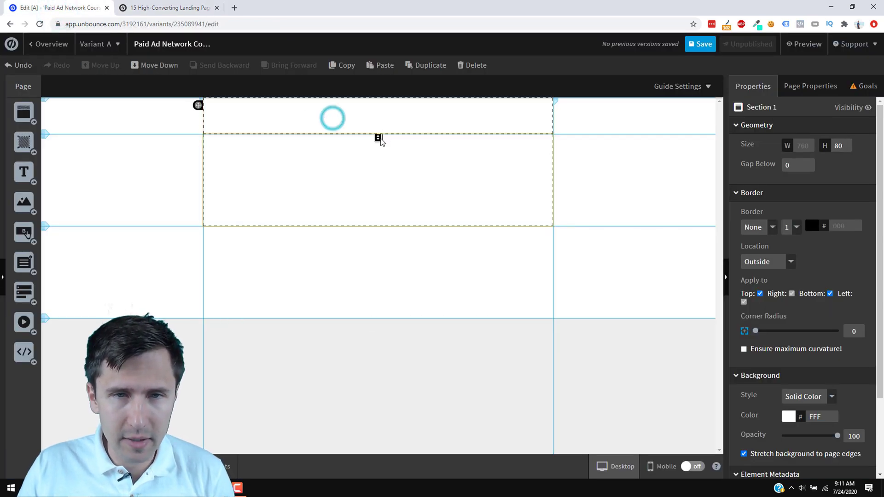
{"action": "left_click_drag", "start_coordinate": [379, 138], "coordinate": [379, 128]}
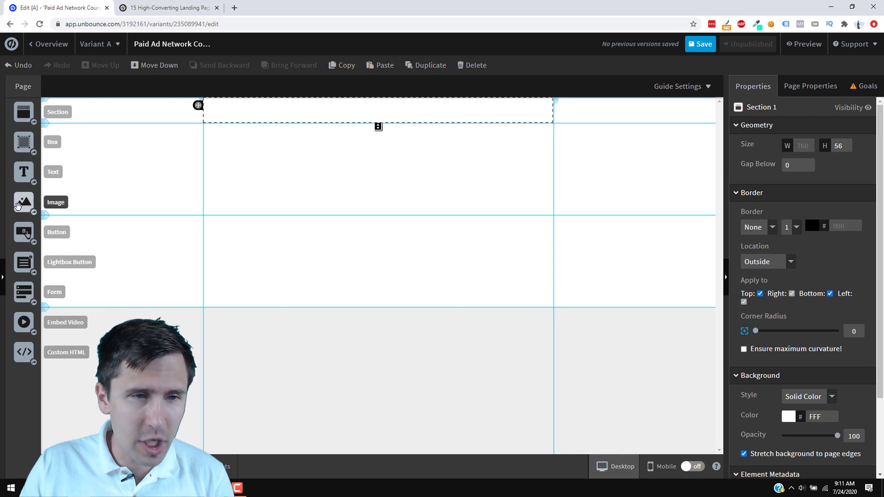
Place an image element in the first section and look through the local upload, Unsplash, Unbounce public and own image sources
{"action": "left_click_drag", "start_coordinate": [26, 203], "coordinate": [217, 133]}
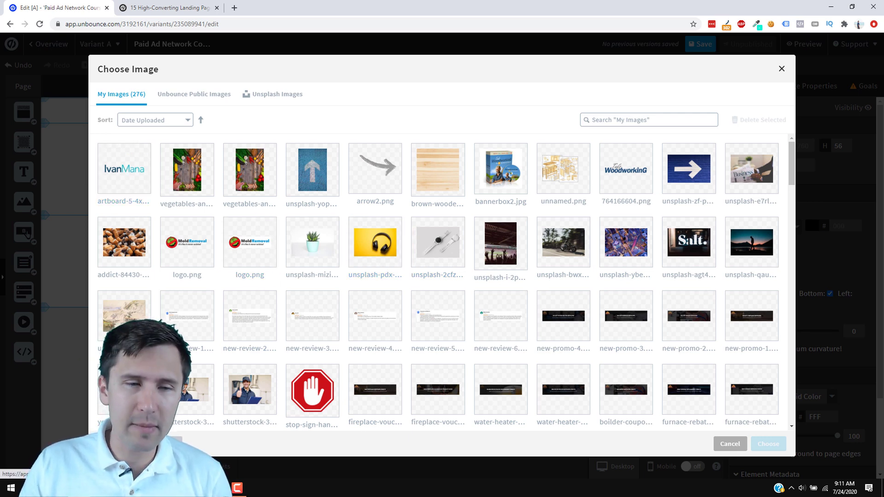
{"action": "left_click", "coordinate": [139, 444]}
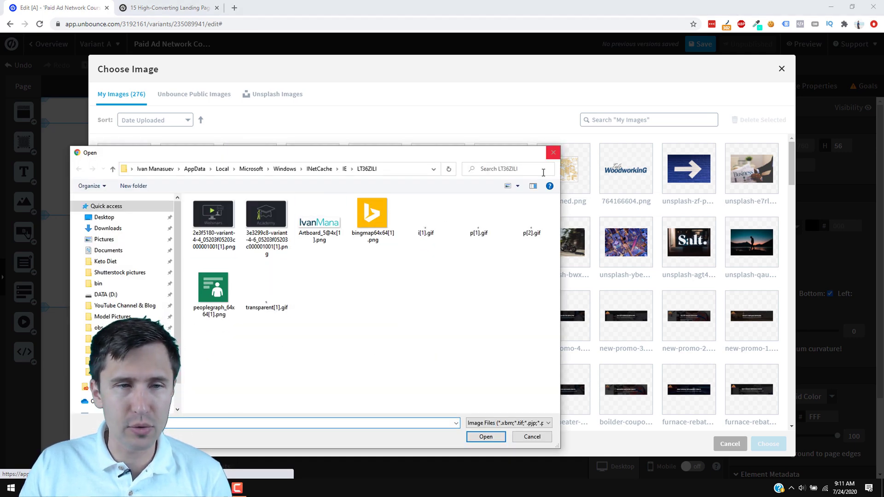
{"action": "left_click", "coordinate": [553, 153]}
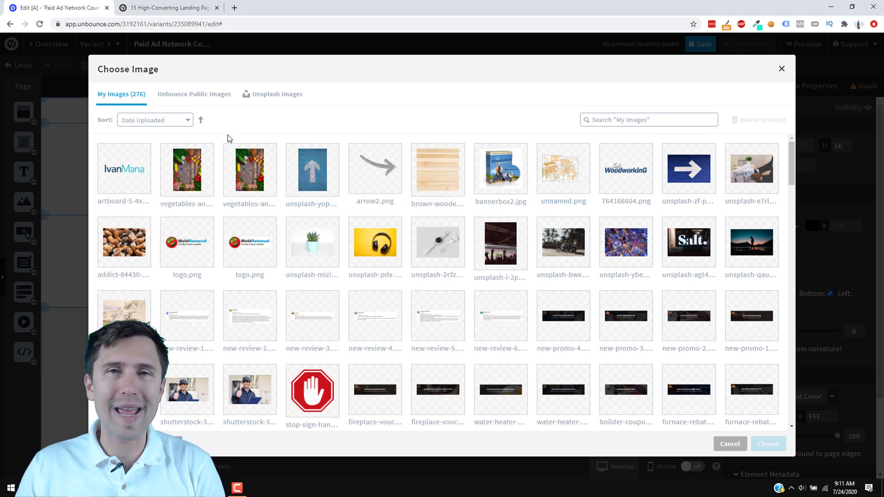
{"action": "left_click", "coordinate": [262, 92]}
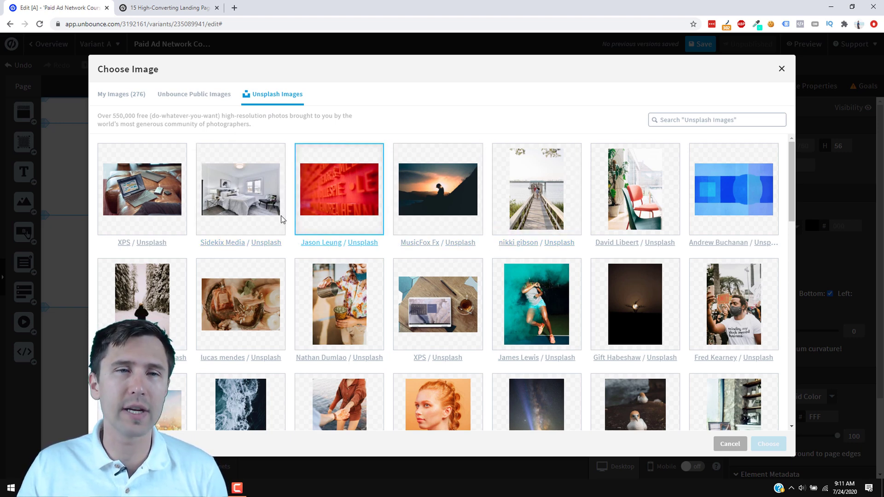
{"action": "left_click", "coordinate": [208, 94]}
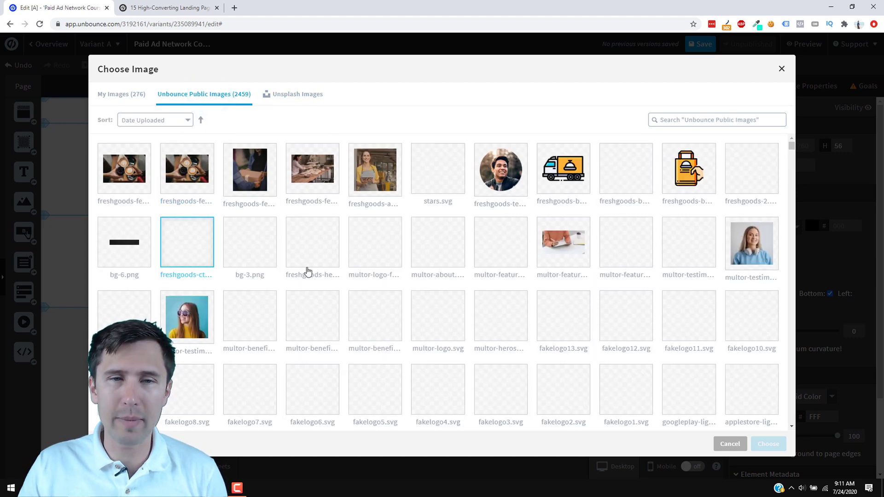
{"action": "scroll", "coordinate": [300, 283], "scroll_direction": "down", "scroll_amount": 2}
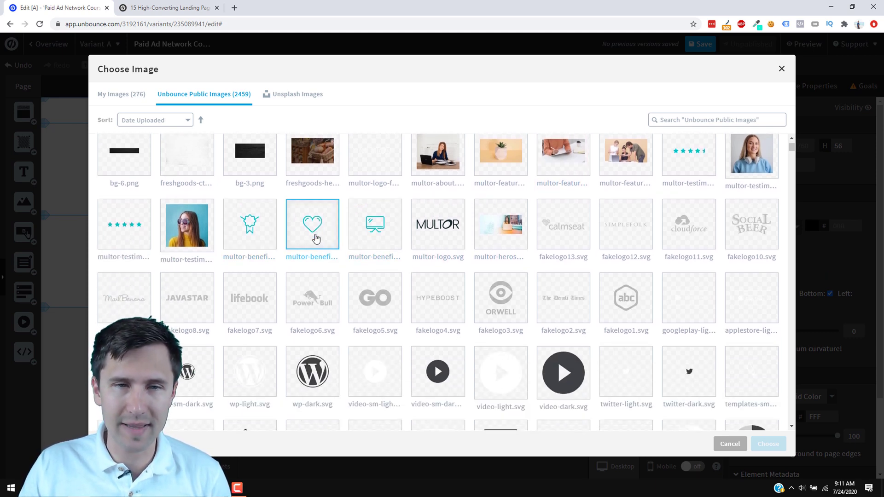
{"action": "scroll", "coordinate": [316, 238], "scroll_direction": "up", "scroll_amount": 2}
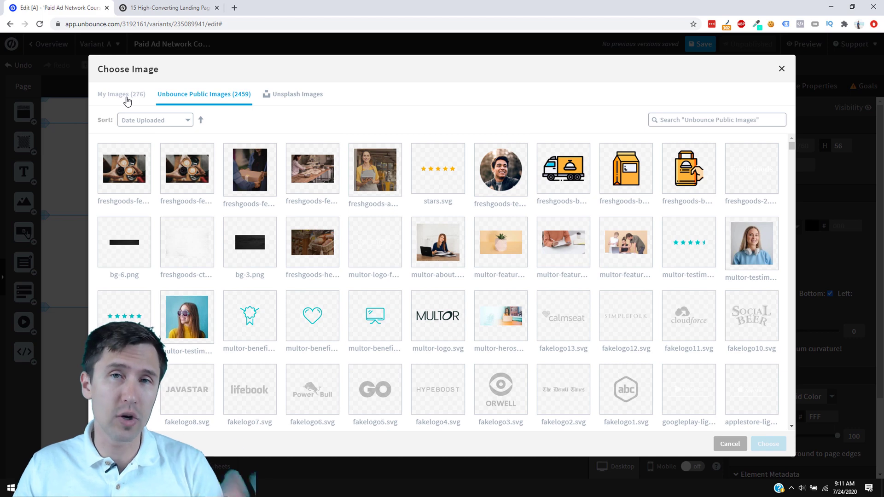
{"action": "left_click", "coordinate": [127, 98]}
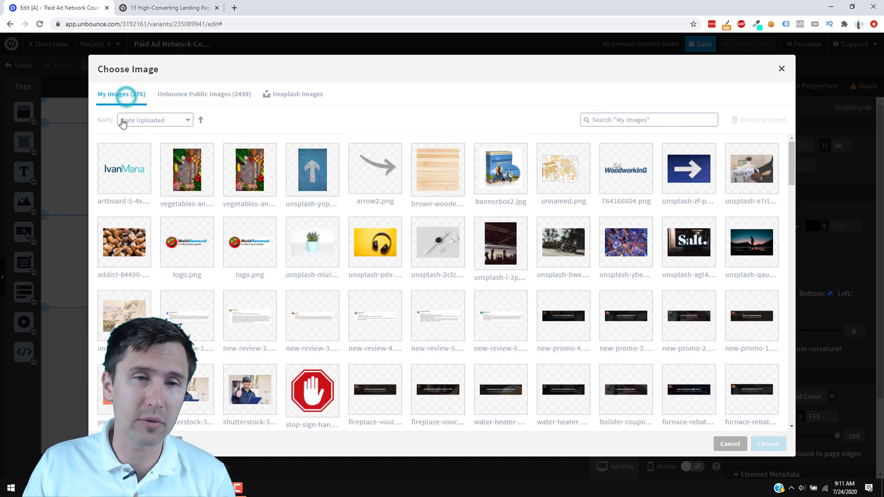
Insert the already uploaded brand logo, artboard-5-4x-1-.png, at its full size
{"action": "left_click", "coordinate": [118, 172]}
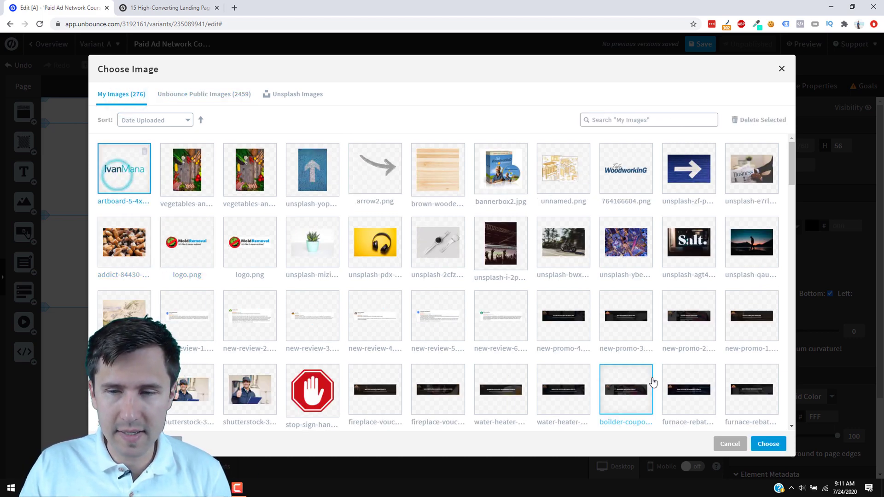
{"action": "left_click", "coordinate": [769, 444]}
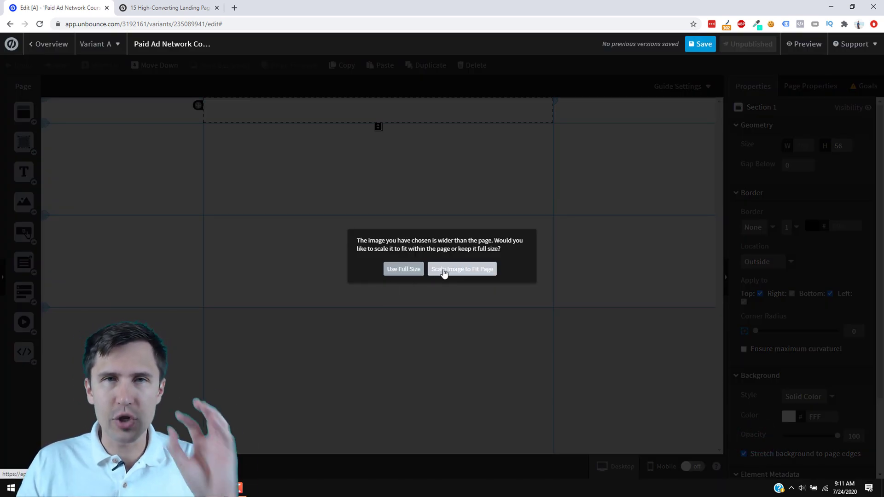
{"action": "left_click", "coordinate": [408, 270]}
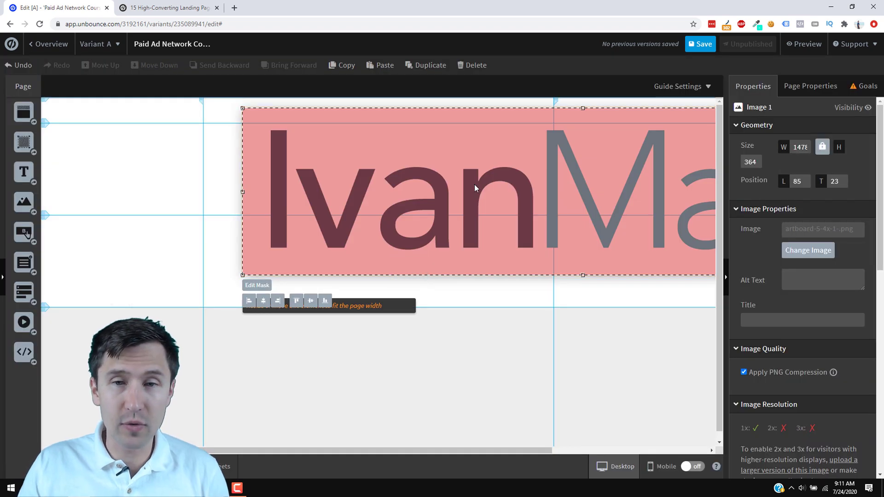
Scale the logo down to about 147 × 36 and place it near the left end of the first section
{"action": "left_click_drag", "start_coordinate": [473, 181], "coordinate": [362, 201]}
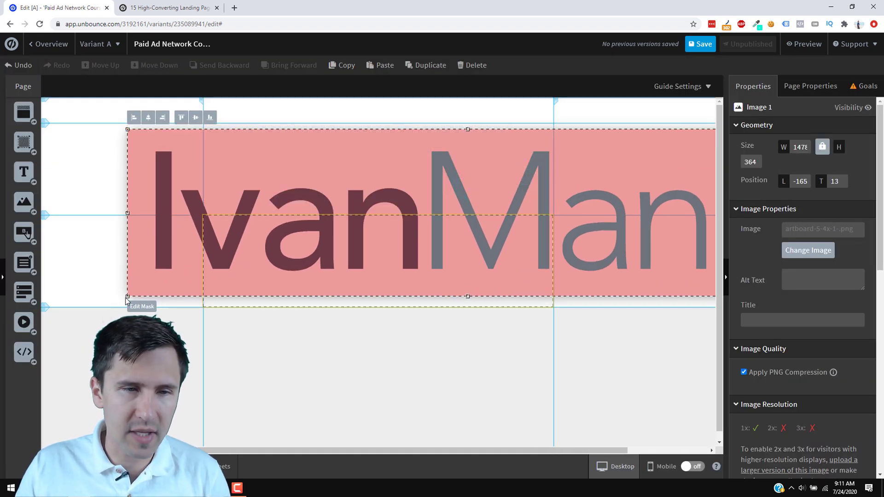
{"action": "left_click_drag", "start_coordinate": [128, 297], "coordinate": [686, 142]}
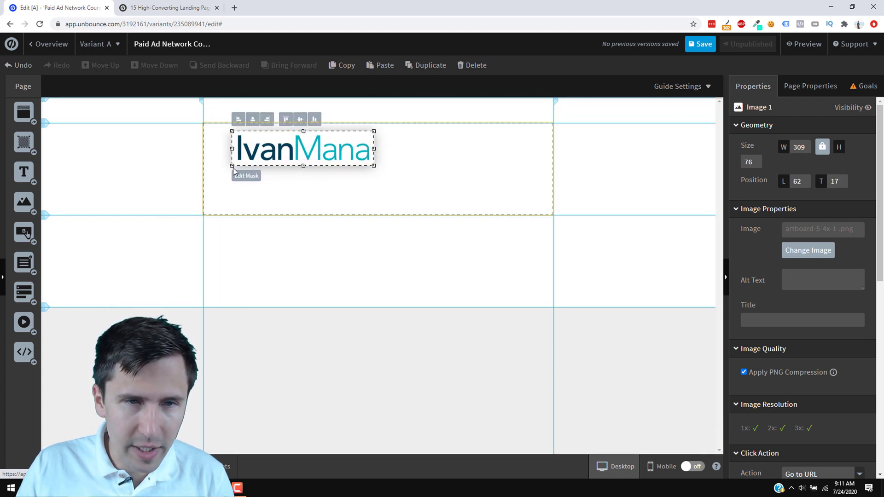
{"action": "left_click_drag", "start_coordinate": [232, 166], "coordinate": [243, 115]}
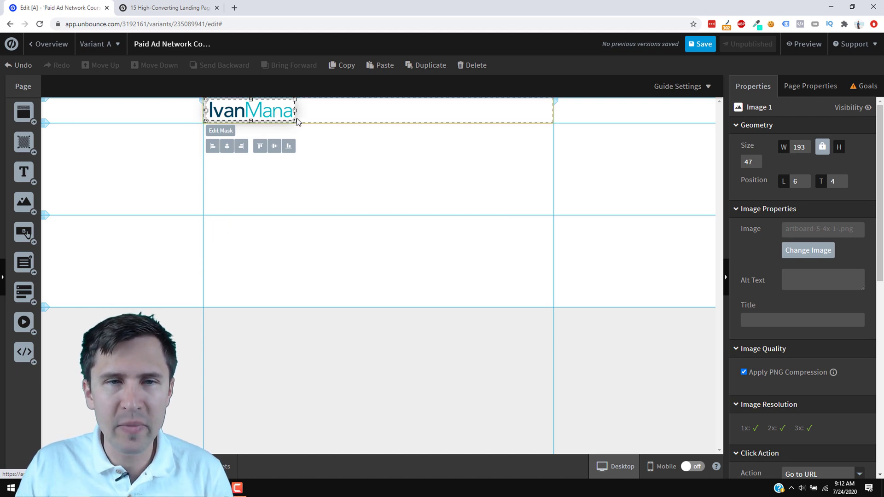
{"action": "left_click_drag", "start_coordinate": [293, 119], "coordinate": [258, 112]}
{"action": "left_click", "coordinate": [272, 220]}
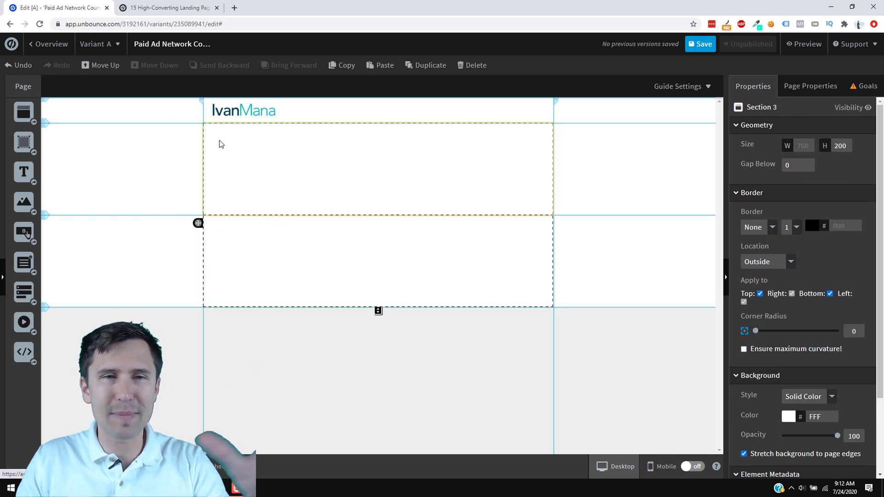
Try the logo at other spots in the first section, including centred both vertically and horizontally
{"action": "left_click_drag", "start_coordinate": [245, 117], "coordinate": [296, 121]}
{"action": "left_click", "coordinate": [286, 201]}
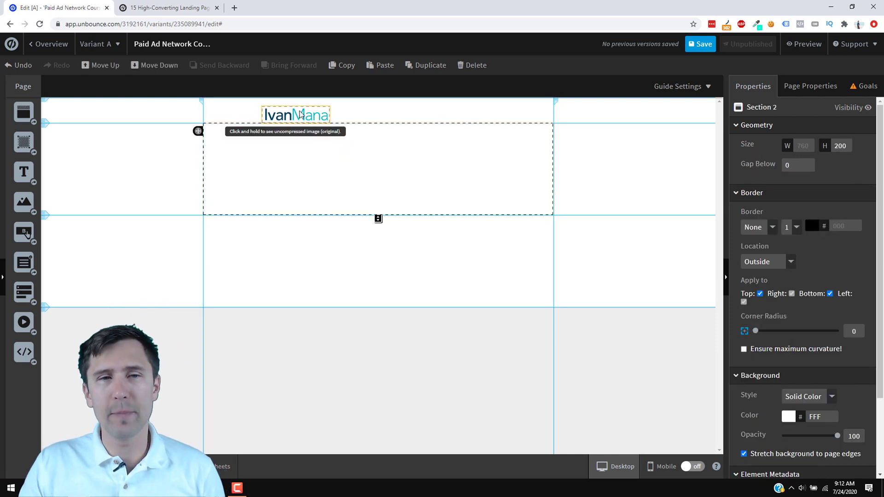
{"action": "left_click_drag", "start_coordinate": [297, 120], "coordinate": [246, 115]}
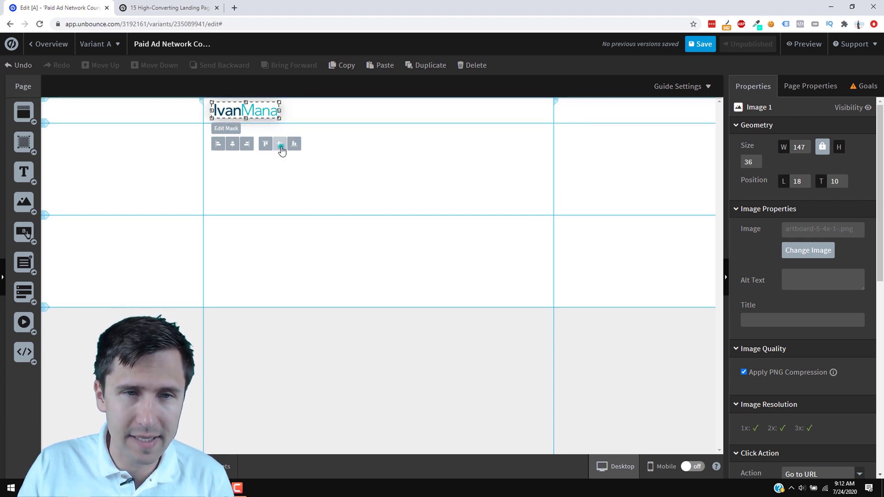
{"action": "left_click", "coordinate": [281, 146]}
{"action": "left_click", "coordinate": [232, 145]}
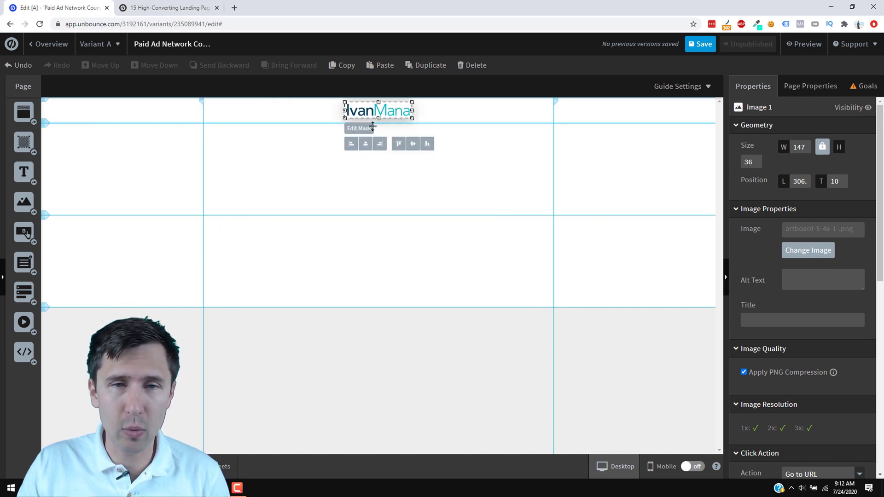
Move the logo to the left end of the first section, centre it vertically and nudge it right to a left offset of about 21.5
{"action": "left_click_drag", "start_coordinate": [376, 112], "coordinate": [239, 113]}
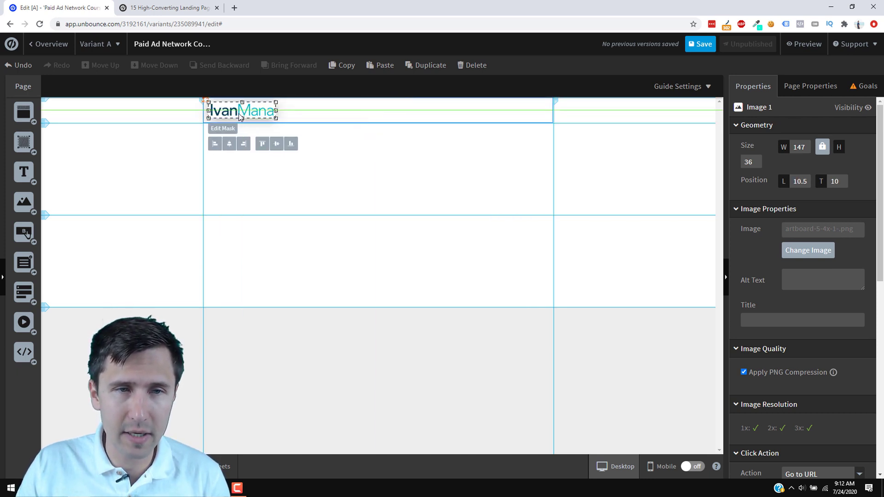
{"action": "left_click", "coordinate": [277, 144]}
{"action": "left_click", "coordinate": [252, 112]}
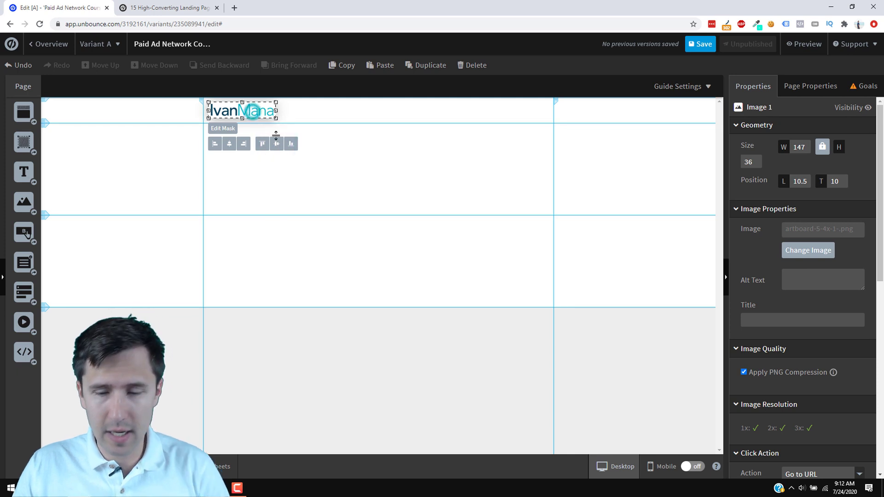
{"action": "key", "text": "Right"}
{"action": "key", "text": "Right"}
{"action": "key", "text": "Right"}
{"action": "key", "text": "Right"}
{"action": "key", "text": "Right"}
{"action": "key", "text": "Right"}
{"action": "key", "text": "Right"}
{"action": "key", "text": "Right"}
{"action": "key", "text": "Right"}
{"action": "key", "text": "Right"}
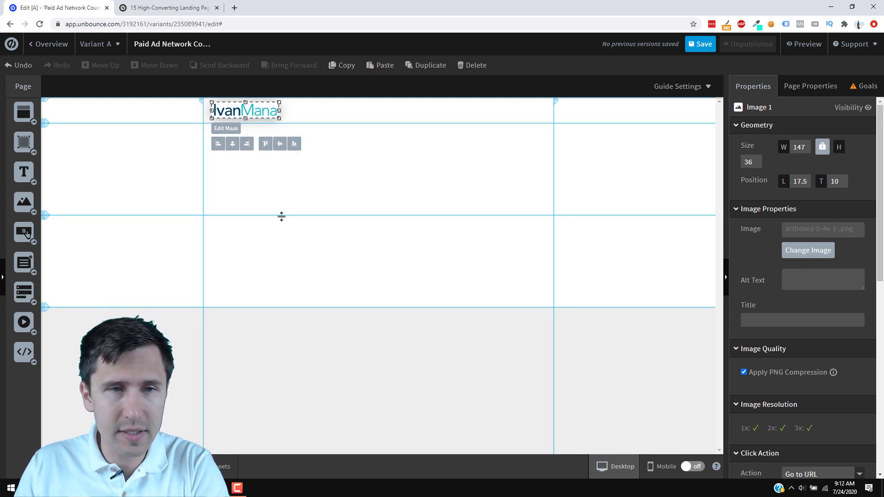
{"action": "left_click", "coordinate": [276, 234]}
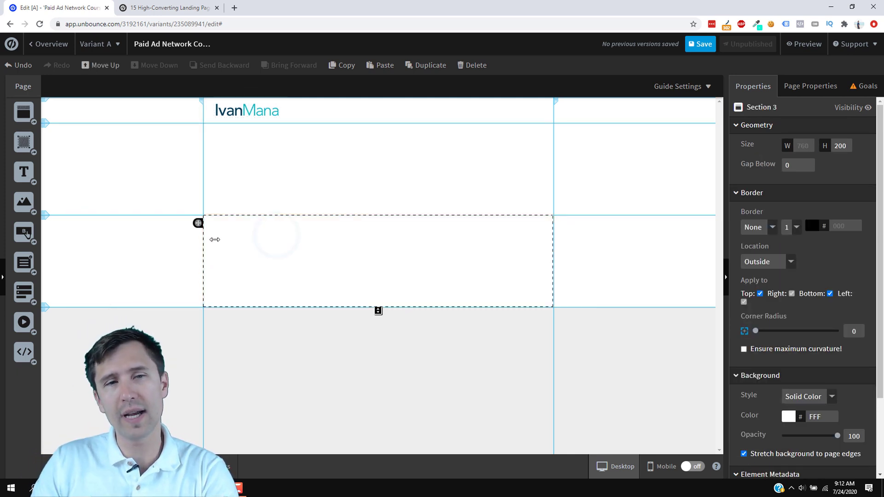
Shrink the logo slightly more and reposition it near the left end of the first section
{"action": "left_click", "coordinate": [276, 118]}
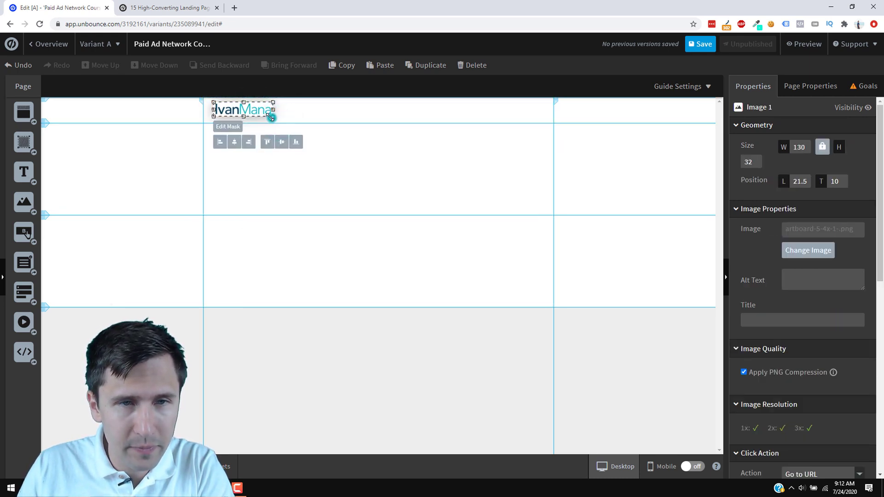
{"action": "left_click_drag", "start_coordinate": [278, 118], "coordinate": [253, 112]}
{"action": "left_click", "coordinate": [276, 200]}
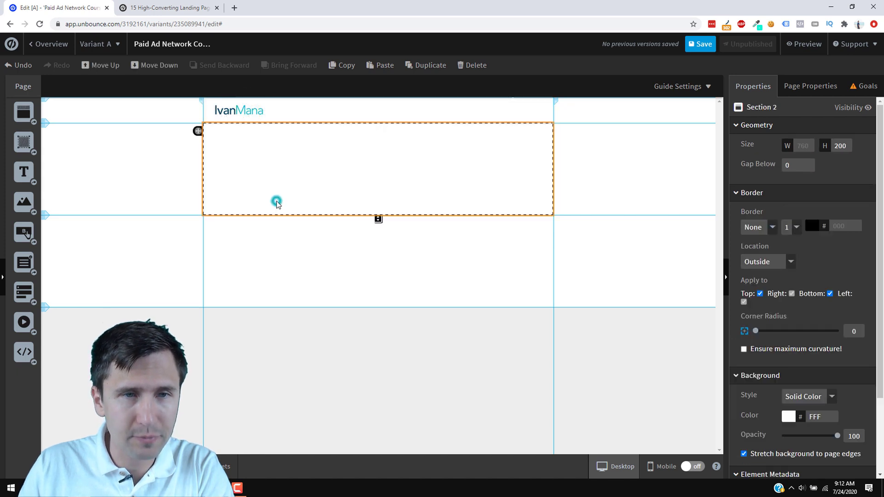
{"action": "left_click", "coordinate": [246, 290]}
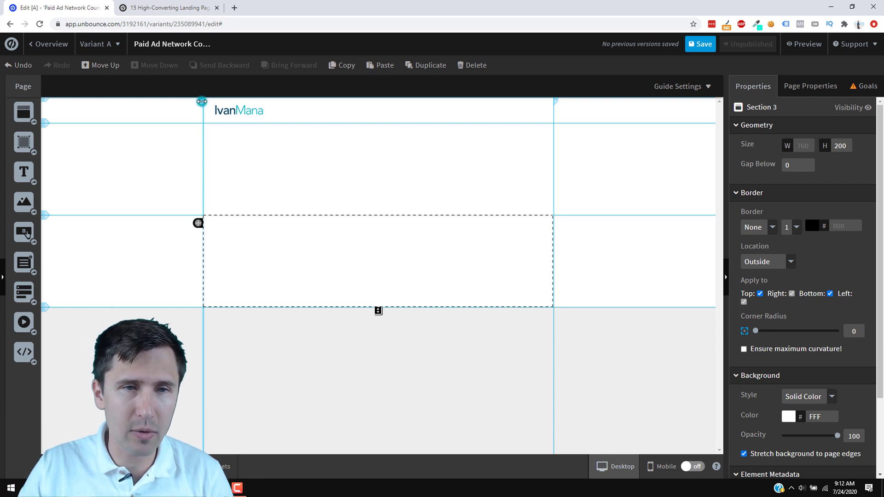
Widen the page's content area to about 884 and compare the header with the edX example
{"action": "left_click_drag", "start_coordinate": [202, 102], "coordinate": [168, 115]}
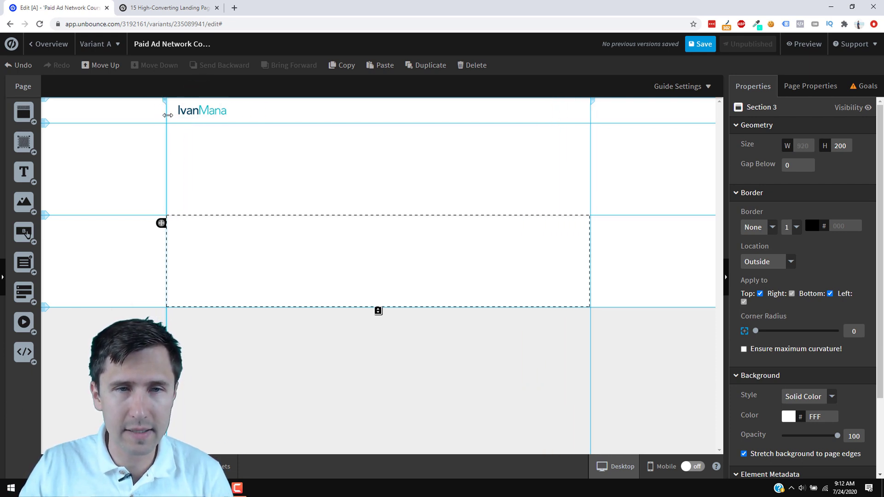
{"action": "left_click", "coordinate": [169, 8]}
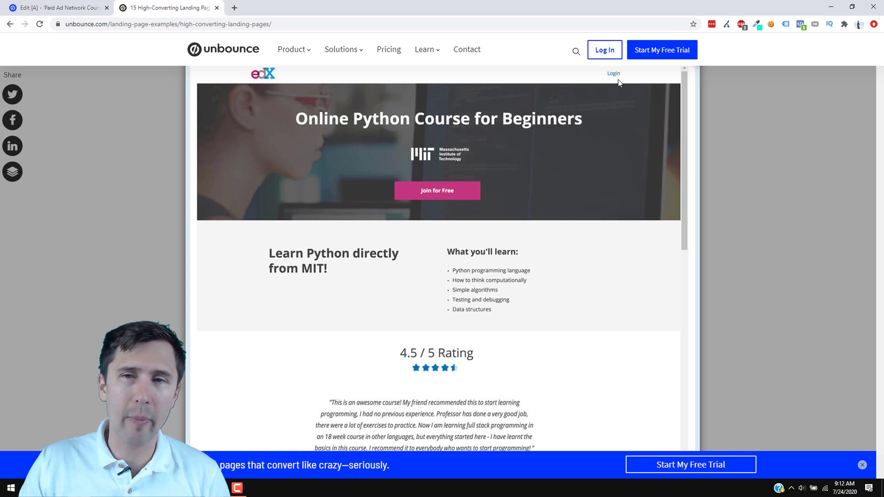
{"action": "left_click", "coordinate": [55, 8]}
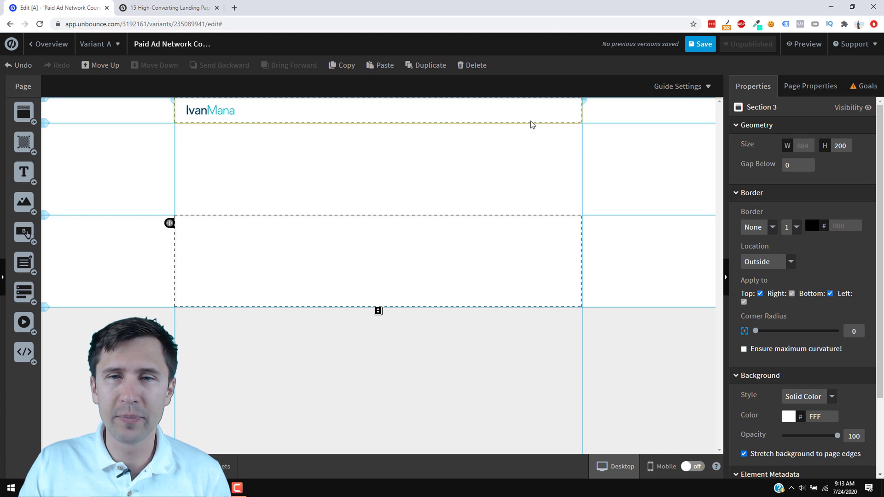
Check the hero section of the edX example and increase the second section's height to about 556
{"action": "left_click", "coordinate": [171, 8]}
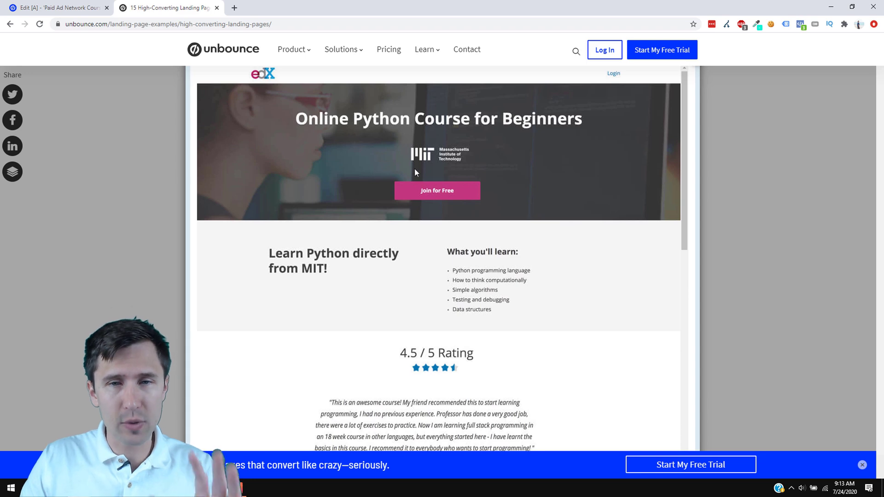
{"action": "left_click", "coordinate": [80, 6]}
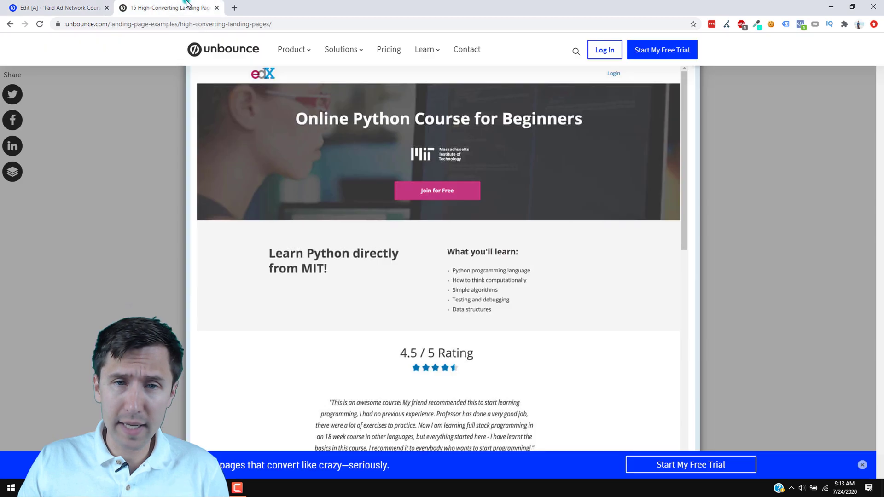
{"action": "left_click", "coordinate": [176, 9]}
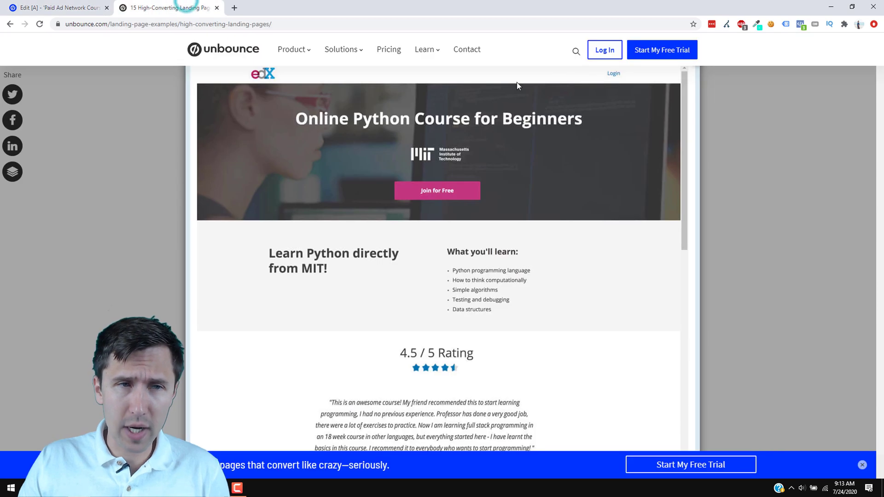
{"action": "left_click", "coordinate": [61, 4]}
{"action": "left_click", "coordinate": [365, 190]}
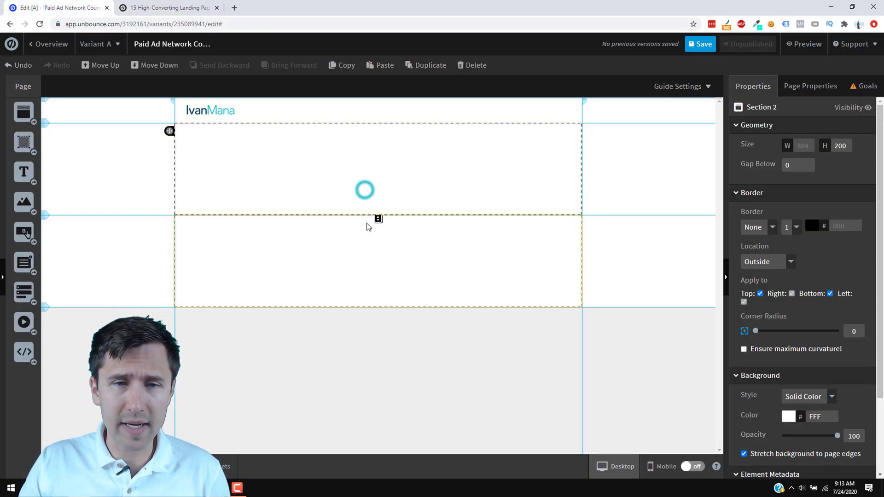
{"action": "left_click_drag", "start_coordinate": [378, 216], "coordinate": [385, 331]}
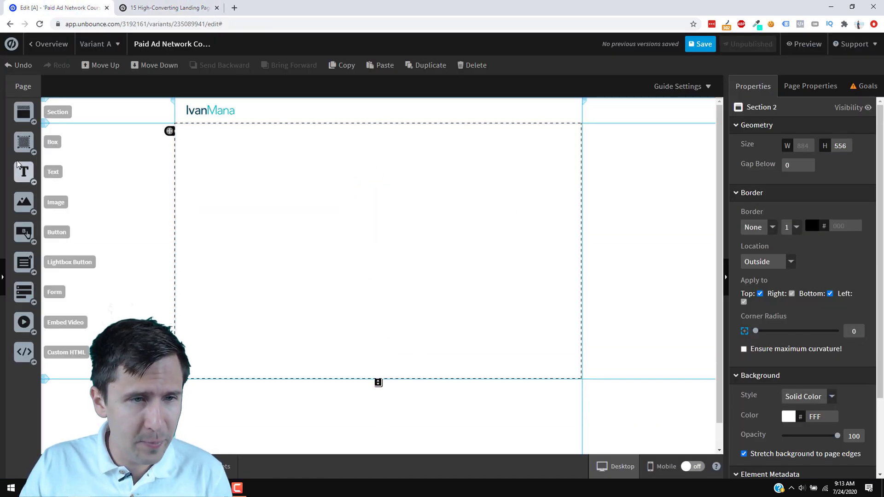
Add a text box to the second section reading "Learn How to Promote Affiliate Products on Google With No Disapprovals, No Hassle, and High Conversions"
{"action": "left_click_drag", "start_coordinate": [17, 164], "coordinate": [341, 181]}
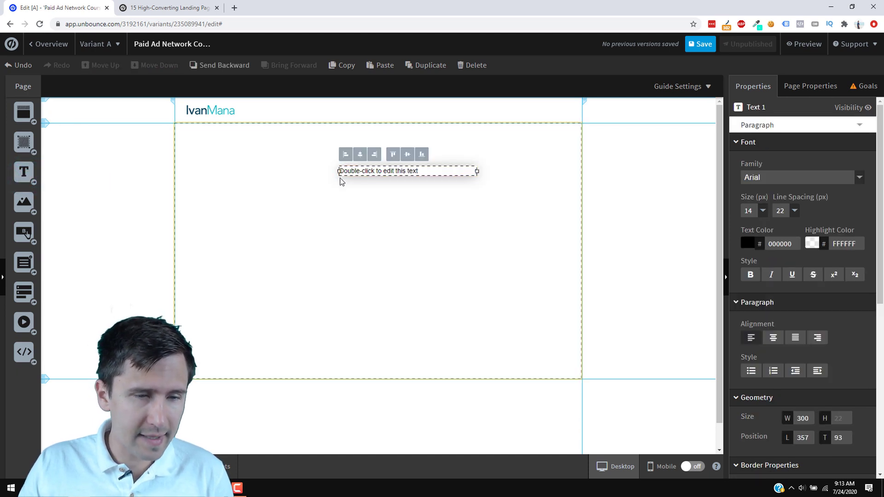
{"action": "double_click", "coordinate": [374, 171]}
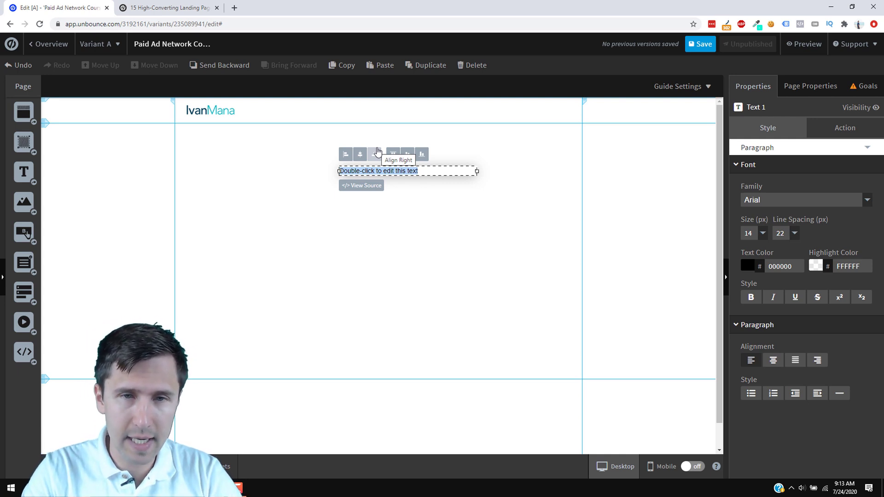
{"action": "type", "text": "Get"}
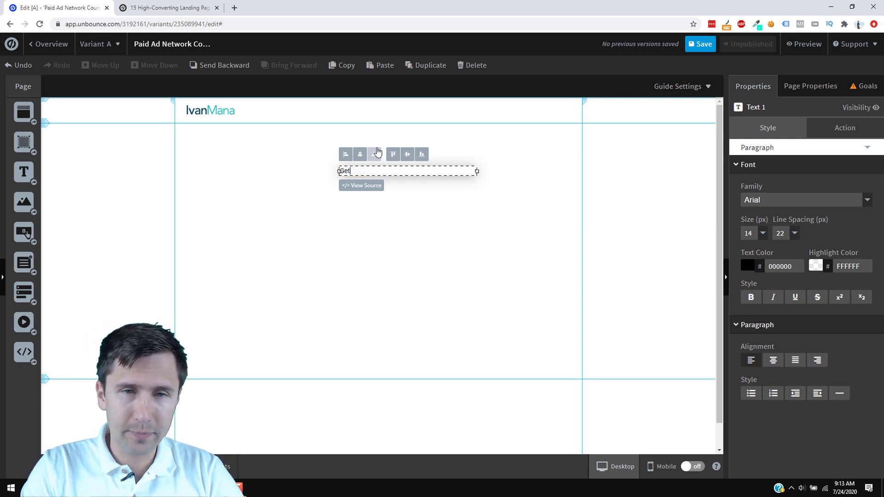
{"action": "key", "text": "BackSpace"}
{"action": "key", "text": "BackSpace"}
{"action": "key", "text": "BackSpace"}
{"action": "type", "text": "Learn How to Promote Affiliate Products On"}
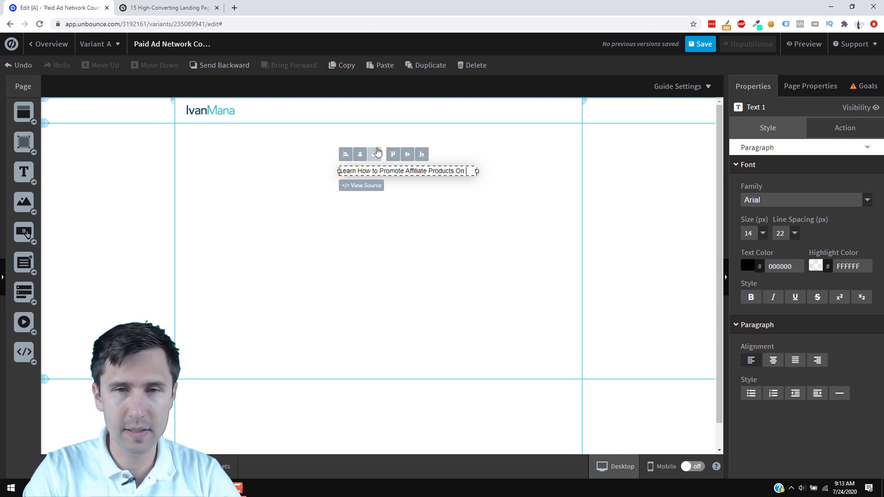
{"action": "type", "text": "ogle With No Disapprovals, No Hassle"}
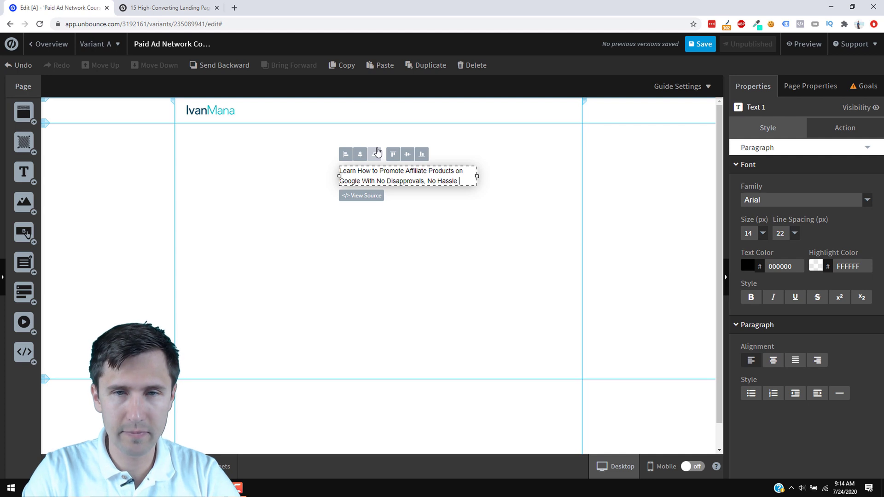
{"action": "type", "text": "and High Conversions"}
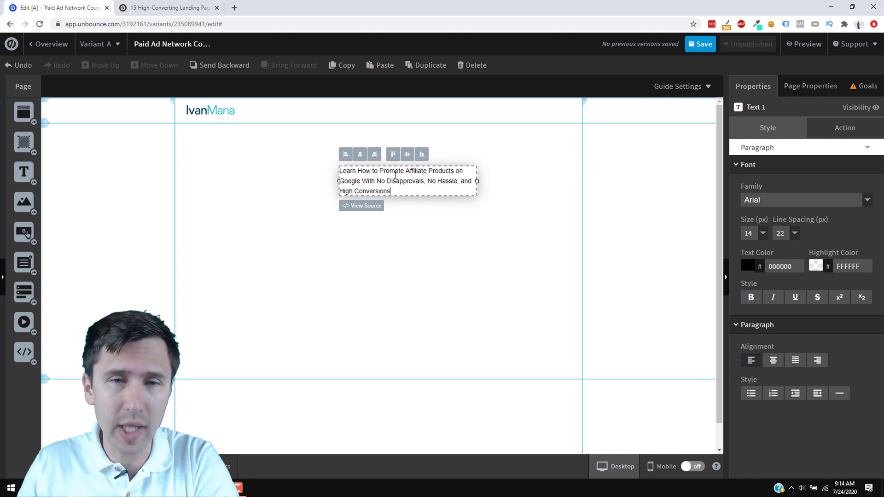
Set the font size of the whole headline text to 28 px
{"action": "triple_click", "coordinate": [380, 179]}
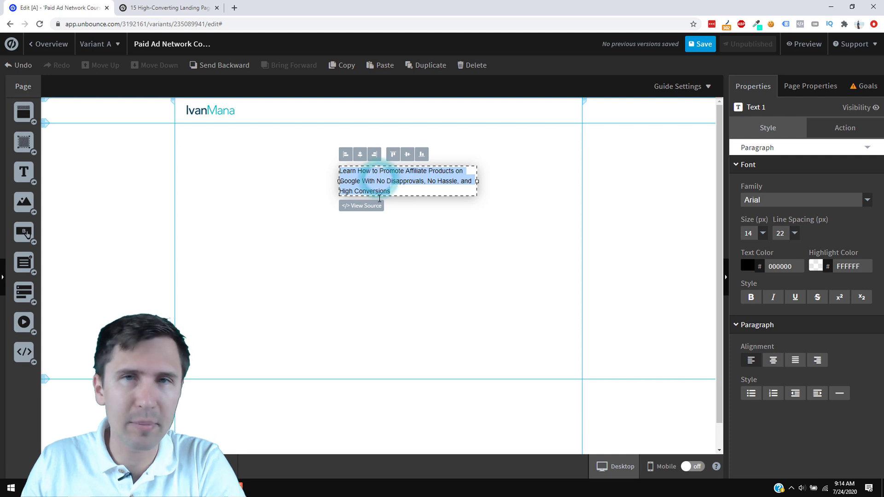
{"action": "left_click", "coordinate": [763, 233]}
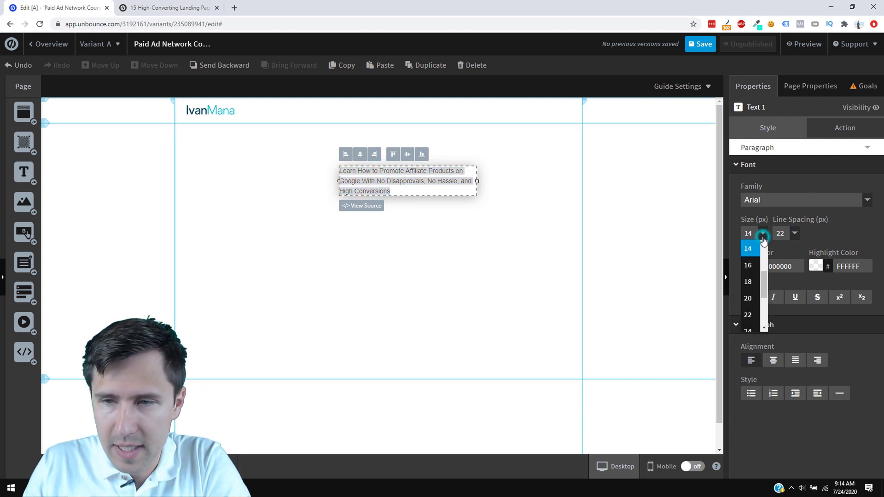
{"action": "left_click", "coordinate": [754, 317]}
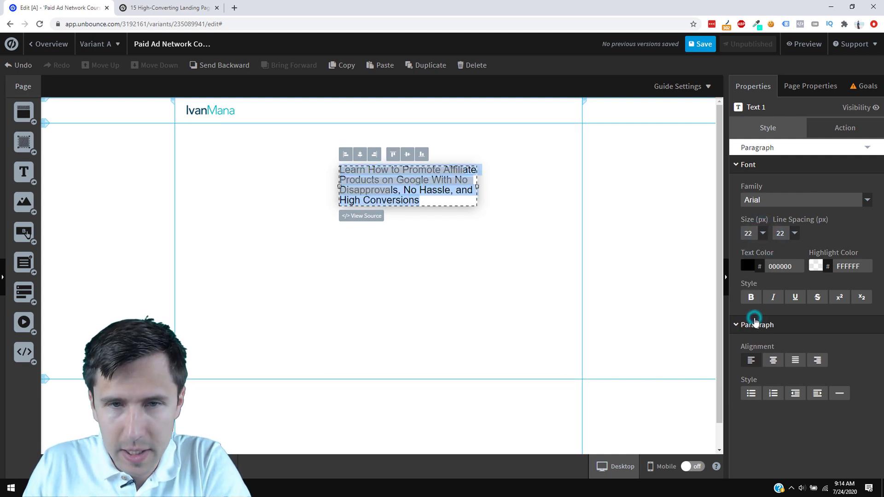
{"action": "left_click", "coordinate": [763, 234]}
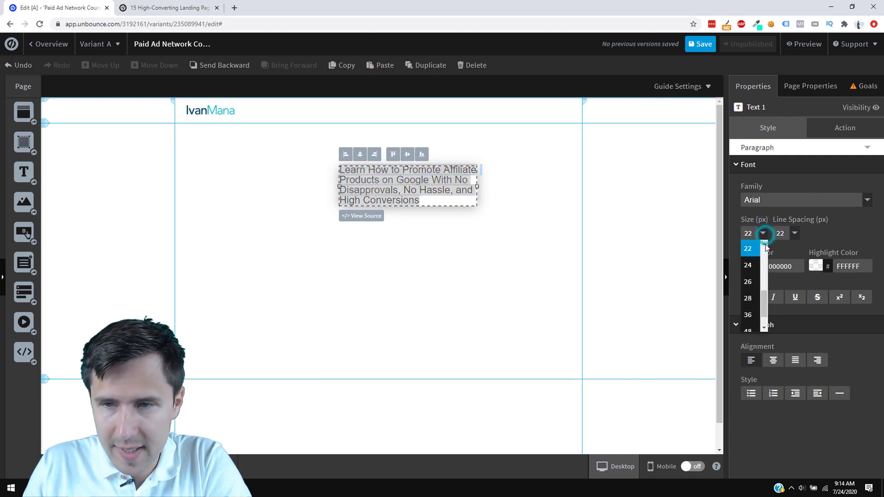
{"action": "left_click", "coordinate": [402, 192]}
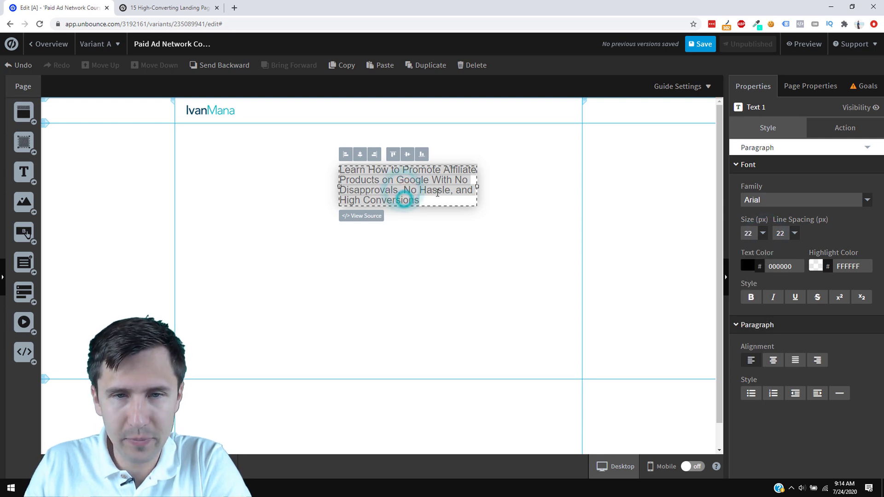
{"action": "left_click", "coordinate": [424, 259]}
{"action": "left_click", "coordinate": [407, 183]}
{"action": "double_click", "coordinate": [400, 189]}
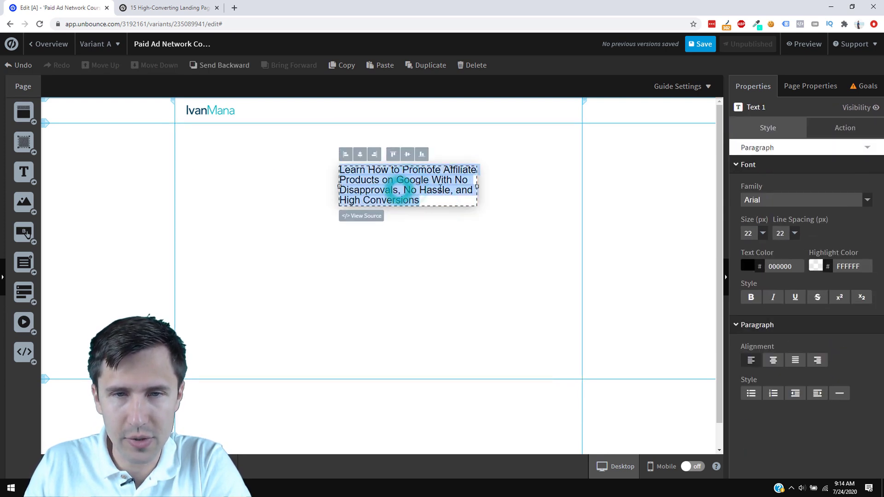
{"action": "left_click", "coordinate": [764, 233]}
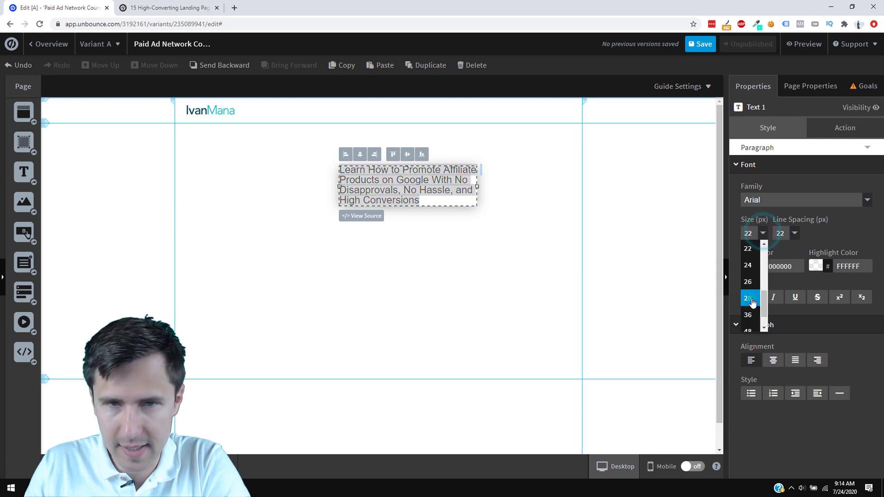
{"action": "left_click", "coordinate": [748, 298]}
Widen the headline text box to about 792 and move it to about 67 from the left and 99 from the top
{"action": "left_click_drag", "start_coordinate": [477, 197], "coordinate": [597, 210]}
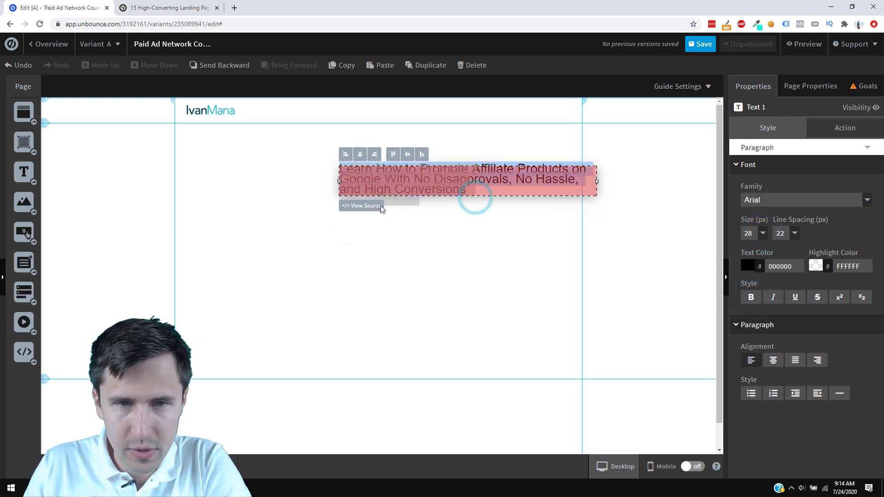
{"action": "left_click_drag", "start_coordinate": [338, 181], "coordinate": [328, 185]}
{"action": "left_click_drag", "start_coordinate": [246, 181], "coordinate": [233, 181]}
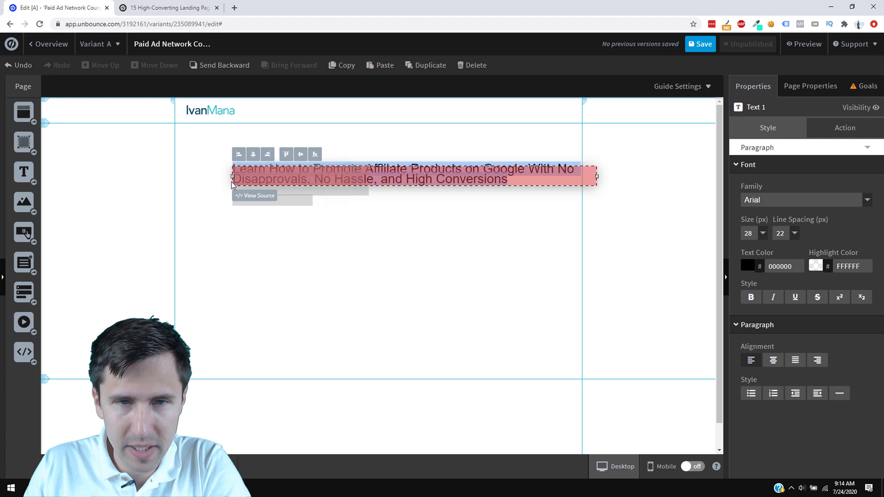
{"action": "left_click_drag", "start_coordinate": [395, 173], "coordinate": [368, 176]}
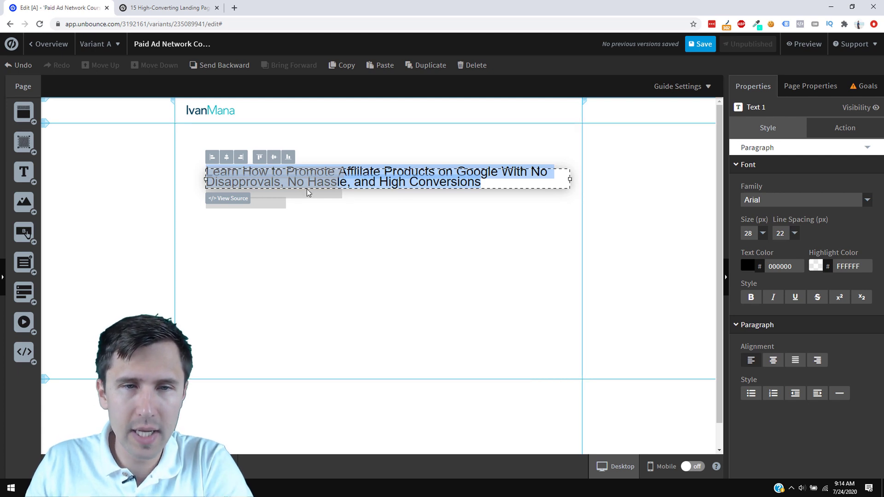
Change the headline's font family to Georgia and its line spacing to 34 px
{"action": "left_click", "coordinate": [529, 179]}
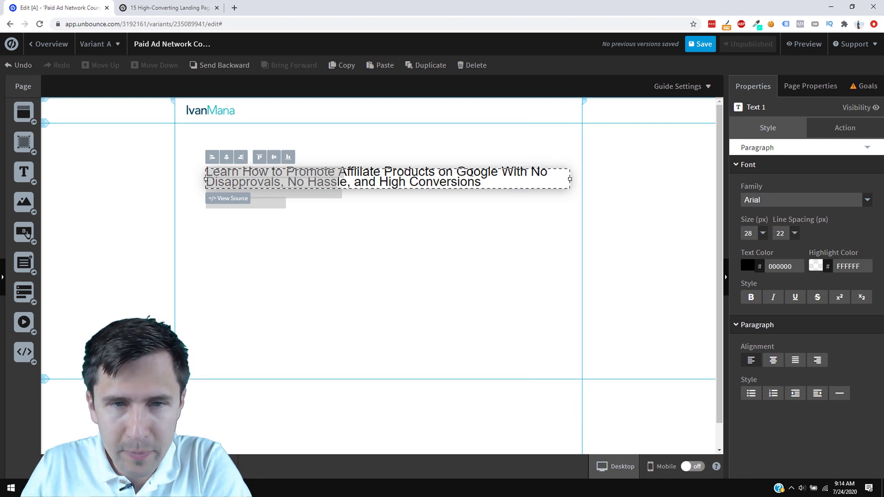
{"action": "triple_click", "coordinate": [431, 179]}
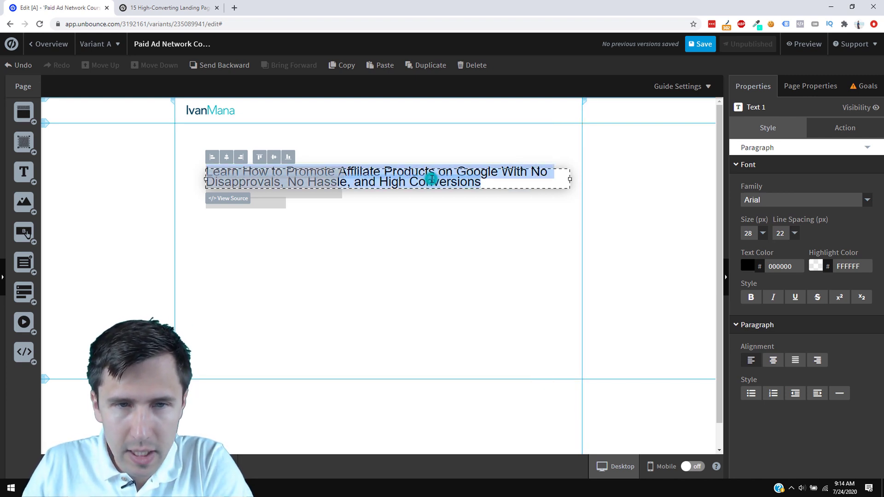
{"action": "left_click", "coordinate": [780, 203]}
{"action": "left_click", "coordinate": [778, 264]}
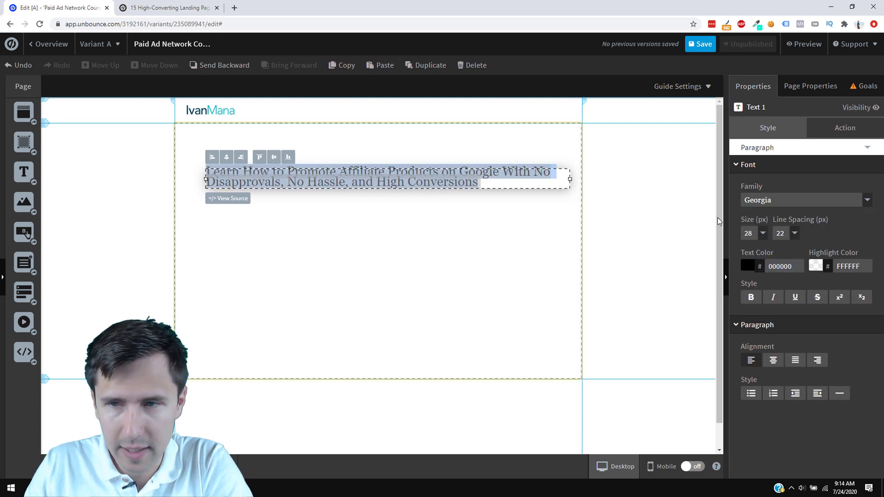
{"action": "left_click", "coordinate": [795, 234]}
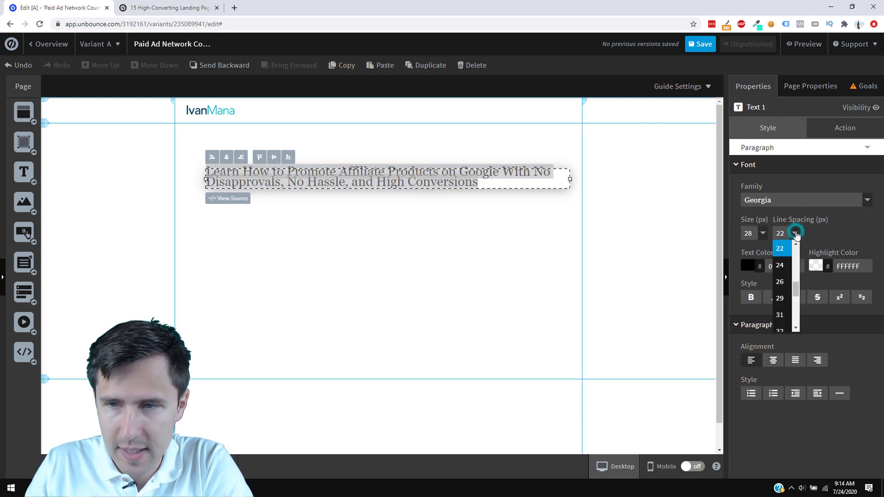
{"action": "left_click", "coordinate": [787, 299]}
{"action": "left_click", "coordinate": [795, 234]}
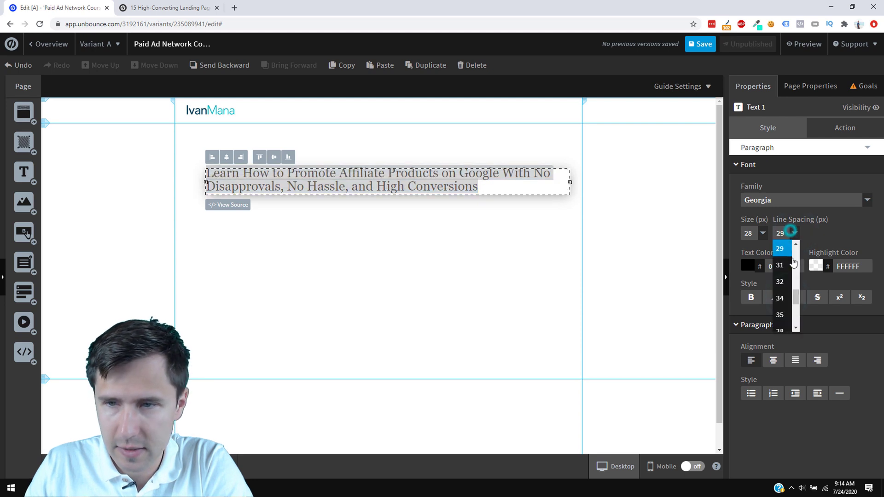
{"action": "left_click", "coordinate": [784, 296]}
{"action": "left_click", "coordinate": [433, 265]}
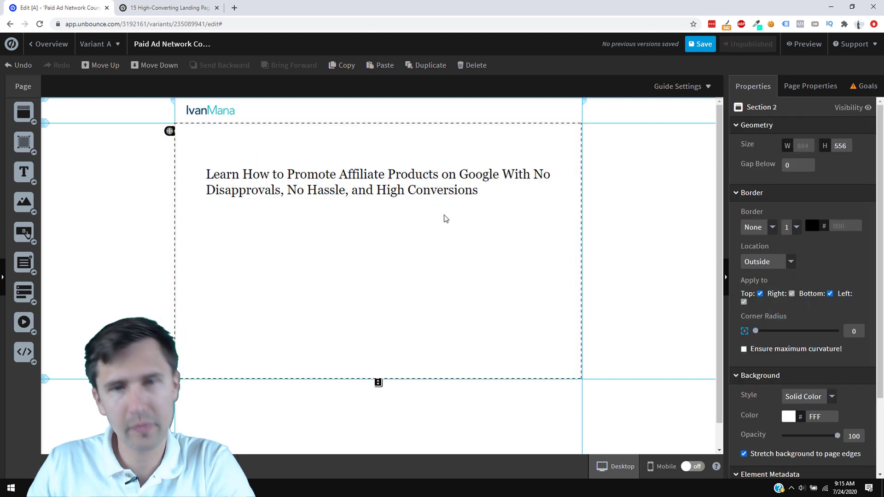
Centre-align the headline text and move its box to a left offset of about 46 and a top offset of about 71
{"action": "left_click", "coordinate": [415, 190]}
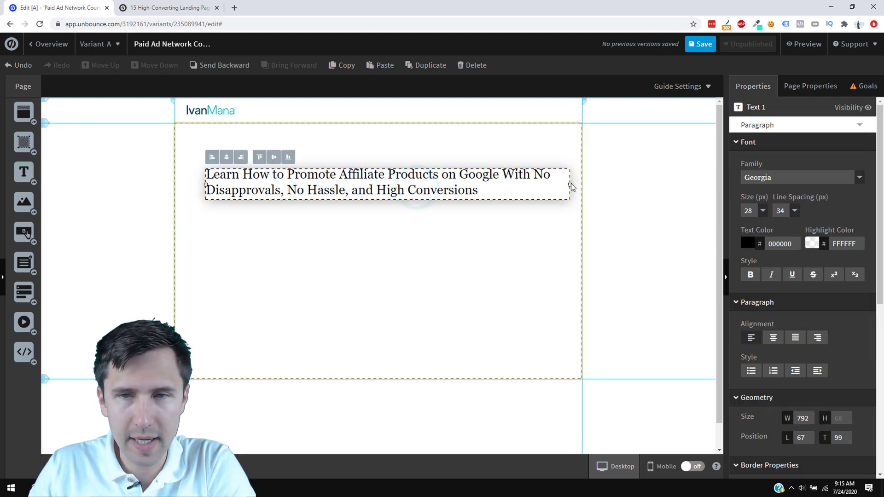
{"action": "left_click", "coordinate": [774, 338]}
{"action": "left_click", "coordinate": [405, 191]}
{"action": "left_click", "coordinate": [379, 178]}
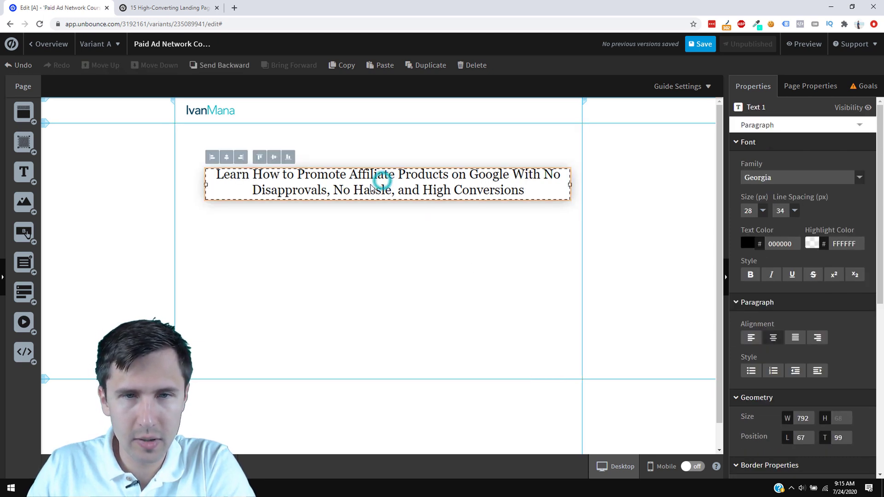
{"action": "left_click_drag", "start_coordinate": [381, 182], "coordinate": [373, 173]}
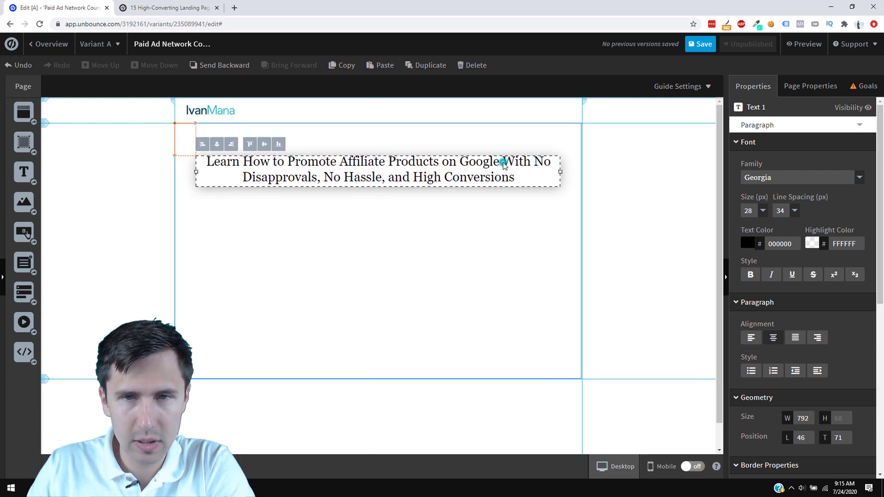
Insert the word "Ads" after "Google" in the headline
{"action": "left_click", "coordinate": [504, 159]}
{"action": "type", "text": "Ads"}
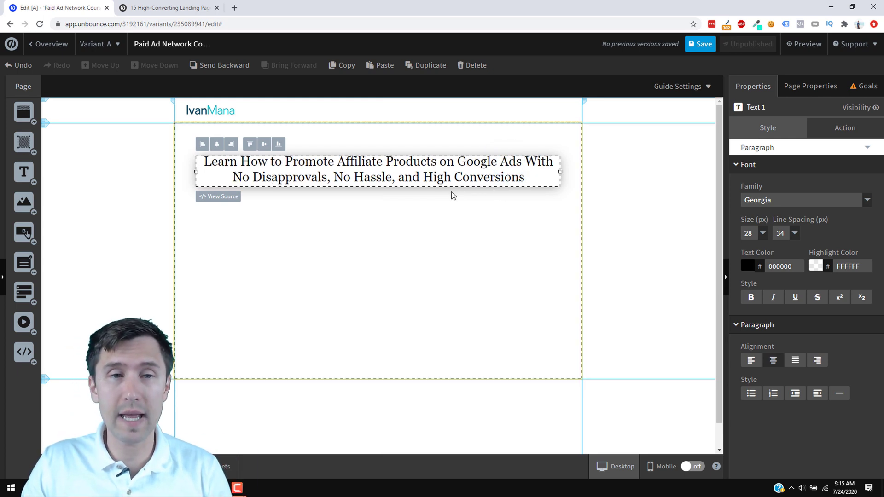
{"action": "left_click", "coordinate": [364, 219]}
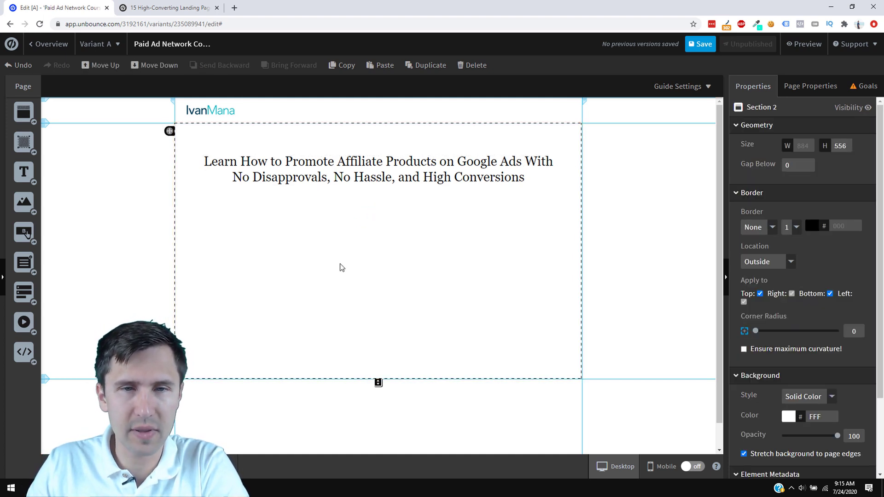
Remove "No Hassle" from the headline and change its ending from "High Conversions" to "High Conversion Rates"
{"action": "left_click", "coordinate": [375, 177]}
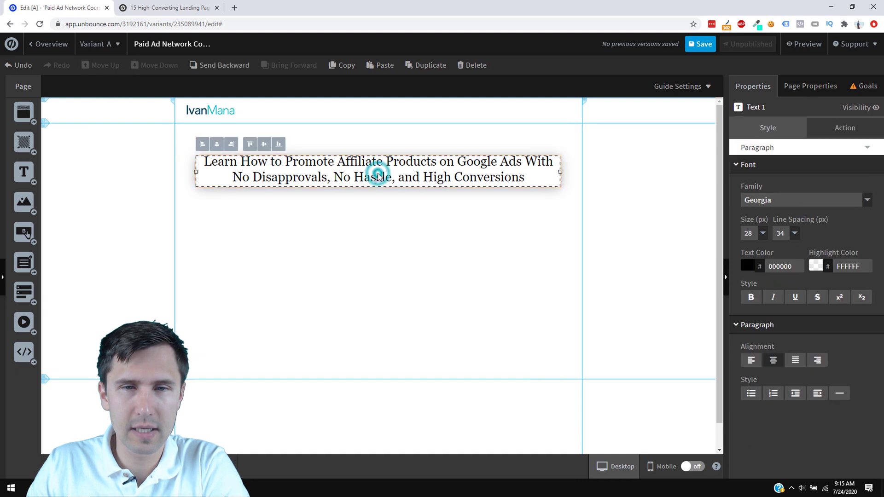
{"action": "left_click", "coordinate": [375, 177]}
{"action": "left_click_drag", "start_coordinate": [398, 178], "coordinate": [333, 179]}
{"action": "key", "text": "BackSpace"}
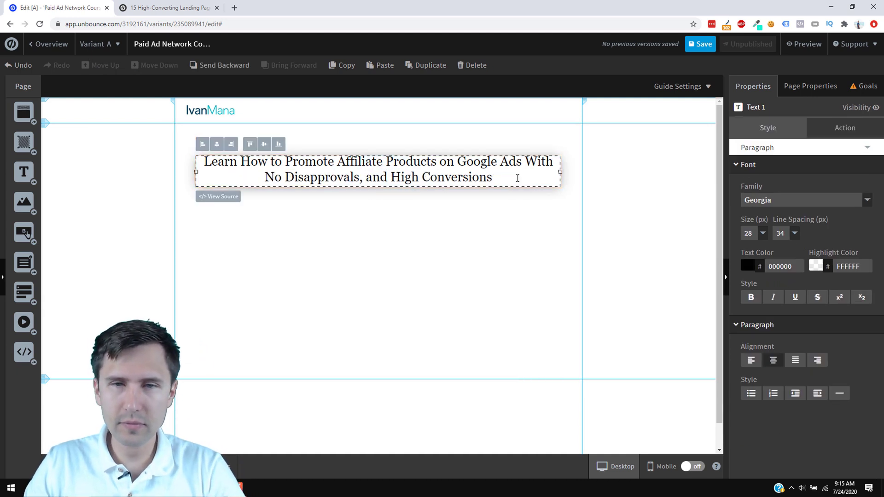
{"action": "key", "text": "BackSpace"}
{"action": "type", "text": "Rates"}
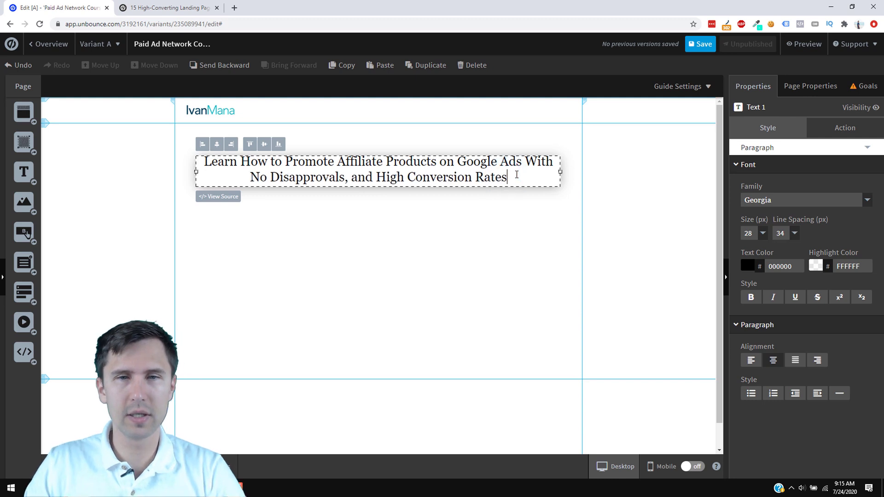
{"action": "left_click", "coordinate": [405, 241]}
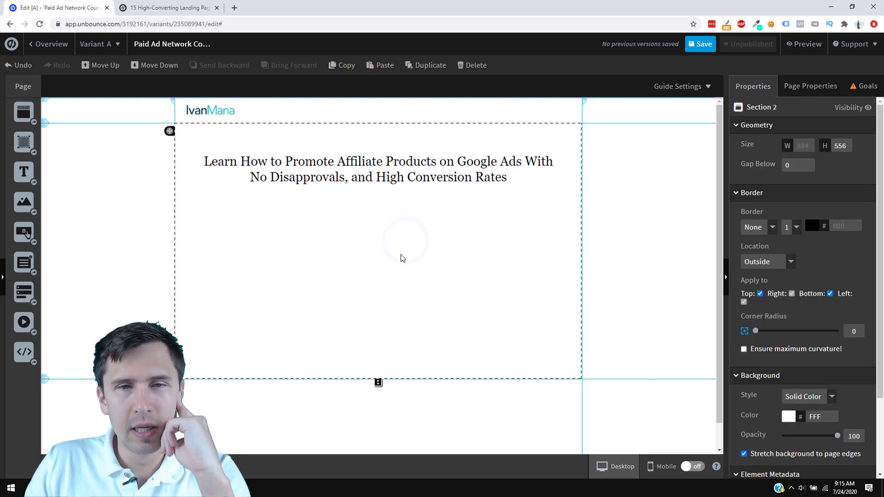
Add the Open Sans font family to the fonts available for the headline text
{"action": "left_click", "coordinate": [362, 169]}
{"action": "left_click", "coordinate": [784, 177]}
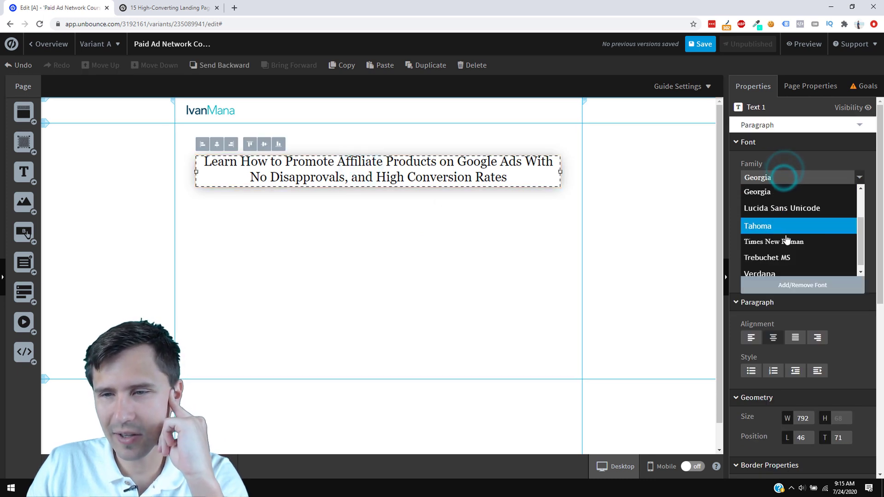
{"action": "scroll", "coordinate": [787, 252], "scroll_direction": "down", "scroll_amount": 1}
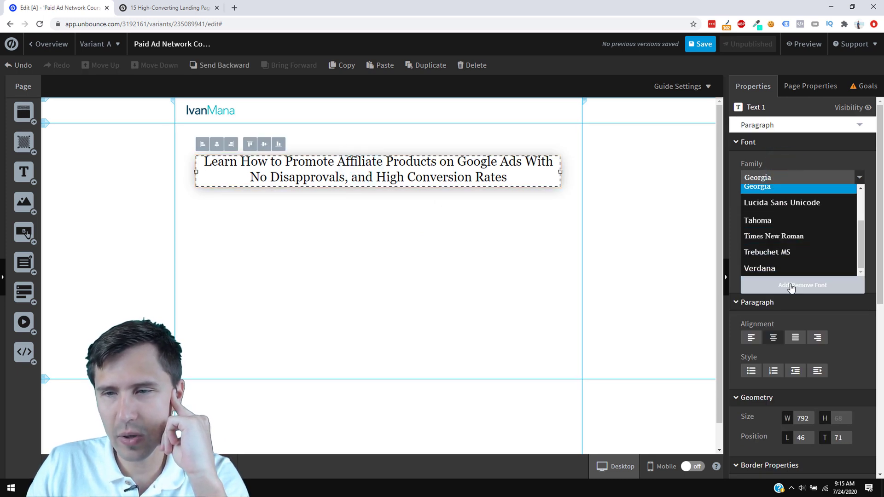
{"action": "scroll", "coordinate": [775, 249], "scroll_direction": "up", "scroll_amount": 1}
{"action": "scroll", "coordinate": [776, 250], "scroll_direction": "down", "scroll_amount": 1}
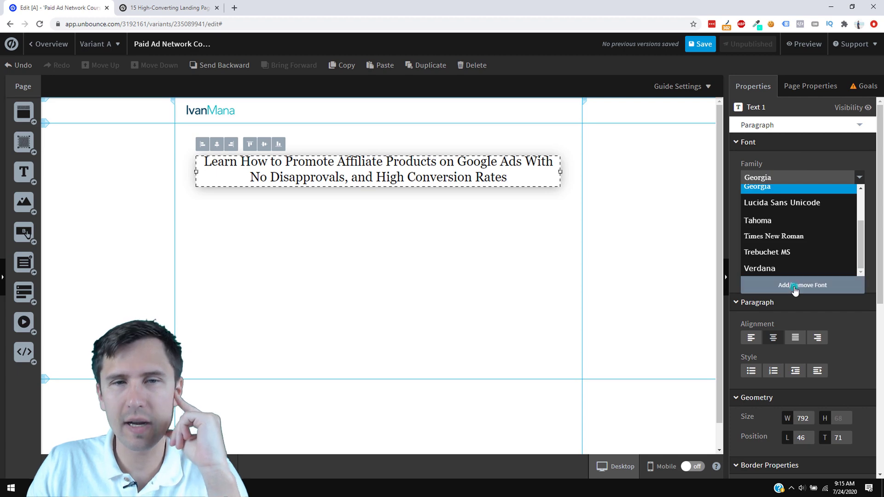
{"action": "left_click", "coordinate": [791, 285]}
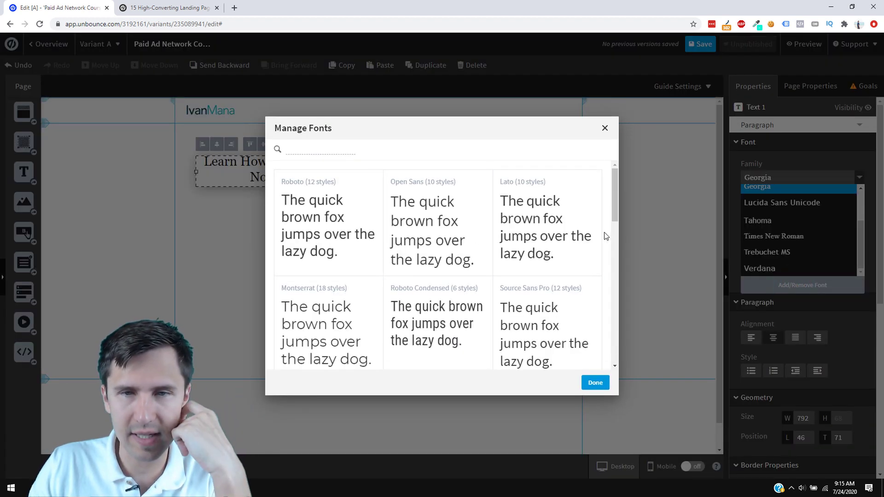
{"action": "left_click", "coordinate": [487, 177]}
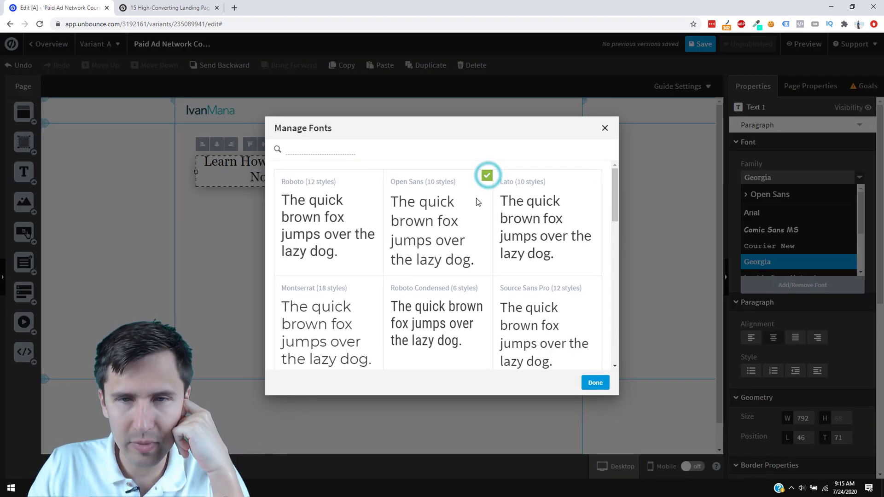
{"action": "left_click", "coordinate": [592, 384]}
Change the headline's font family to Open Sans in the Regular weight
{"action": "left_click", "coordinate": [772, 199]}
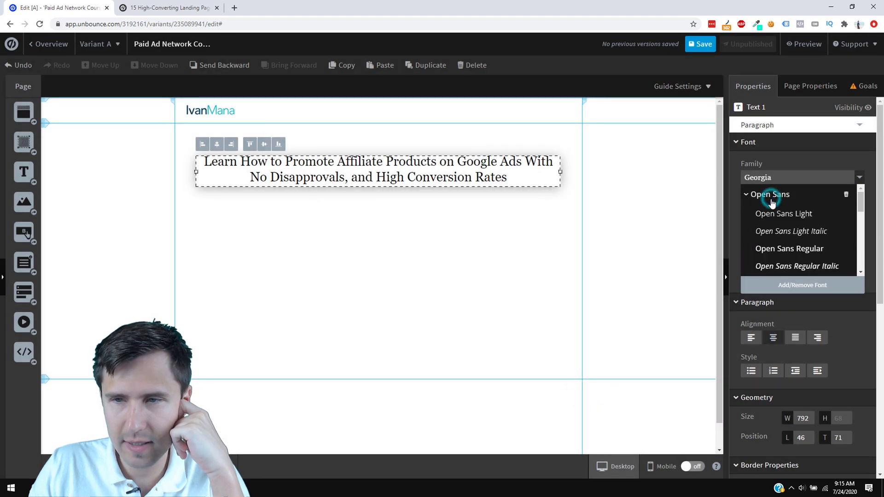
{"action": "left_click", "coordinate": [778, 216]}
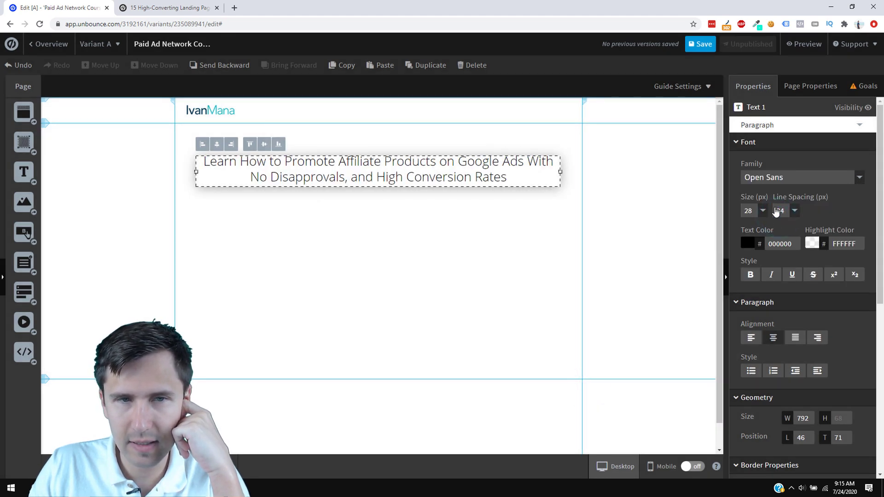
{"action": "left_click", "coordinate": [778, 178]}
{"action": "left_click", "coordinate": [788, 226]}
{"action": "left_click", "coordinate": [526, 243]}
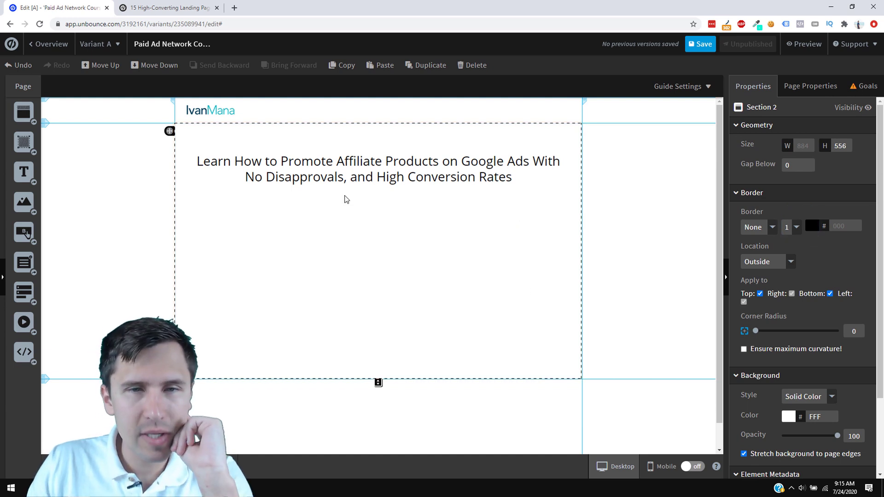
Set the font size of the whole headline to 36 px
{"action": "double_click", "coordinate": [376, 178]}
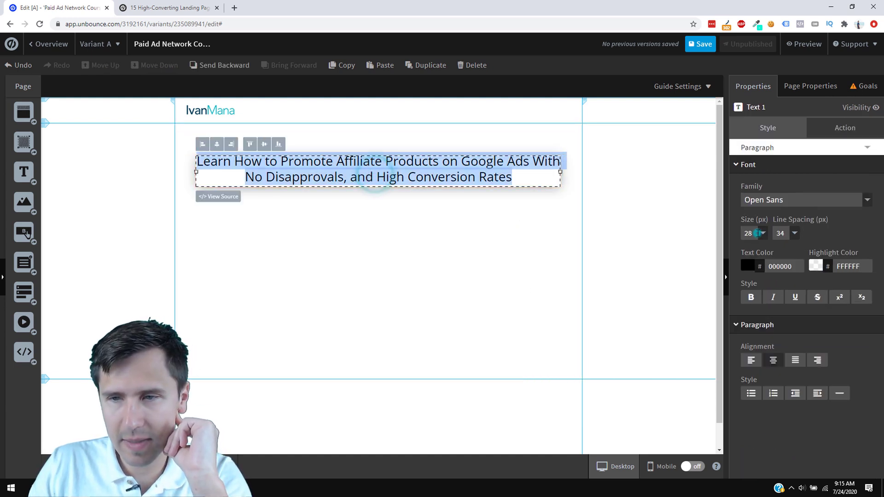
{"action": "left_click", "coordinate": [759, 233]}
{"action": "left_click", "coordinate": [751, 306]}
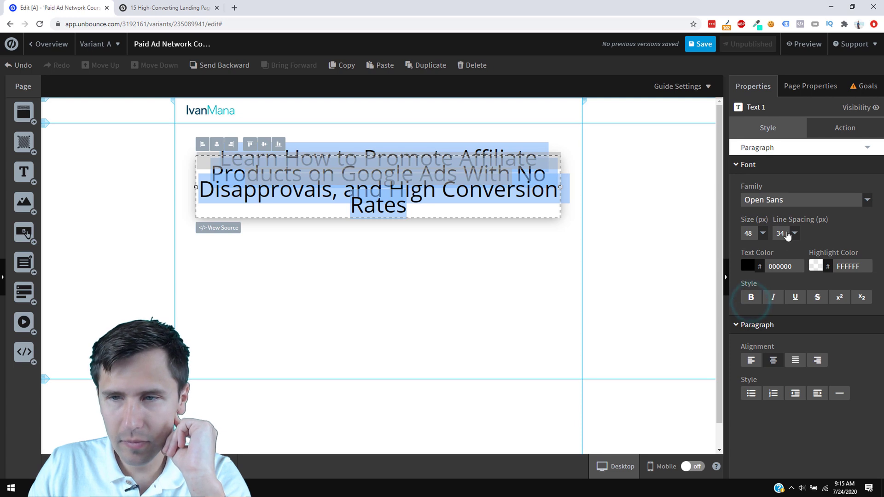
{"action": "left_click", "coordinate": [761, 234]}
{"action": "left_click", "coordinate": [751, 291]}
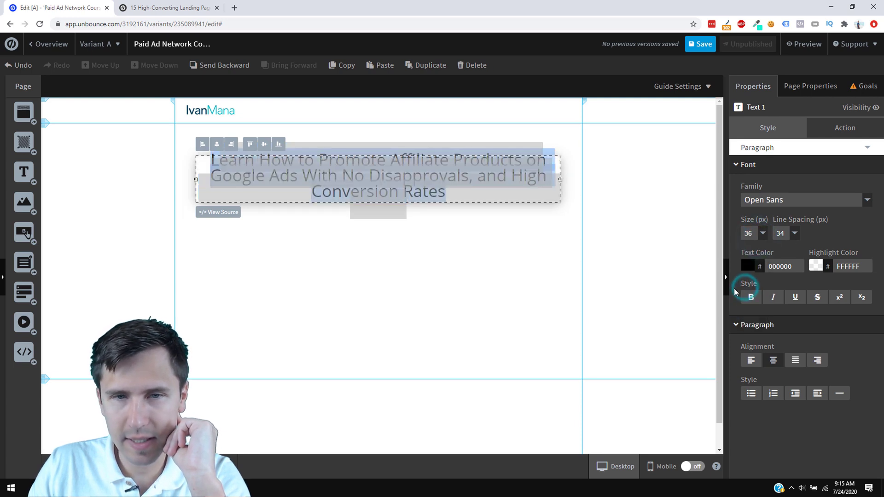
Set the headline's line spacing to 43 px and move its box up to a top offset of about 63
{"action": "left_click", "coordinate": [793, 232]}
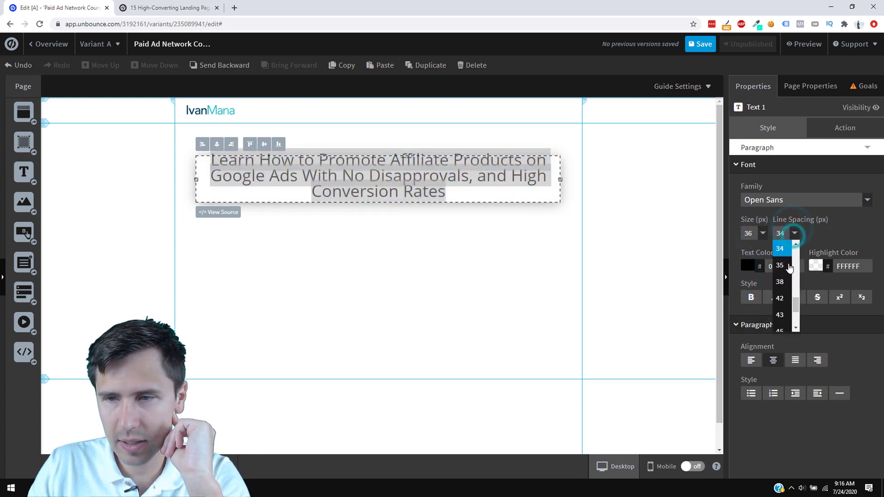
{"action": "left_click", "coordinate": [781, 283]}
{"action": "left_click", "coordinate": [791, 233]}
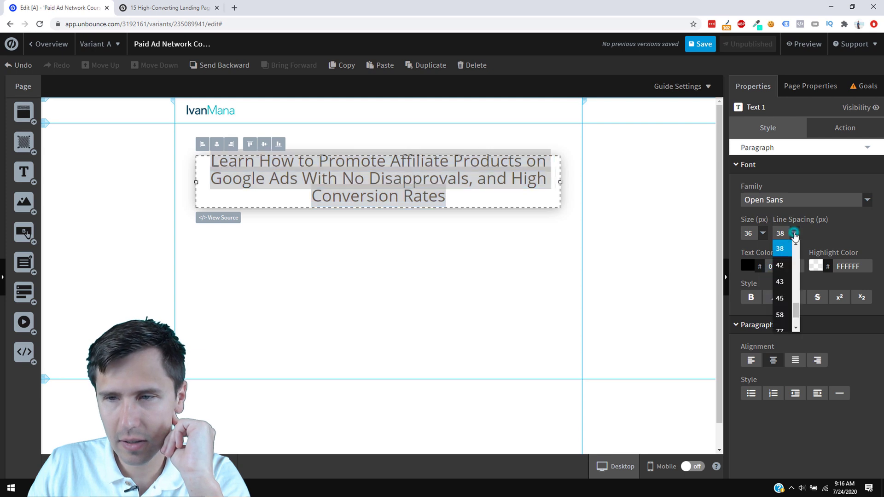
{"action": "left_click", "coordinate": [782, 274]}
{"action": "left_click", "coordinate": [494, 270]}
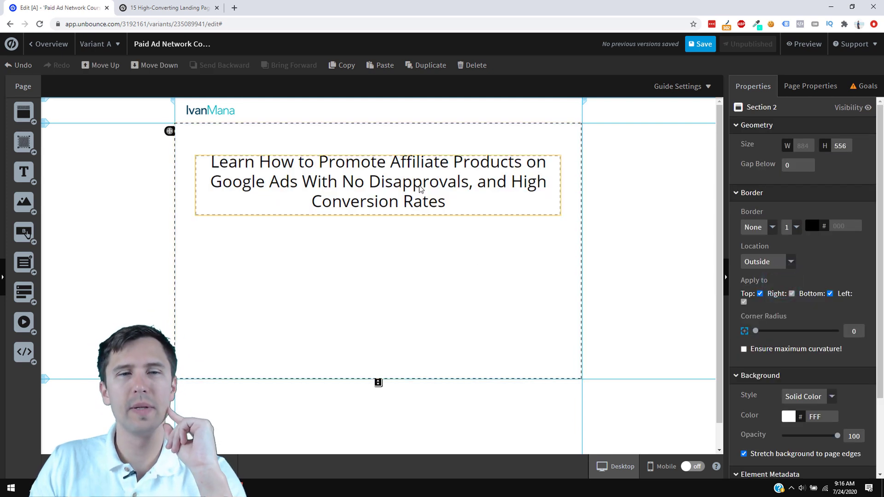
{"action": "left_click_drag", "start_coordinate": [405, 185], "coordinate": [405, 182]}
{"action": "left_click", "coordinate": [341, 269]}
Underline the words "No Disapprovals" in the headline
{"action": "double_click", "coordinate": [348, 169]}
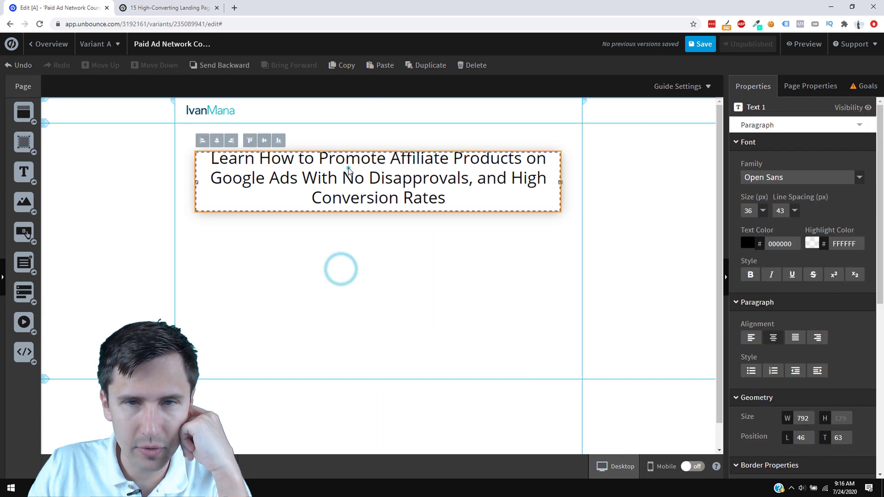
{"action": "left_click_drag", "start_coordinate": [345, 178], "coordinate": [468, 179]}
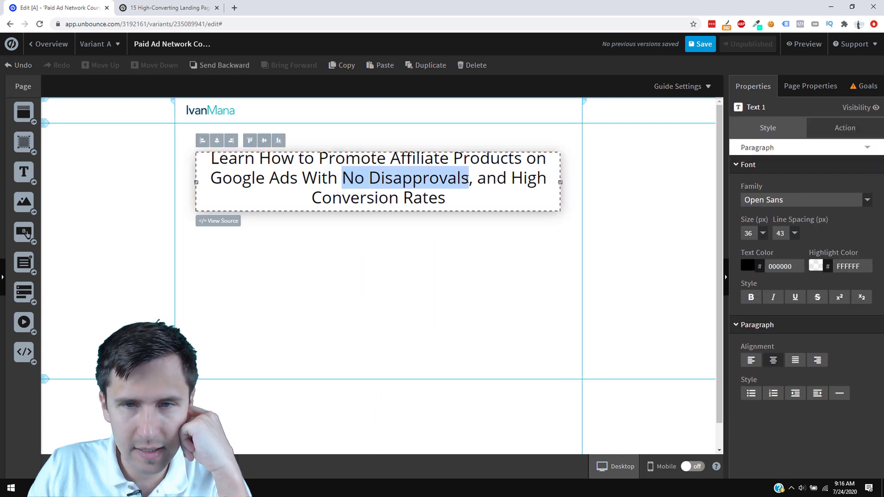
{"action": "left_click", "coordinate": [795, 297]}
{"action": "left_click", "coordinate": [519, 203]}
{"action": "left_click", "coordinate": [480, 238]}
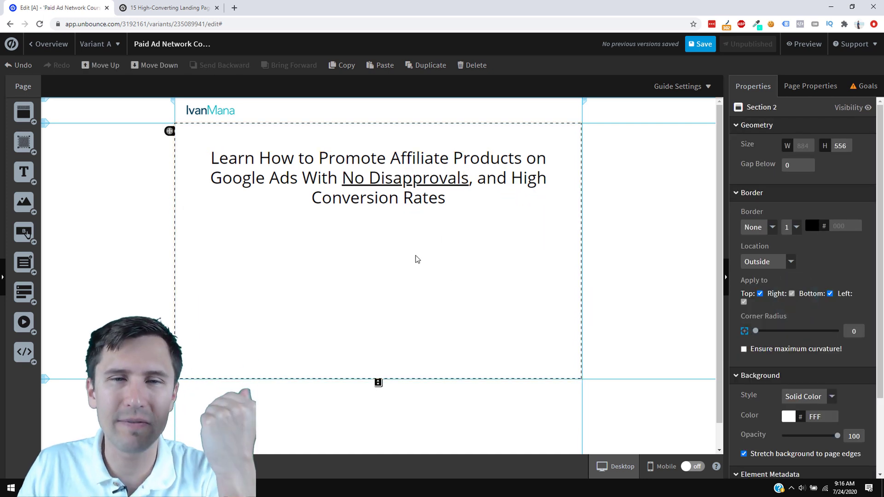
Underline the words "High Conversion Rates" at the end of the headline
{"action": "left_click", "coordinate": [399, 188]}
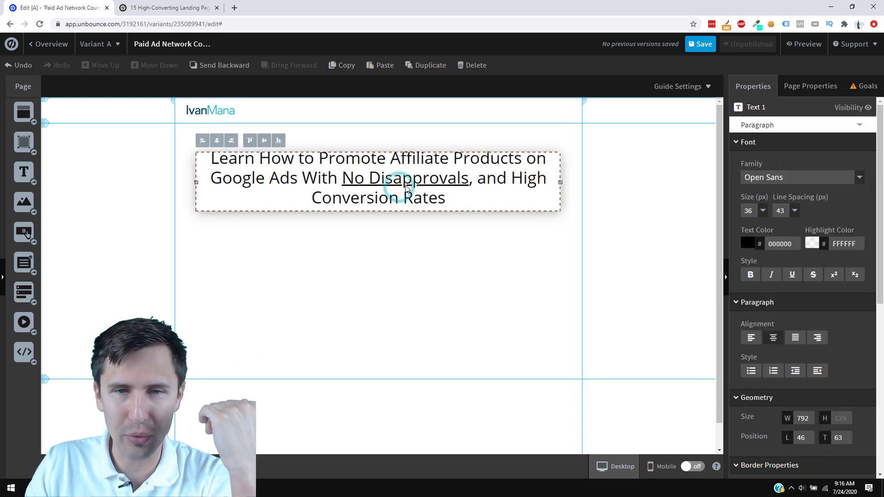
{"action": "left_click", "coordinate": [450, 183]}
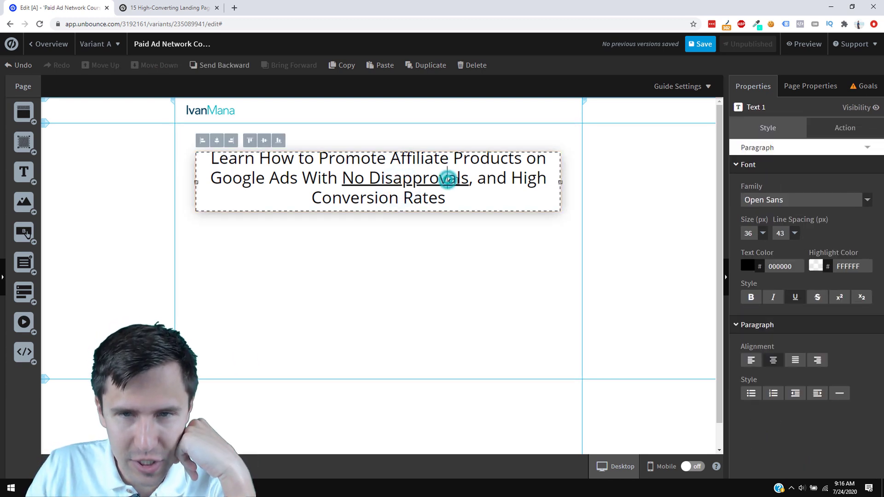
{"action": "left_click_drag", "start_coordinate": [513, 179], "coordinate": [548, 198]}
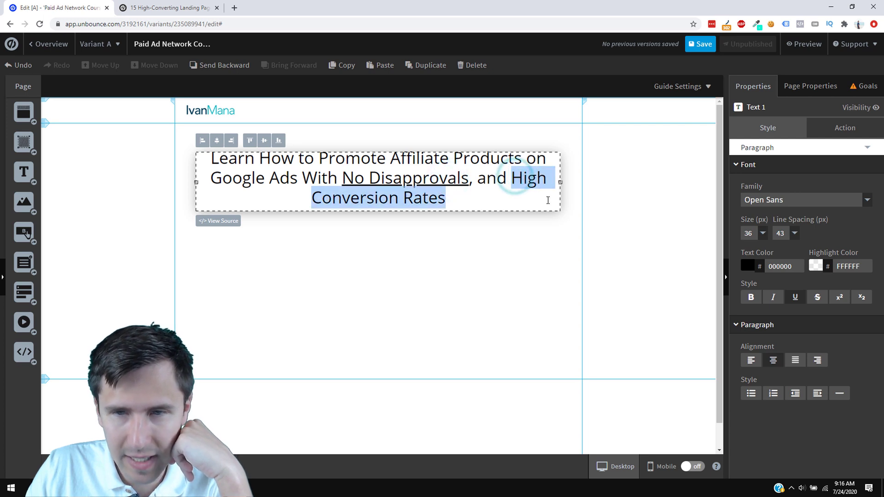
{"action": "left_click", "coordinate": [795, 298]}
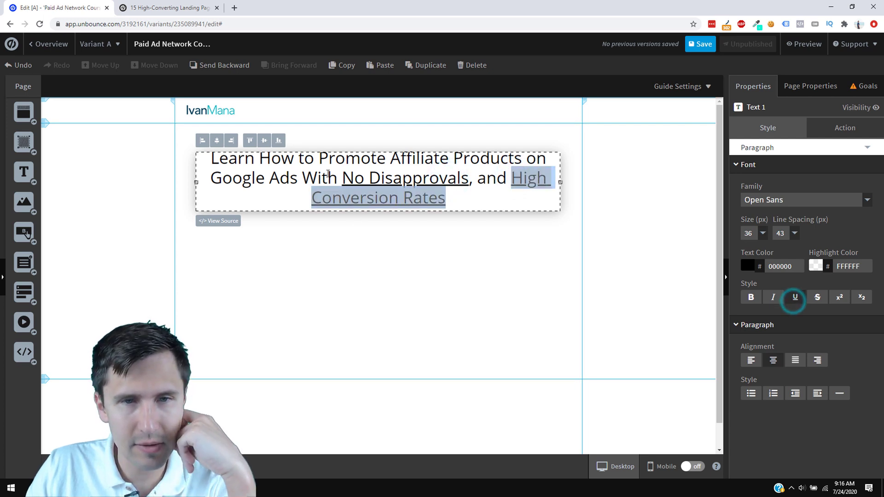
Make the words "Promote Affiliate Products on Google Ads" bold in the headline
{"action": "left_click", "coordinate": [306, 173]}
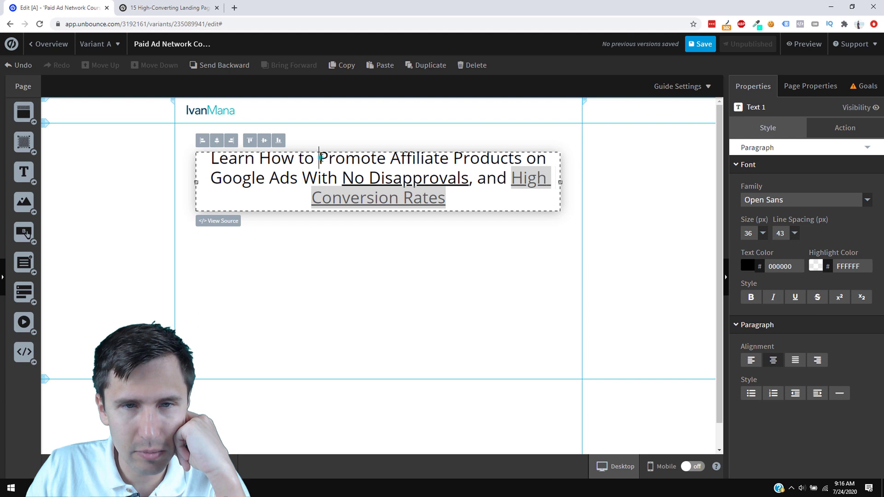
{"action": "left_click_drag", "start_coordinate": [319, 158], "coordinate": [298, 179]}
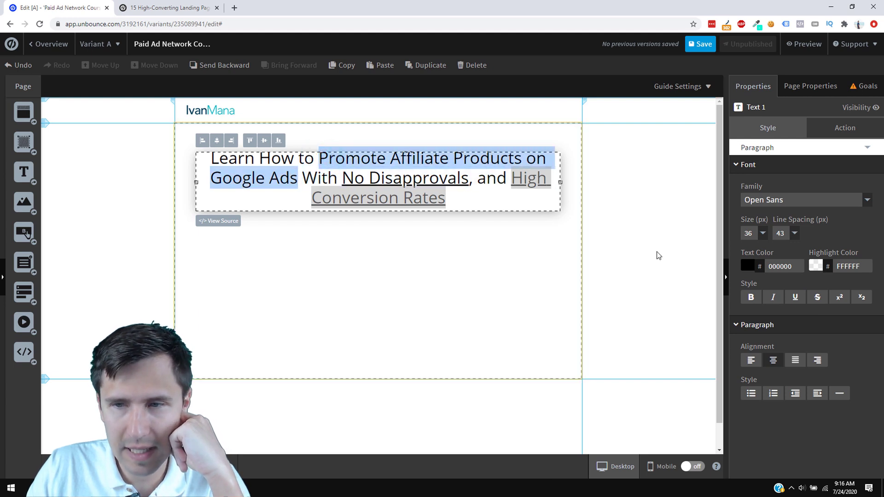
{"action": "left_click", "coordinate": [751, 297]}
{"action": "left_click", "coordinate": [450, 291]}
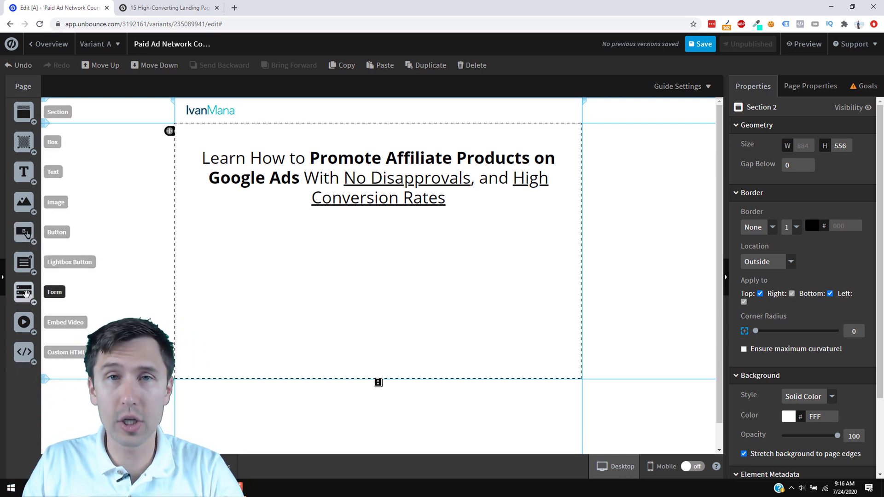
Add a form below the headline with required First Name and Email fields, and widen it on both sides to about 640 px
{"action": "left_click_drag", "start_coordinate": [22, 288], "coordinate": [238, 287]}
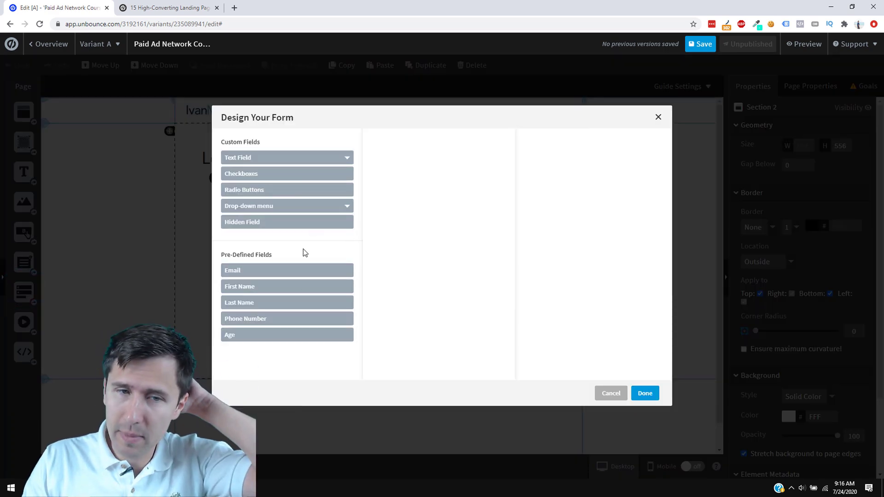
{"action": "left_click", "coordinate": [253, 286]}
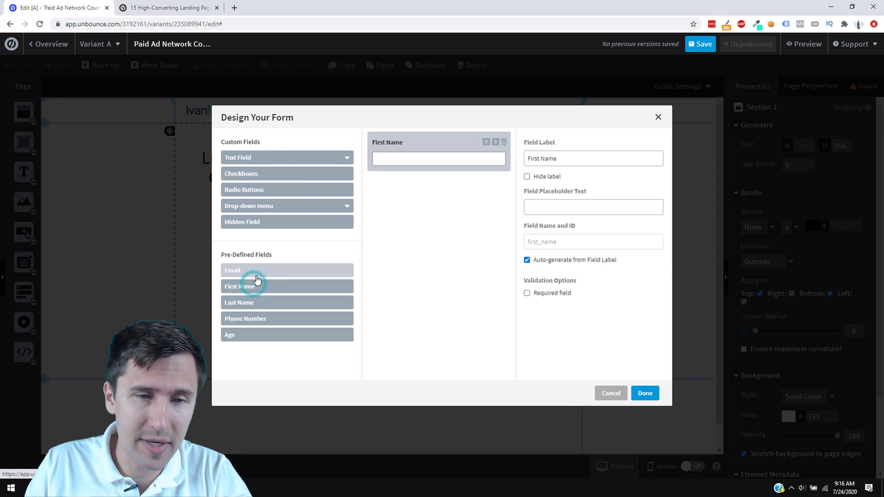
{"action": "left_click", "coordinate": [256, 272]}
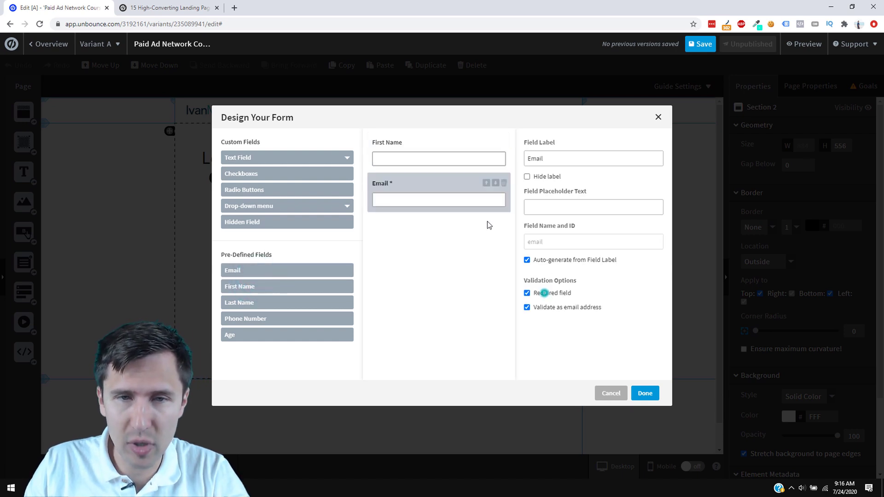
{"action": "left_click", "coordinate": [447, 159]}
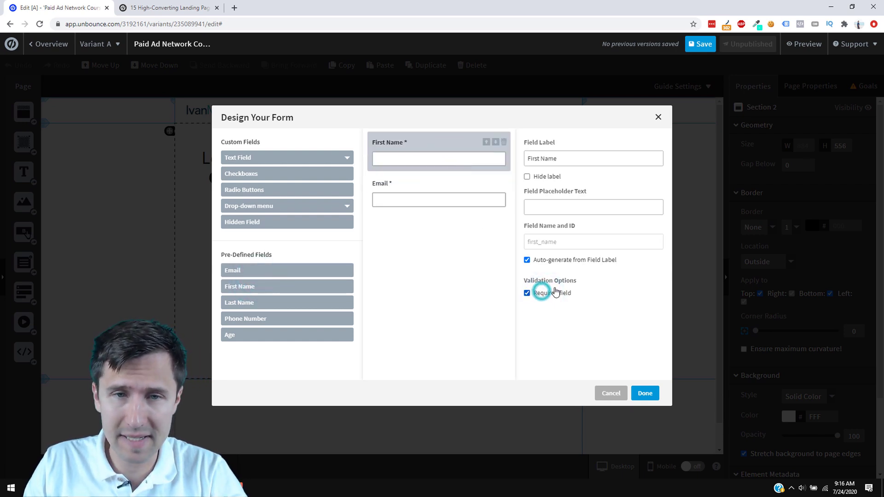
{"action": "left_click", "coordinate": [644, 396]}
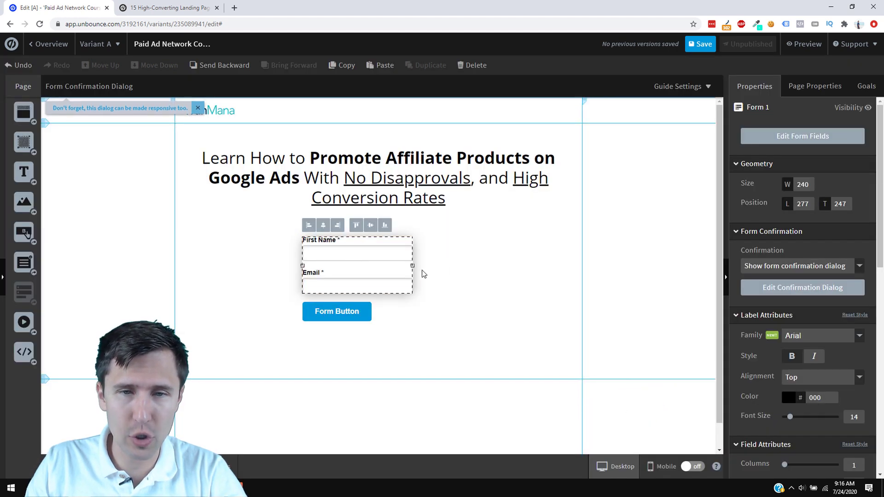
{"action": "left_click_drag", "start_coordinate": [412, 266], "coordinate": [524, 265]}
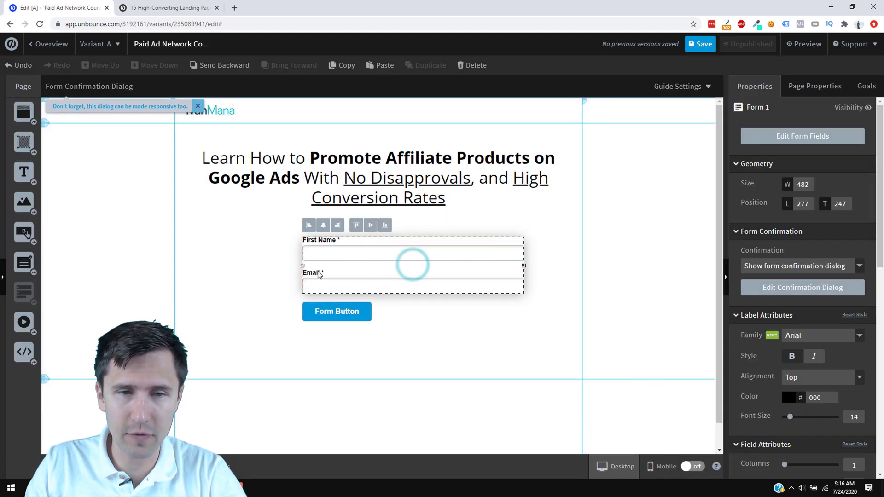
{"action": "left_click_drag", "start_coordinate": [302, 266], "coordinate": [229, 266]}
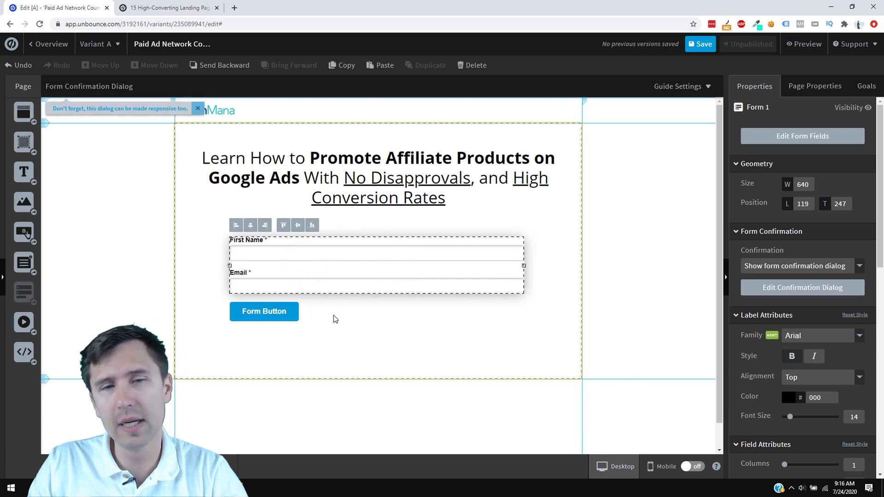
Hide the form's First Name label and set that field's placeholder text to "Enter Your First Name Here..."
{"action": "double_click", "coordinate": [341, 258]}
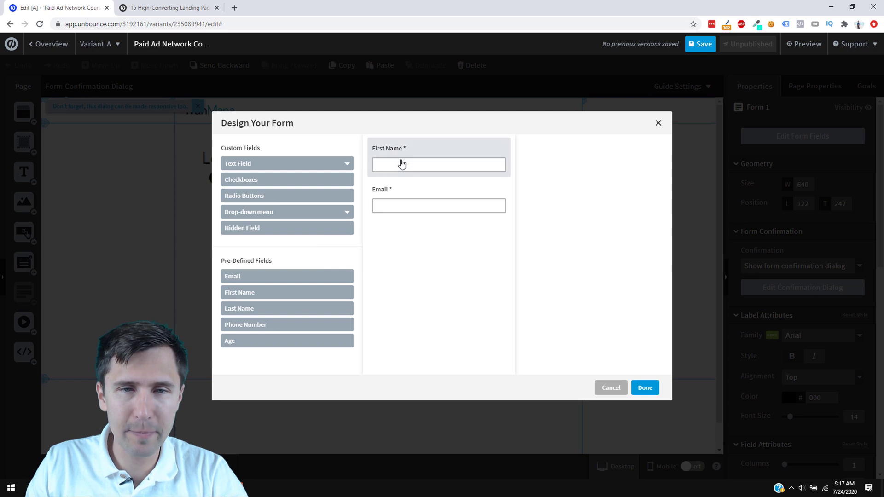
{"action": "left_click", "coordinate": [396, 168]}
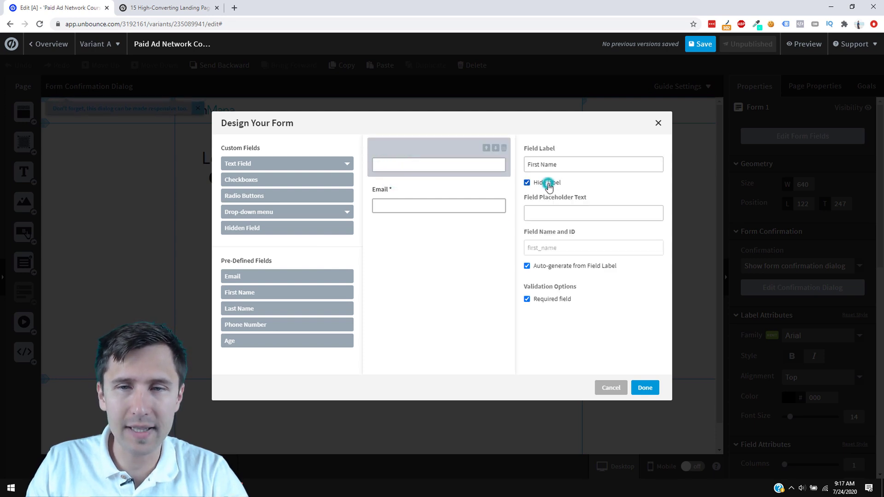
{"action": "left_click", "coordinate": [548, 213]}
{"action": "type", "text": "First Name Here..."}
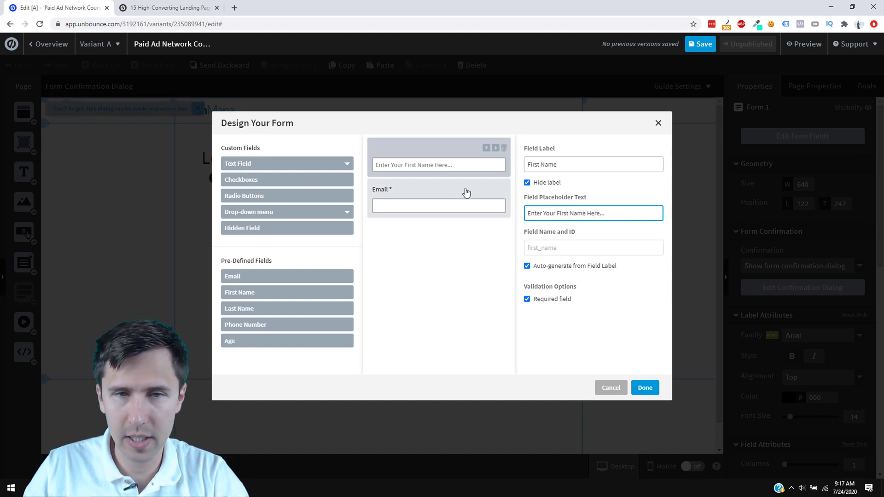
Hide the form's Email label, set that field's placeholder to "Enter Your Email Here..." and finish the form design
{"action": "left_click", "coordinate": [443, 191]}
{"action": "left_click", "coordinate": [549, 182]}
{"action": "left_click", "coordinate": [547, 218]}
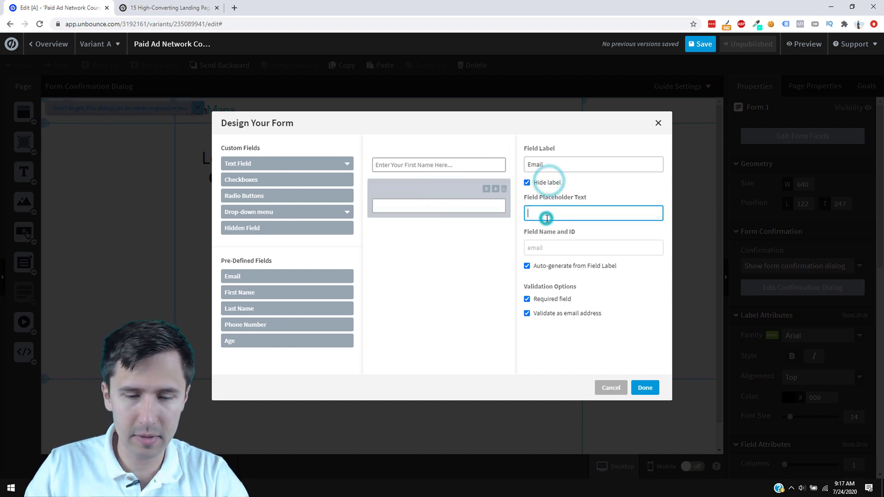
{"action": "type", "text": "Enter Your Email Here..."}
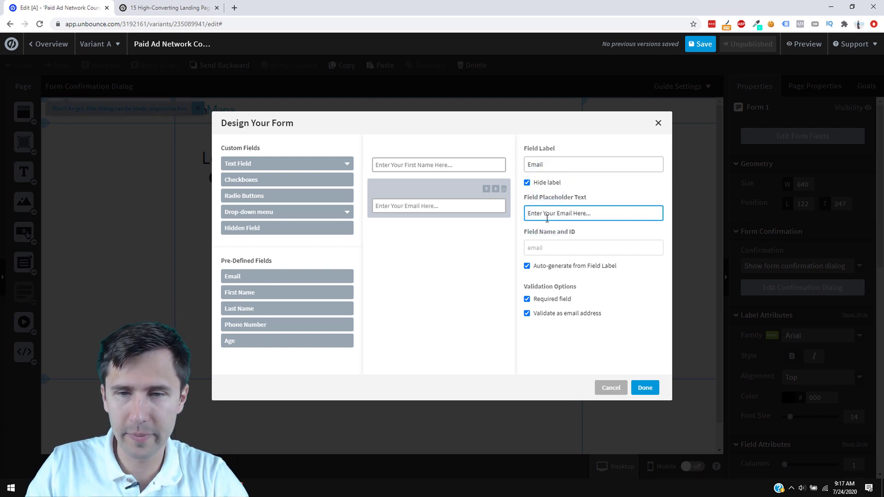
{"action": "left_click", "coordinate": [645, 389]}
{"action": "left_click", "coordinate": [409, 311]}
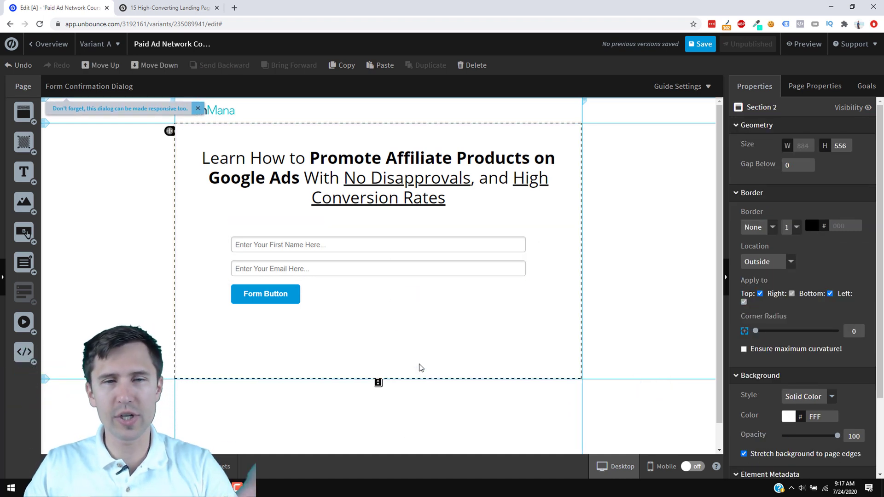
Align the form with the headline's left edge, dismiss the responsive-dialog tip, and widen the form to 792 px
{"action": "left_click_drag", "start_coordinate": [349, 251], "coordinate": [338, 254]}
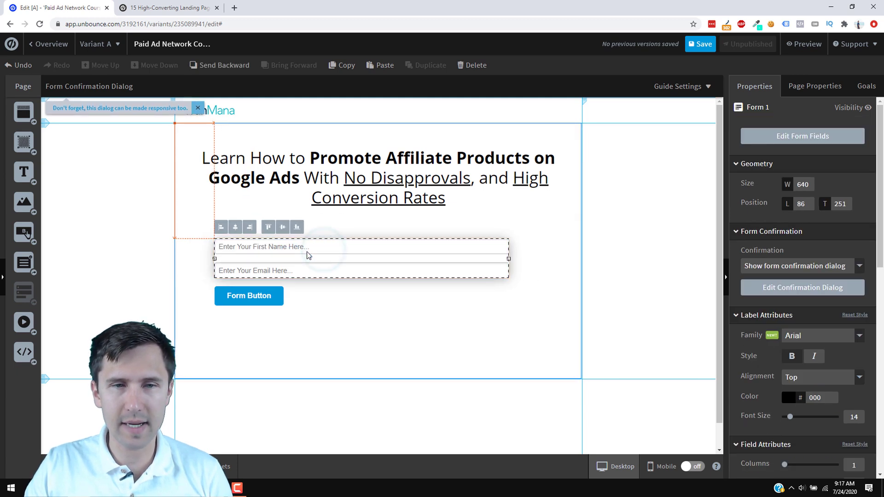
{"action": "left_click", "coordinate": [199, 109]}
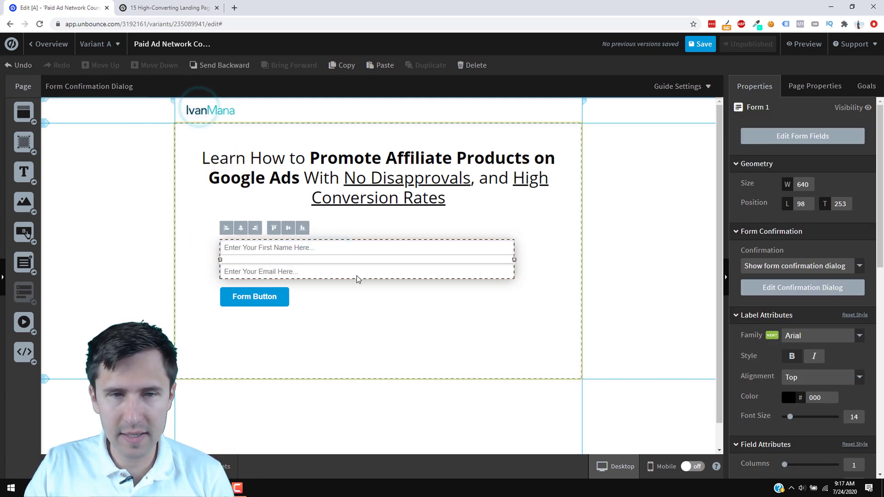
{"action": "left_click_drag", "start_coordinate": [353, 258], "coordinate": [330, 254]}
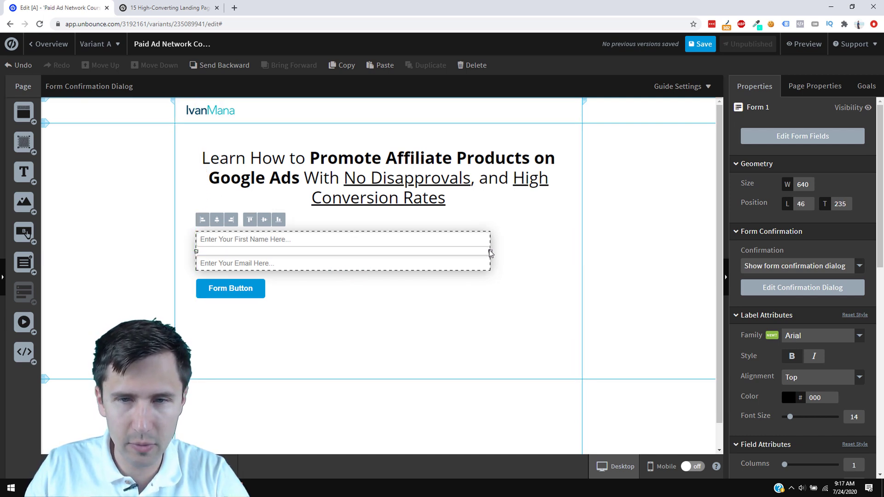
{"action": "left_click_drag", "start_coordinate": [496, 253], "coordinate": [563, 263]}
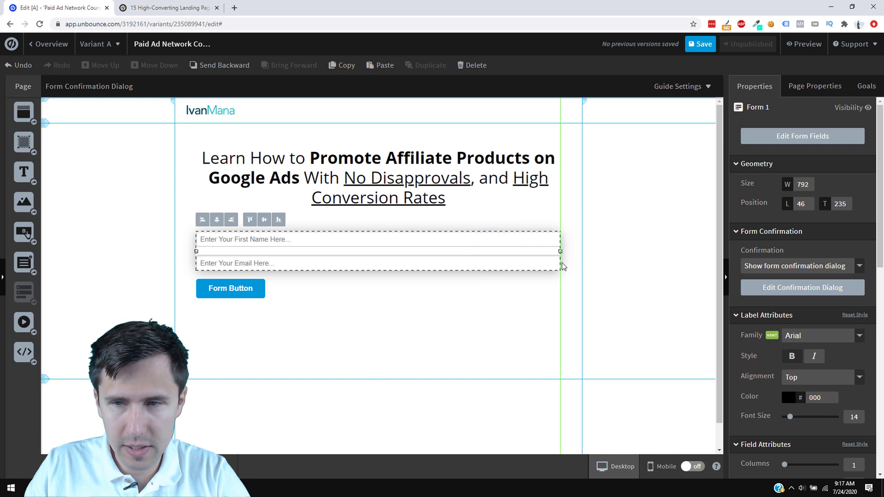
{"action": "left_click", "coordinate": [369, 255]}
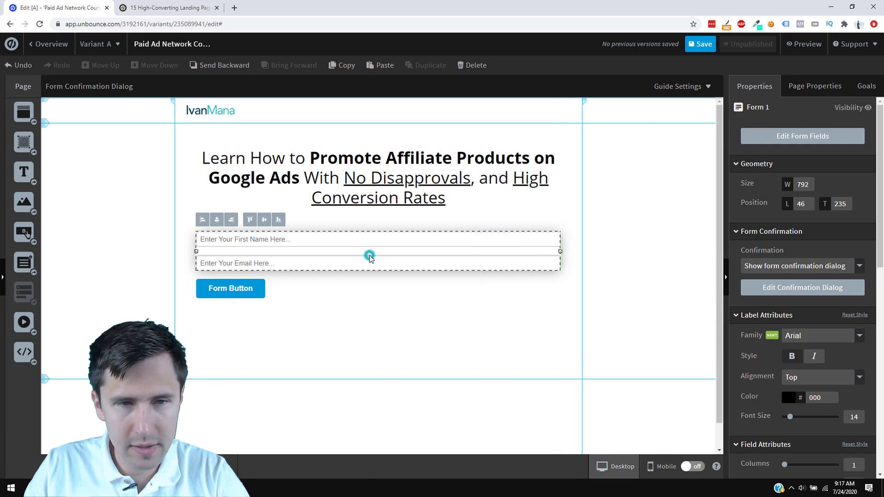
{"action": "left_click", "coordinate": [380, 321]}
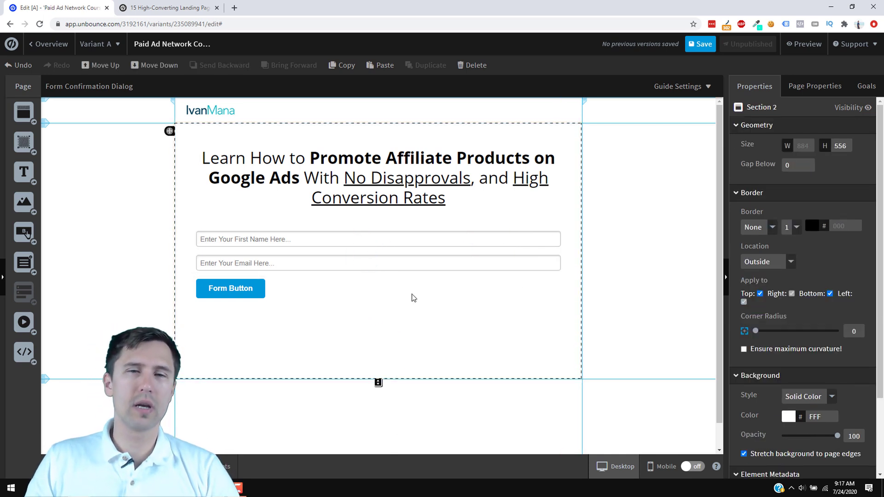
Narrow the form to about 526 px and centre it horizontally below the headline
{"action": "left_click", "coordinate": [375, 251]}
{"action": "left_click_drag", "start_coordinate": [558, 250], "coordinate": [438, 251]}
{"action": "left_click_drag", "start_coordinate": [330, 258], "coordinate": [389, 259]}
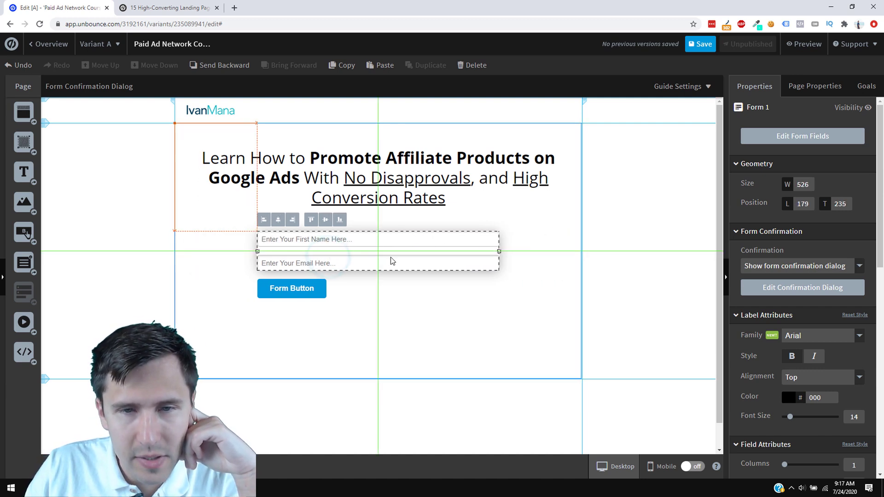
Widen the form's button to 526 px so it matches the width of the input fields
{"action": "left_click", "coordinate": [324, 290]}
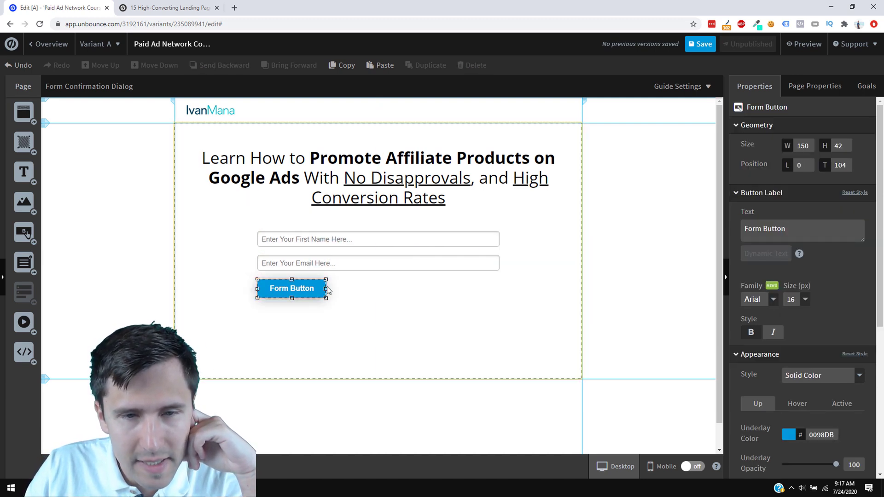
{"action": "left_click_drag", "start_coordinate": [327, 289], "coordinate": [500, 290]}
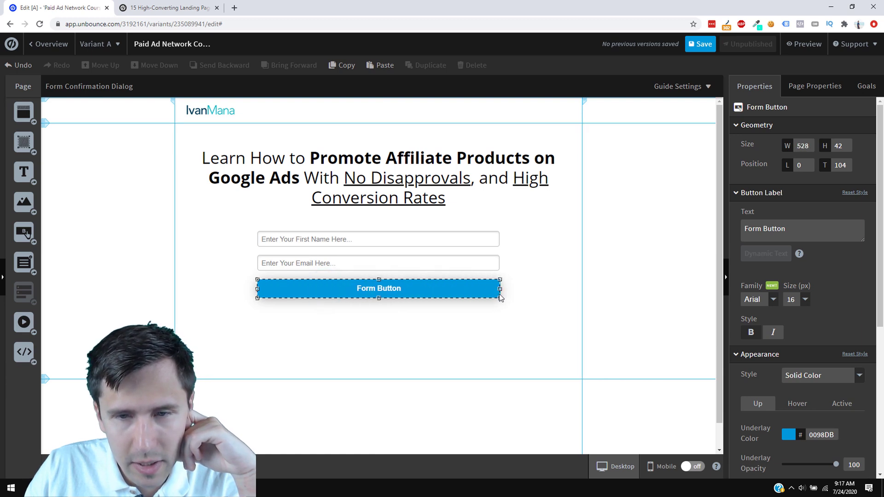
{"action": "left_click", "coordinate": [461, 254]}
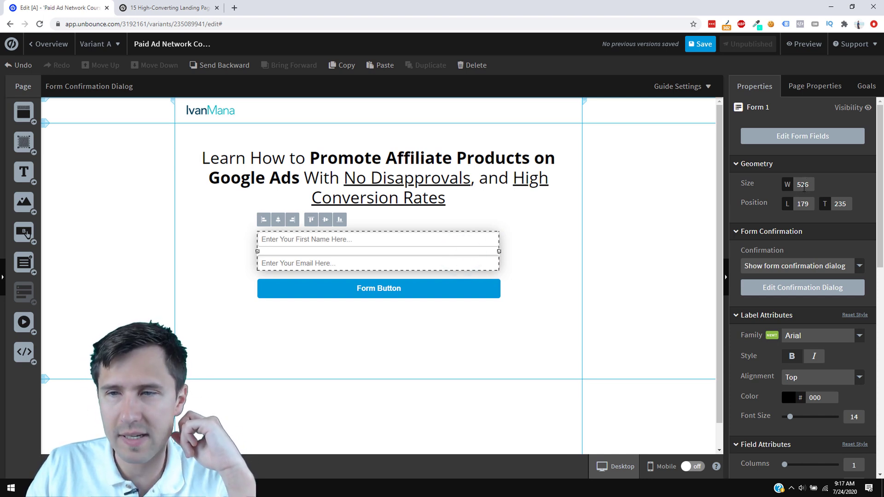
{"action": "left_click", "coordinate": [421, 289]}
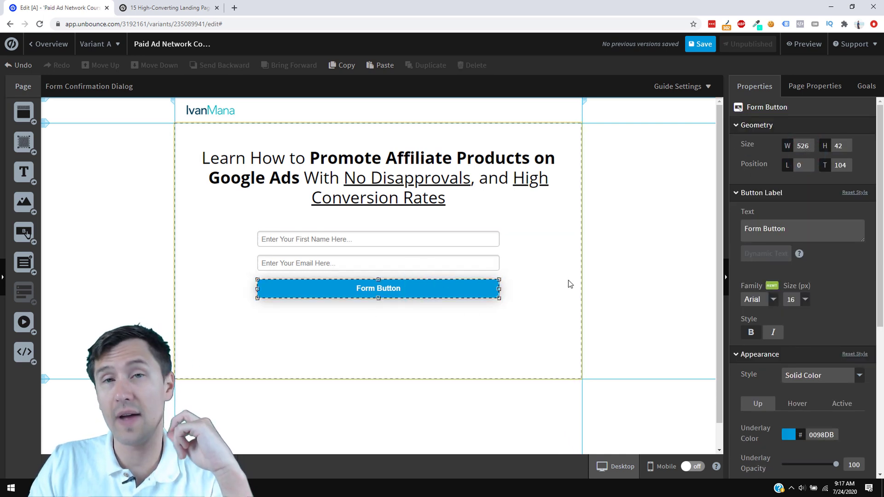
{"action": "left_click", "coordinate": [615, 258]}
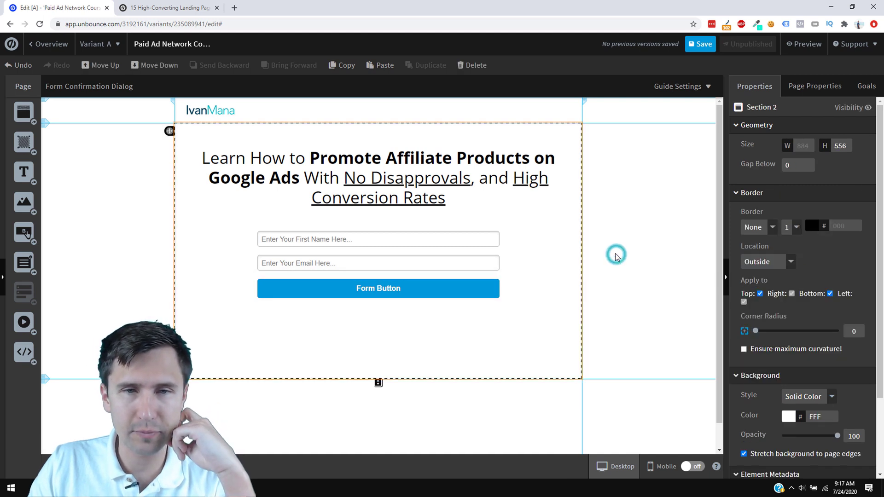
Increase the form button's height to about 52 px and set its label to "Send me the video!"
{"action": "left_click", "coordinate": [390, 291]}
{"action": "left_click_drag", "start_coordinate": [378, 299], "coordinate": [379, 304]}
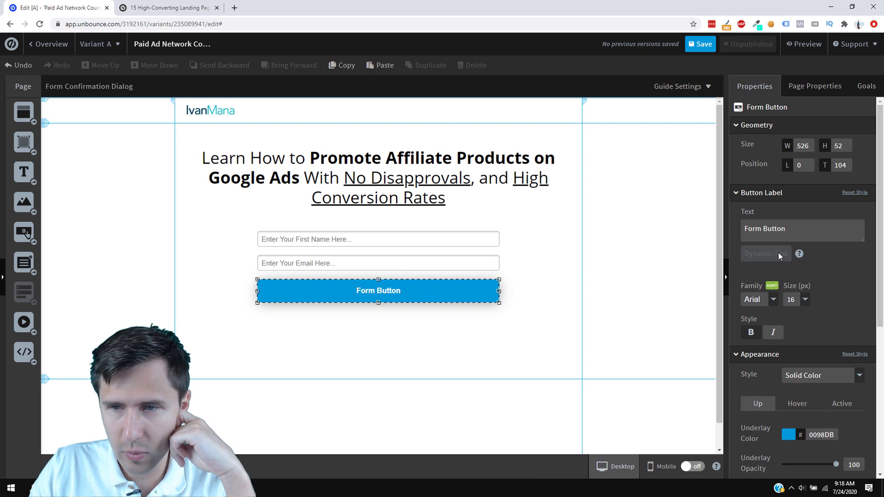
{"action": "triple_click", "coordinate": [774, 229]}
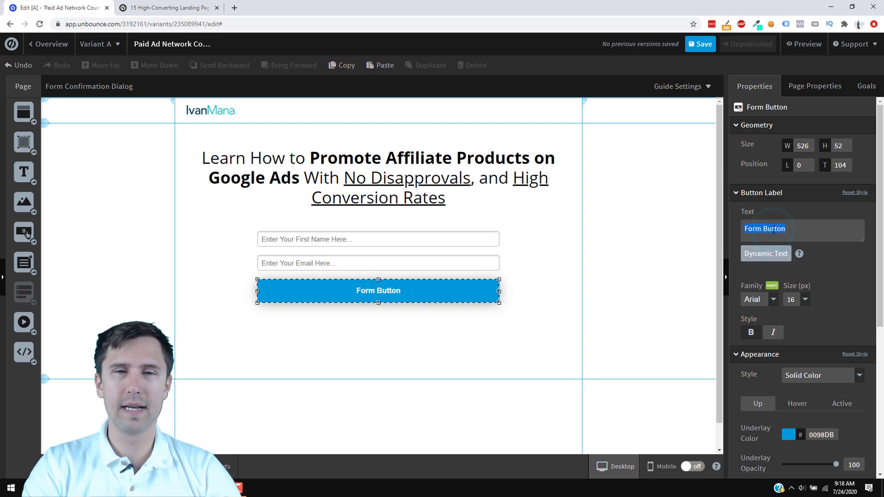
{"action": "type", "text": "Send me the video!"}
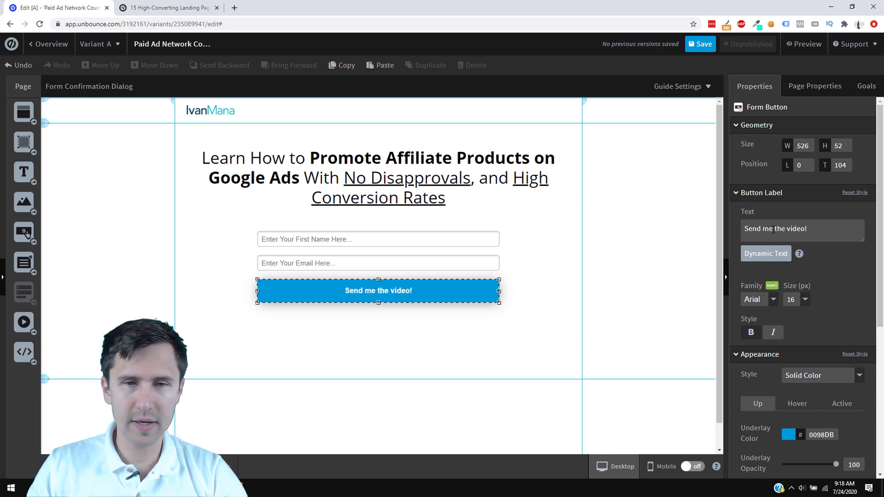
Replace the word "Learn" at the start of the headline with "Video Reveals"
{"action": "left_click", "coordinate": [288, 155]}
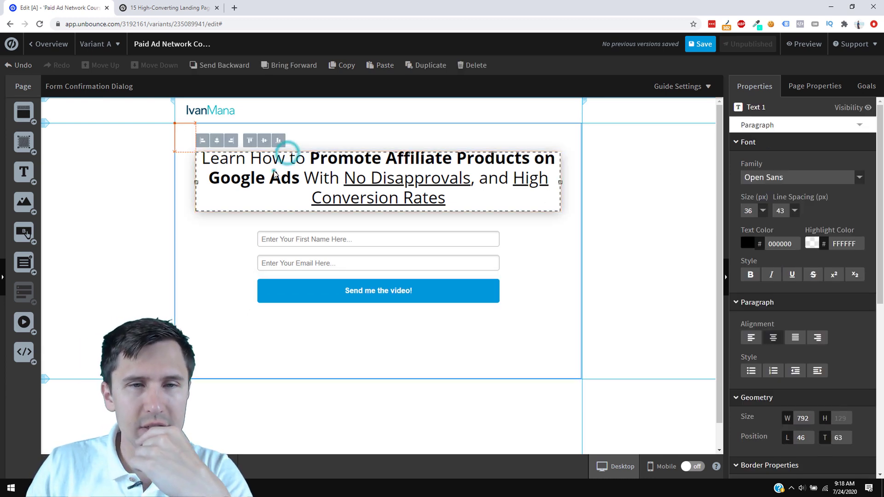
{"action": "left_click", "coordinate": [269, 178]}
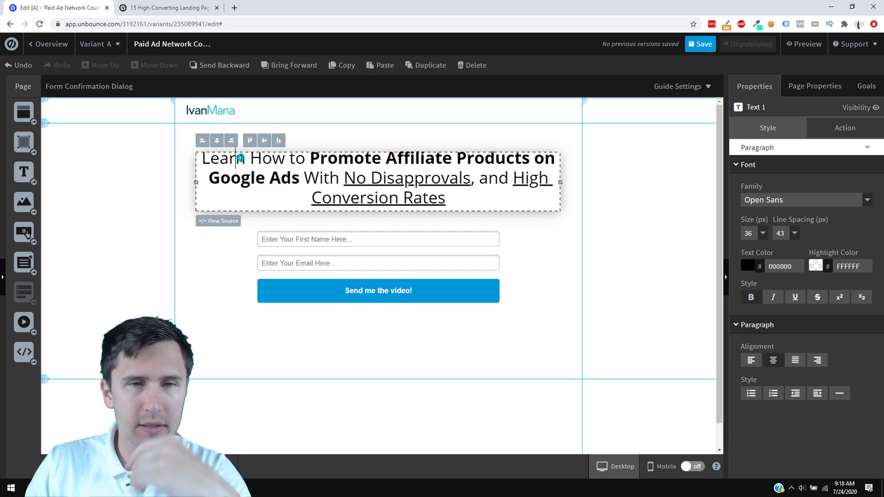
{"action": "left_click_drag", "start_coordinate": [246, 158], "coordinate": [200, 159]}
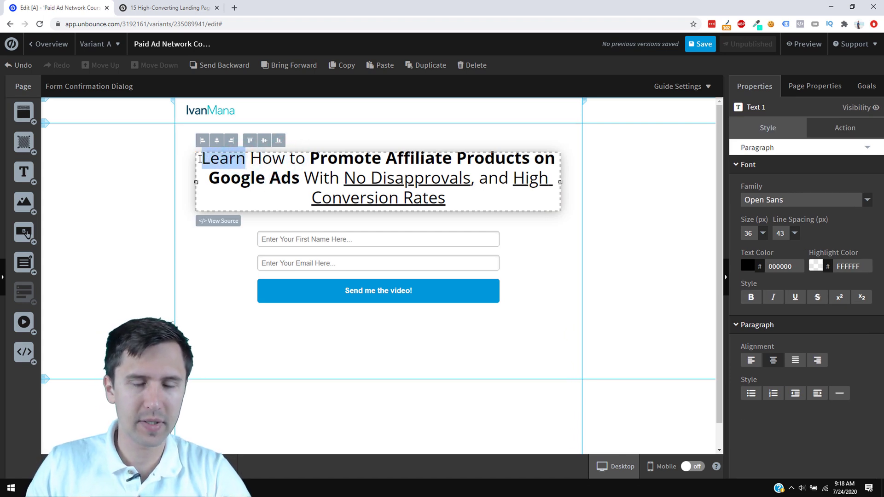
{"action": "type", "text": "Video Reveals"}
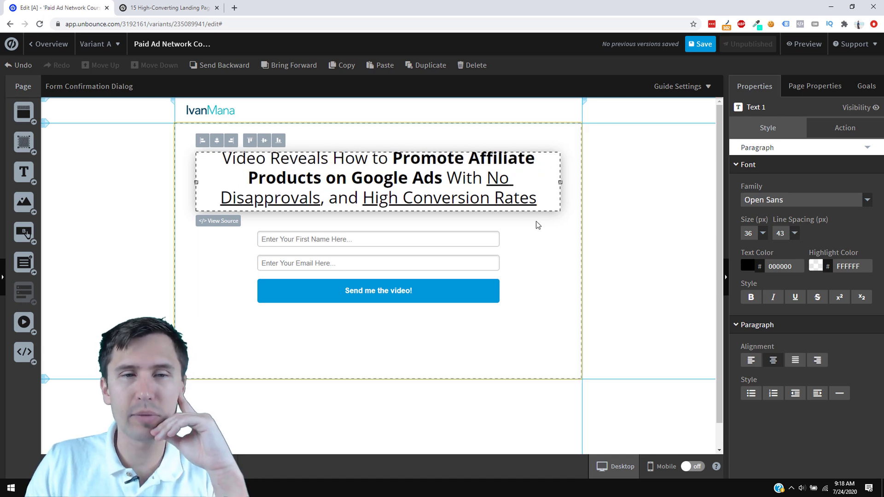
{"action": "left_click", "coordinate": [518, 248]}
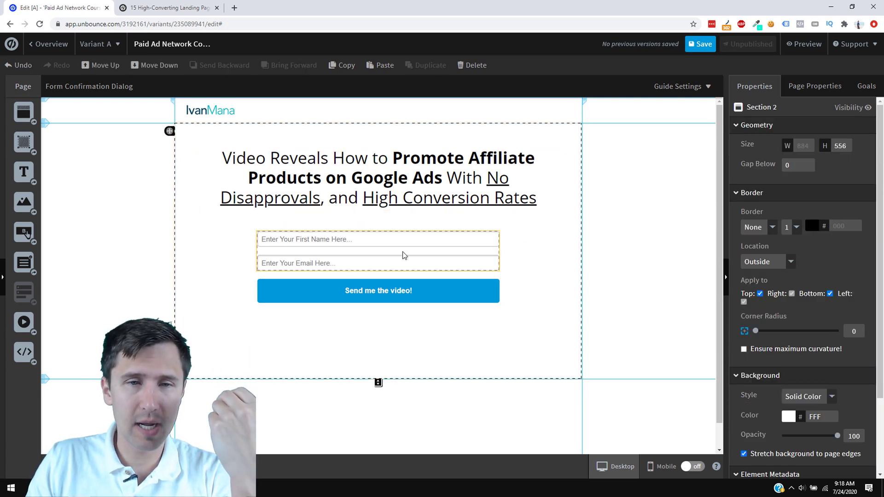
Move the form down to about 289 px from the section's top and change its button label to "Email me the video!"
{"action": "left_click_drag", "start_coordinate": [403, 251], "coordinate": [403, 288]}
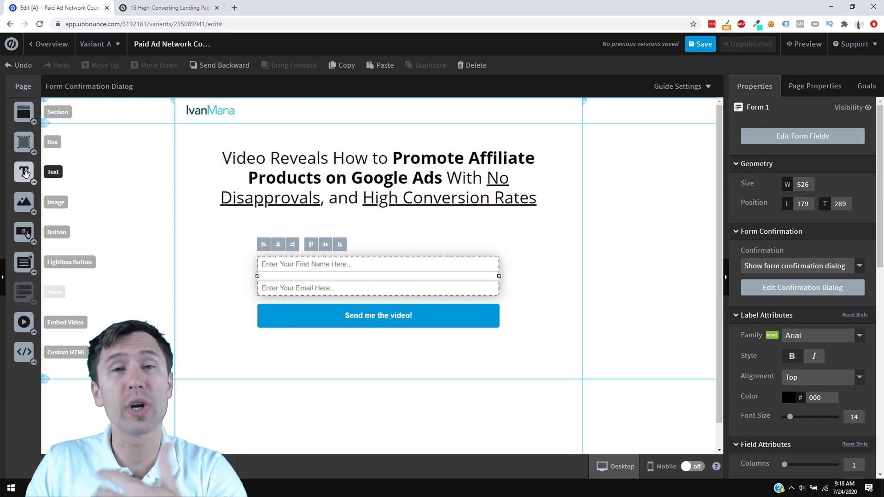
{"action": "left_click", "coordinate": [388, 315]}
{"action": "double_click", "coordinate": [748, 229]}
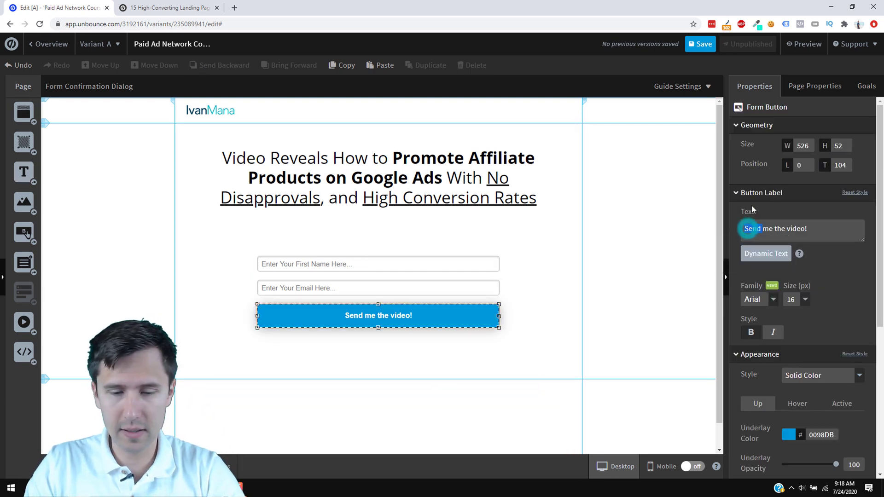
{"action": "type", "text": "Email"}
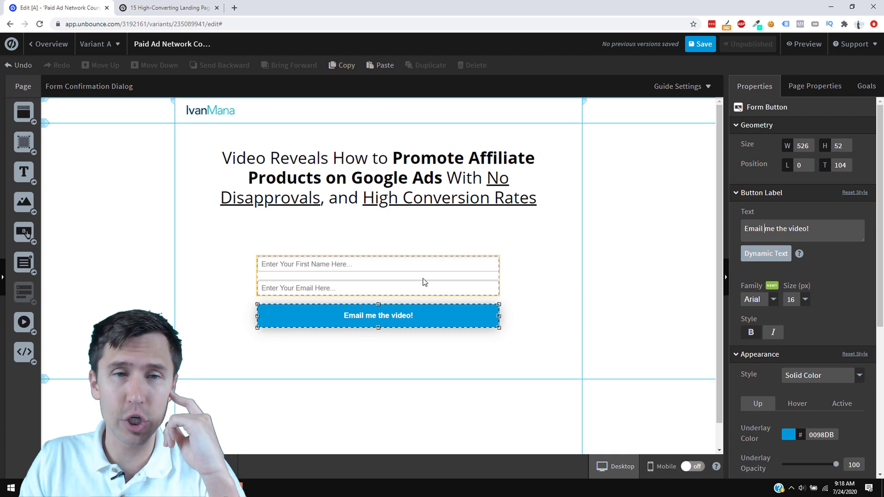
Check the edX example page, and add a text box between the headline and the form
{"action": "left_click", "coordinate": [204, 10]}
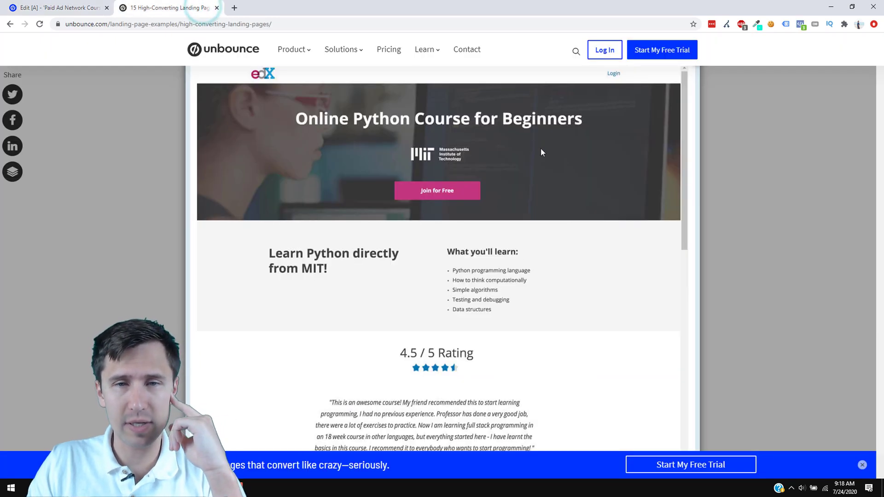
{"action": "left_click", "coordinate": [69, 7]}
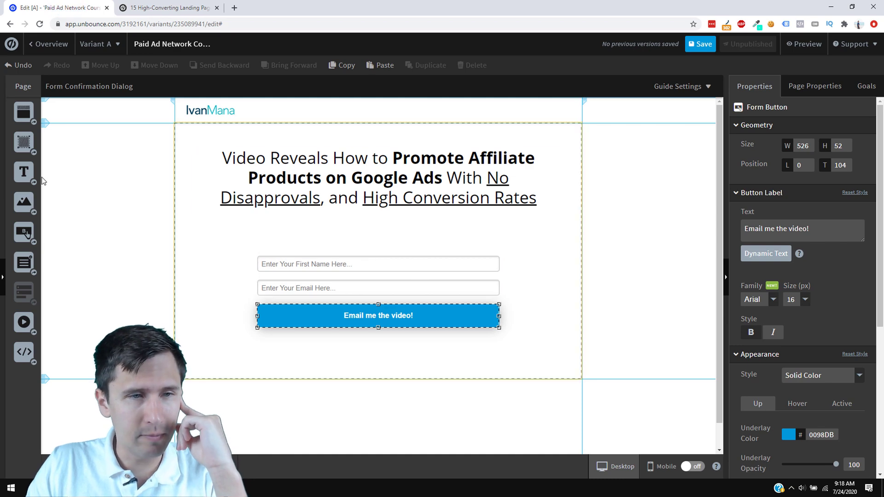
{"action": "left_click_drag", "start_coordinate": [24, 172], "coordinate": [498, 226]}
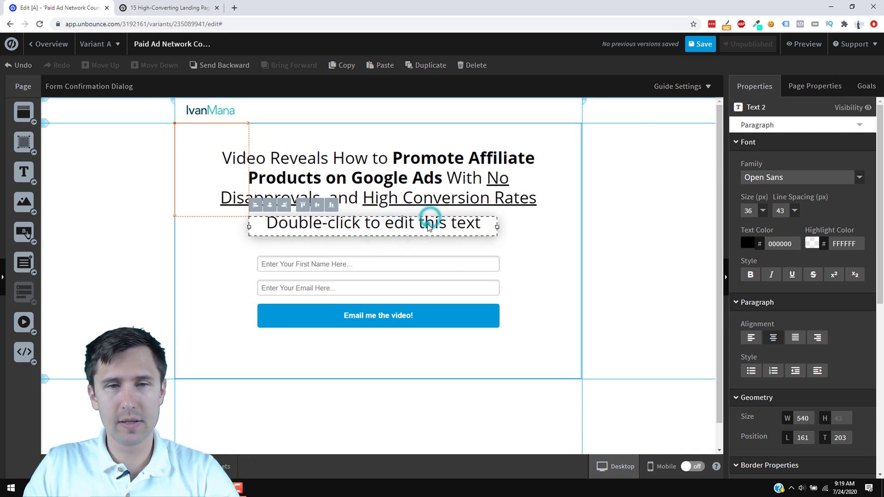
Fill the new text box with "Simply enter your email below and I will send you the 87-minute step-by-step video"
{"action": "double_click", "coordinate": [430, 222]}
{"action": "type", "text": "Simply en"}
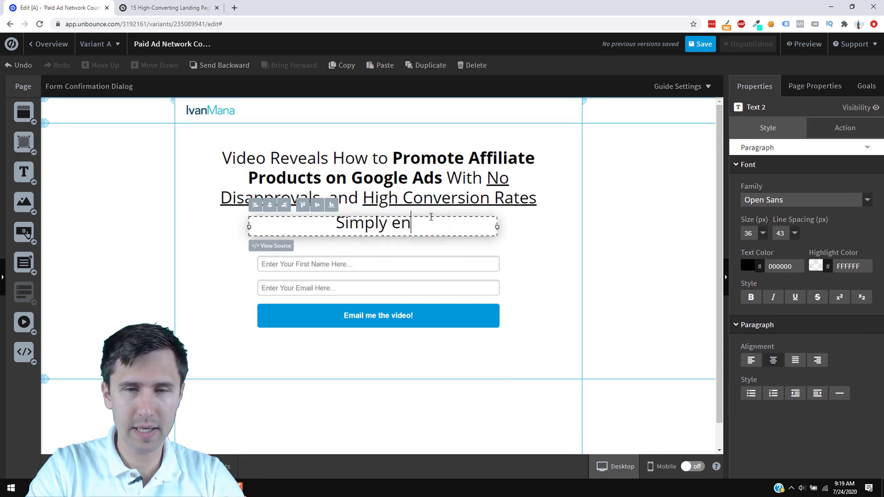
{"action": "type", "text": "ter your email below"}
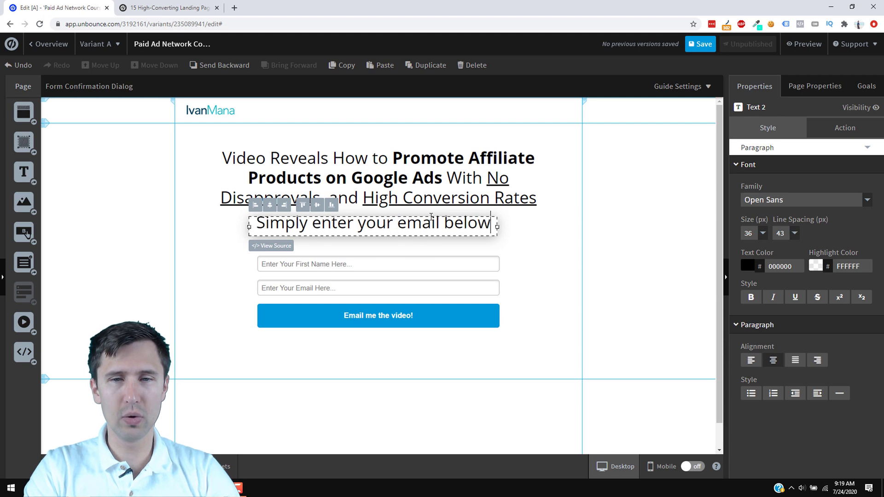
{"action": "type", "text": " and I will send yo"}
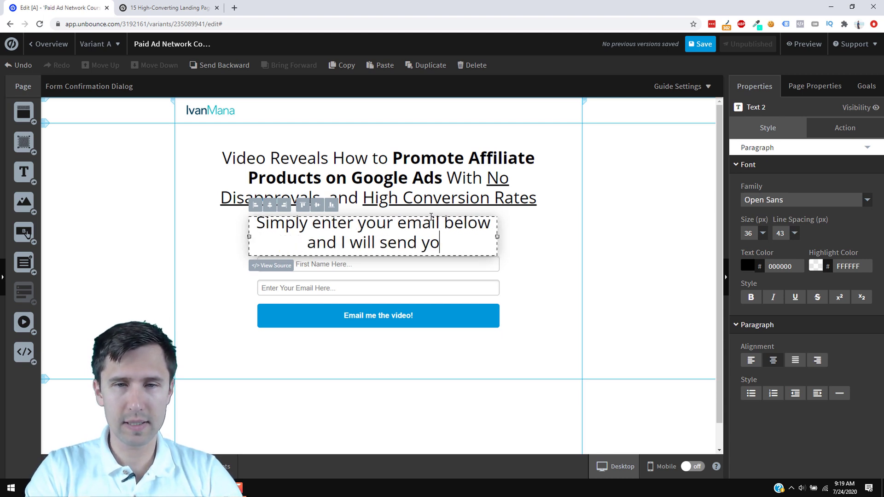
{"action": "type", "text": "u the "}
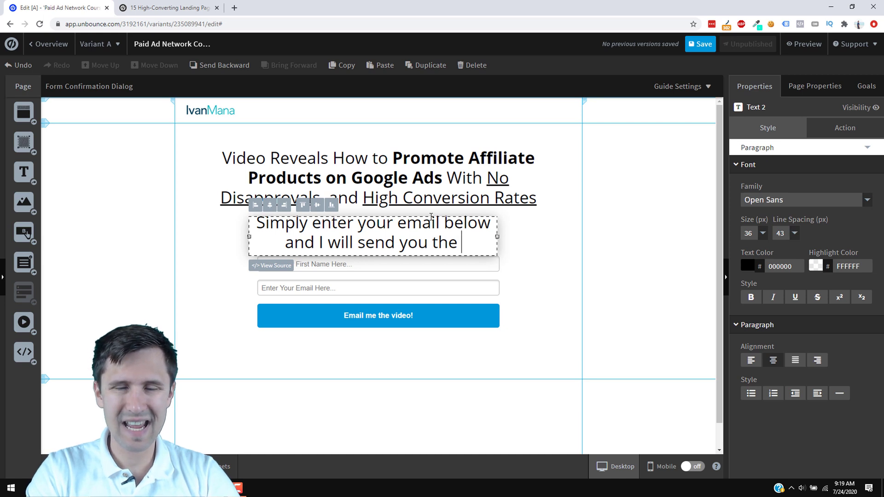
{"action": "type", "text": "87 m"}
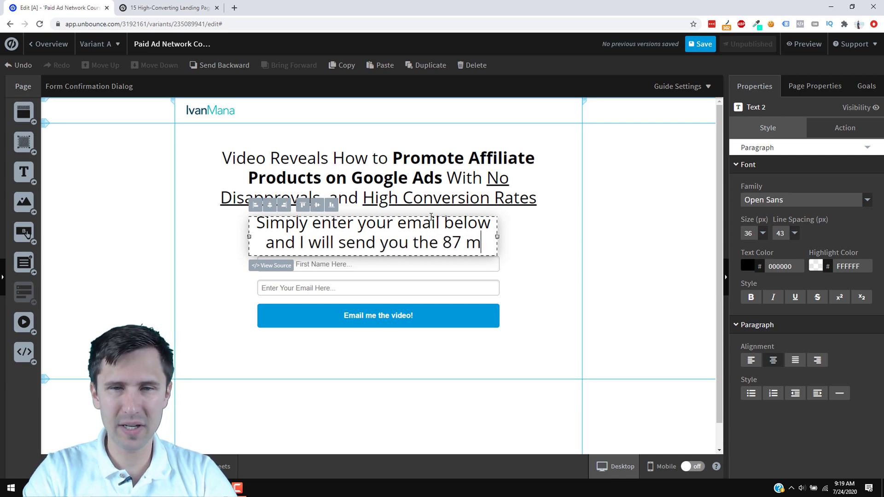
{"action": "key", "text": "BackSpace"}
{"action": "key", "text": "BackSpace"}
{"action": "type", "text": "-minut"}
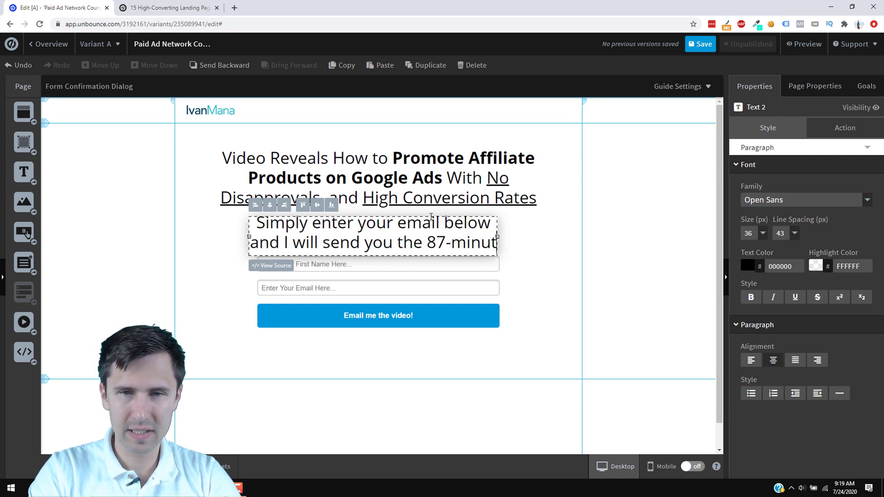
{"action": "type", "text": "e video"}
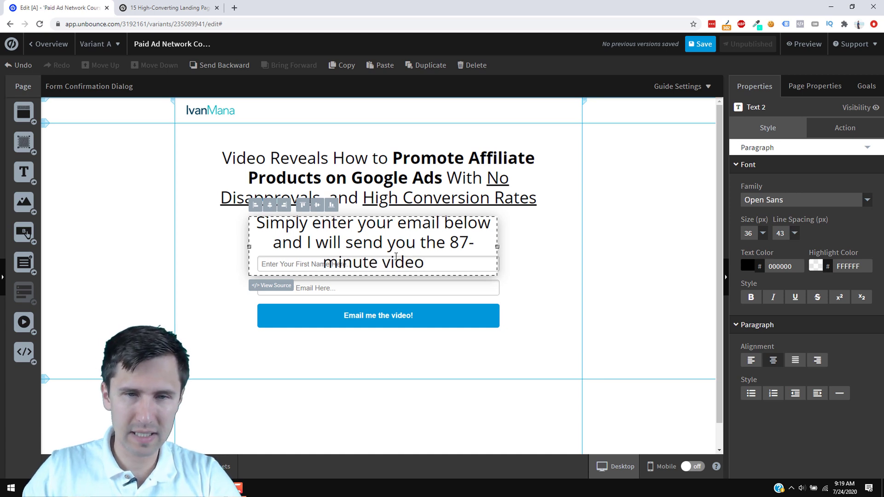
{"action": "type", "text": "step-by-s"}
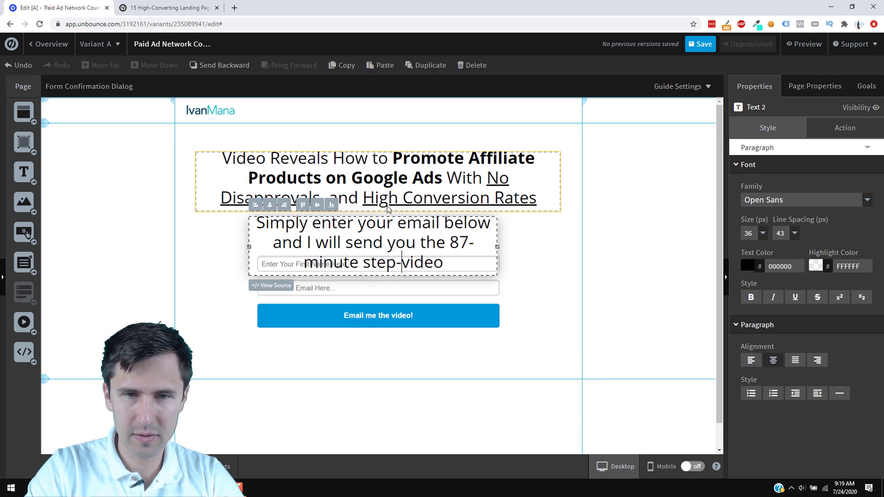
{"action": "type", "text": "tep"}
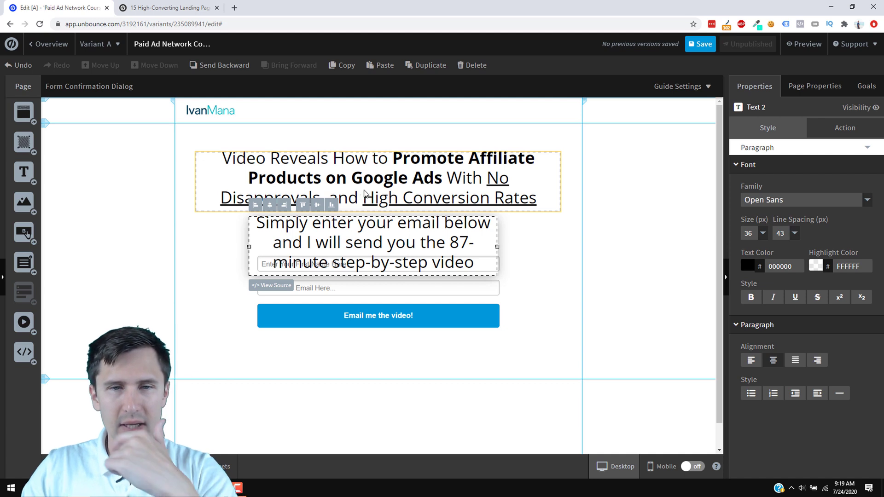
Set the font size of the whole subheadline to 18 px
{"action": "triple_click", "coordinate": [382, 236]}
{"action": "left_click", "coordinate": [765, 233]}
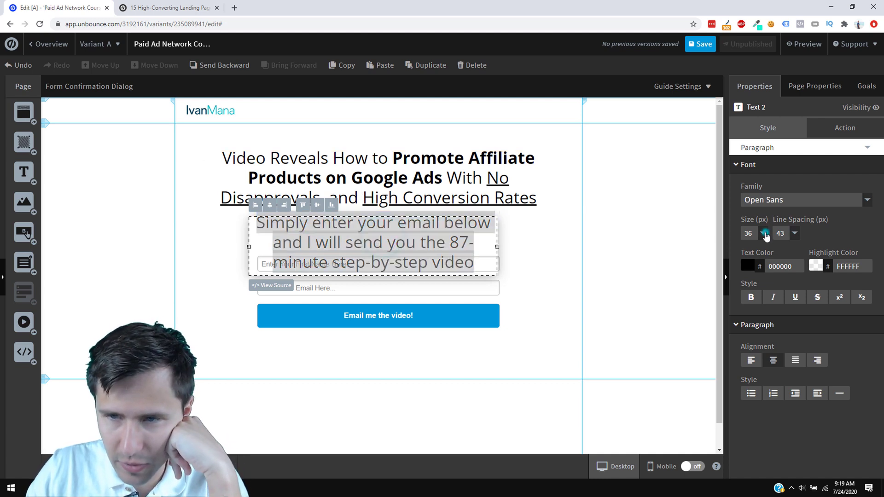
{"action": "left_click", "coordinate": [752, 284]}
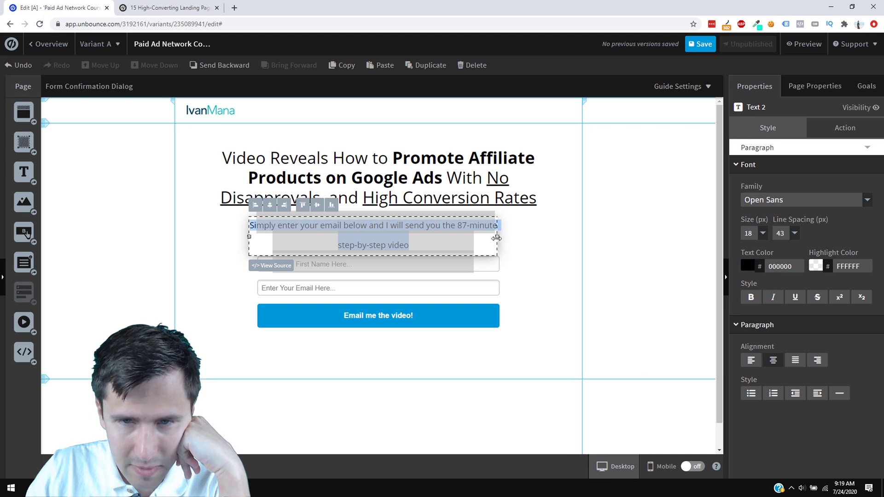
Widen the subheadline box to about 712 px so it fits one line, and centre it between the headline and the form
{"action": "left_click_drag", "start_coordinate": [496, 236], "coordinate": [578, 244]}
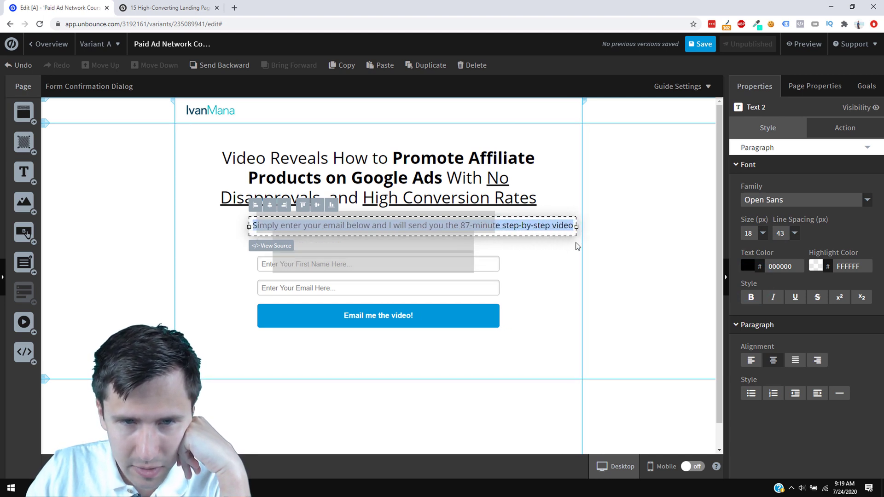
{"action": "left_click", "coordinate": [566, 257]}
{"action": "left_click", "coordinate": [465, 225]}
{"action": "left_click_drag", "start_coordinate": [465, 225], "coordinate": [433, 230]}
{"action": "double_click", "coordinate": [433, 231]}
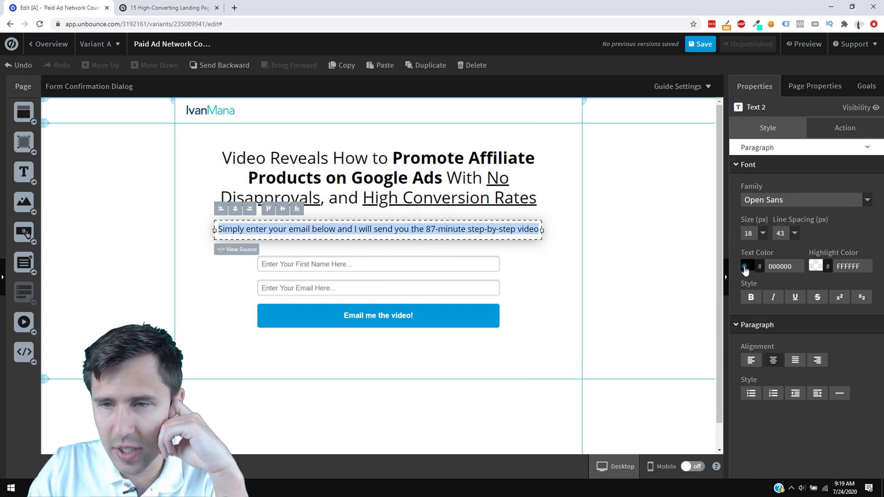
{"action": "left_click", "coordinate": [745, 267]}
{"action": "left_click_drag", "start_coordinate": [773, 303], "coordinate": [742, 299]}
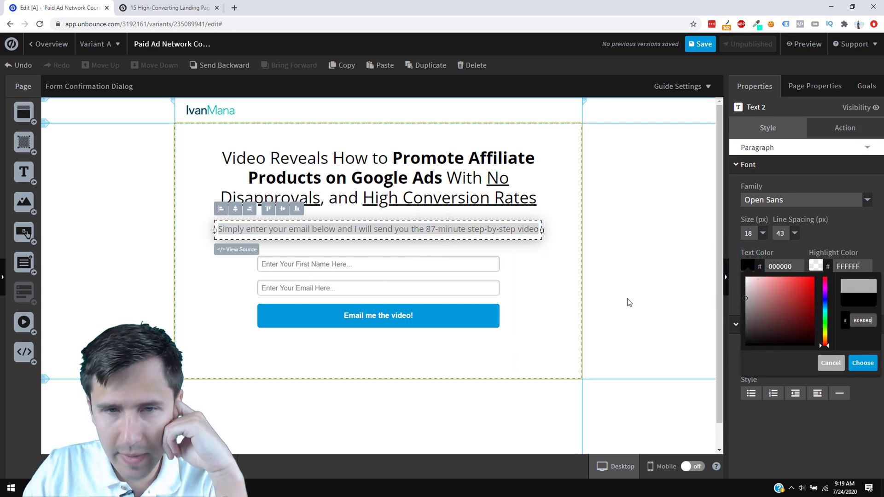
{"action": "left_click", "coordinate": [565, 297]}
Set the subheadline's text color to light grey CECECE
{"action": "left_click", "coordinate": [450, 229]}
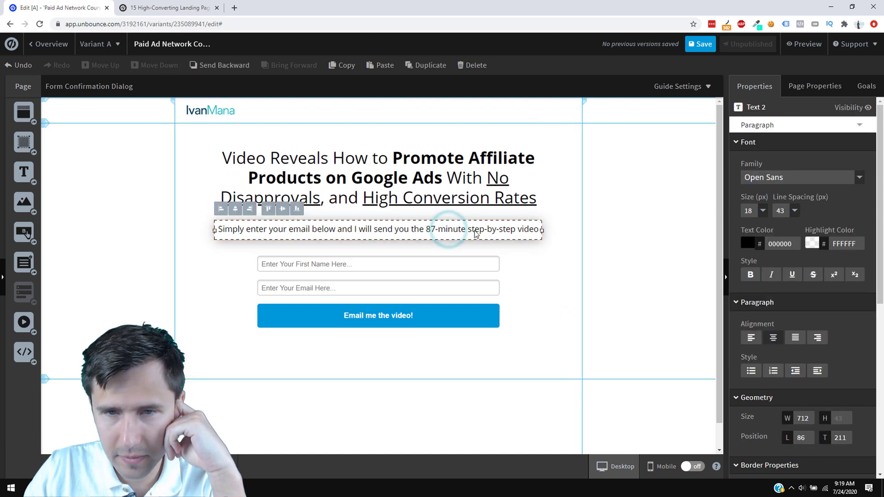
{"action": "double_click", "coordinate": [476, 234]}
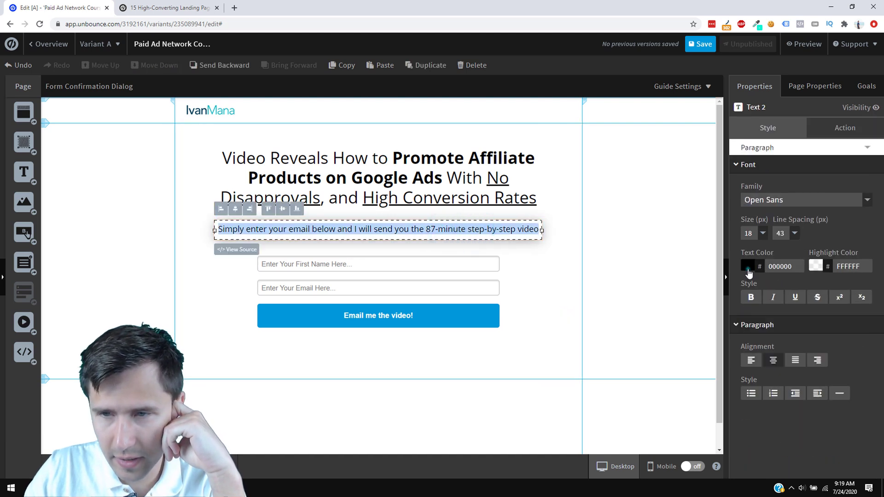
{"action": "left_click", "coordinate": [748, 271]}
{"action": "left_click_drag", "start_coordinate": [778, 325], "coordinate": [745, 290]}
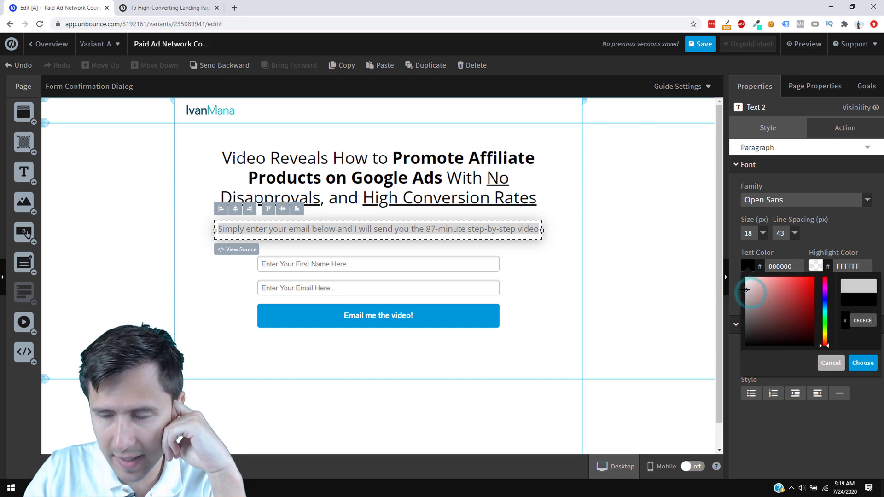
{"action": "left_click", "coordinate": [857, 364]}
{"action": "left_click", "coordinate": [568, 283]}
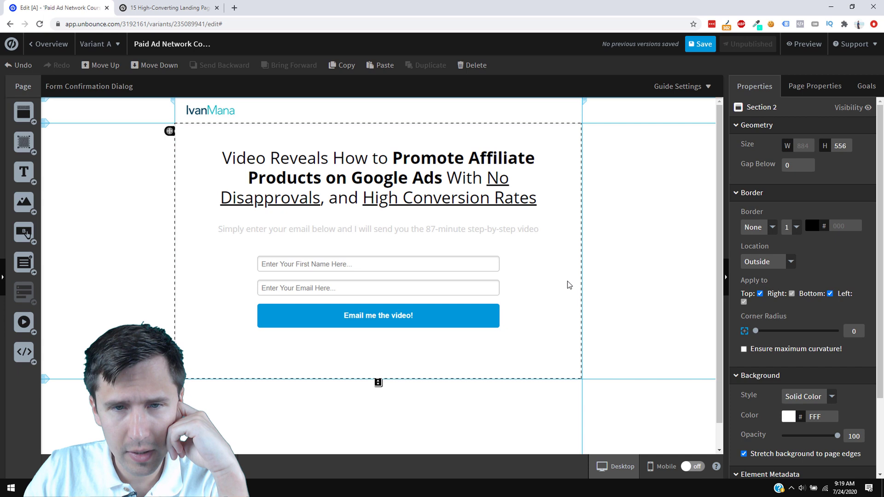
Set the subheadline's text color to medium grey 878787
{"action": "double_click", "coordinate": [402, 233]}
{"action": "left_click", "coordinate": [748, 266]}
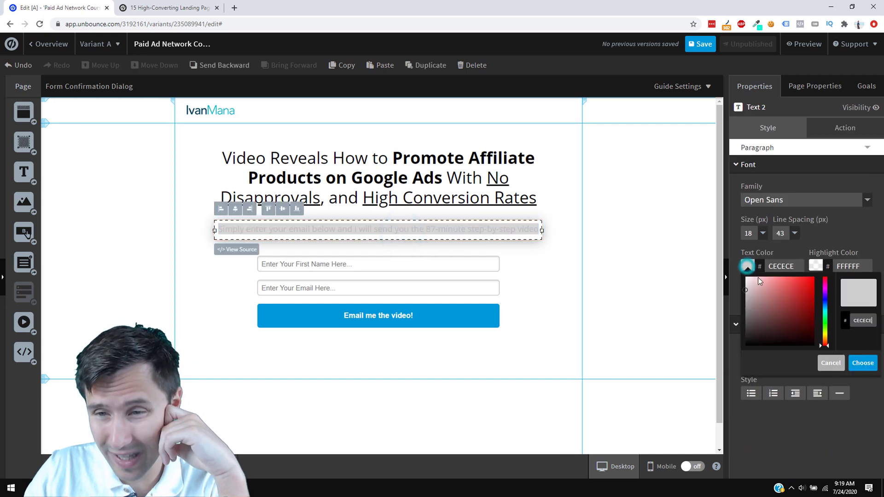
{"action": "left_click", "coordinate": [757, 297]}
{"action": "left_click_drag", "start_coordinate": [742, 303], "coordinate": [739, 309]}
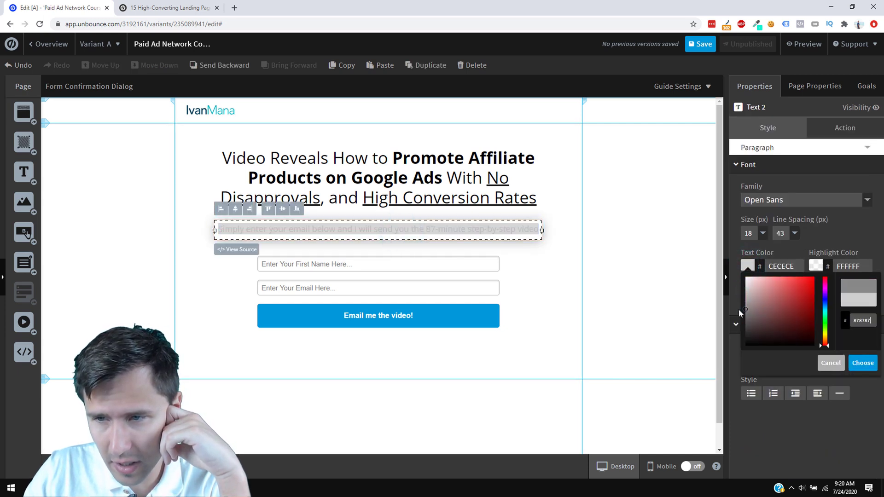
{"action": "left_click", "coordinate": [858, 363]}
{"action": "left_click", "coordinate": [526, 306]}
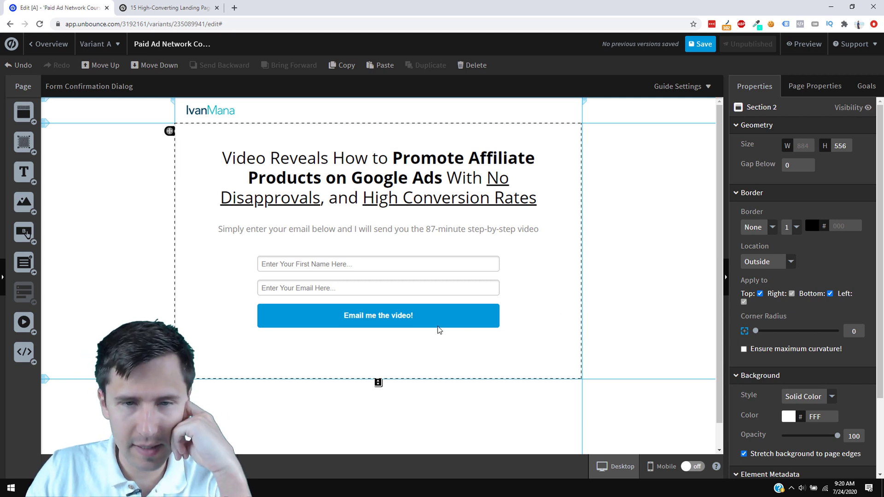
Set the font size of the form button's label to 22 px
{"action": "left_click", "coordinate": [421, 317]}
{"action": "scroll", "coordinate": [826, 403], "scroll_direction": "down", "scroll_amount": 1}
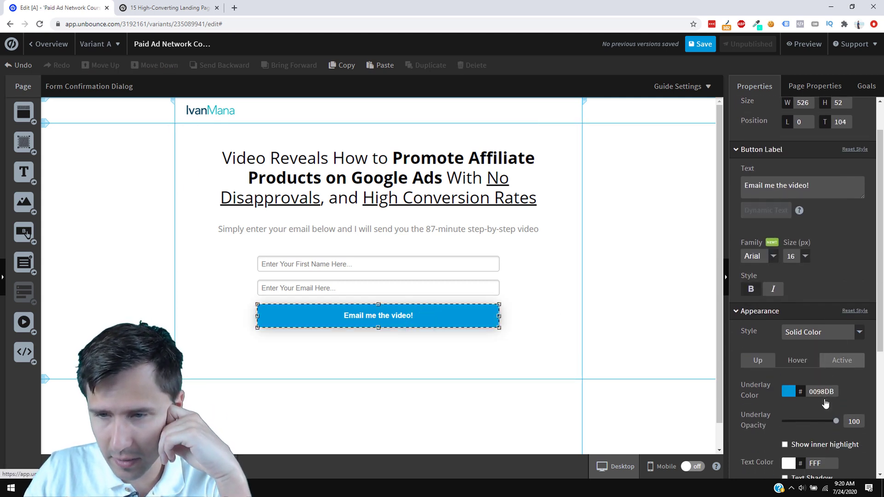
{"action": "left_click", "coordinate": [800, 261]}
{"action": "left_click", "coordinate": [796, 324]}
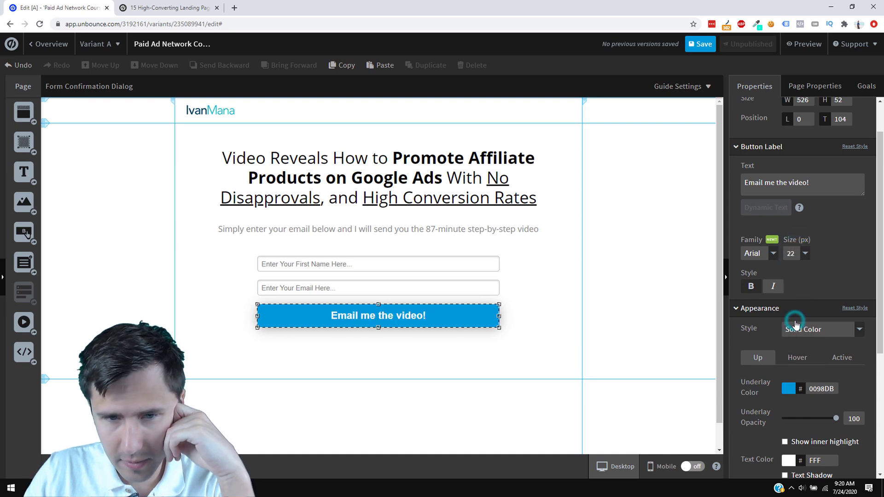
{"action": "left_click", "coordinate": [567, 317]}
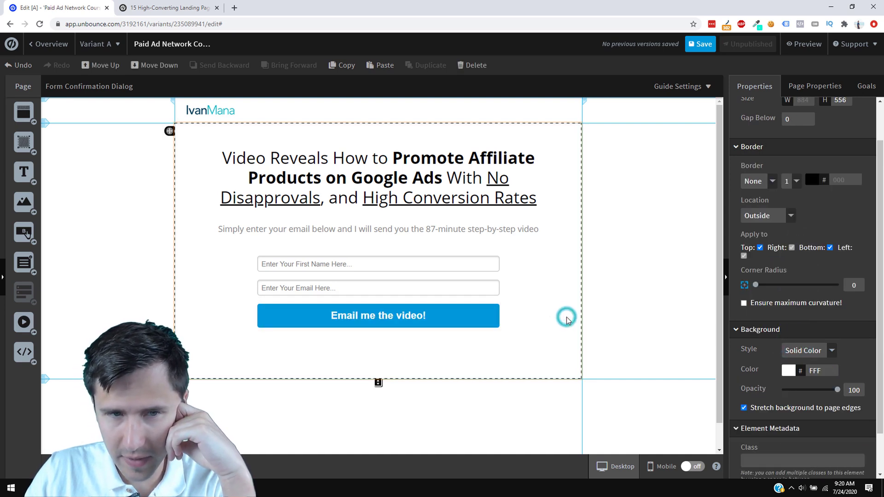
Nudge the form up a few pixels towards the subheadline, keeping it horizontally centred
{"action": "left_click", "coordinate": [407, 267]}
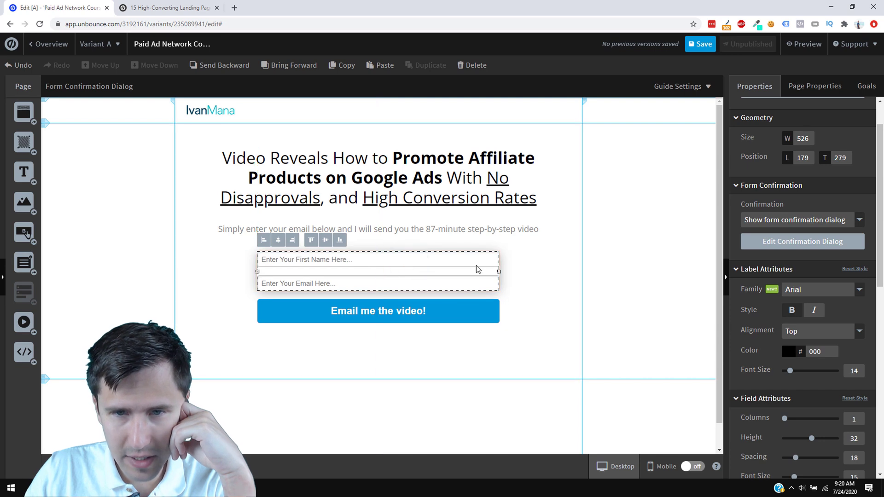
{"action": "left_click", "coordinate": [581, 264]}
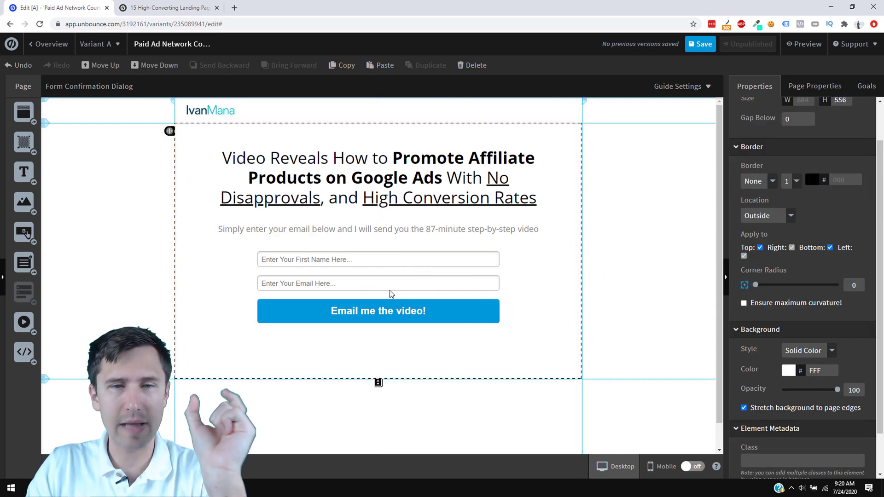
{"action": "left_click_drag", "start_coordinate": [393, 263], "coordinate": [430, 269]}
{"action": "left_click", "coordinate": [542, 291]}
{"action": "left_click", "coordinate": [430, 263]}
{"action": "left_click", "coordinate": [214, 264]}
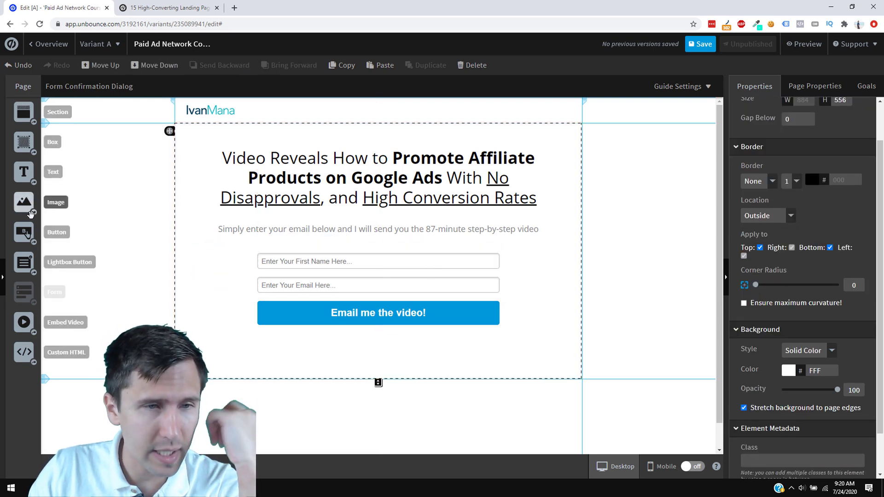
Insert the image arrow2.png from the uploaded images into the form section
{"action": "left_click_drag", "start_coordinate": [24, 202], "coordinate": [270, 291]}
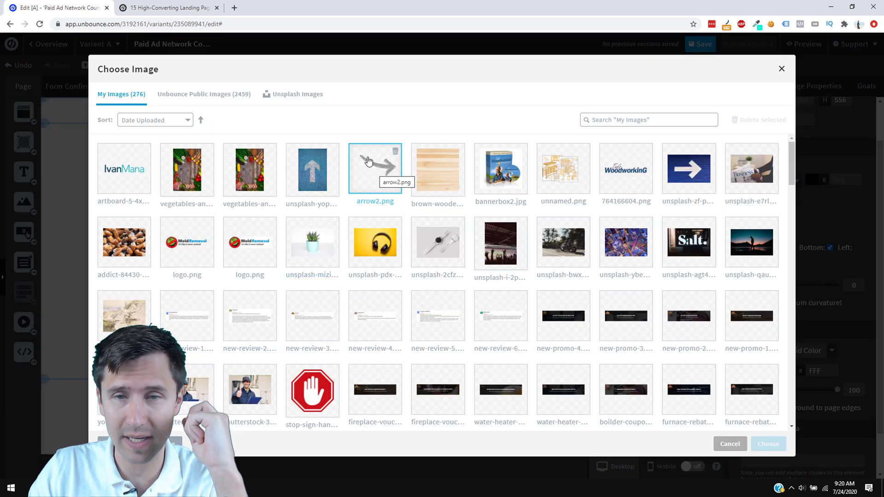
{"action": "left_click", "coordinate": [377, 178]}
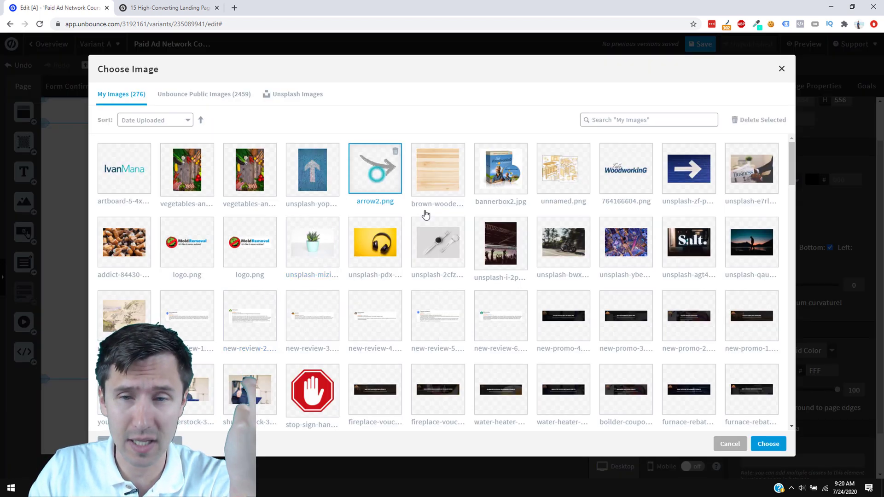
{"action": "left_click", "coordinate": [769, 443]}
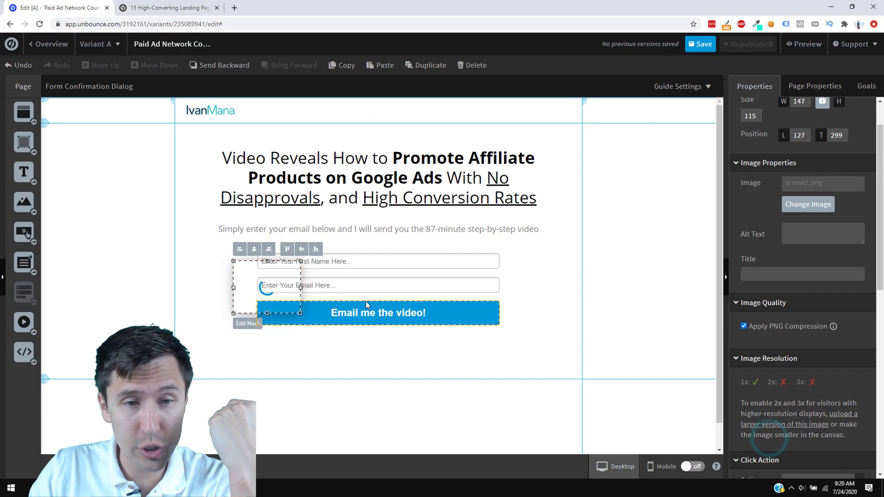
Scale the arrow image down to about 122 by 95 px and place it beside the form, pointing at the first name field
{"action": "left_click_drag", "start_coordinate": [279, 289], "coordinate": [228, 265]}
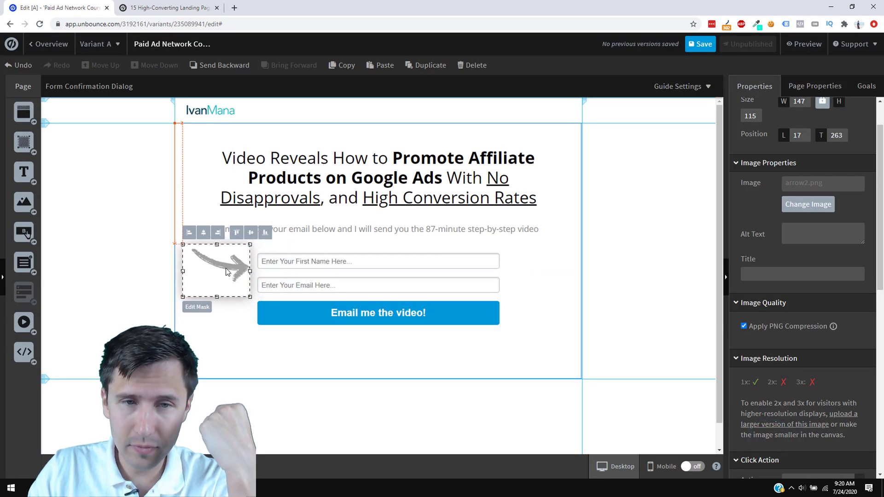
{"action": "left_click_drag", "start_coordinate": [183, 243], "coordinate": [199, 251]}
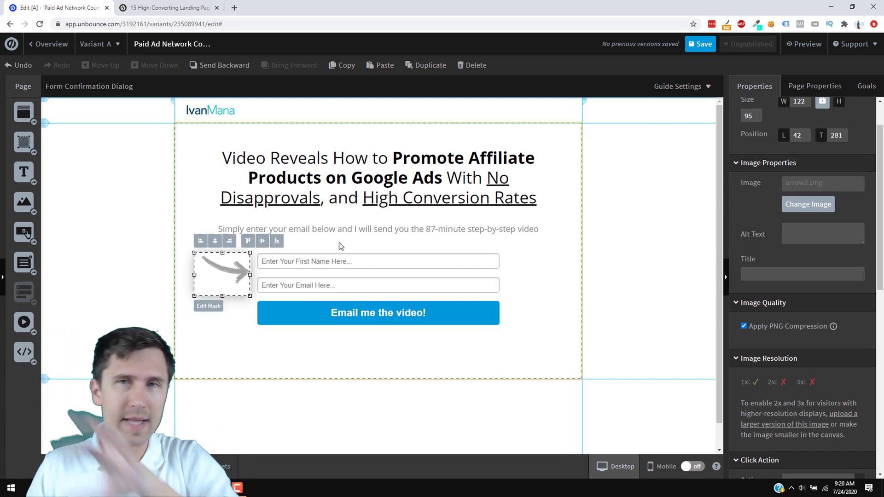
{"action": "left_click_drag", "start_coordinate": [238, 276], "coordinate": [240, 270]}
{"action": "left_click", "coordinate": [551, 269]}
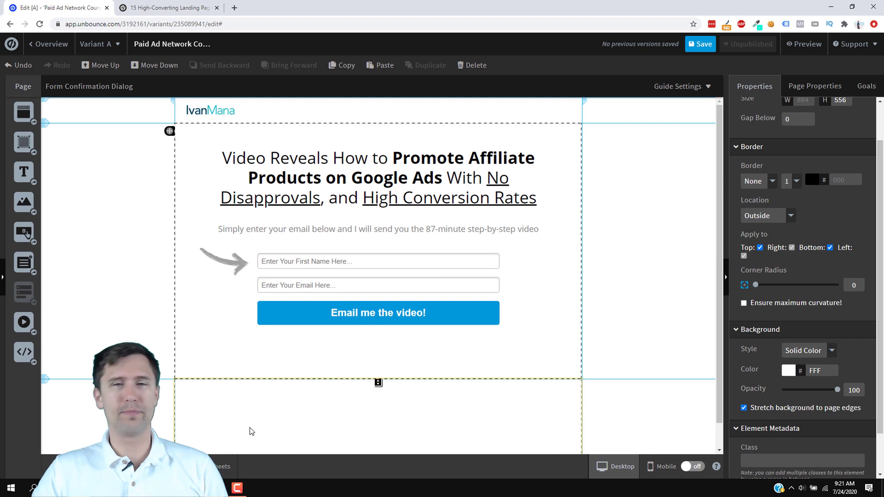
Reduce the height of the headline and form section to about 514 px
{"action": "left_click_drag", "start_coordinate": [378, 382], "coordinate": [379, 359]}
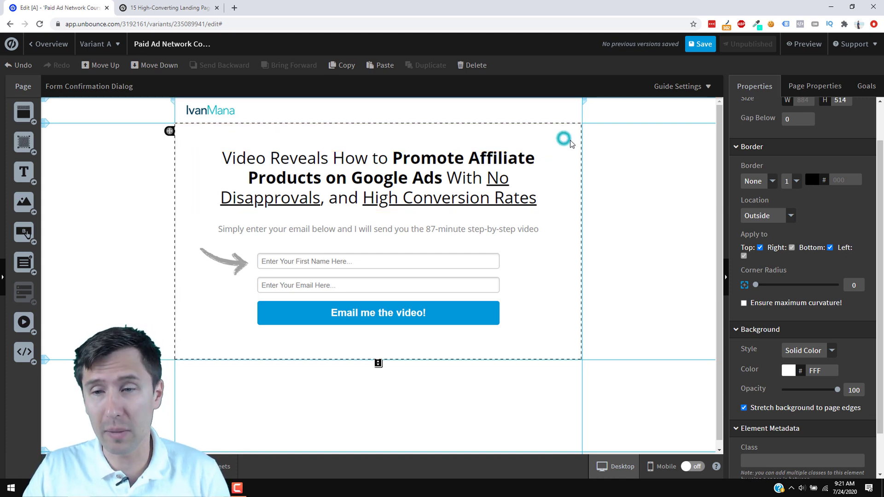
{"action": "scroll", "coordinate": [790, 270], "scroll_direction": "down", "scroll_amount": 2}
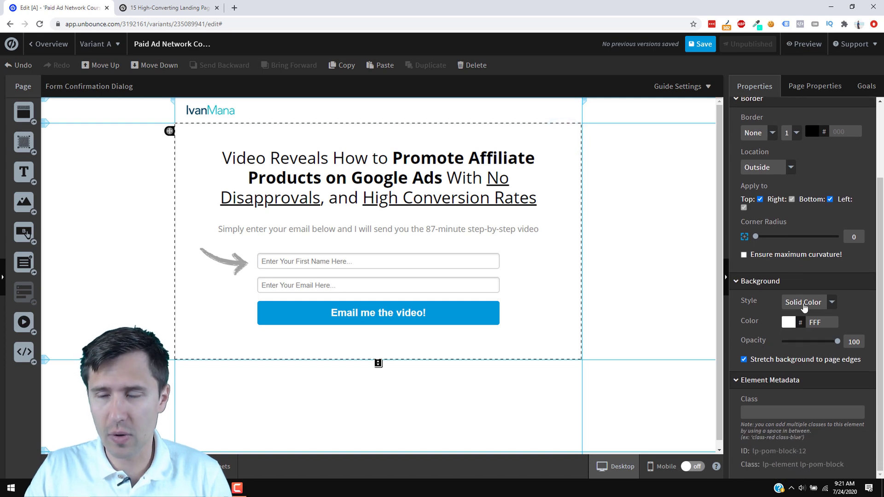
{"action": "left_click", "coordinate": [805, 307]}
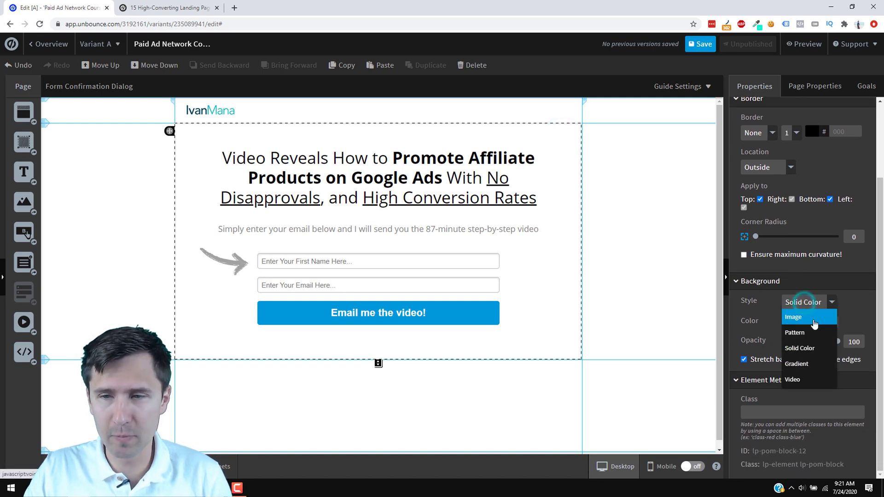
{"action": "left_click", "coordinate": [813, 313]}
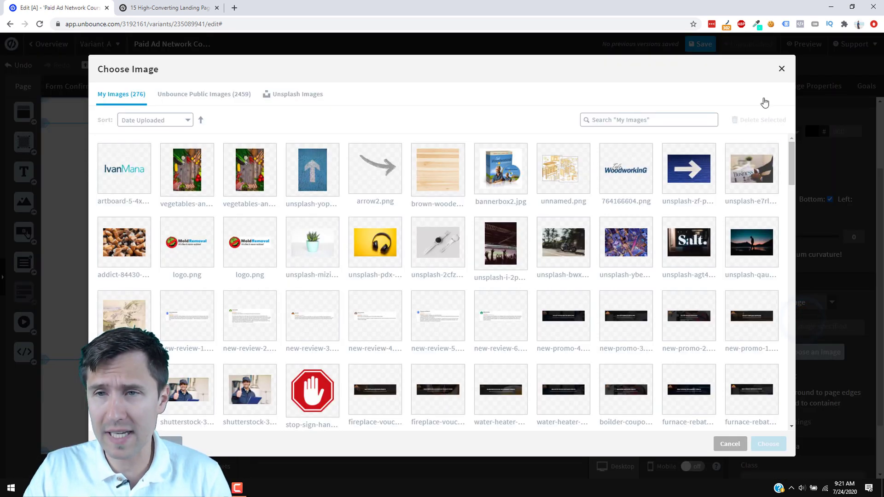
{"action": "left_click", "coordinate": [782, 69]}
Set the section's background style to Image and browse the Unbounce public and Unsplash image collections
{"action": "left_click", "coordinate": [809, 302]}
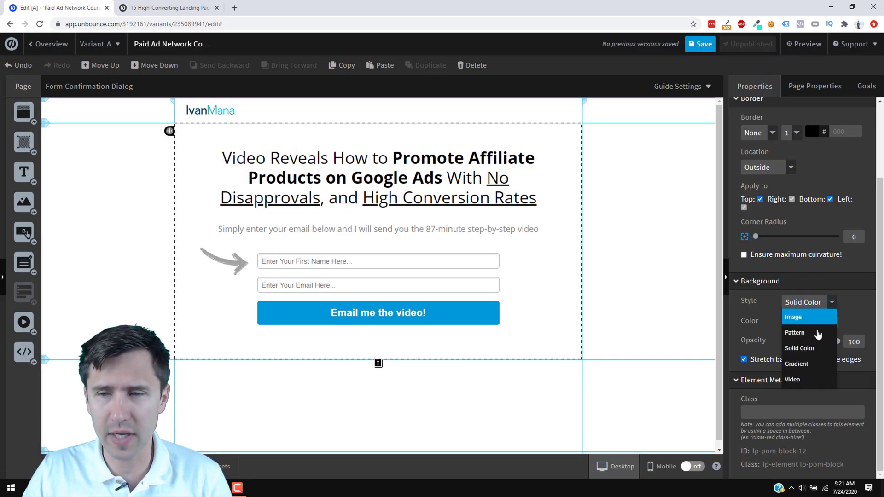
{"action": "left_click", "coordinate": [811, 319]}
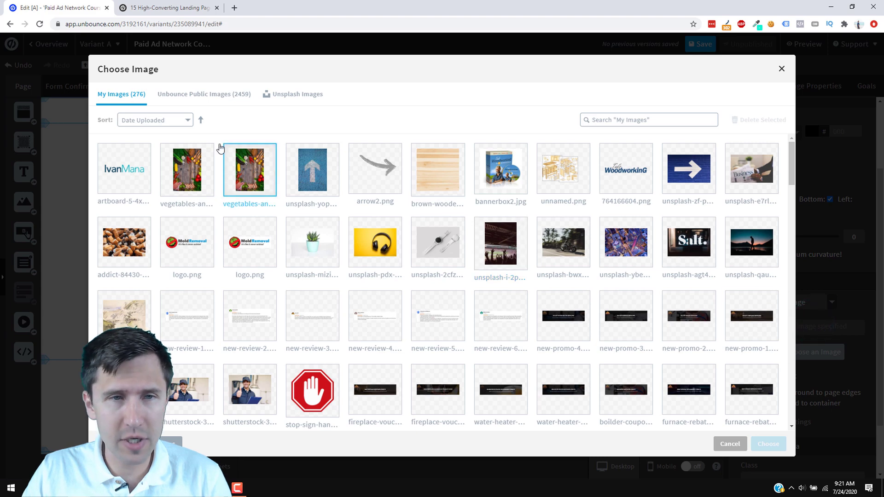
{"action": "left_click", "coordinate": [297, 96]}
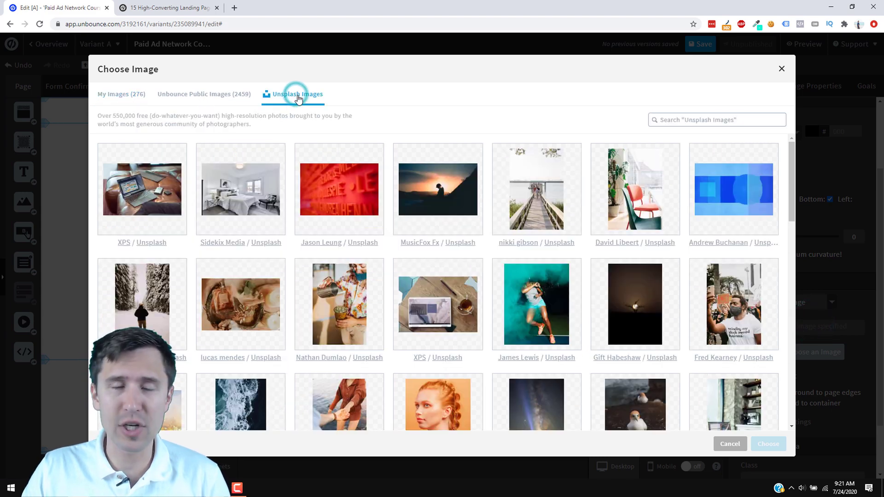
{"action": "left_click", "coordinate": [212, 104]}
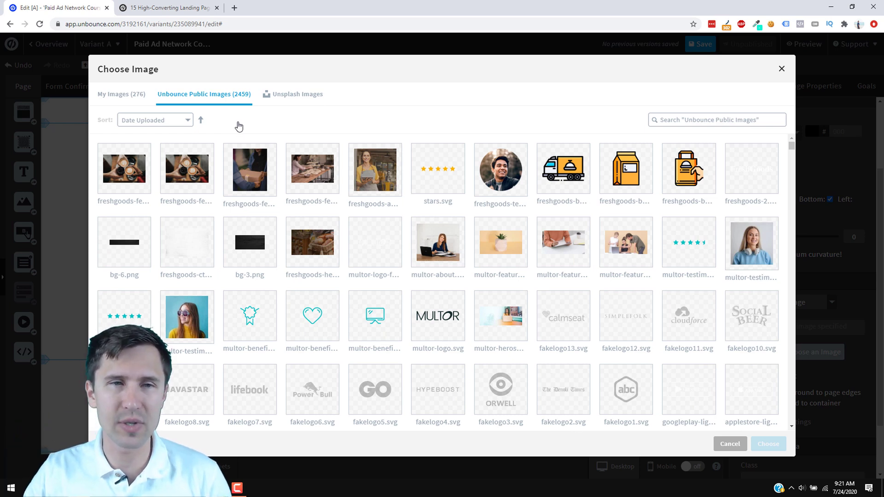
{"action": "left_click", "coordinate": [290, 96]}
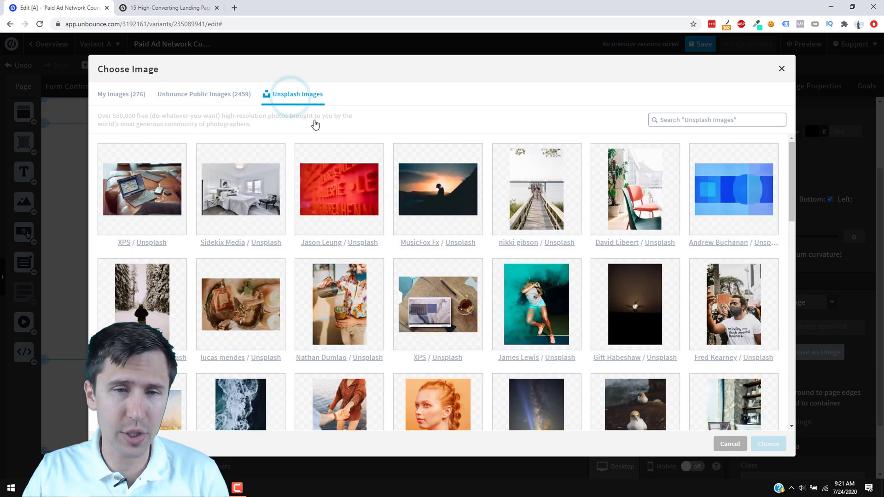
Search the Unsplash images for "google ads" and apply the "Pay Per Click" letter-tile photo as the section background
{"action": "left_click", "coordinate": [673, 121]}
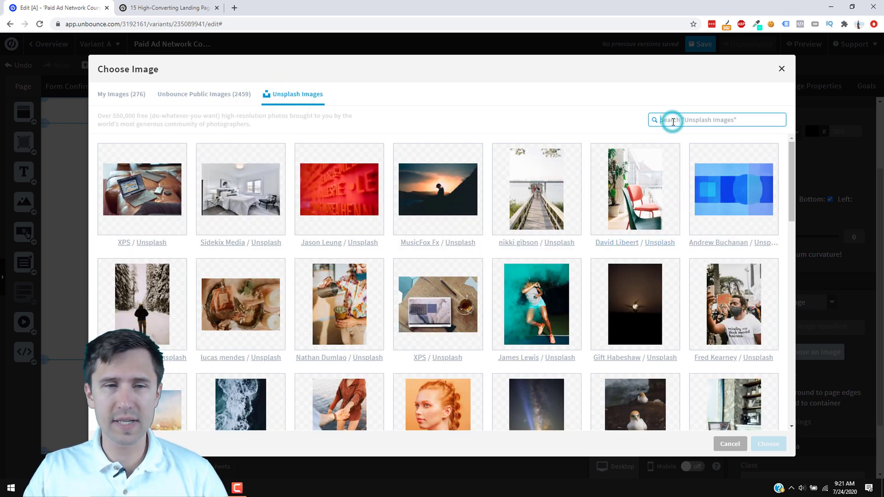
{"action": "type", "text": "google a"}
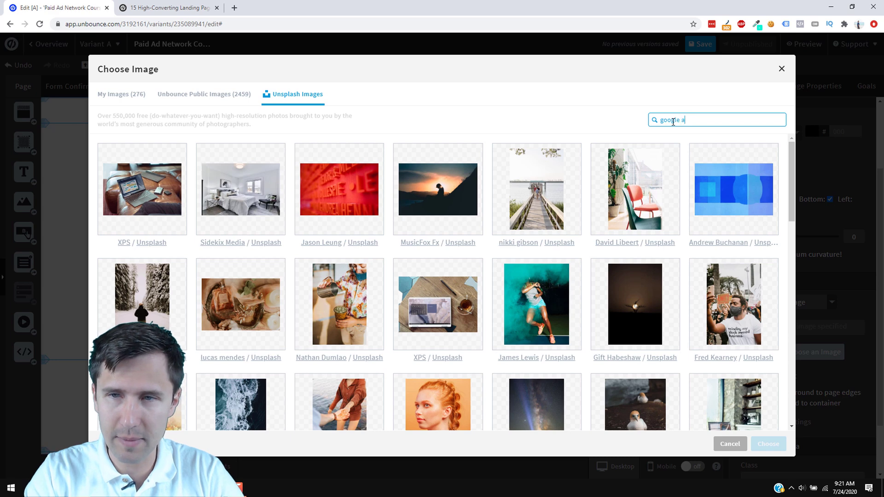
{"action": "type", "text": "ds"}
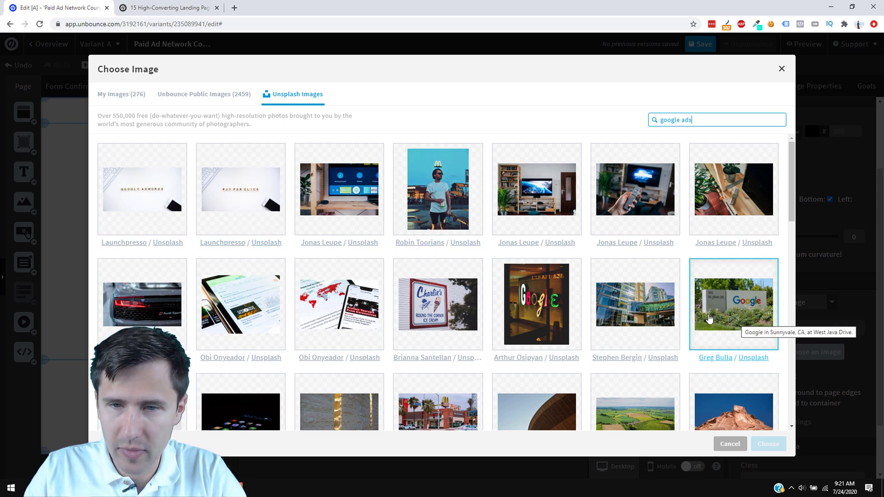
{"action": "scroll", "coordinate": [496, 302], "scroll_direction": "down", "scroll_amount": 1}
{"action": "scroll", "coordinate": [385, 338], "scroll_direction": "down", "scroll_amount": 3}
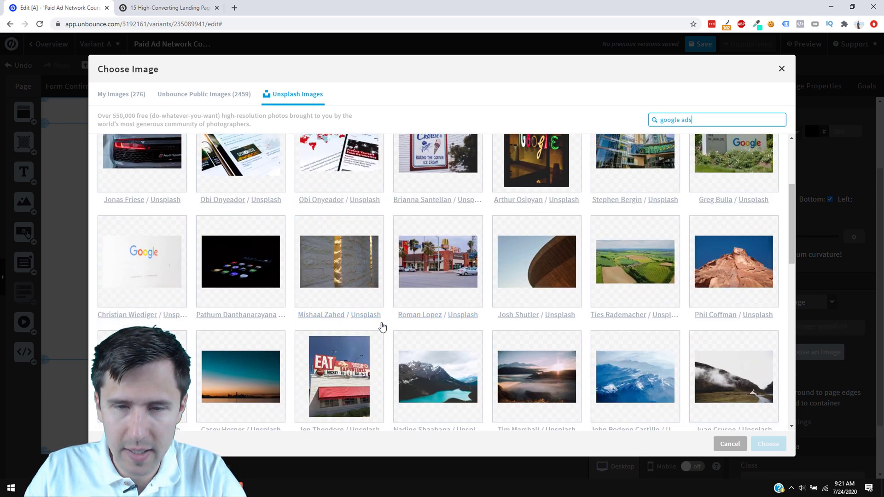
{"action": "scroll", "coordinate": [381, 339], "scroll_direction": "up", "scroll_amount": 4}
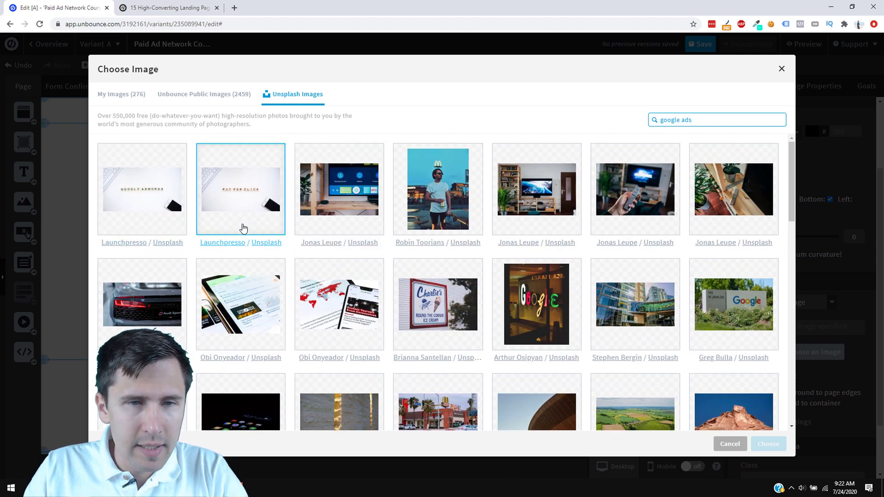
{"action": "left_click", "coordinate": [243, 198]}
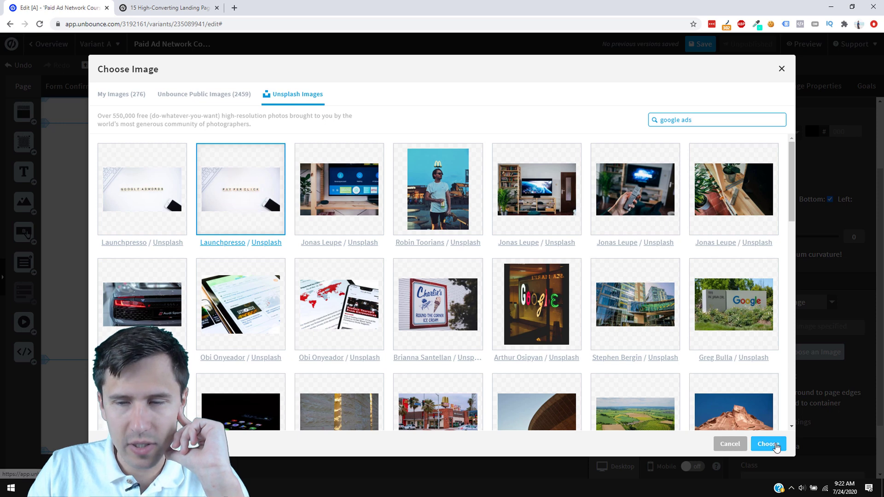
{"action": "left_click", "coordinate": [776, 446]}
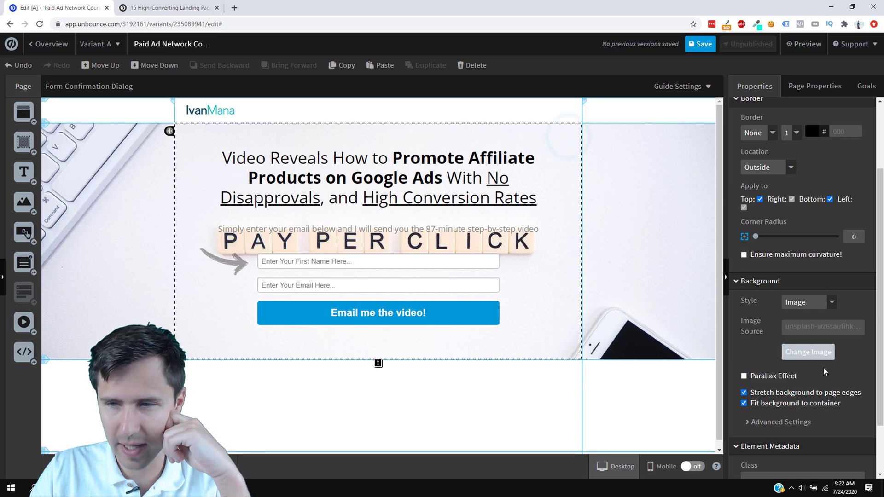
Replace the background with an Unsplash photo found under "home office", showing a laptop, coffee mug and notebook on a wooden desk
{"action": "left_click", "coordinate": [808, 353]}
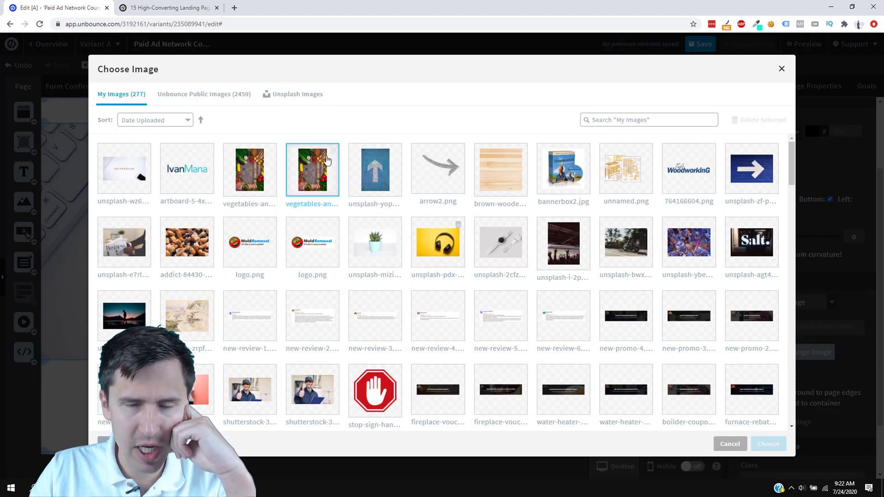
{"action": "left_click", "coordinate": [316, 94]}
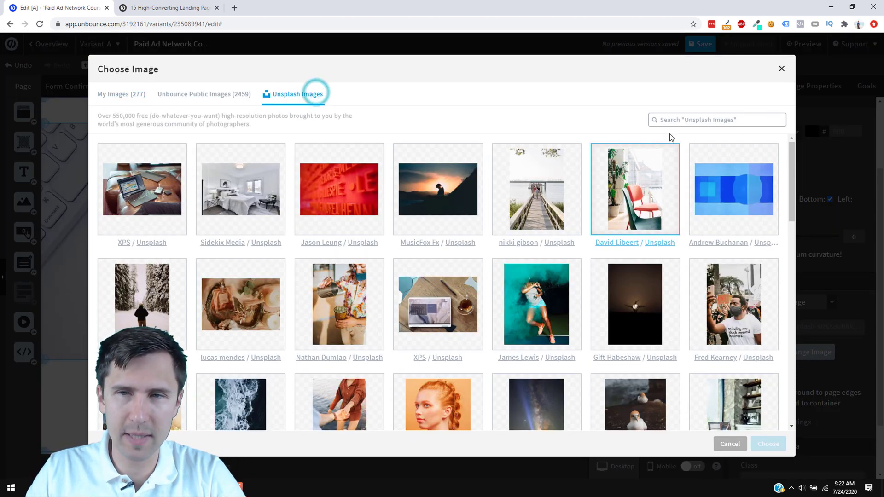
{"action": "left_click", "coordinate": [685, 121]}
{"action": "type", "text": "home office"}
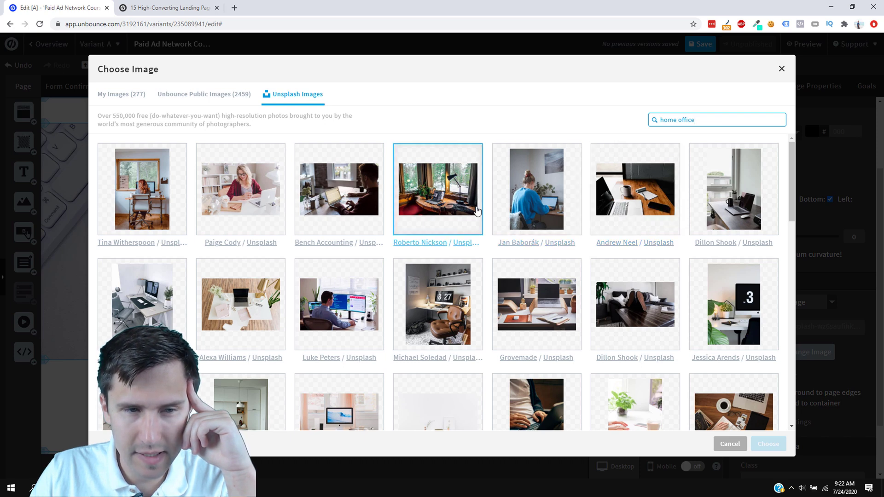
{"action": "scroll", "coordinate": [598, 278], "scroll_direction": "down", "scroll_amount": 2}
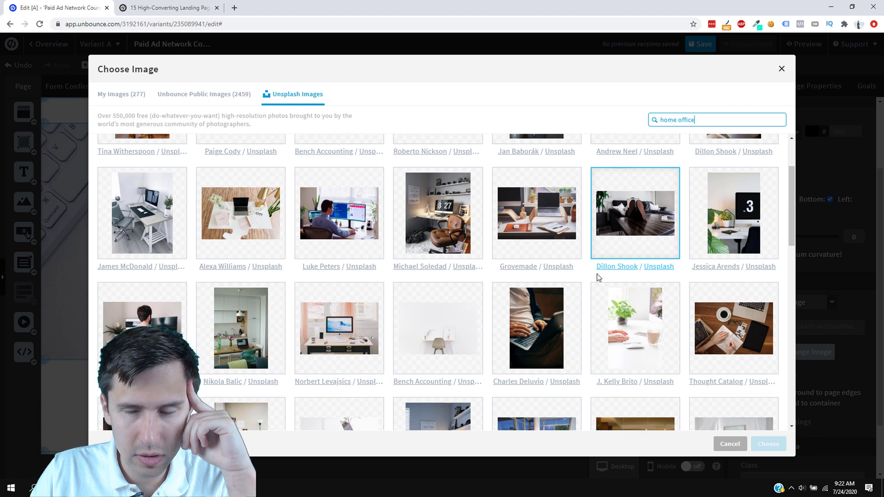
{"action": "scroll", "coordinate": [598, 278], "scroll_direction": "up", "scroll_amount": 2}
{"action": "left_click", "coordinate": [608, 211]}
{"action": "left_click", "coordinate": [769, 444]}
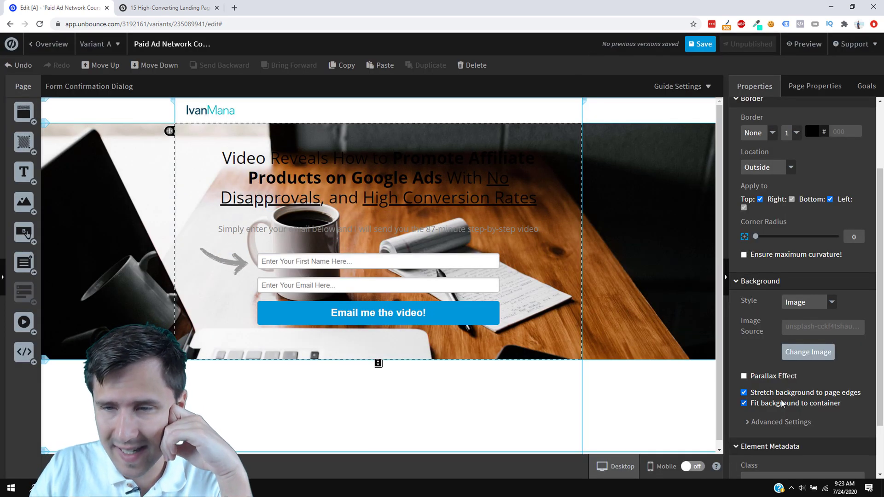
Set a white overlay on the background photo at opacity 77, trying the underlay option for comparison
{"action": "left_click", "coordinate": [780, 422]}
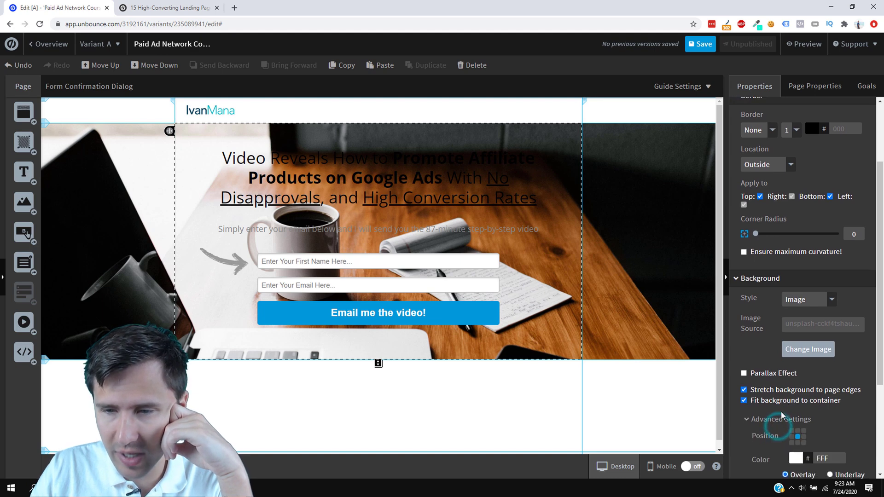
{"action": "scroll", "coordinate": [810, 401], "scroll_direction": "down", "scroll_amount": 2}
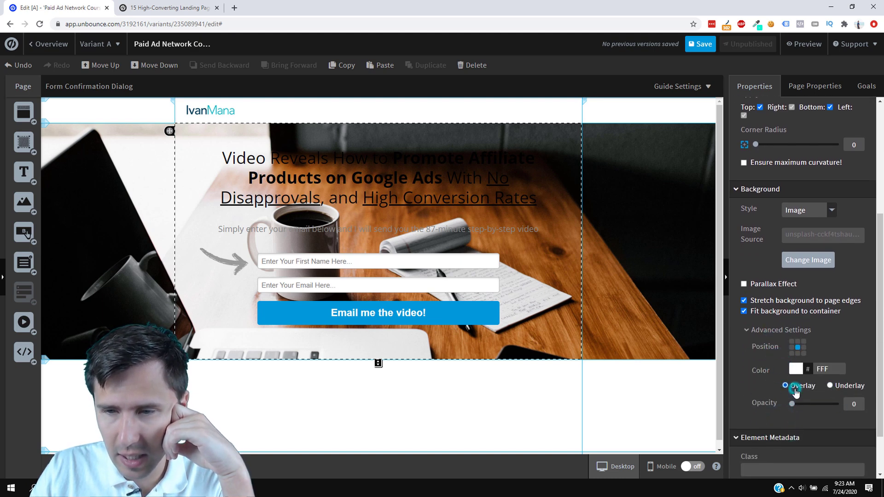
{"action": "left_click_drag", "start_coordinate": [794, 405], "coordinate": [828, 409]}
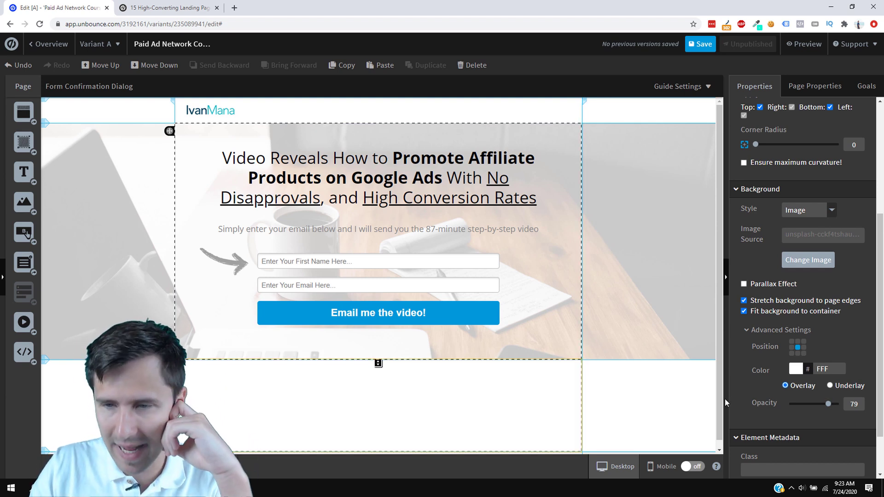
{"action": "mouse_move", "coordinate": [827, 405]}
{"action": "left_mouse_down"}
{"action": "mouse_move", "coordinate": [840, 409]}
{"action": "mouse_move", "coordinate": [819, 405]}
{"action": "left_mouse_up"}
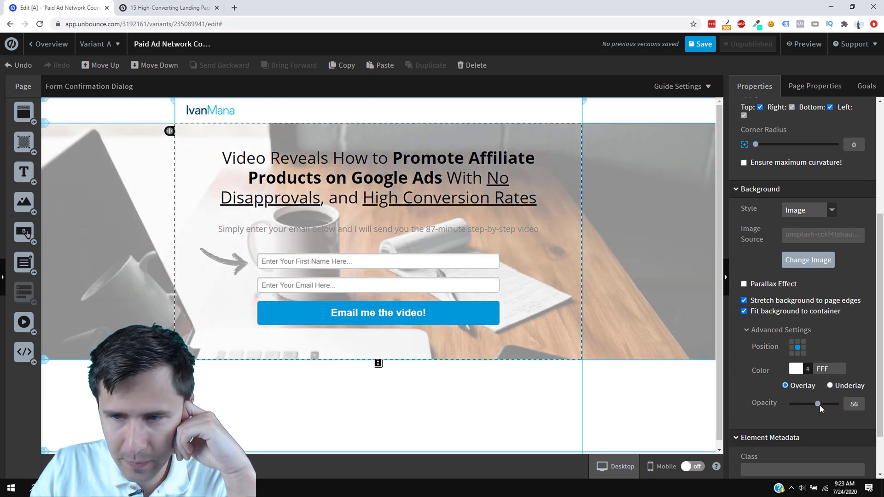
{"action": "left_click", "coordinate": [831, 387]}
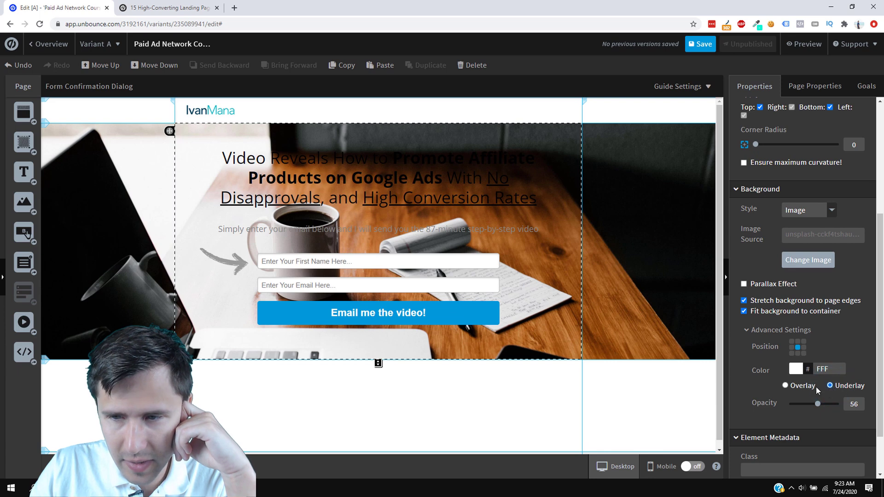
{"action": "left_click", "coordinate": [798, 389]}
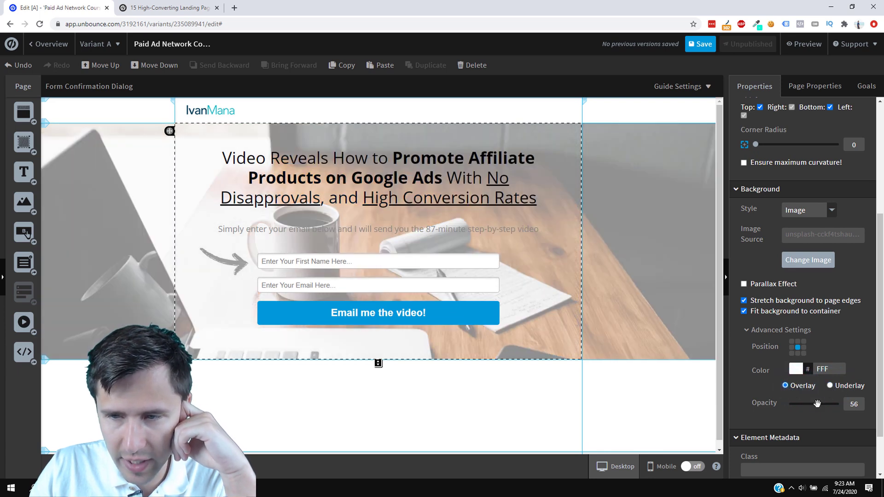
{"action": "left_click_drag", "start_coordinate": [818, 404], "coordinate": [828, 410]}
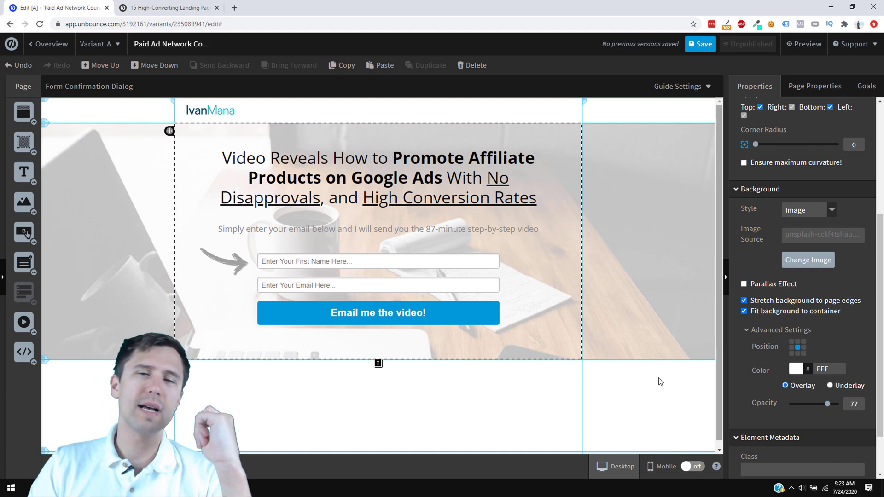
Darken the subheadline's text colour to 464646
{"action": "left_click", "coordinate": [431, 229]}
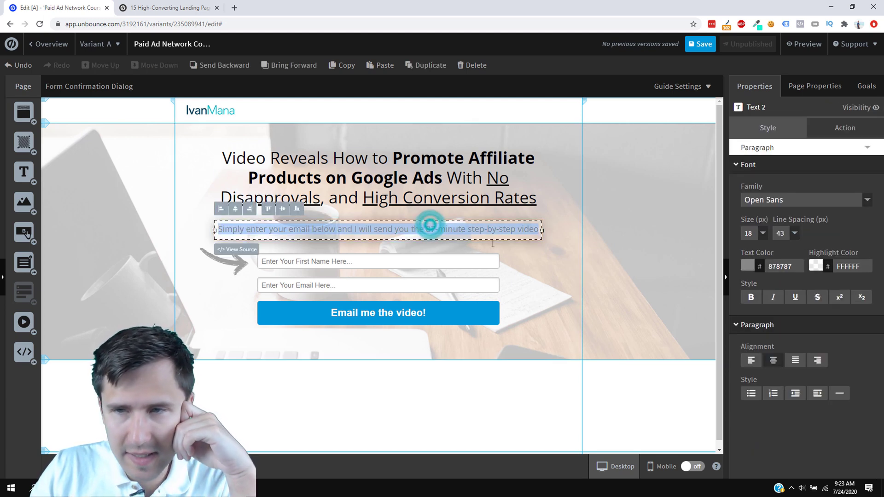
{"action": "left_click", "coordinate": [748, 267]}
{"action": "left_click_drag", "start_coordinate": [746, 310], "coordinate": [737, 331]}
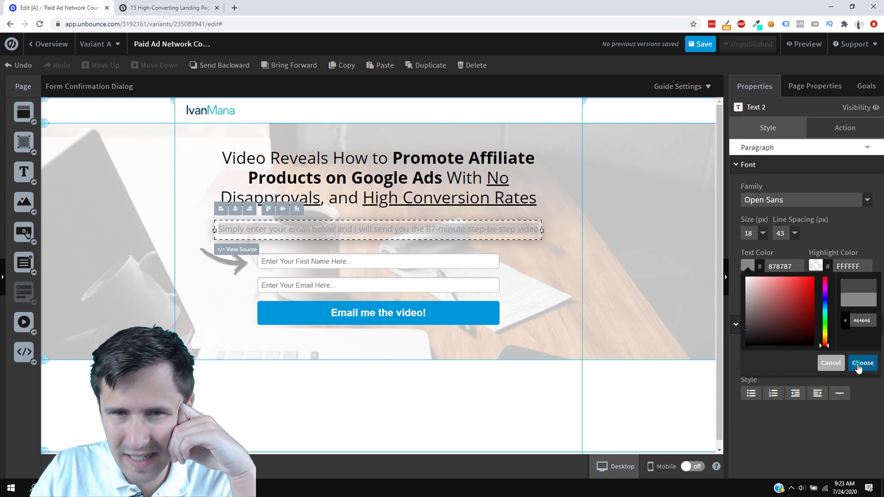
{"action": "left_click", "coordinate": [863, 362]}
{"action": "left_click", "coordinate": [538, 336]}
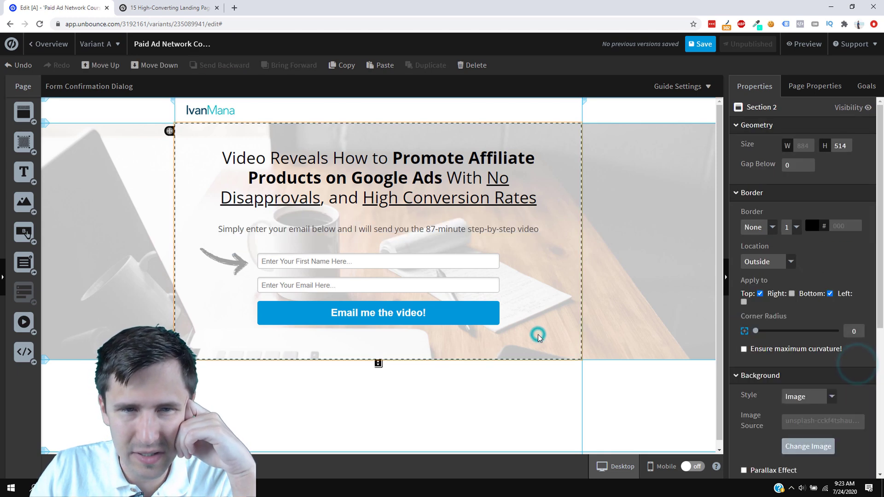
Try bold on the subheadline, revert it, and set the text colour to near-black 090909
{"action": "double_click", "coordinate": [445, 229]}
{"action": "left_click", "coordinate": [751, 297]}
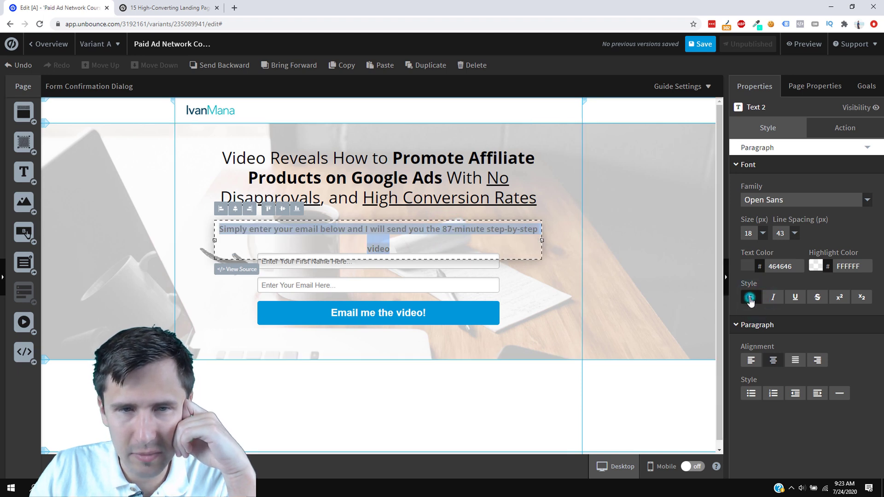
{"action": "left_click", "coordinate": [751, 297]}
{"action": "left_click", "coordinate": [748, 266]}
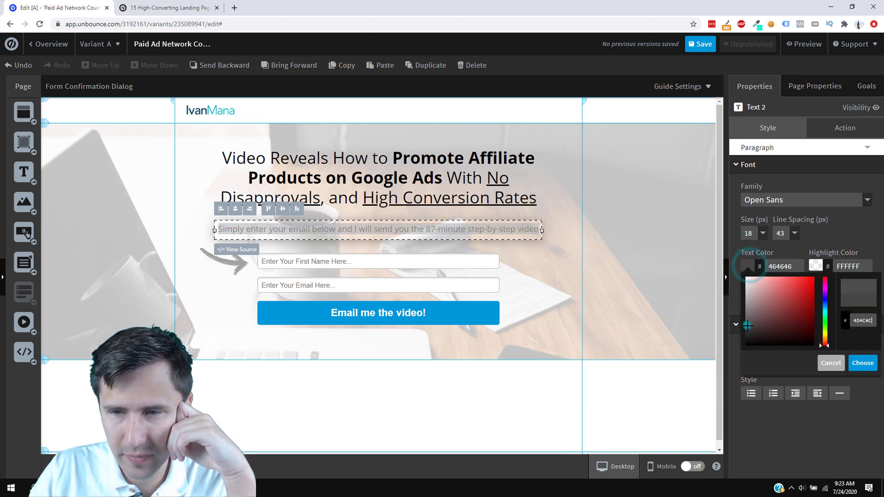
{"action": "left_click_drag", "start_coordinate": [747, 325], "coordinate": [735, 344]}
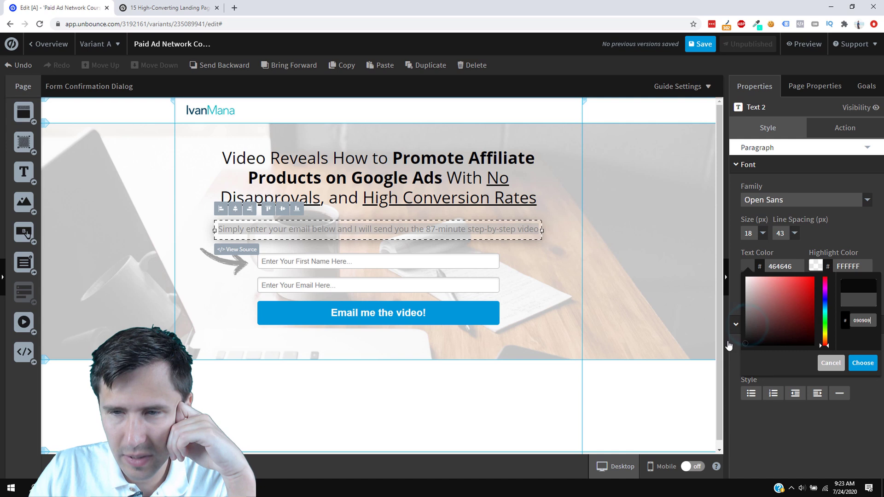
{"action": "left_click", "coordinate": [853, 367]}
Raise the white overlay opacity on the section's background photo to 90
{"action": "left_click", "coordinate": [565, 316]}
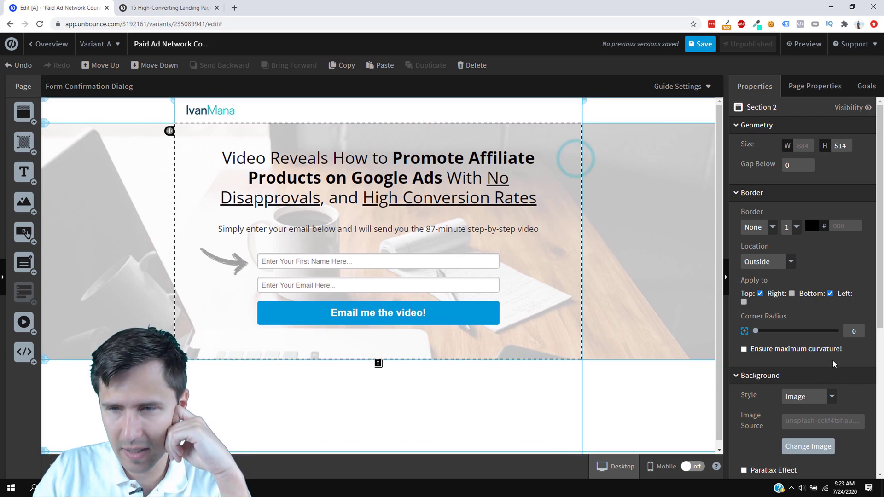
{"action": "scroll", "coordinate": [784, 381], "scroll_direction": "down", "scroll_amount": 3}
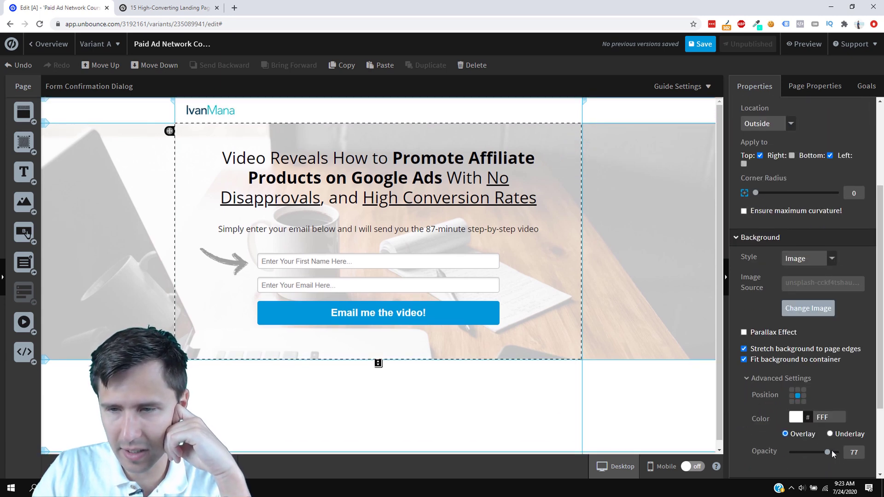
{"action": "left_click_drag", "start_coordinate": [827, 450], "coordinate": [831, 452]}
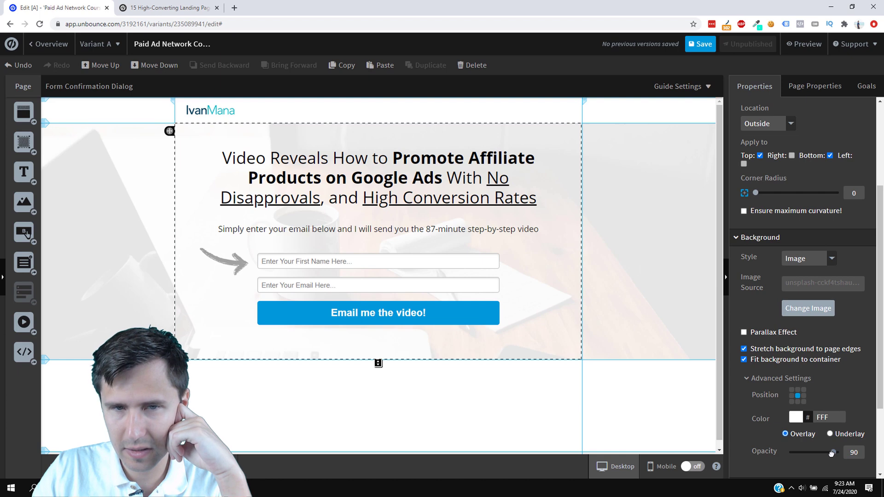
Open the Pixabay stock image site in a new browser tab
{"action": "left_click", "coordinate": [557, 417]}
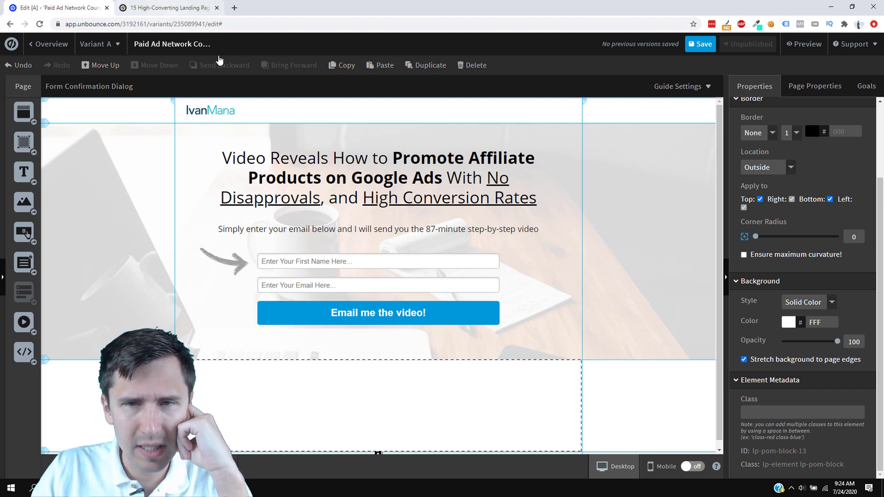
{"action": "left_click", "coordinate": [579, 136]}
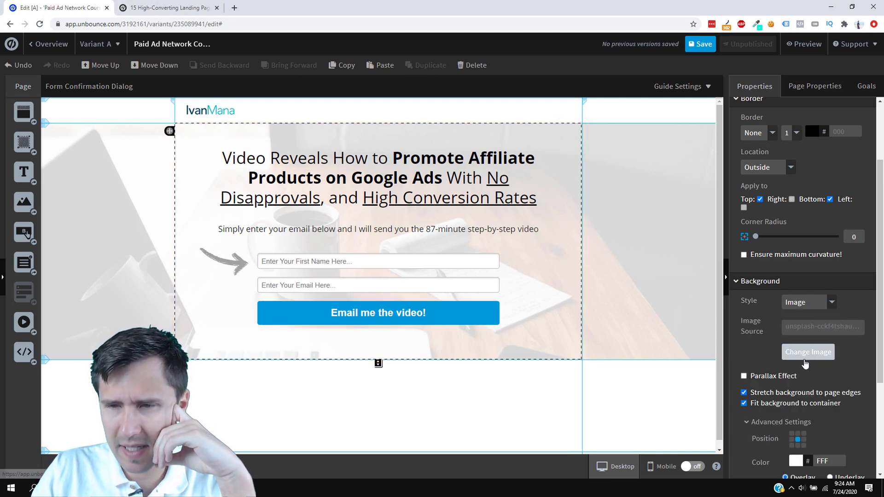
{"action": "left_click", "coordinate": [234, 8]}
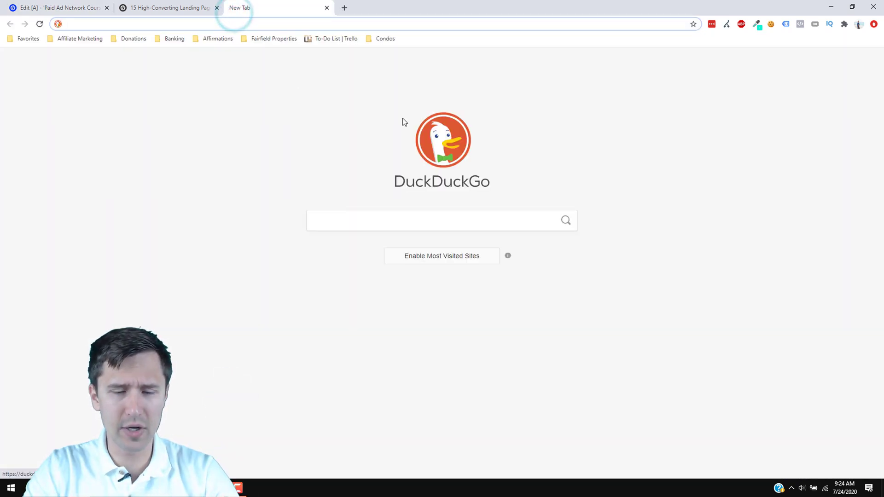
{"action": "type", "text": "pix"}
{"action": "key", "text": "Return"}
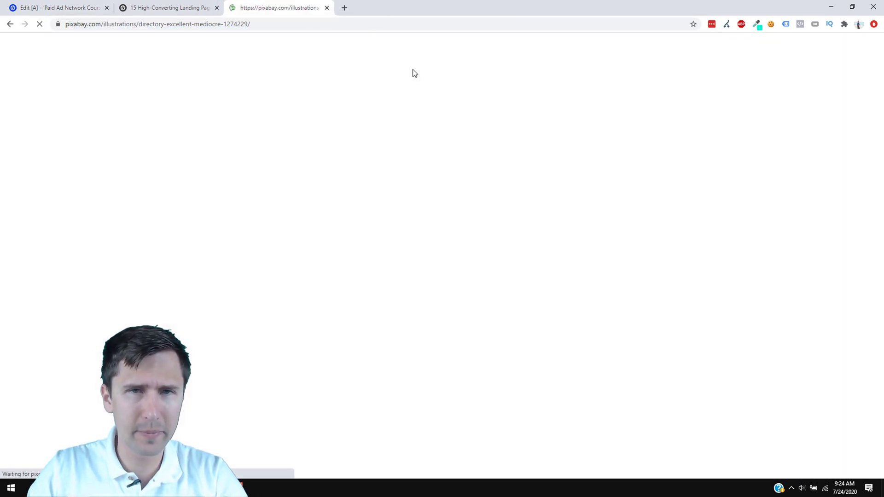
Open Pexels in another browser tab and search its photos for "google ads"
{"action": "left_click", "coordinate": [345, 7]}
{"action": "type", "text": "pexels.com/search/thinking/"}
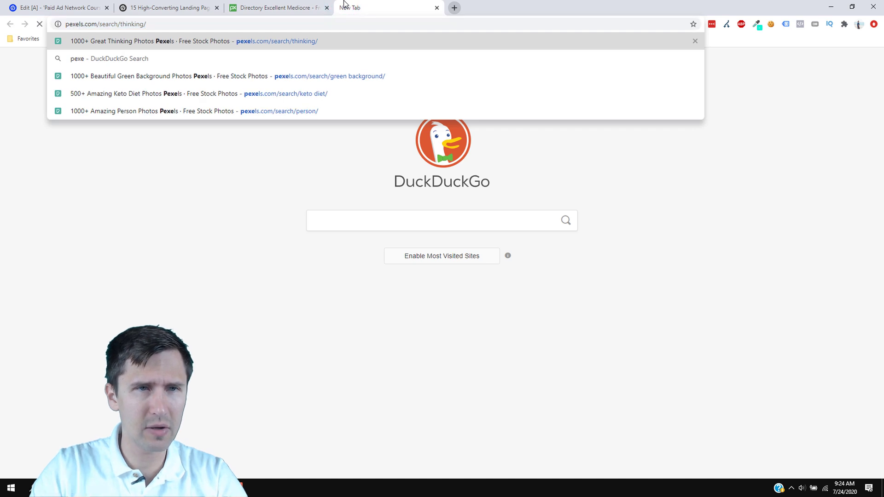
{"action": "key", "text": "Return"}
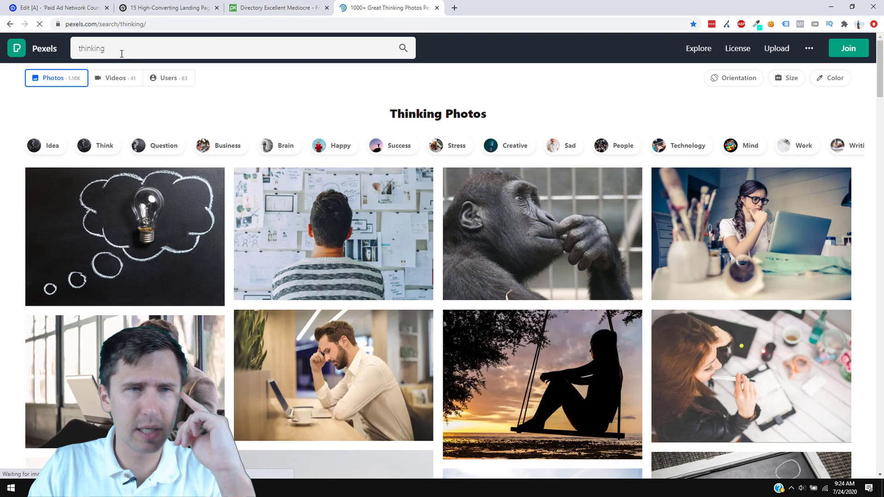
{"action": "double_click", "coordinate": [121, 53]}
{"action": "type", "text": "google ads"}
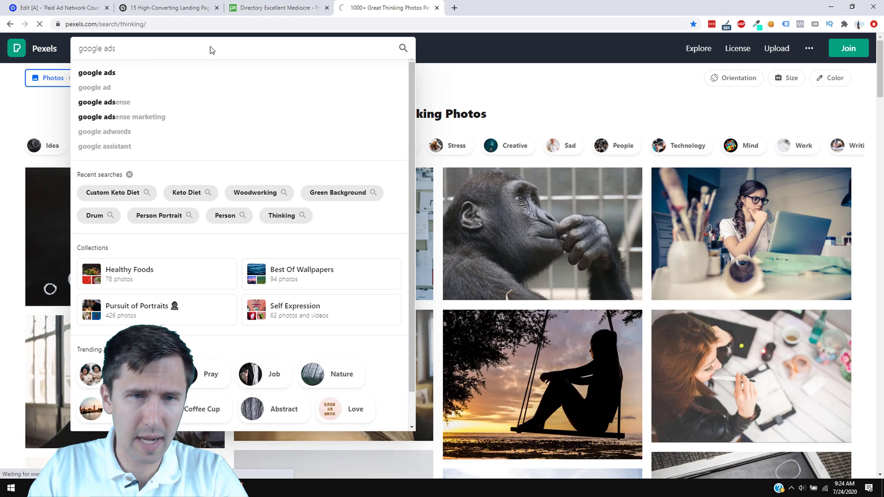
{"action": "key", "text": "Return"}
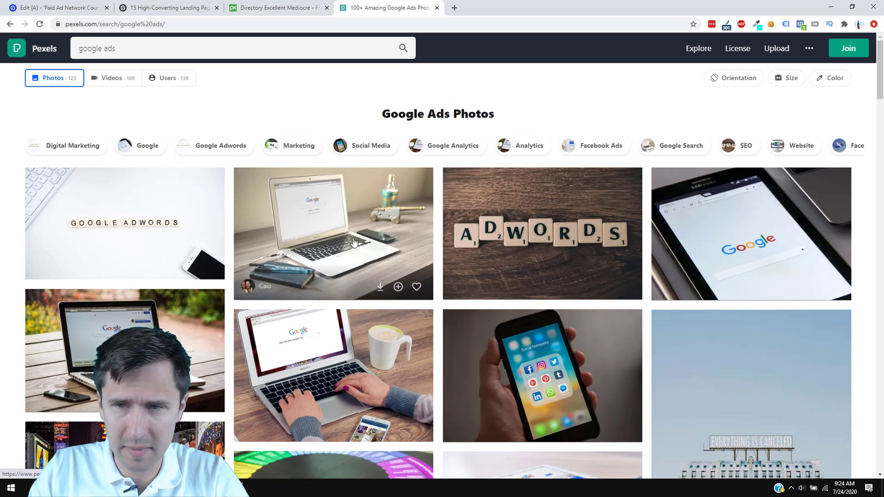
Browse the Google Ads photos on Pexels for possible background images for the landing page
{"action": "scroll", "coordinate": [285, 177], "scroll_direction": "down", "scroll_amount": 1}
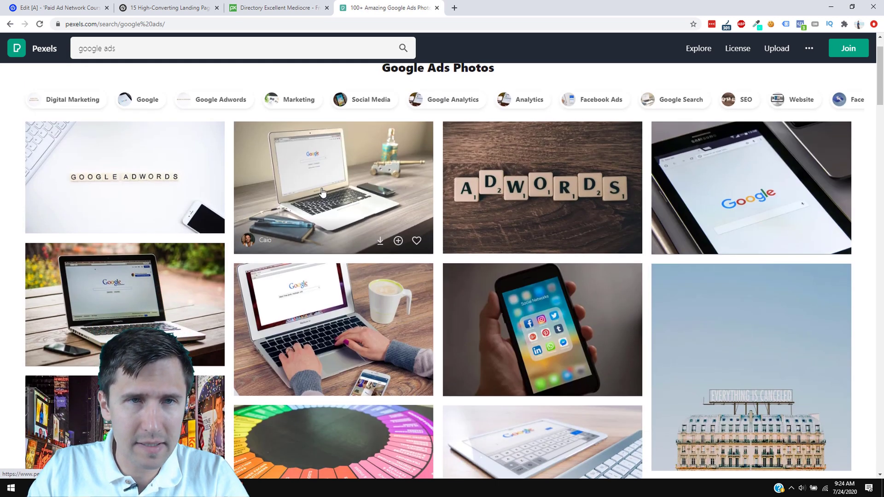
{"action": "left_click", "coordinate": [258, 7]}
{"action": "left_click", "coordinate": [166, 8]}
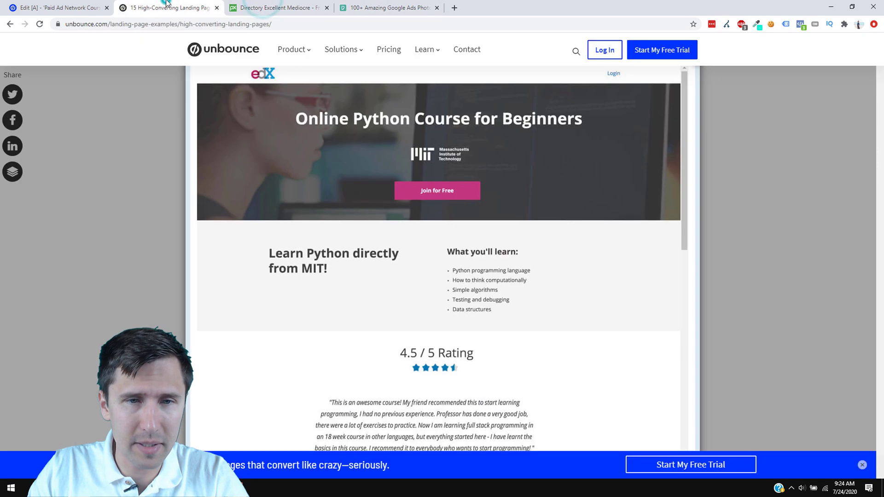
{"action": "left_click", "coordinate": [82, 7]}
{"action": "left_click", "coordinate": [392, 6]}
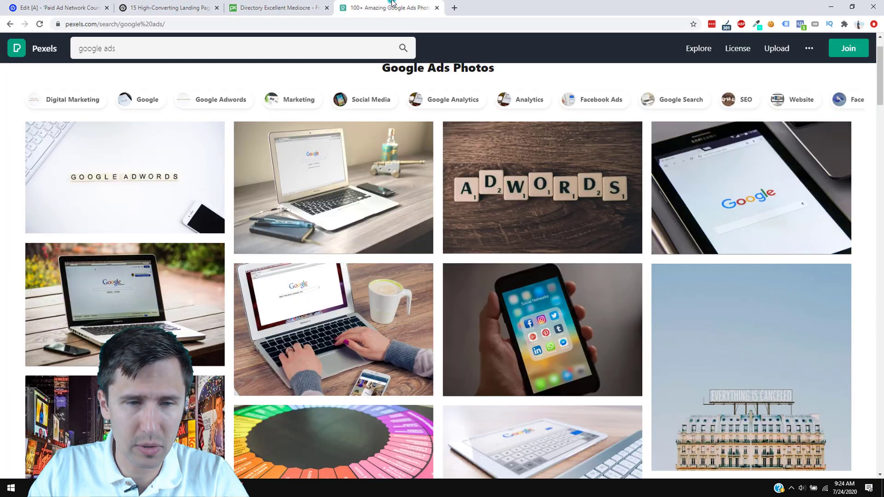
{"action": "scroll", "coordinate": [356, 248], "scroll_direction": "down", "scroll_amount": 2}
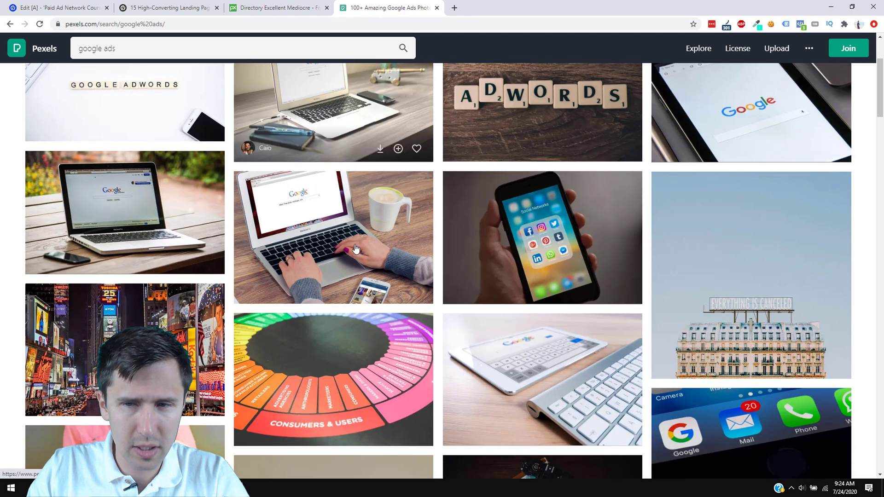
{"action": "scroll", "coordinate": [356, 249], "scroll_direction": "up", "scroll_amount": 2}
{"action": "scroll", "coordinate": [298, 295], "scroll_direction": "down", "scroll_amount": 4}
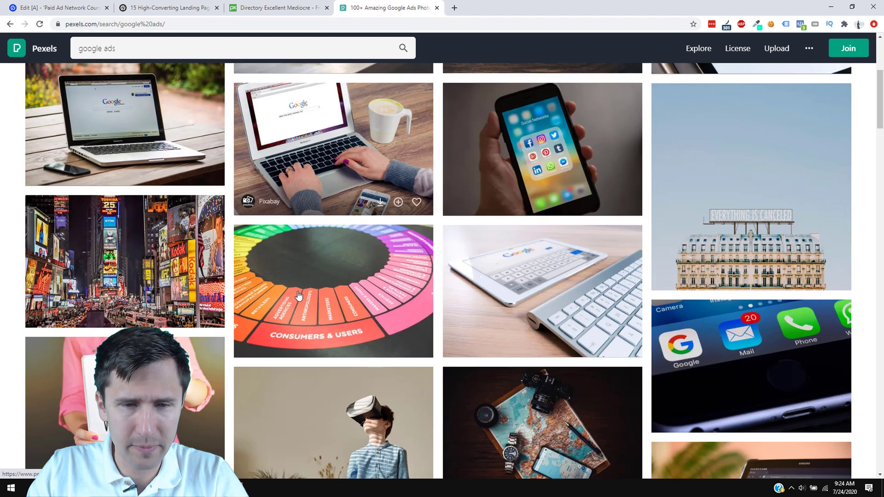
{"action": "scroll", "coordinate": [298, 296], "scroll_direction": "down", "scroll_amount": 1}
{"action": "scroll", "coordinate": [301, 299], "scroll_direction": "down", "scroll_amount": 4}
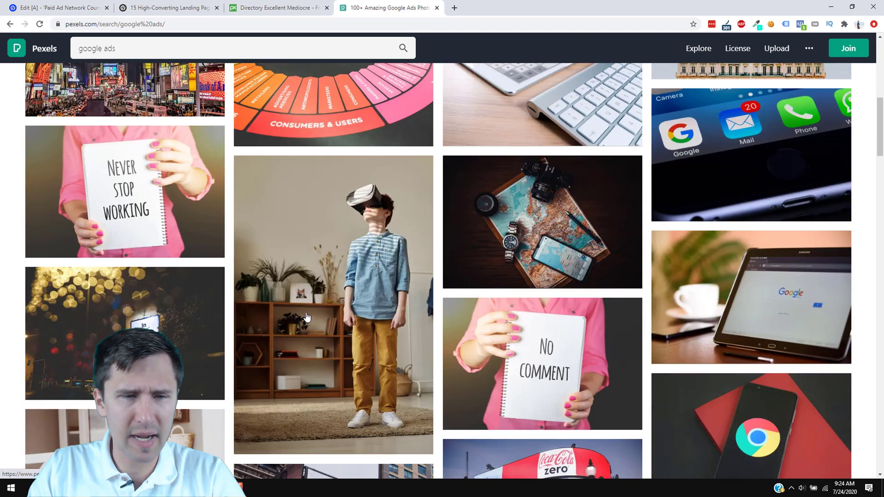
{"action": "scroll", "coordinate": [304, 330], "scroll_direction": "up", "scroll_amount": 4}
{"action": "scroll", "coordinate": [304, 330], "scroll_direction": "up", "scroll_amount": 5}
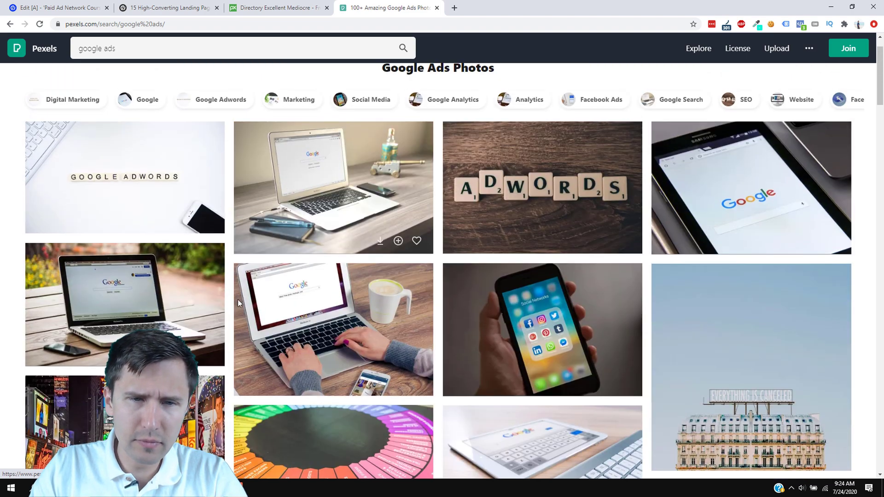
Search Pixabay's illustrations for "google ads" and look through the images
{"action": "left_click", "coordinate": [293, 8]}
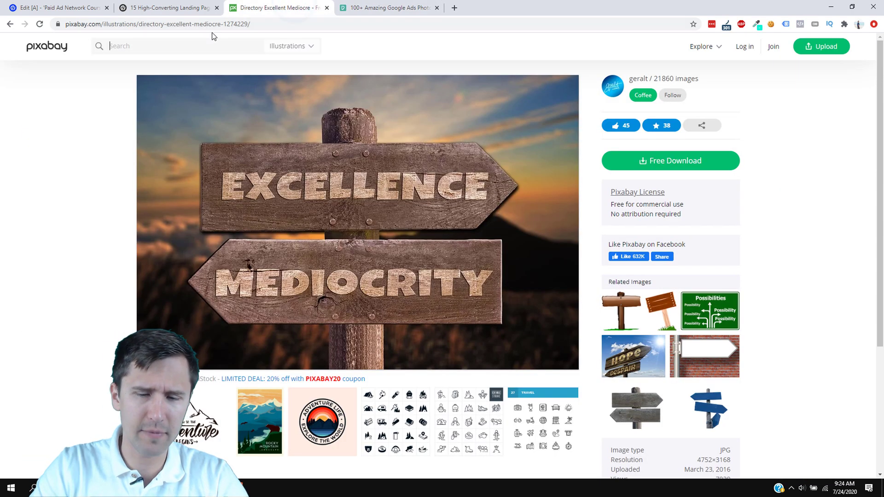
{"action": "key", "text": "Return"}
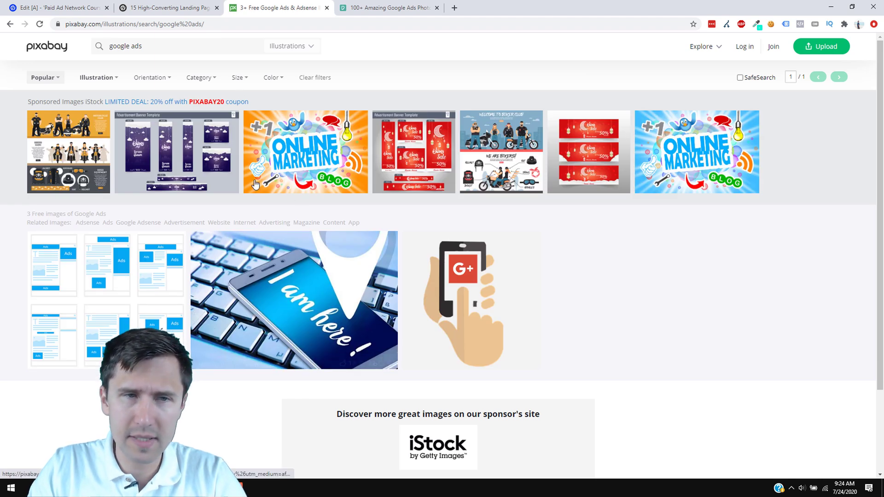
{"action": "scroll", "coordinate": [407, 174], "scroll_direction": "down", "scroll_amount": 2}
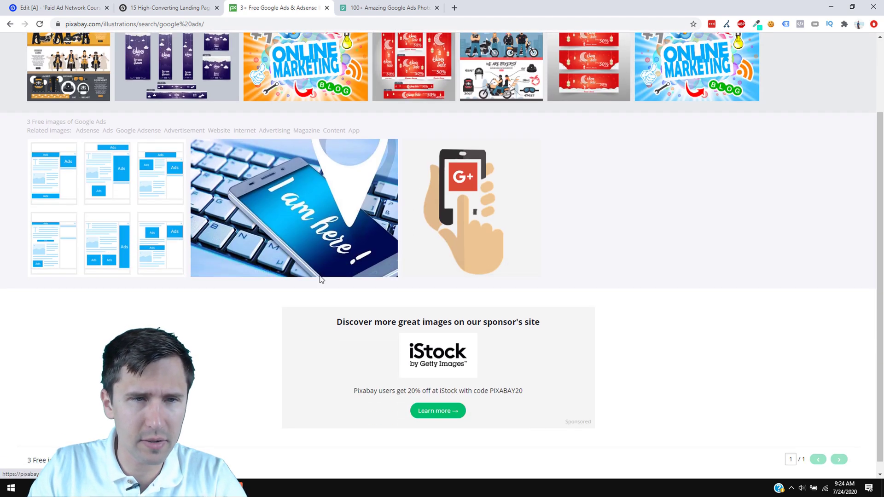
{"action": "scroll", "coordinate": [159, 205], "scroll_direction": "up", "scroll_amount": 2}
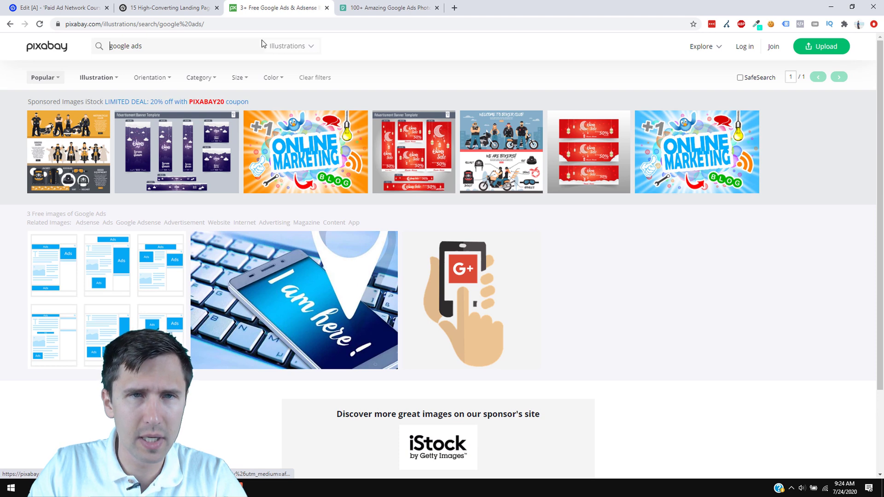
Open the Shutterstock site in a new browser tab
{"action": "left_click", "coordinate": [367, 4]}
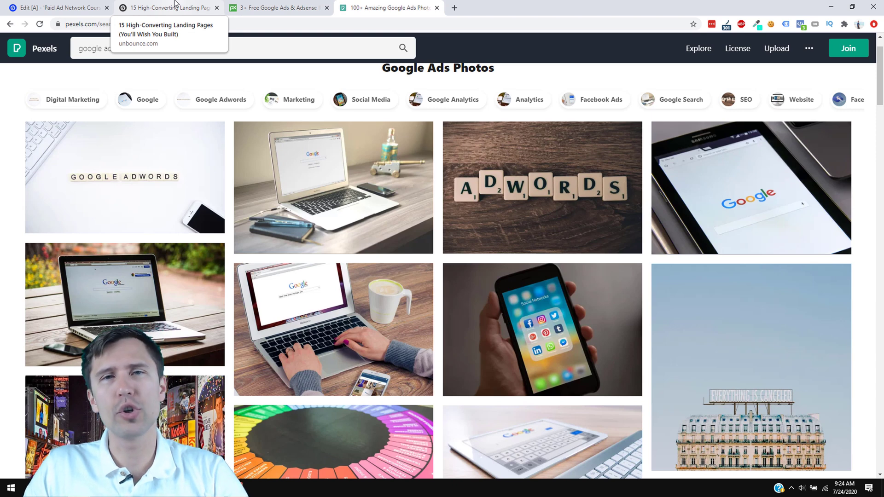
{"action": "left_click", "coordinate": [453, 6]}
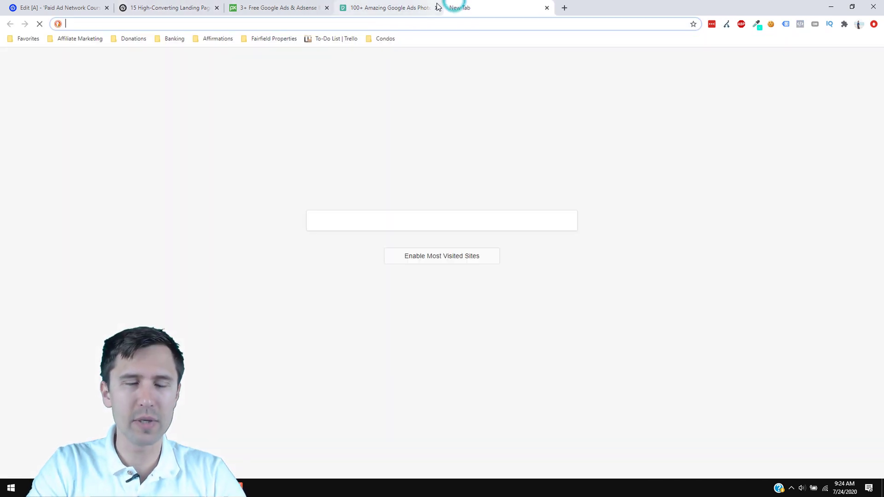
{"action": "type", "text": "shutterstuck.com"}
{"action": "key", "text": "Return"}
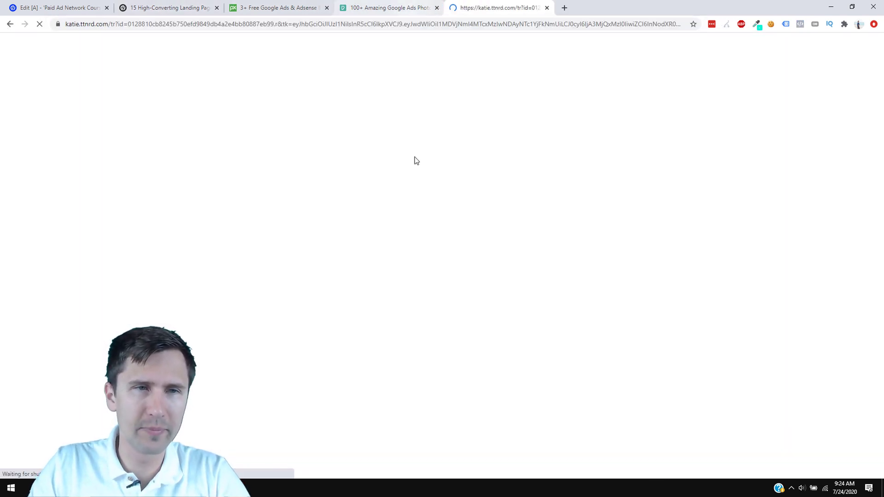
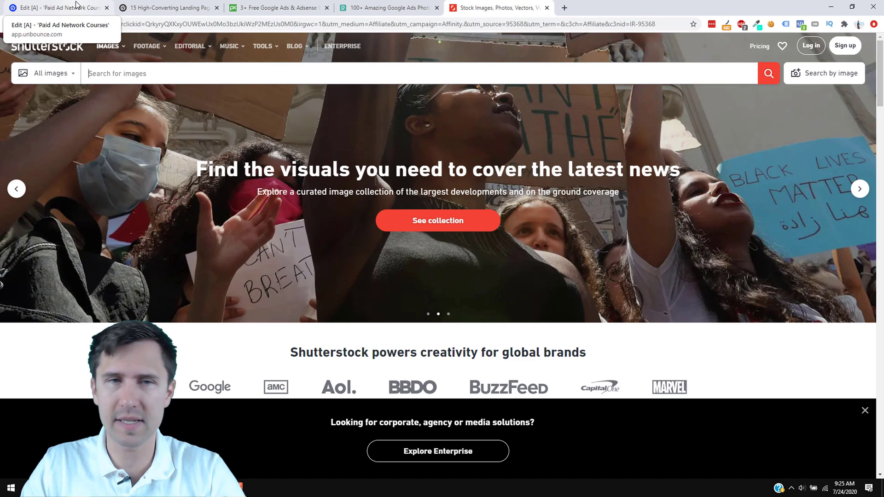
Return to the Unbounce page editor and close the Shutterstock, Pexels and Pixabay tabs
{"action": "left_click", "coordinate": [76, 5]}
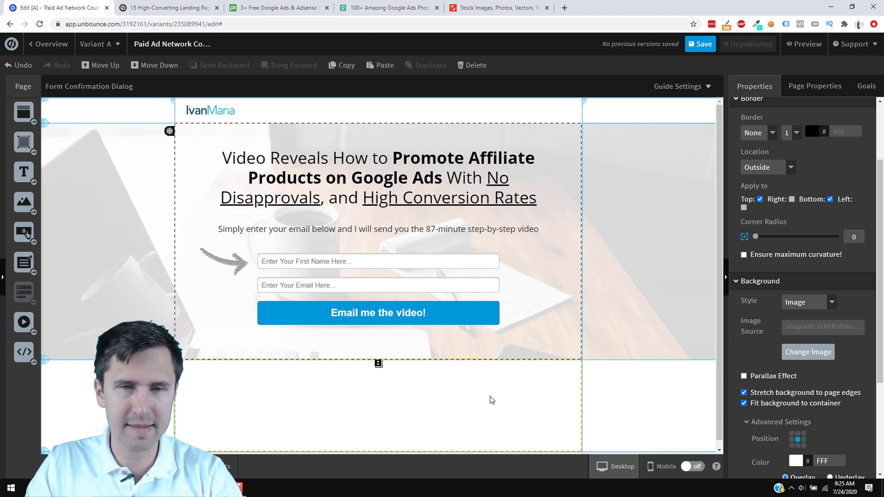
{"action": "scroll", "coordinate": [424, 319], "scroll_direction": "down", "scroll_amount": 1}
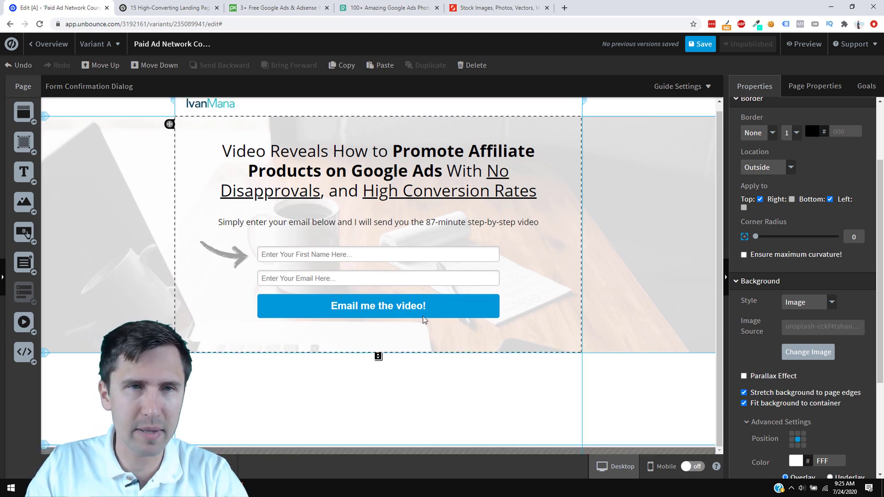
{"action": "left_click", "coordinate": [437, 8]}
{"action": "left_click", "coordinate": [437, 8]}
{"action": "left_click", "coordinate": [327, 8]}
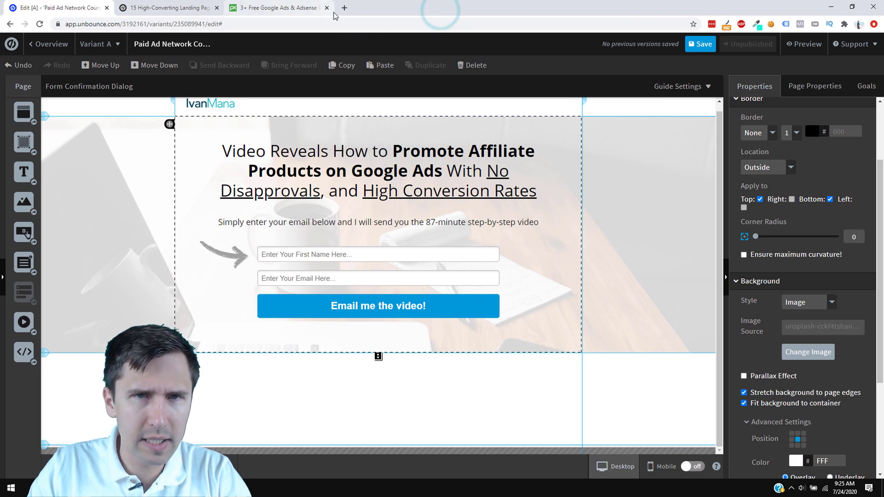
Check the edX example page's layout, add a new section directly below the sign-up section and make it slightly taller
{"action": "left_click", "coordinate": [167, 7]}
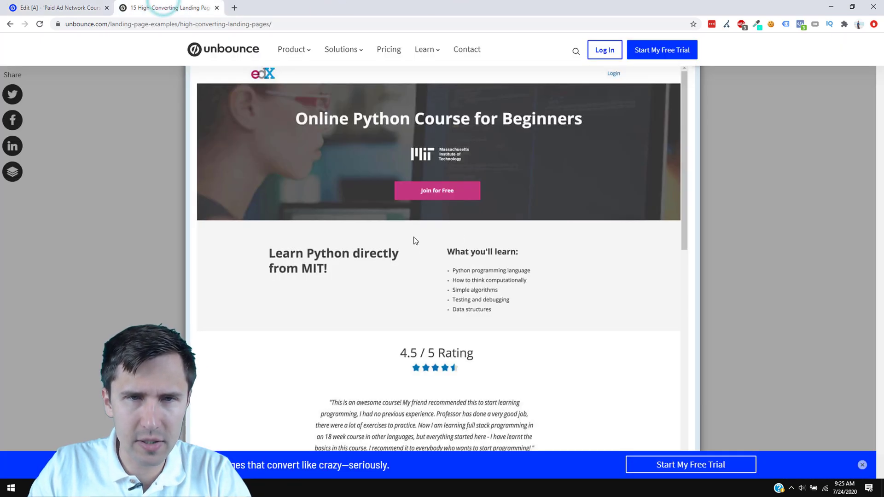
{"action": "scroll", "coordinate": [366, 283], "scroll_direction": "down", "scroll_amount": 1}
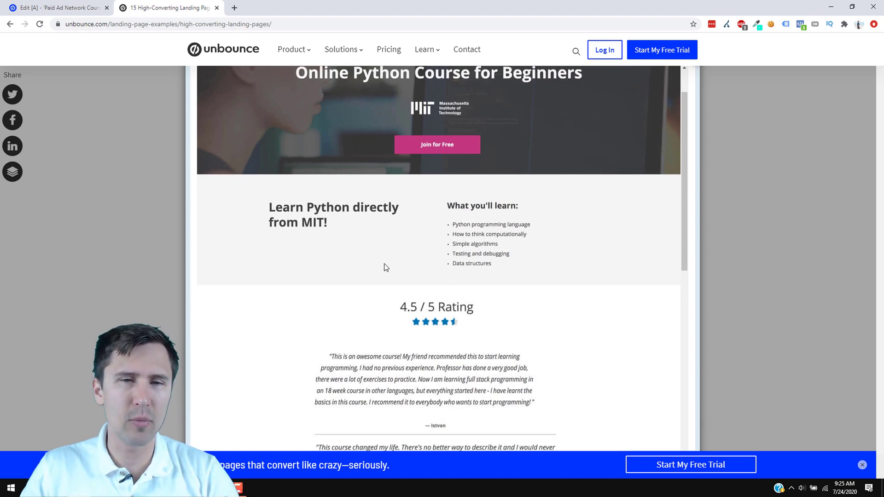
{"action": "left_click", "coordinate": [69, 3]}
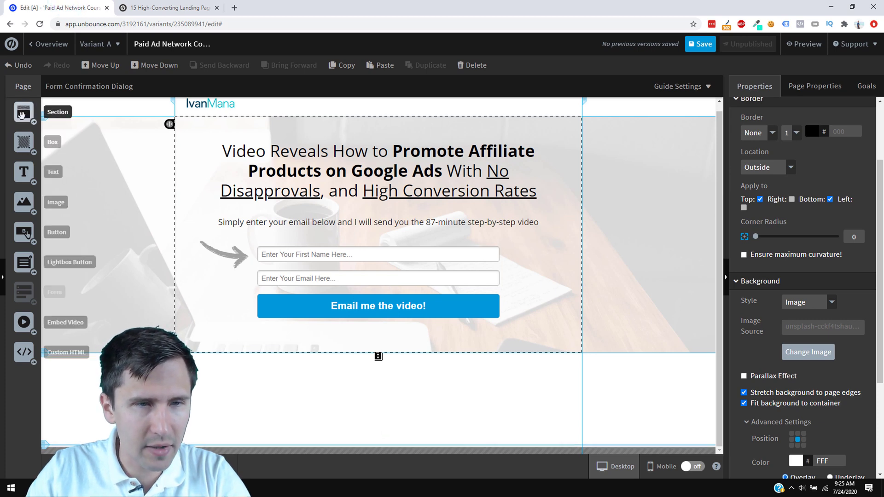
{"action": "mouse_move", "coordinate": [24, 112]}
{"action": "left_mouse_down"}
{"action": "mouse_move", "coordinate": [331, 450]}
{"action": "mouse_move", "coordinate": [395, 460]}
{"action": "mouse_move", "coordinate": [370, 454]}
{"action": "left_mouse_up"}
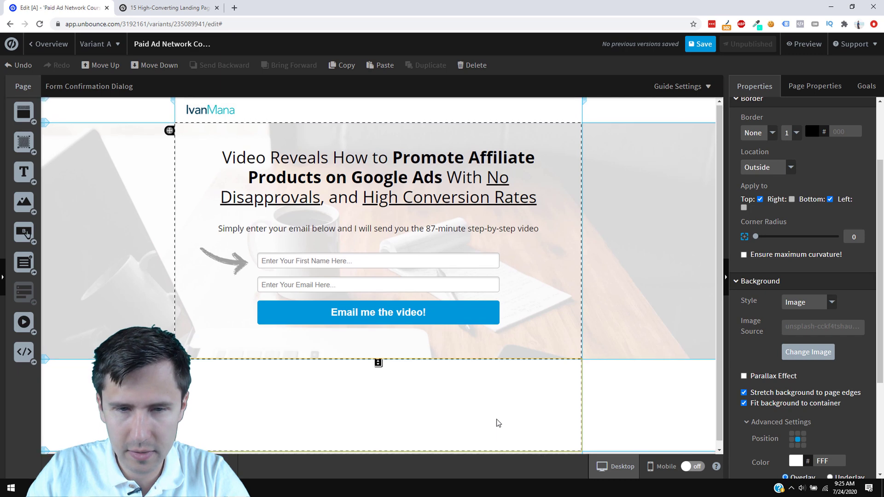
{"action": "left_click_drag", "start_coordinate": [24, 112], "coordinate": [309, 367]}
{"action": "scroll", "coordinate": [456, 339], "scroll_direction": "down", "scroll_amount": 2}
{"action": "scroll", "coordinate": [456, 339], "scroll_direction": "up", "scroll_amount": 2}
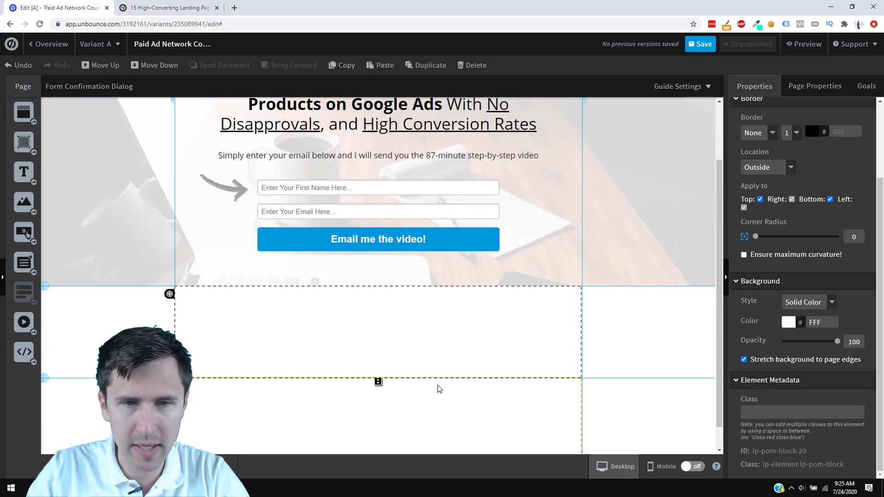
{"action": "scroll", "coordinate": [385, 401], "scroll_direction": "down", "scroll_amount": 2}
{"action": "left_click_drag", "start_coordinate": [381, 363], "coordinate": [378, 385]}
Check the edX example page's content section and add a text box on the left side of the new section
{"action": "left_click", "coordinate": [163, 4]}
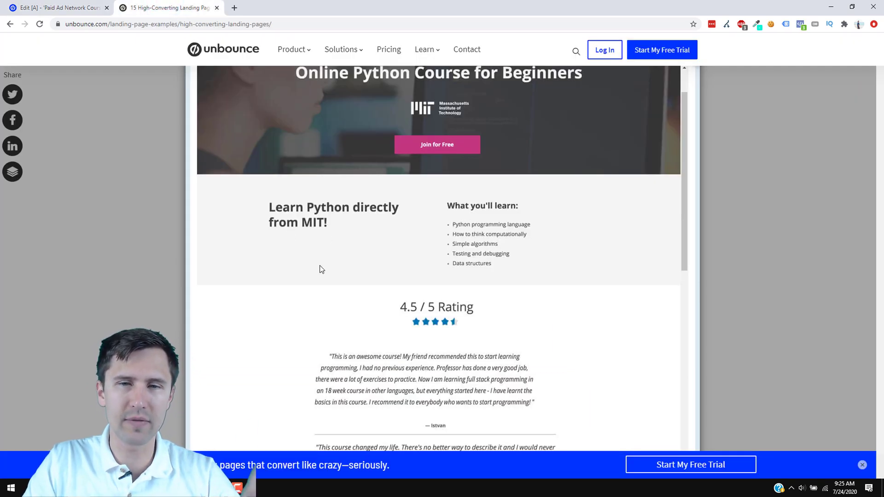
{"action": "left_click", "coordinate": [70, 9]}
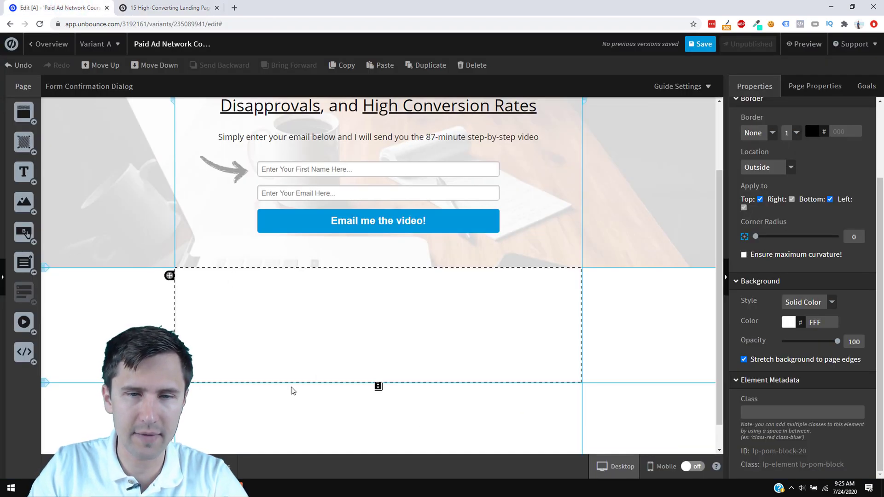
{"action": "scroll", "coordinate": [334, 401], "scroll_direction": "up", "scroll_amount": 3}
{"action": "scroll", "coordinate": [323, 387], "scroll_direction": "down", "scroll_amount": 4}
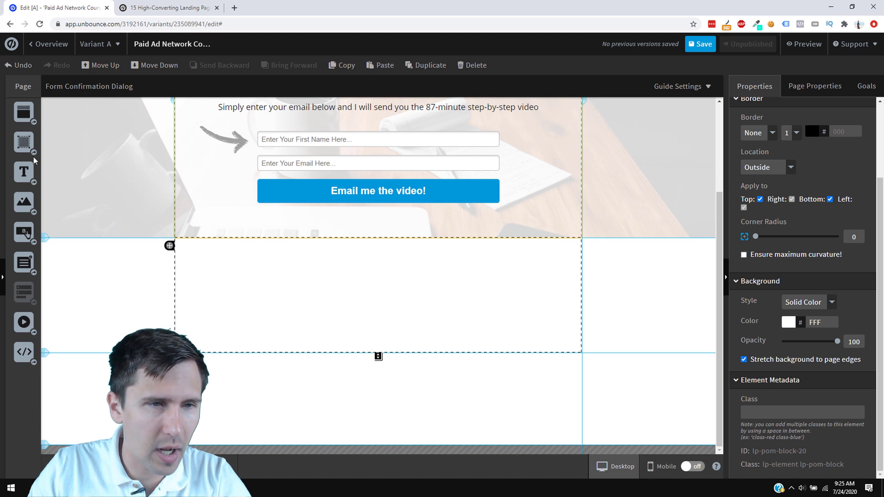
{"action": "left_click_drag", "start_coordinate": [22, 172], "coordinate": [241, 284]}
{"action": "double_click", "coordinate": [256, 285]}
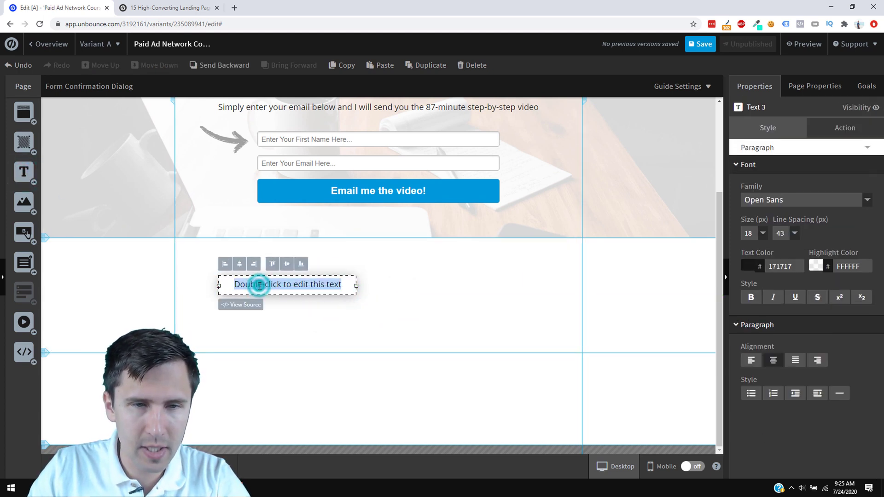
Recheck the edX example's wording and replace the placeholder text with "Learn the best way to promote affiliate products on Google Ads"
{"action": "left_click", "coordinate": [180, 7]}
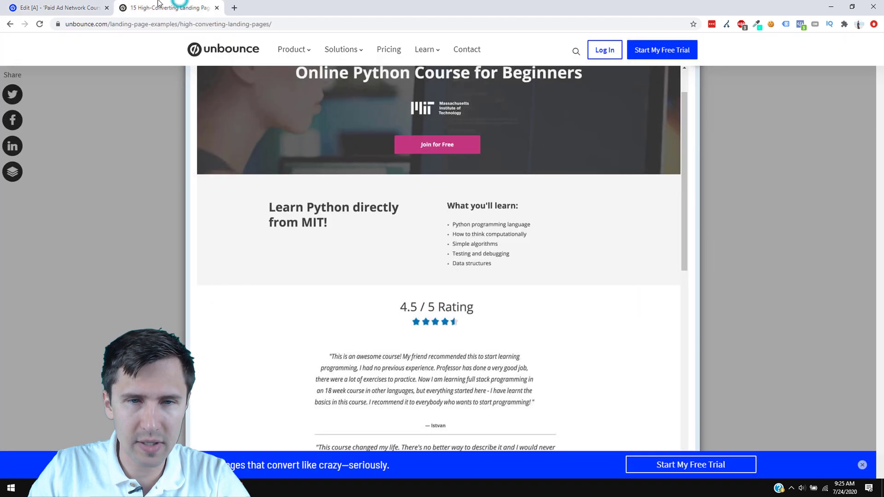
{"action": "left_click", "coordinate": [59, 4]}
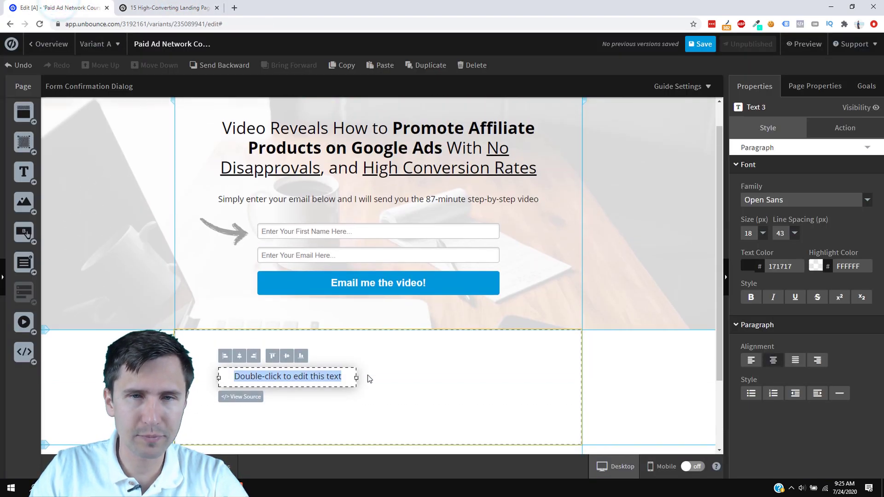
{"action": "scroll", "coordinate": [368, 379], "scroll_direction": "down", "scroll_amount": 1}
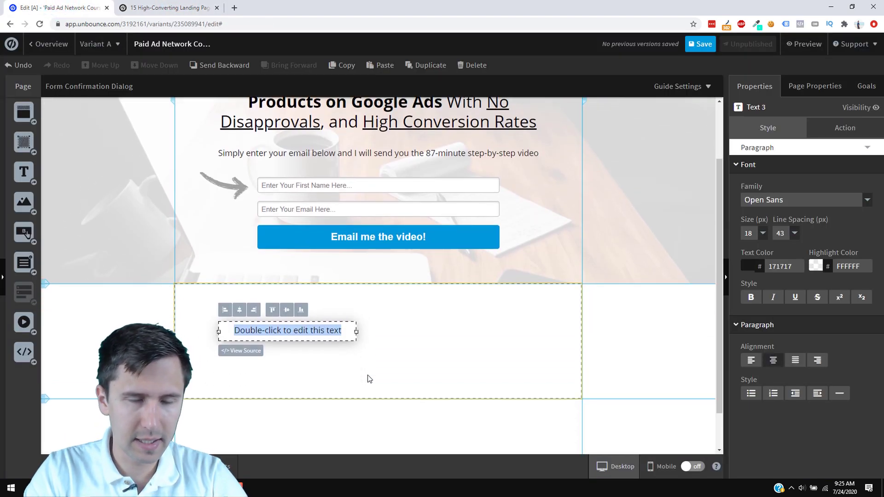
{"action": "type", "text": "Learn the best w"}
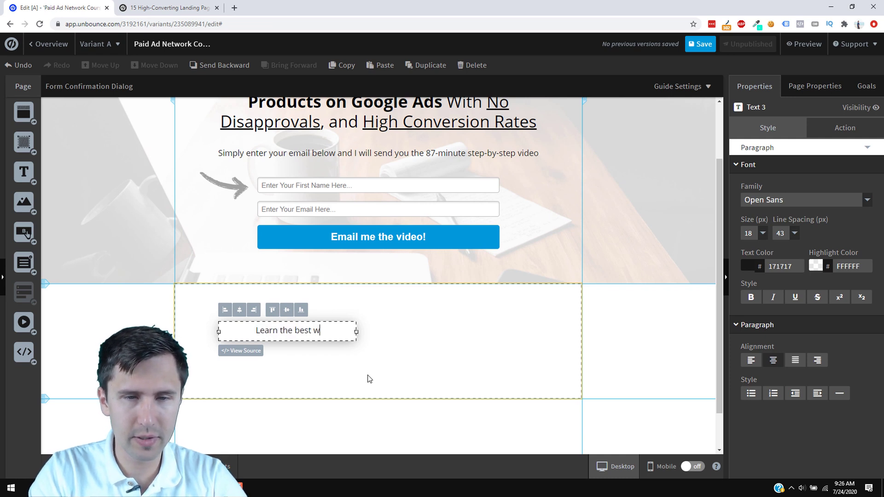
{"action": "type", "text": "ay to promote "}
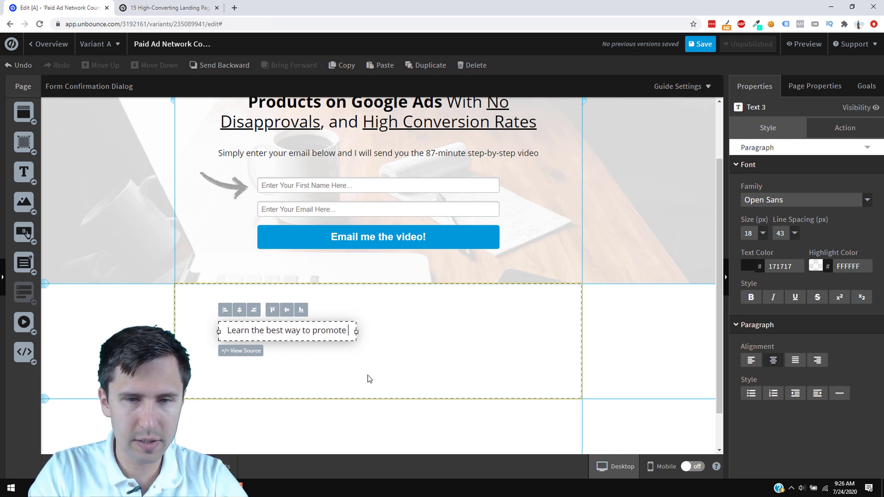
{"action": "type", "text": "affiliate produ"}
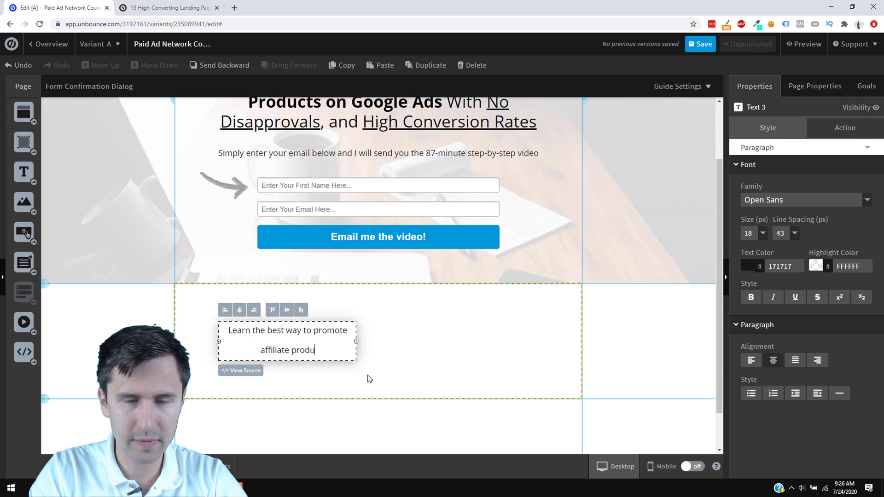
{"action": "type", "text": "cts on Google Ads"}
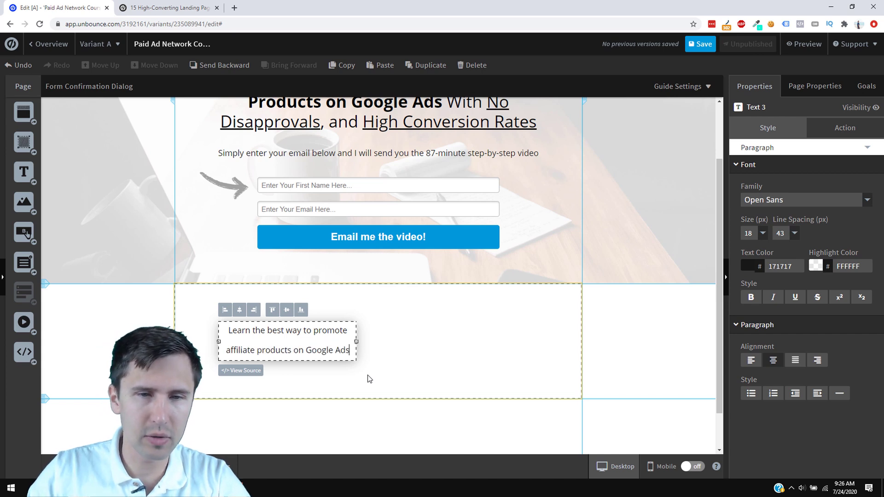
Set the new text's line spacing to 31 px and move the text box slightly left and down
{"action": "triple_click", "coordinate": [328, 331]}
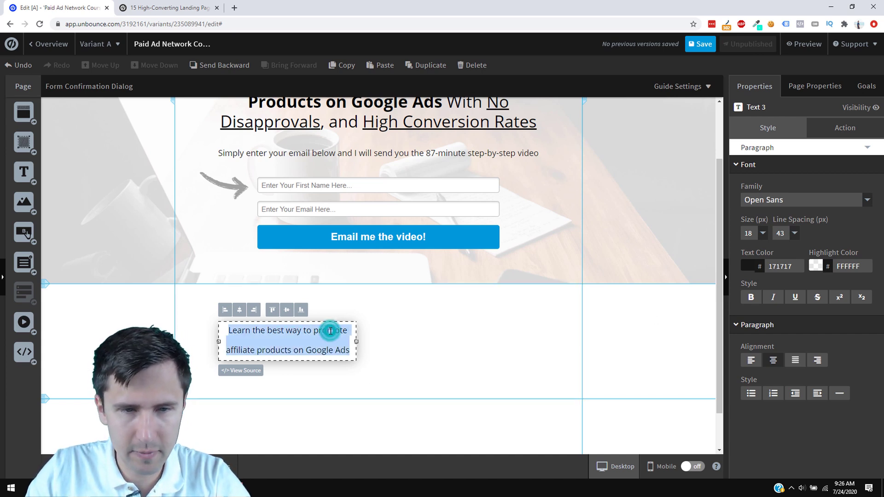
{"action": "left_click", "coordinate": [795, 234]}
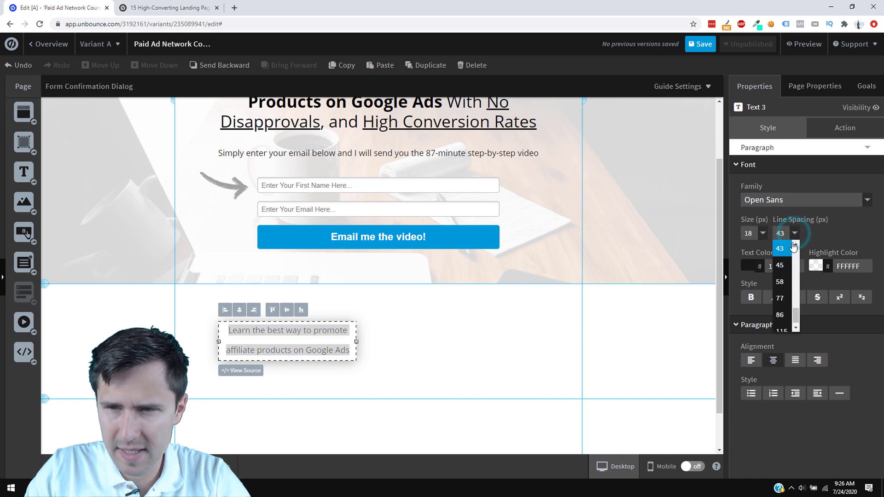
{"action": "left_click", "coordinate": [796, 248]}
{"action": "scroll", "coordinate": [783, 258], "scroll_direction": "up", "scroll_amount": 5}
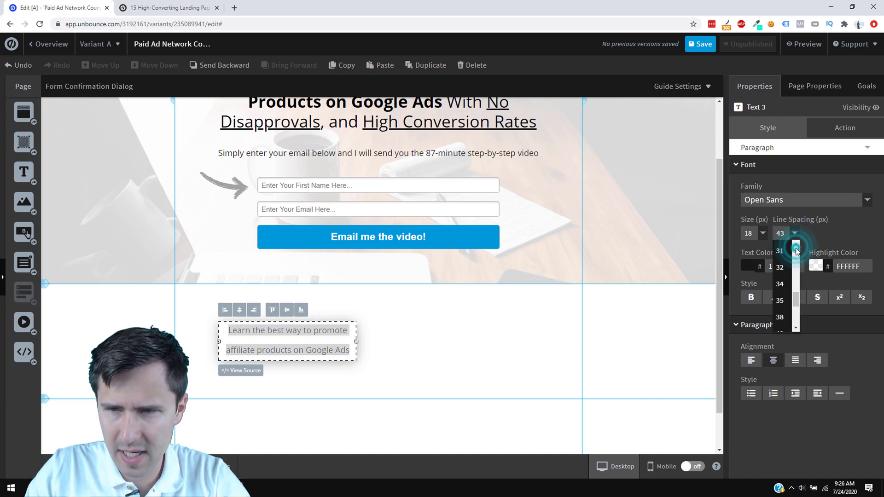
{"action": "left_click", "coordinate": [782, 269]}
{"action": "left_click", "coordinate": [795, 234]}
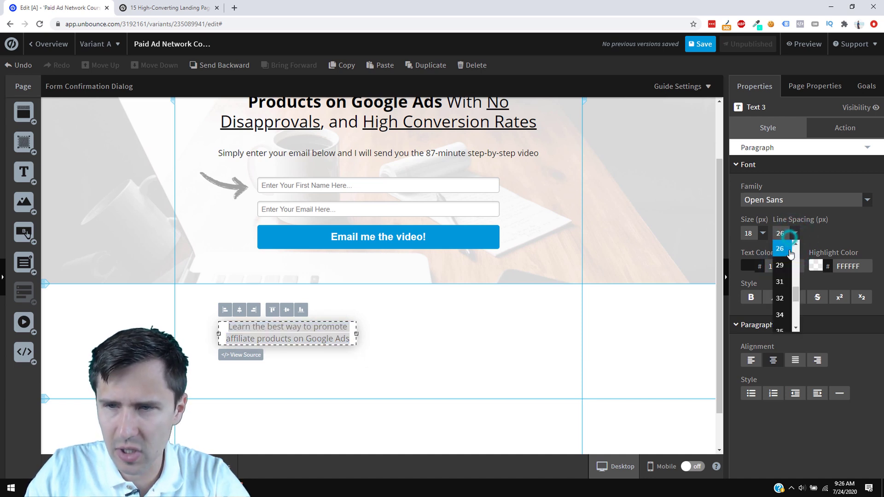
{"action": "left_click", "coordinate": [783, 279]}
{"action": "left_click", "coordinate": [531, 379]}
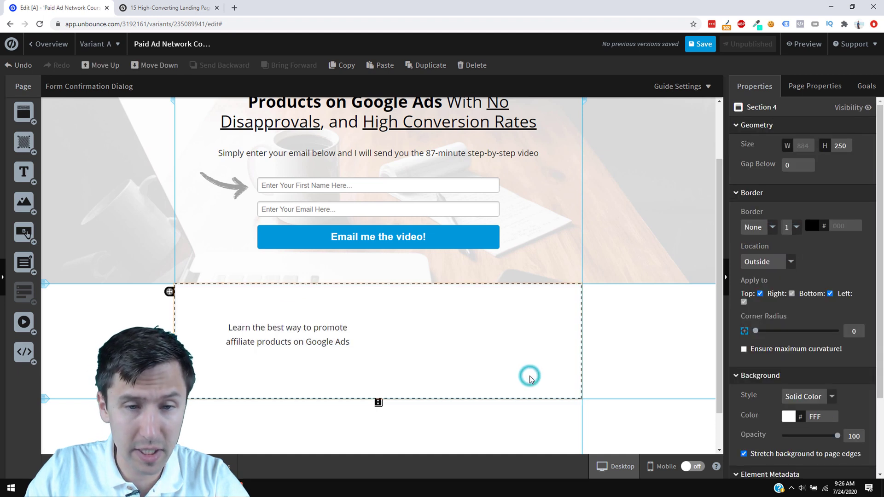
{"action": "mouse_move", "coordinate": [296, 334]}
{"action": "left_mouse_down"}
{"action": "mouse_move", "coordinate": [260, 348]}
{"action": "mouse_move", "coordinate": [289, 346]}
{"action": "left_mouse_up"}
{"action": "left_click", "coordinate": [459, 344]}
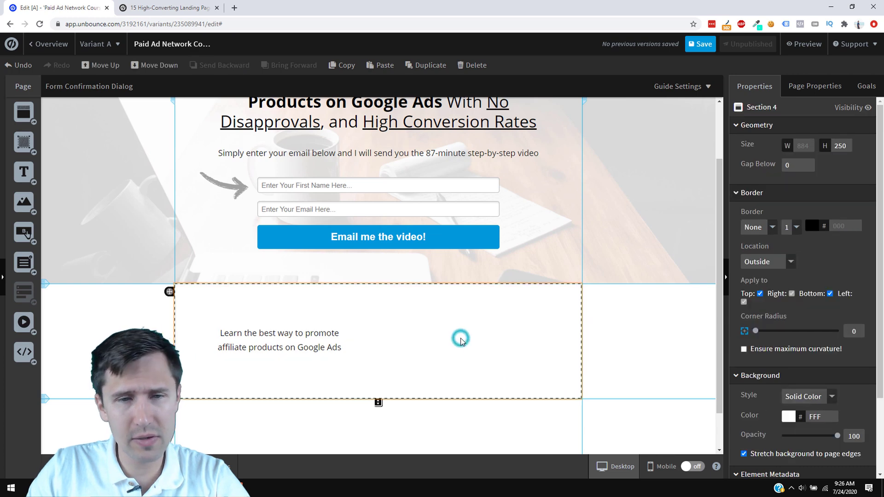
Set the new text's font size to 22 px, widen its box to about 342 px and place it about 45 px from the section's left edge
{"action": "scroll", "coordinate": [536, 396], "scroll_direction": "up", "scroll_amount": 3}
{"action": "scroll", "coordinate": [286, 339], "scroll_direction": "down", "scroll_amount": 3}
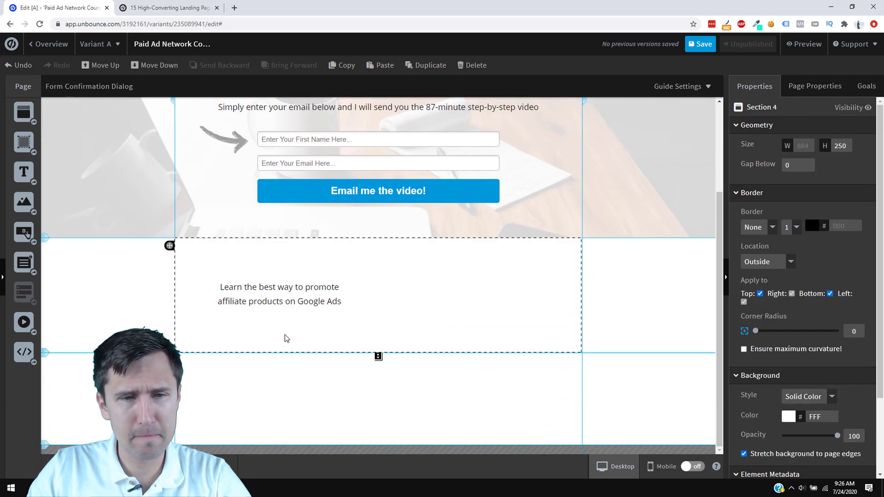
{"action": "left_click", "coordinate": [279, 288]}
{"action": "double_click", "coordinate": [278, 288]}
{"action": "left_click", "coordinate": [763, 233]}
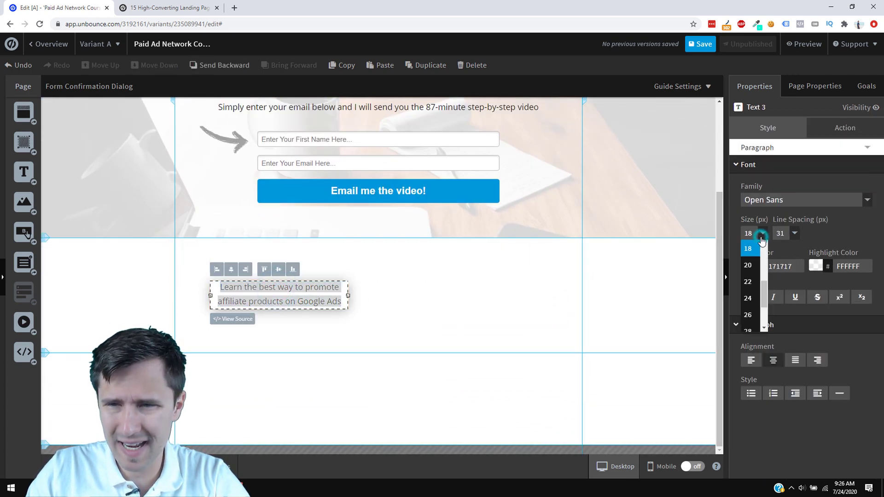
{"action": "left_click", "coordinate": [752, 289]}
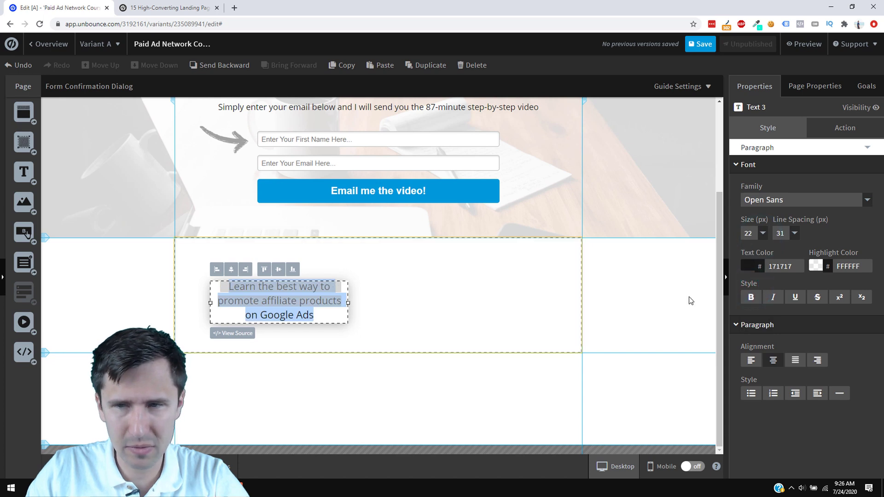
{"action": "left_click_drag", "start_coordinate": [346, 304], "coordinate": [324, 288]}
{"action": "left_click", "coordinate": [421, 286]}
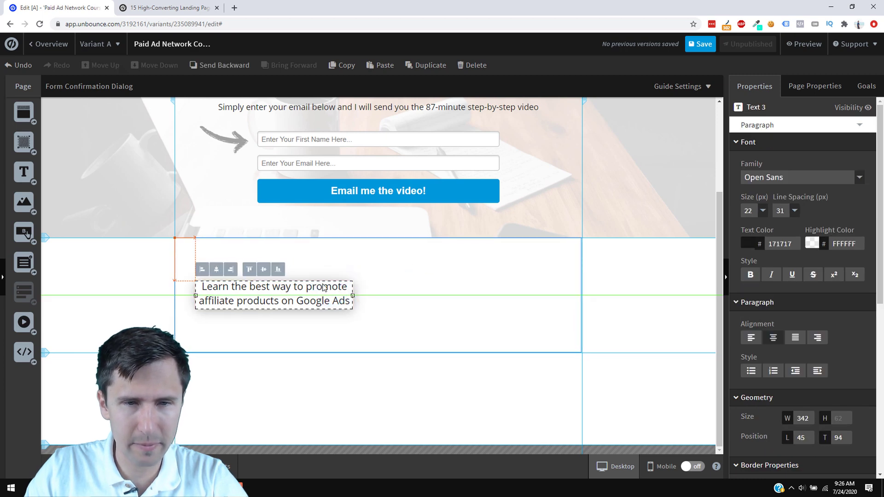
{"action": "left_click", "coordinate": [419, 270]}
Change the sign-up form's confirmation action to Go to URL
{"action": "scroll", "coordinate": [464, 386], "scroll_direction": "up", "scroll_amount": 3}
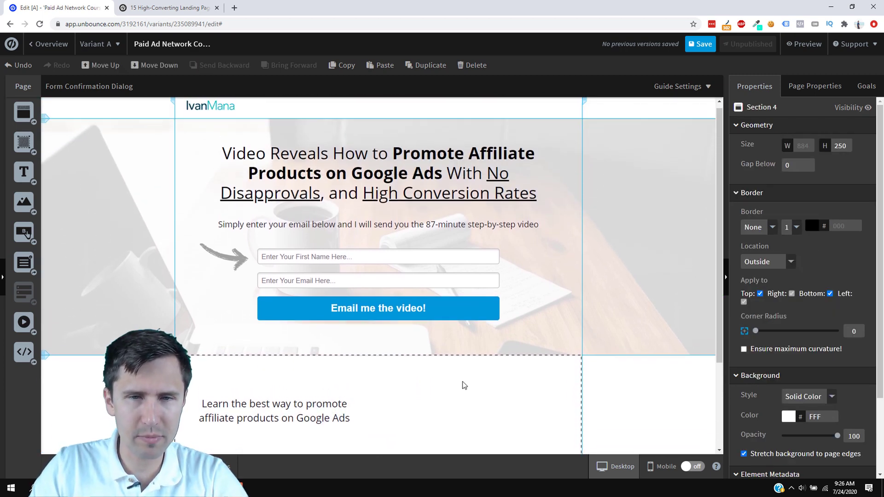
{"action": "scroll", "coordinate": [459, 384], "scroll_direction": "down", "scroll_amount": 2}
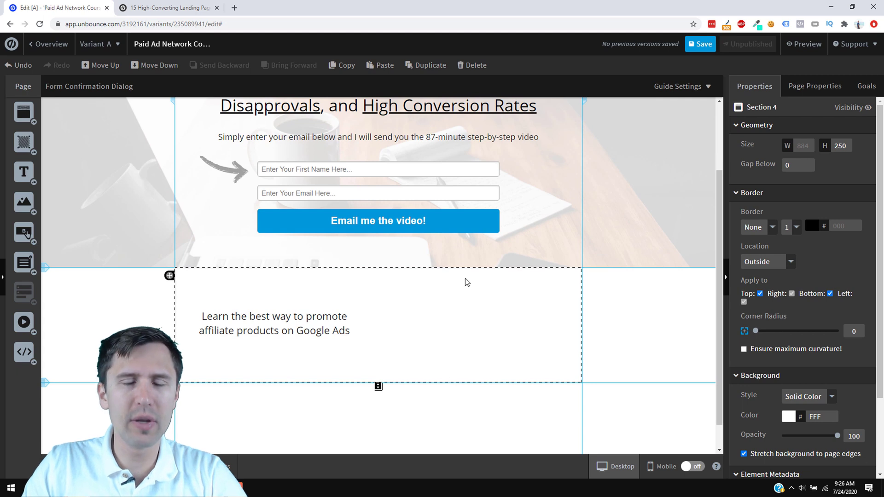
{"action": "left_click", "coordinate": [430, 192]}
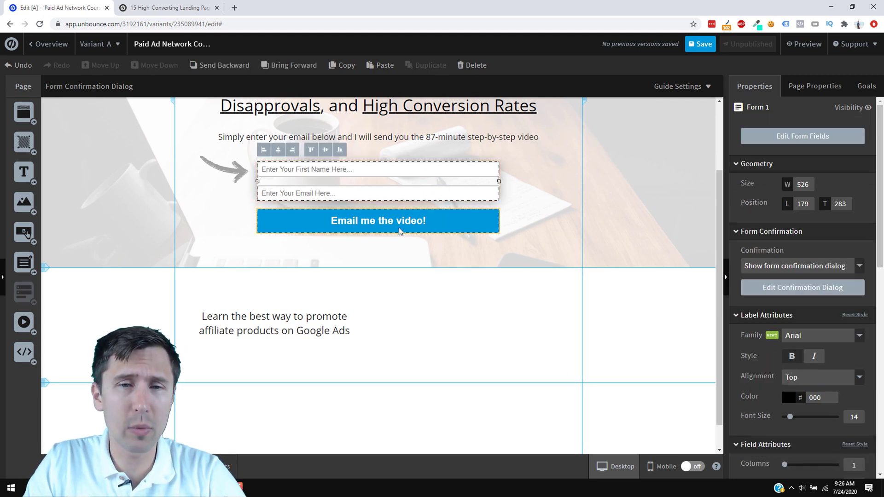
{"action": "scroll", "coordinate": [371, 309], "scroll_direction": "up", "scroll_amount": 2}
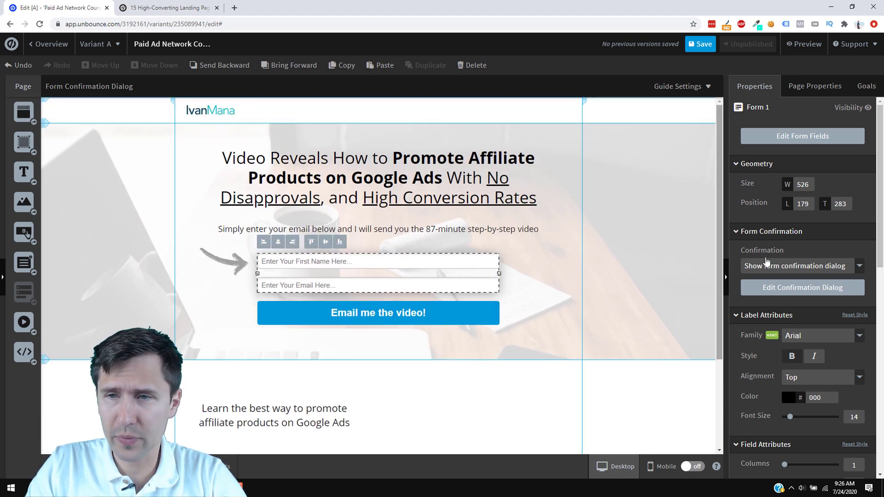
{"action": "left_click", "coordinate": [803, 263]}
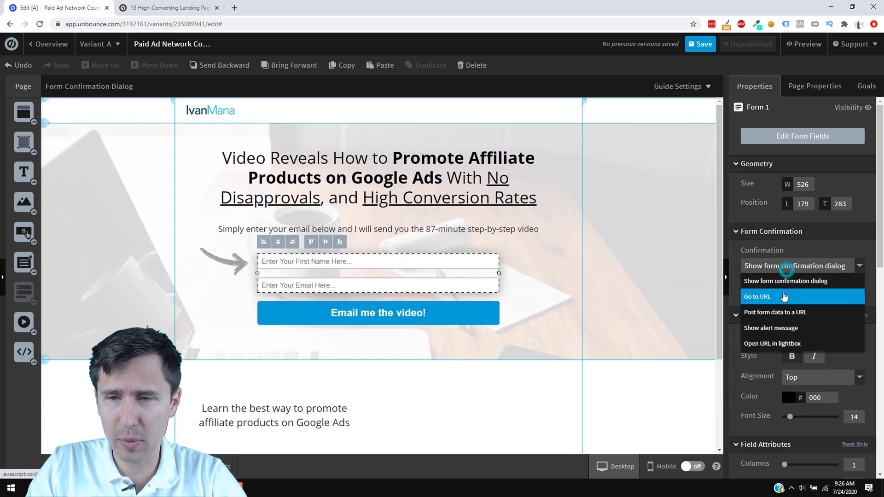
{"action": "left_click", "coordinate": [771, 298]}
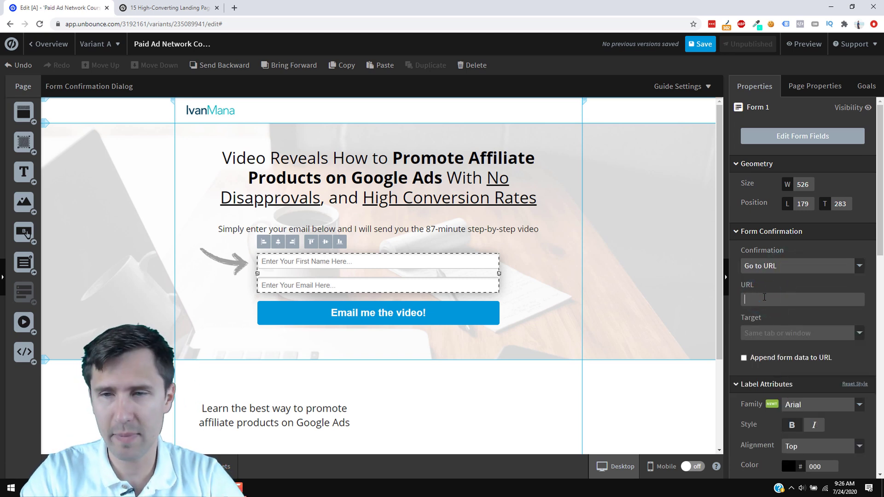
{"action": "type", "text": "https://www.amarketingesse"}
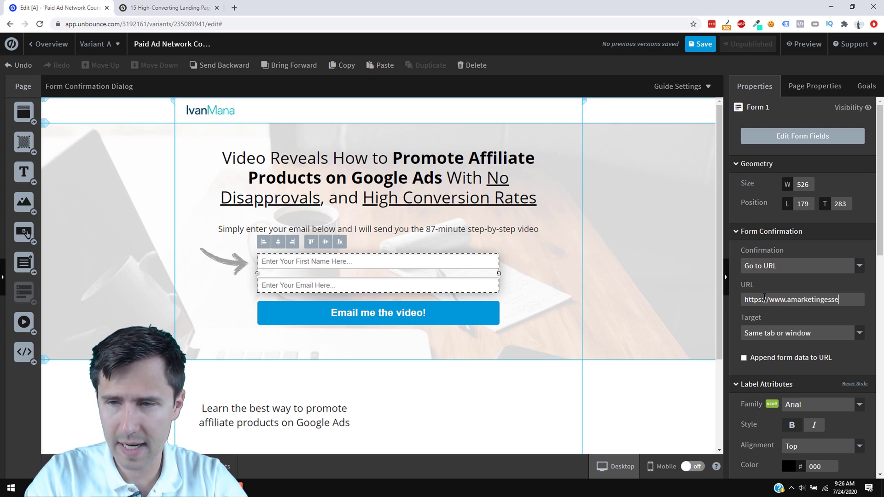
{"action": "type", "text": "ntials."}
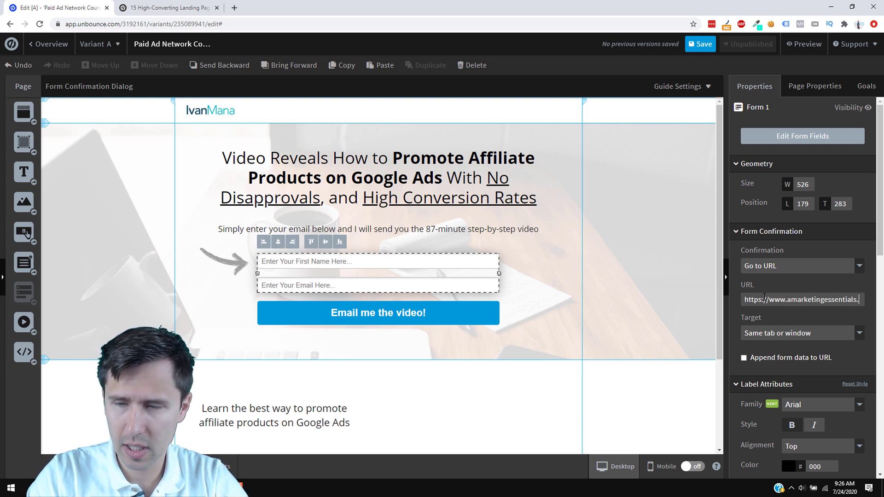
{"action": "type", "text": "com/all-co"}
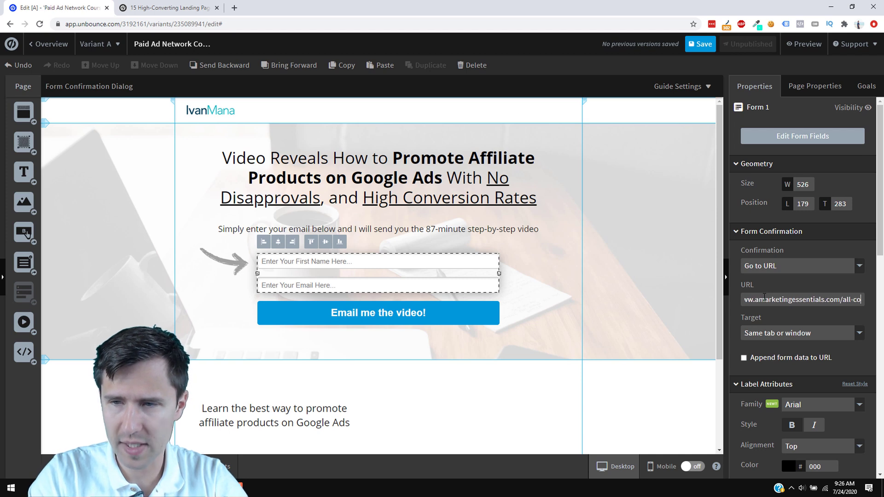
{"action": "type", "text": "urses"}
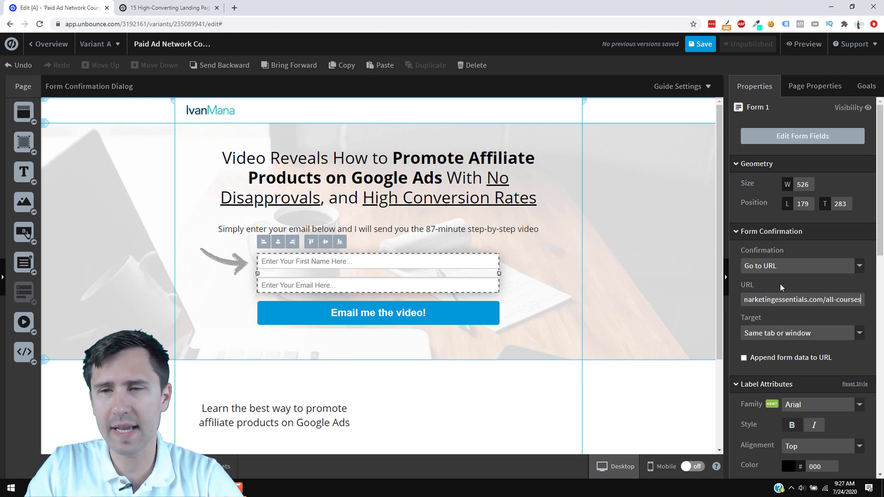
{"action": "left_click", "coordinate": [777, 268]}
{"action": "left_click", "coordinate": [778, 272]}
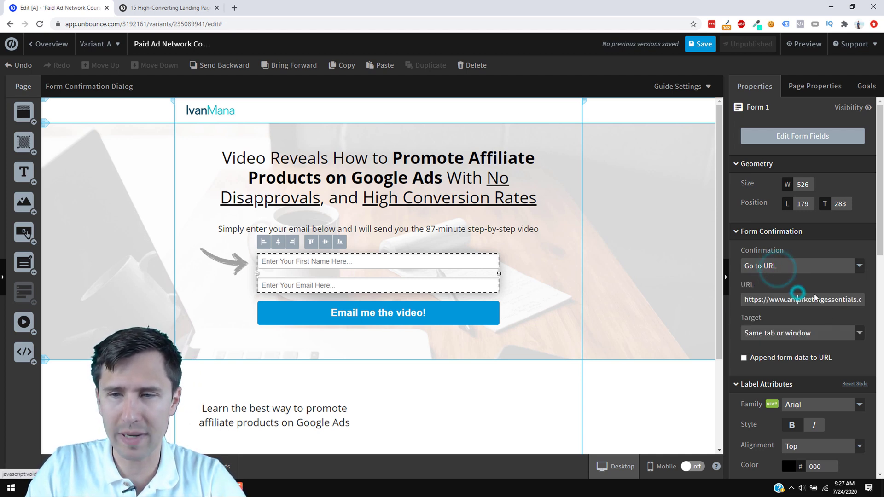
{"action": "triple_click", "coordinate": [801, 299]}
{"action": "left_click", "coordinate": [570, 297]}
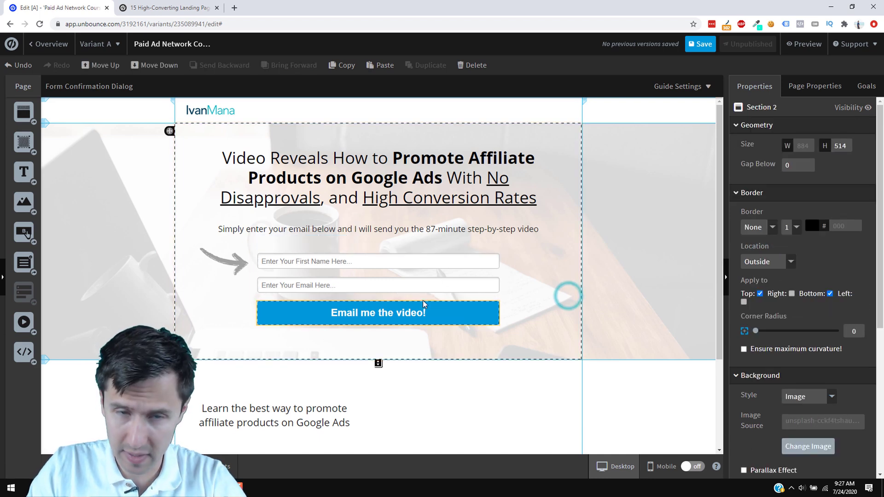
Check the example page's course section and add a text box reading "What you'll learn:" beside the existing text in the white section
{"action": "scroll", "coordinate": [382, 325], "scroll_direction": "down", "scroll_amount": 2}
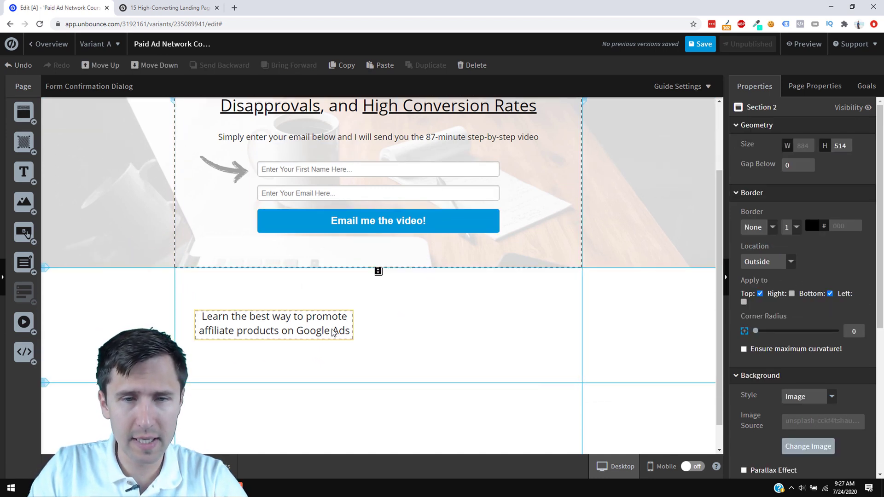
{"action": "left_click", "coordinate": [167, 7]}
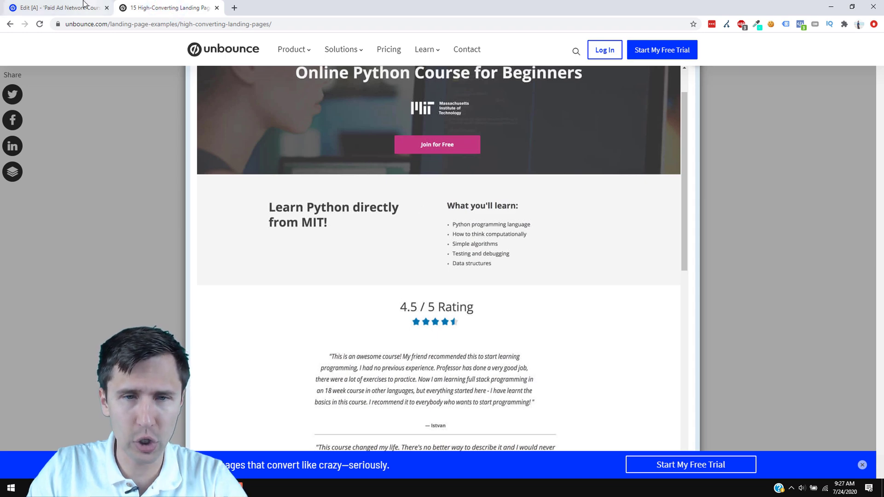
{"action": "left_click", "coordinate": [69, 7]}
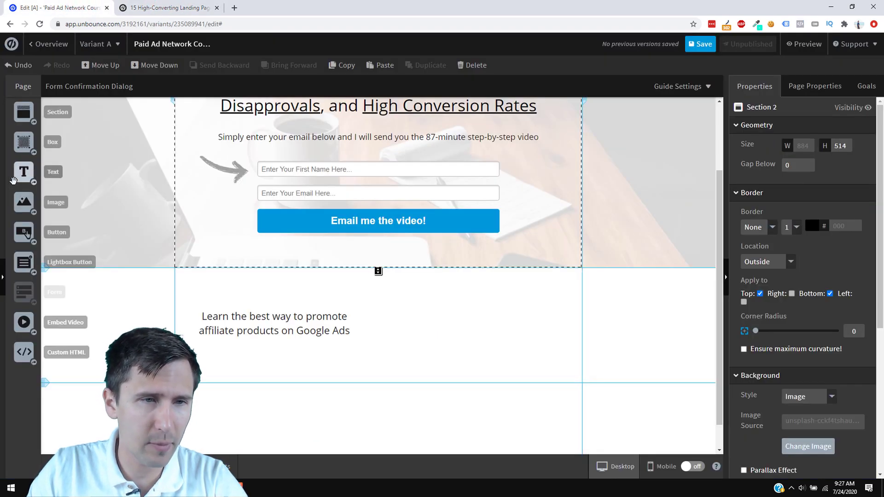
{"action": "left_click_drag", "start_coordinate": [24, 172], "coordinate": [429, 302]}
{"action": "double_click", "coordinate": [429, 297]}
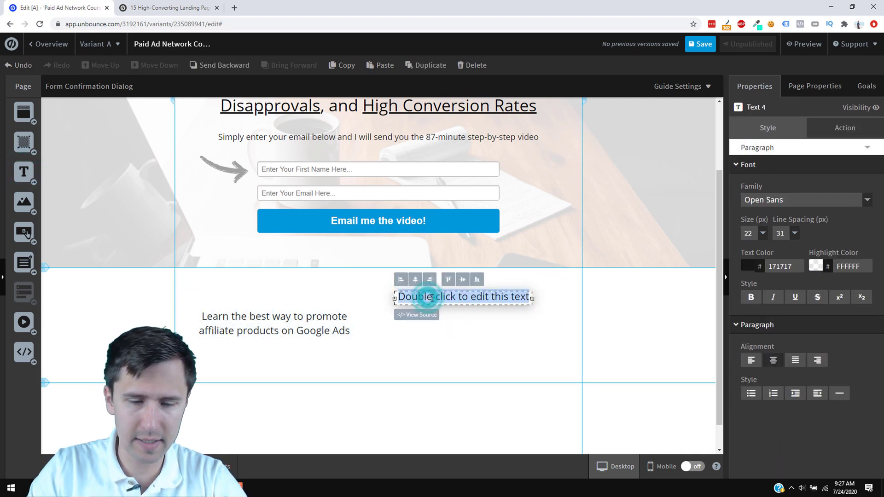
{"action": "type", "text": "What you'll"}
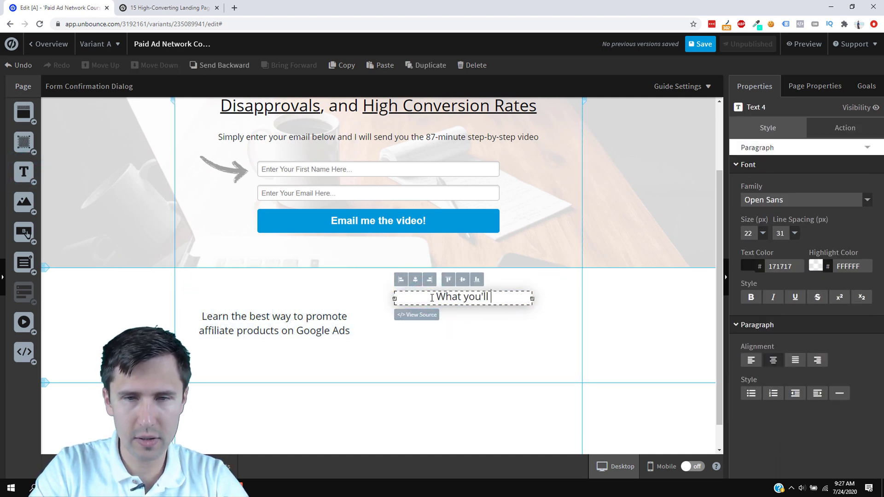
{"action": "type", "text": " learn:"}
Make the "What you'll learn:" heading bold
{"action": "left_click_drag", "start_coordinate": [422, 297], "coordinate": [509, 298]}
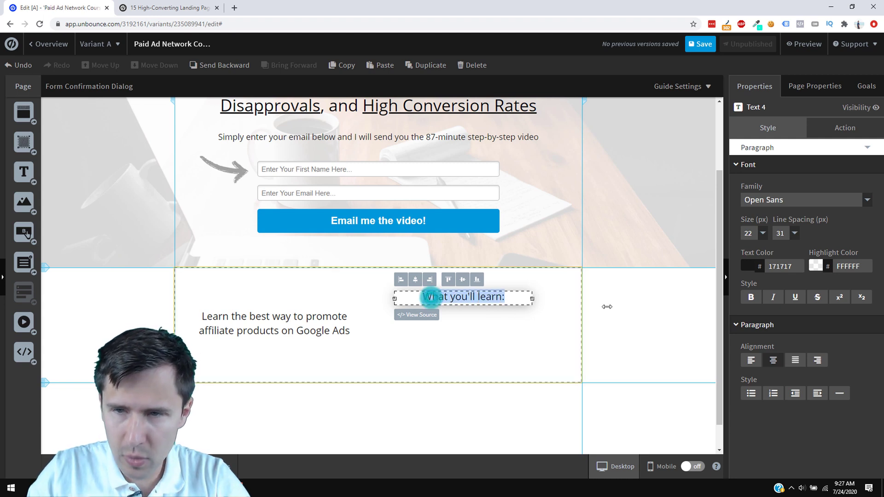
{"action": "left_click", "coordinate": [751, 298]}
{"action": "left_click", "coordinate": [579, 330]}
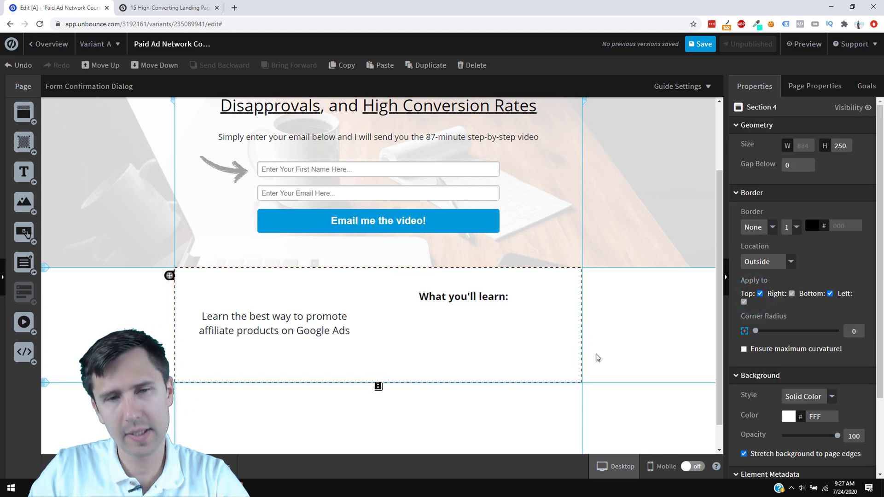
Narrow the "What you'll learn:" box to about 204 px and place it about 547 px from the section's left and 47 px from its top
{"action": "left_click", "coordinate": [475, 293]}
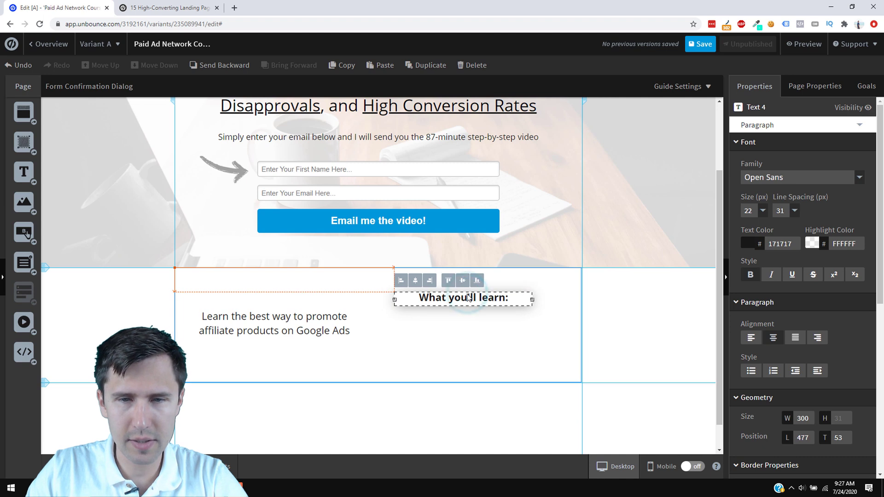
{"action": "left_click", "coordinate": [261, 332]}
{"action": "scroll", "coordinate": [351, 386], "scroll_direction": "up", "scroll_amount": 2}
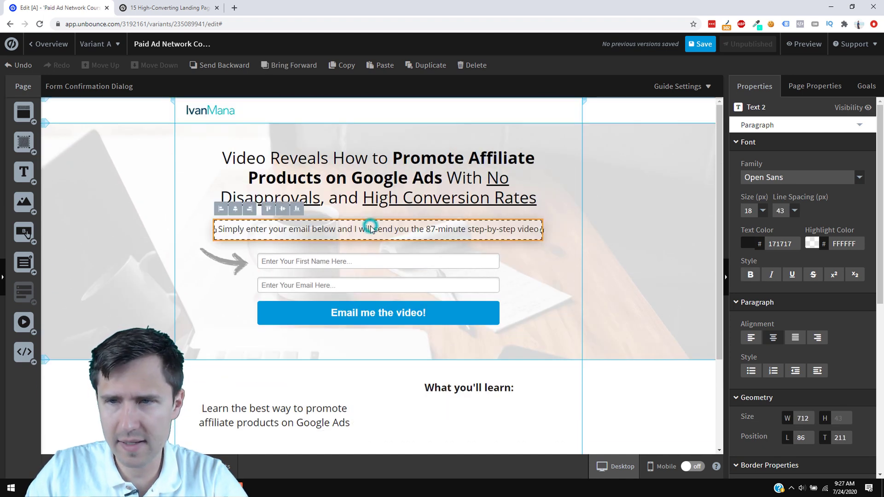
{"action": "left_click", "coordinate": [371, 227]}
{"action": "scroll", "coordinate": [482, 357], "scroll_direction": "down", "scroll_amount": 2}
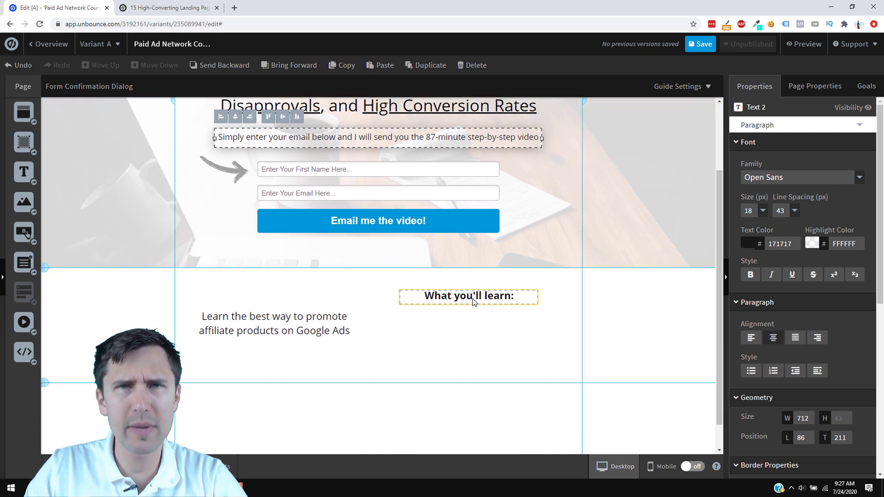
{"action": "left_click", "coordinate": [498, 299]}
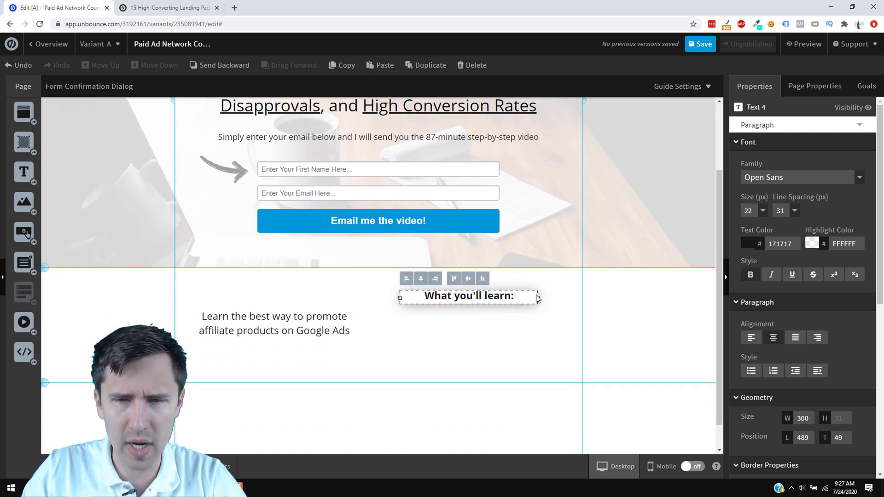
{"action": "left_click_drag", "start_coordinate": [535, 297], "coordinate": [485, 300]}
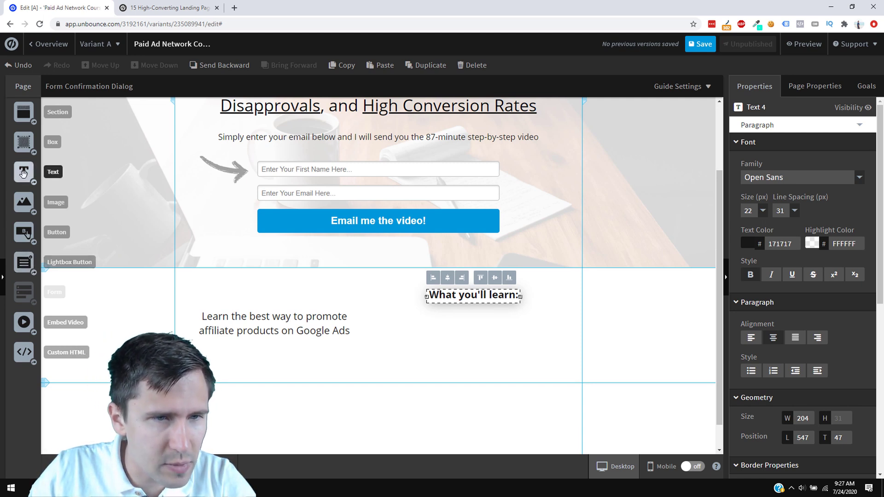
Add a 300 px wide text box below the "What you'll learn:" heading and clear its placeholder text
{"action": "left_click_drag", "start_coordinate": [23, 172], "coordinate": [499, 351]}
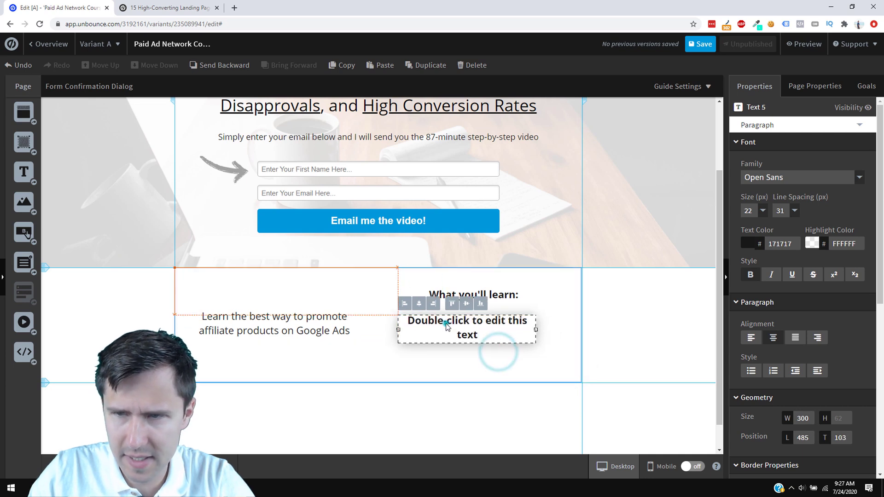
{"action": "double_click", "coordinate": [446, 323]}
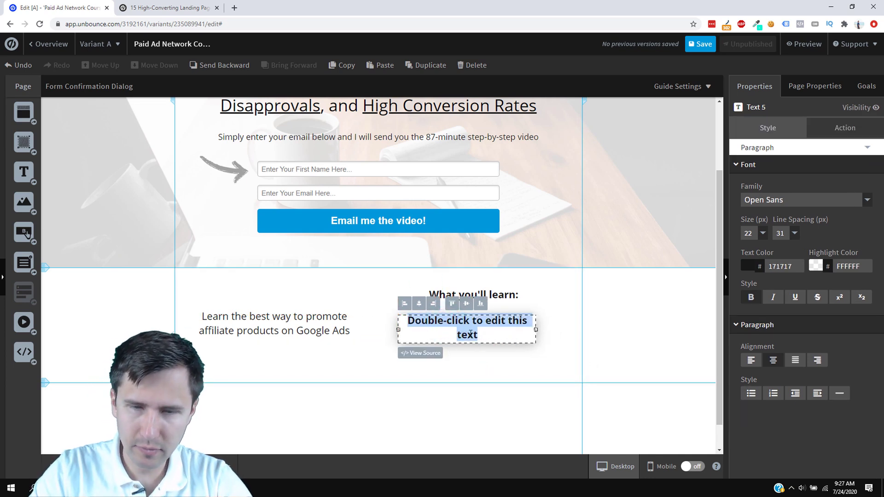
{"action": "key", "text": "BackSpace"}
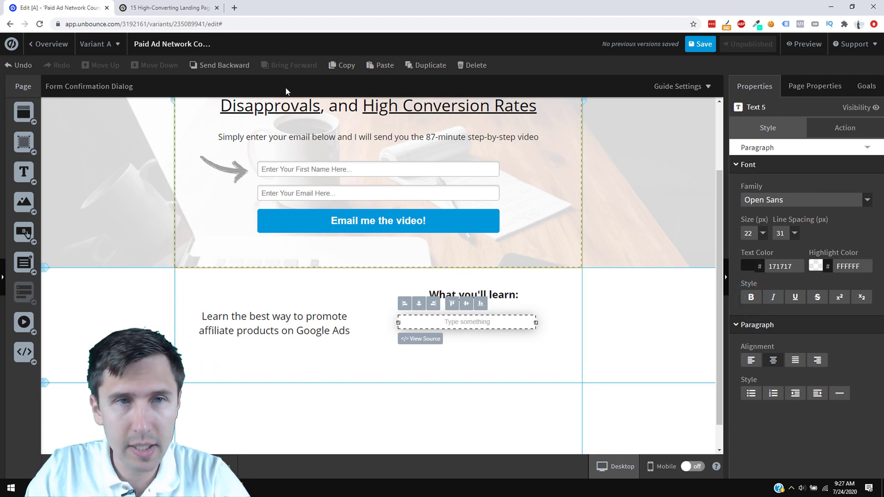
{"action": "left_click", "coordinate": [176, 5]}
{"action": "left_click", "coordinate": [102, 9]}
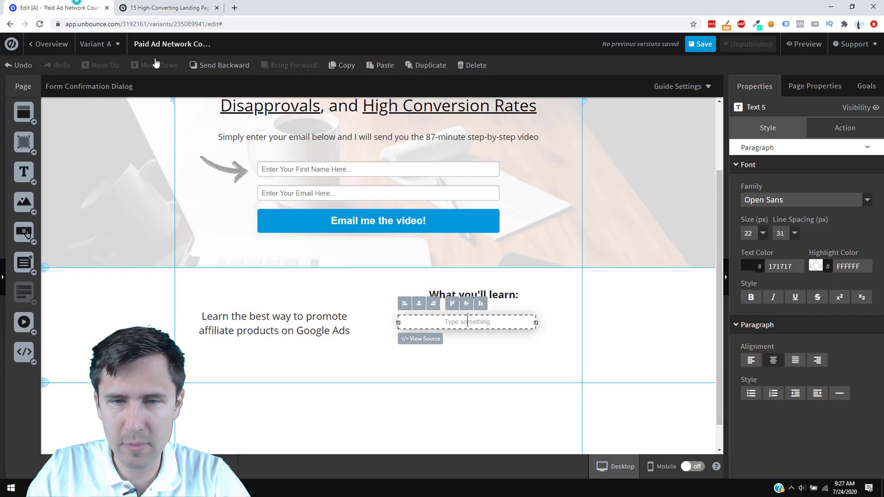
Set the empty text box's font size to 18 px and format it as a bulleted list
{"action": "left_click", "coordinate": [763, 234]}
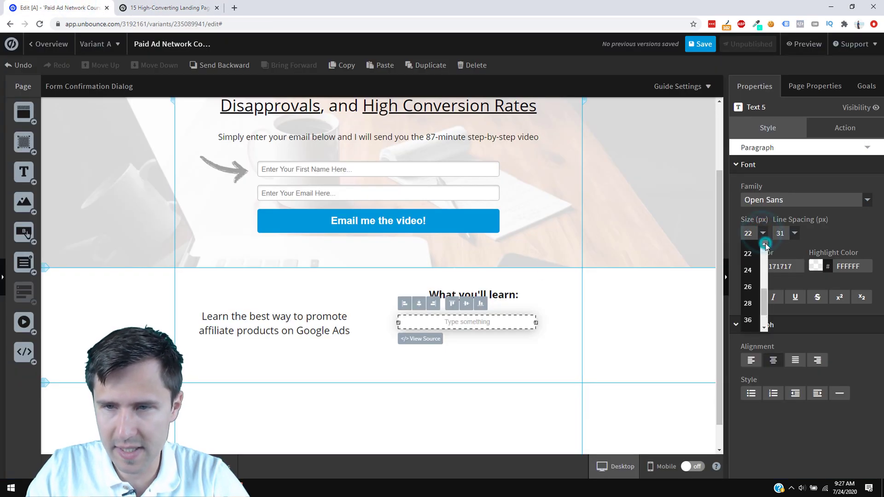
{"action": "left_click", "coordinate": [756, 254]}
{"action": "left_click", "coordinate": [752, 233]}
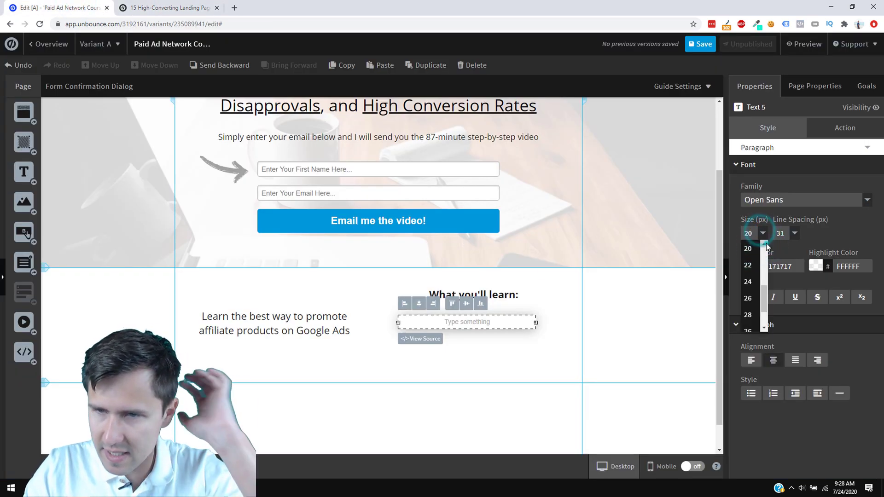
{"action": "left_click", "coordinate": [754, 252]}
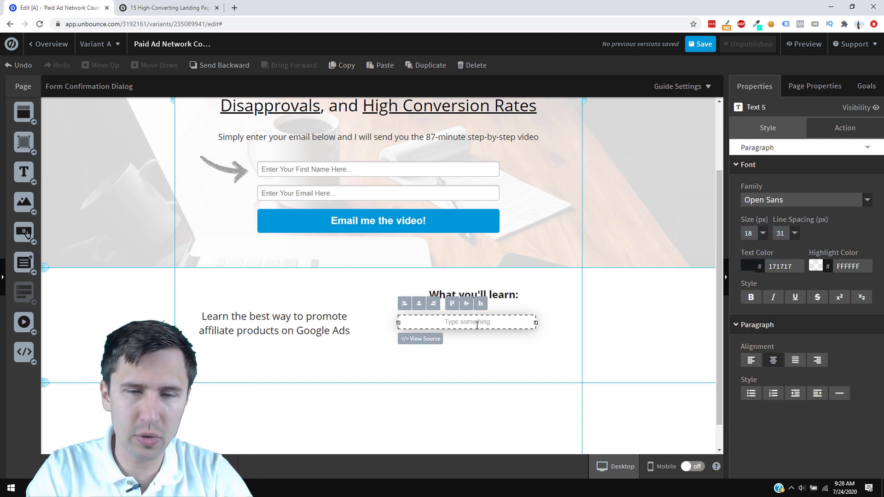
{"action": "left_click", "coordinate": [752, 396]}
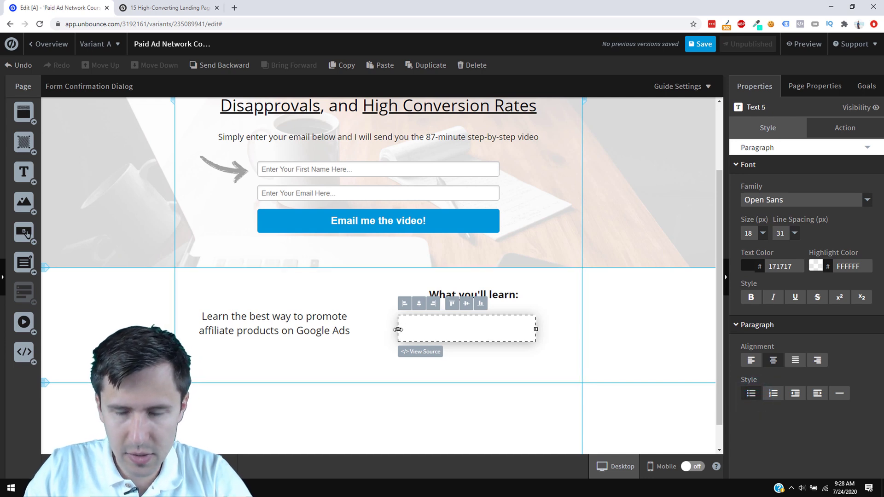
{"action": "left_click", "coordinate": [459, 329]}
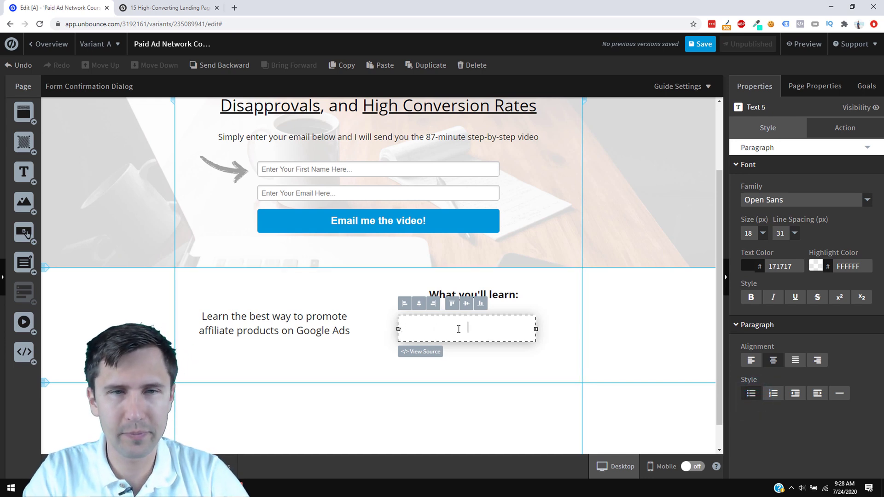
Enter "Step-by-step process for promoting on Google Ads" as the first bullet and start a second bullet
{"action": "scroll", "coordinate": [511, 371], "scroll_direction": "up", "scroll_amount": 1}
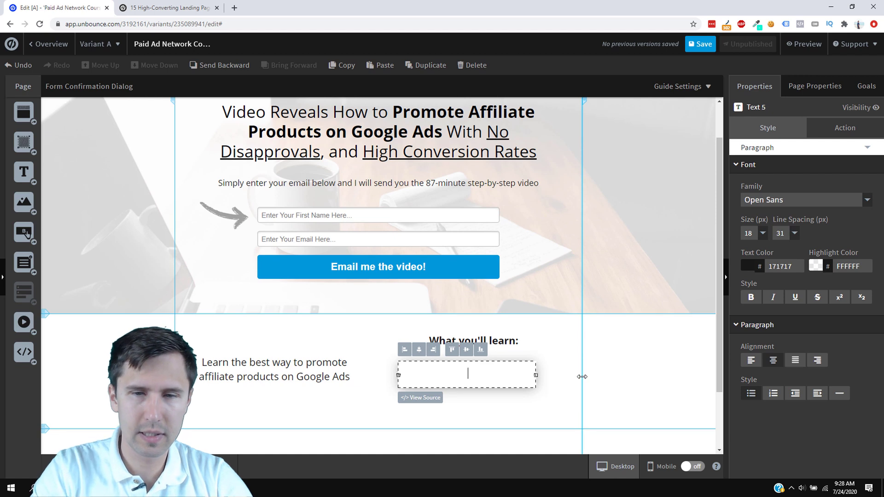
{"action": "type", "text": "Step-by-"}
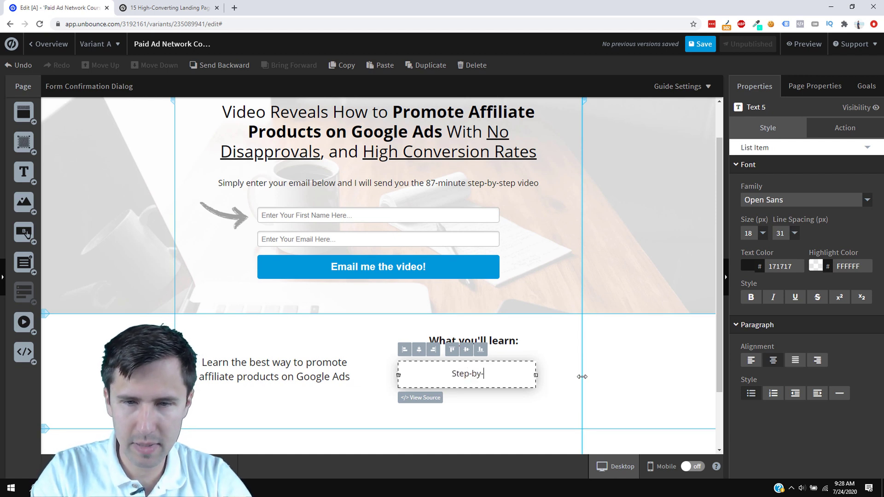
{"action": "type", "text": "step process for"}
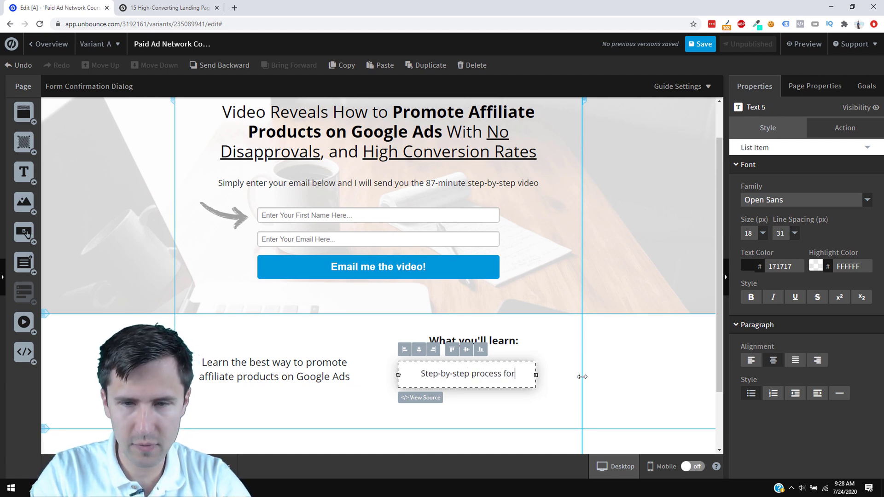
{"action": "type", "text": " promoting on Google A"}
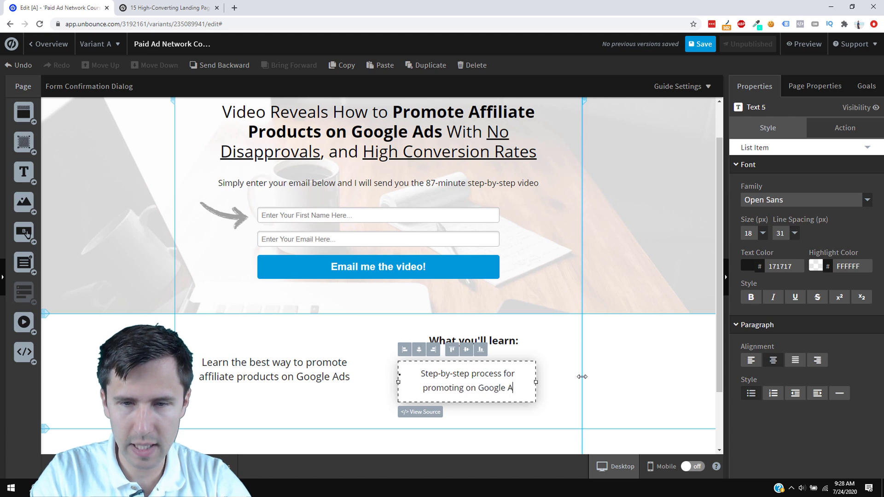
{"action": "type", "text": "ds"}
{"action": "key", "text": "Return"}
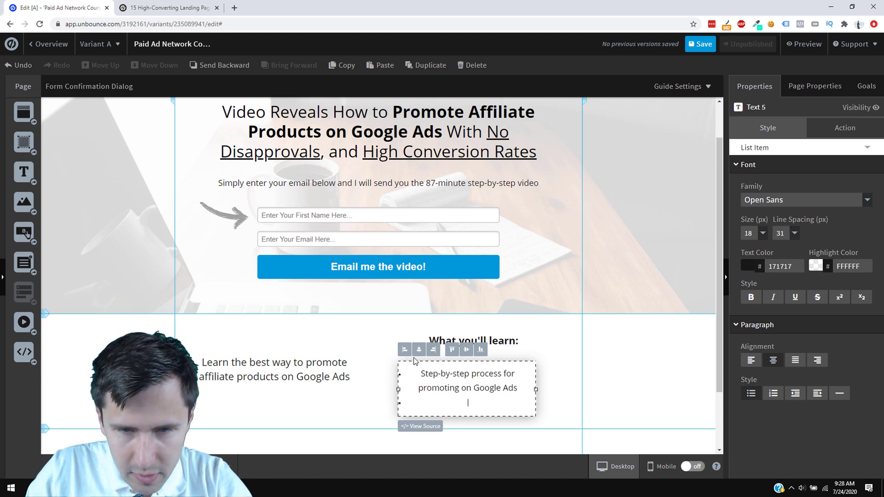
Reposition the bullet list box under the heading, about 499 px from the section's left edge and 94 px from its top
{"action": "left_click_drag", "start_coordinate": [416, 361], "coordinate": [193, 361]}
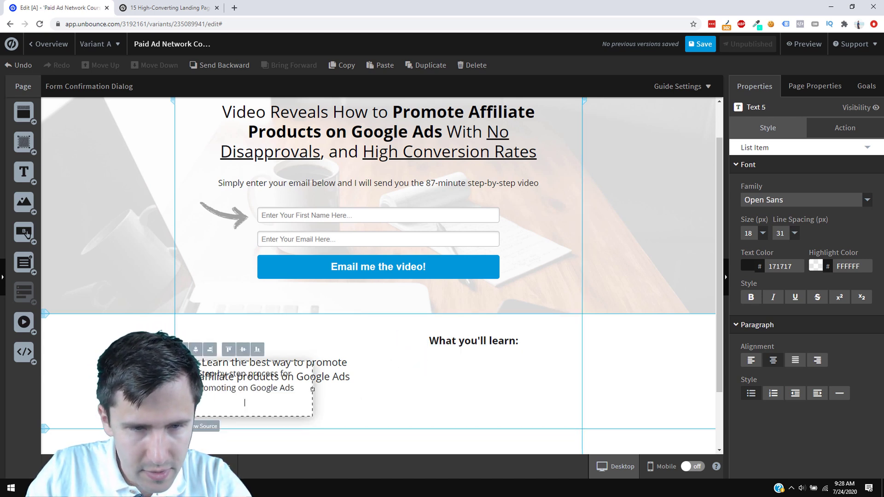
{"action": "left_click", "coordinate": [336, 389]}
{"action": "left_click_drag", "start_coordinate": [208, 390], "coordinate": [451, 385]}
Left-align the first bullet of the list and place the text cursor in the empty second bullet
{"action": "double_click", "coordinate": [450, 385]}
{"action": "triple_click", "coordinate": [450, 386]}
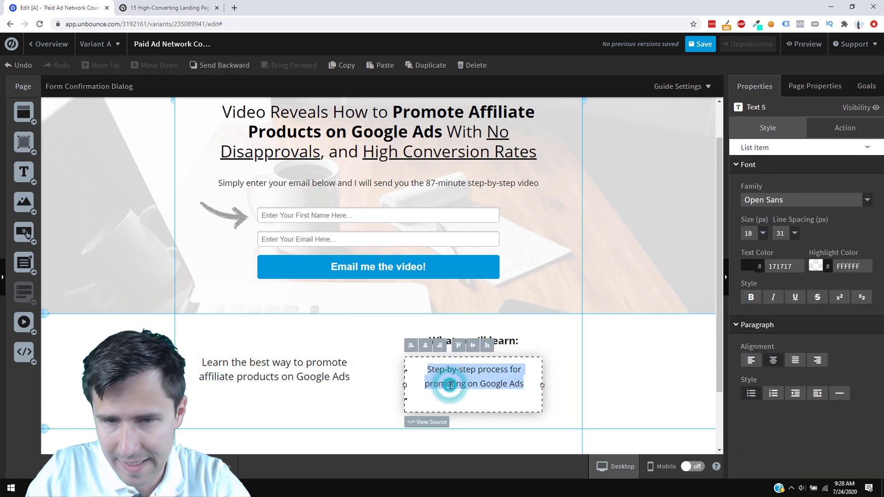
{"action": "left_click", "coordinate": [750, 361]}
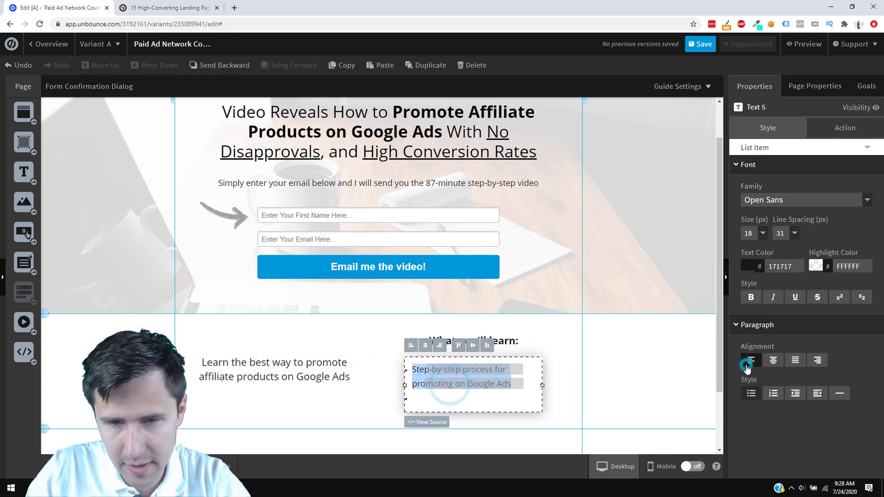
{"action": "left_click", "coordinate": [591, 385]}
{"action": "double_click", "coordinate": [473, 382]}
{"action": "left_click", "coordinate": [448, 394]}
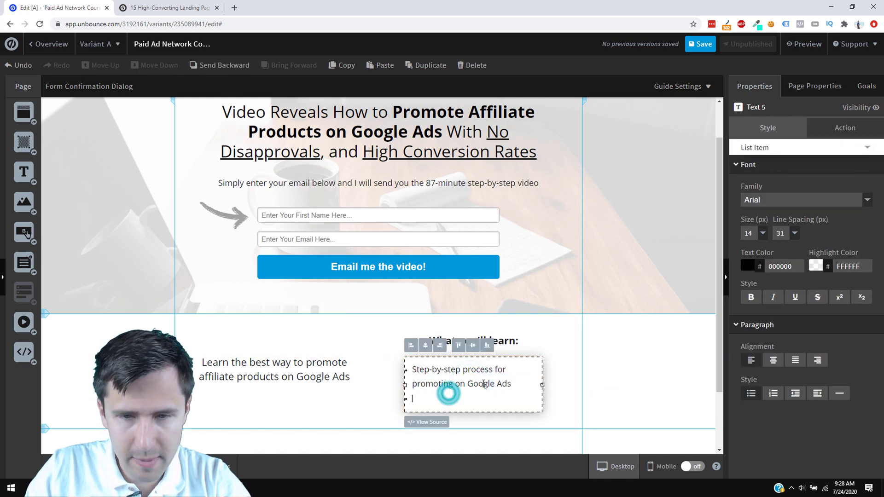
Set the first bullet's font size to 16 px and widen the list box so the bullet fits on one line
{"action": "left_click", "coordinate": [545, 389]}
{"action": "left_click", "coordinate": [503, 377]}
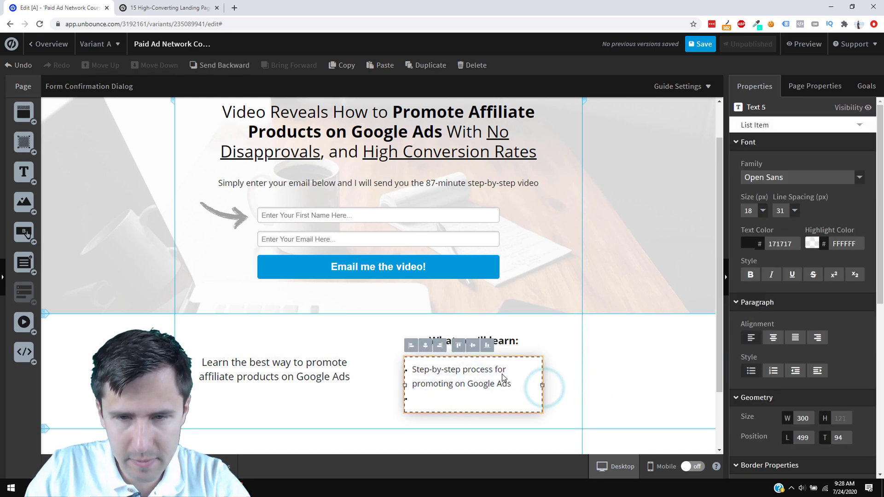
{"action": "triple_click", "coordinate": [473, 387]}
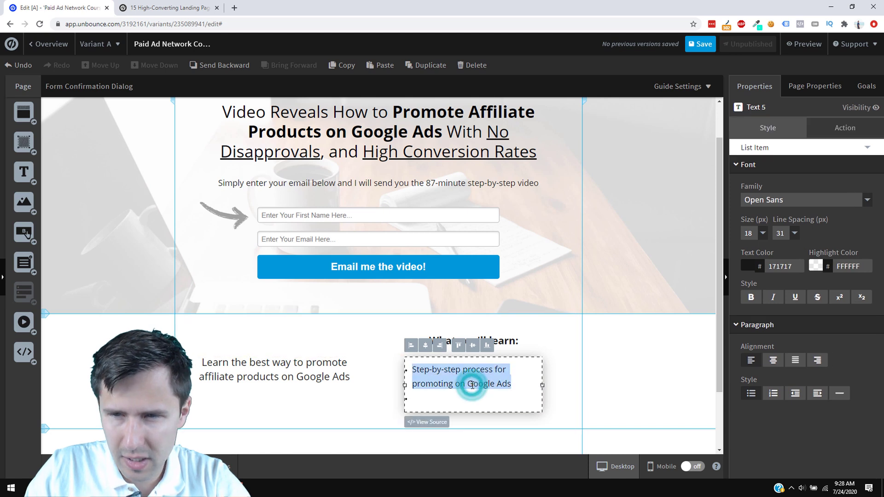
{"action": "left_click", "coordinate": [762, 234]}
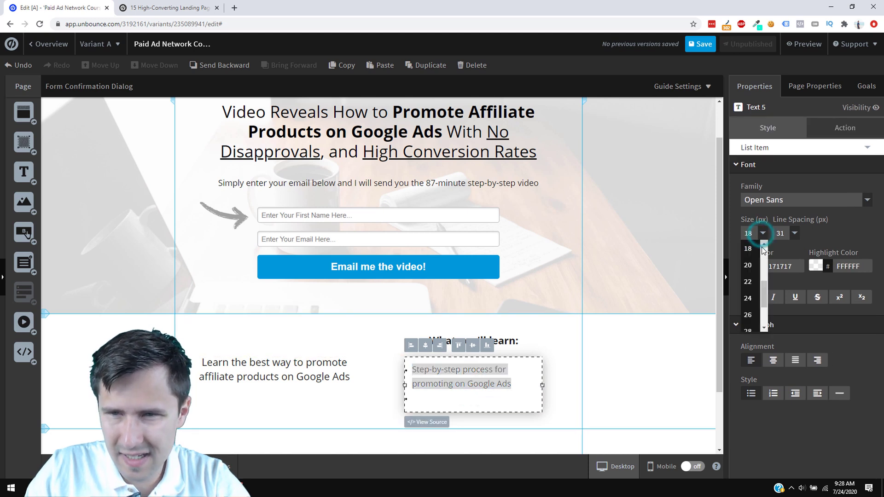
{"action": "scroll", "coordinate": [755, 277], "scroll_direction": "up", "scroll_amount": 1}
{"action": "left_click", "coordinate": [748, 249]}
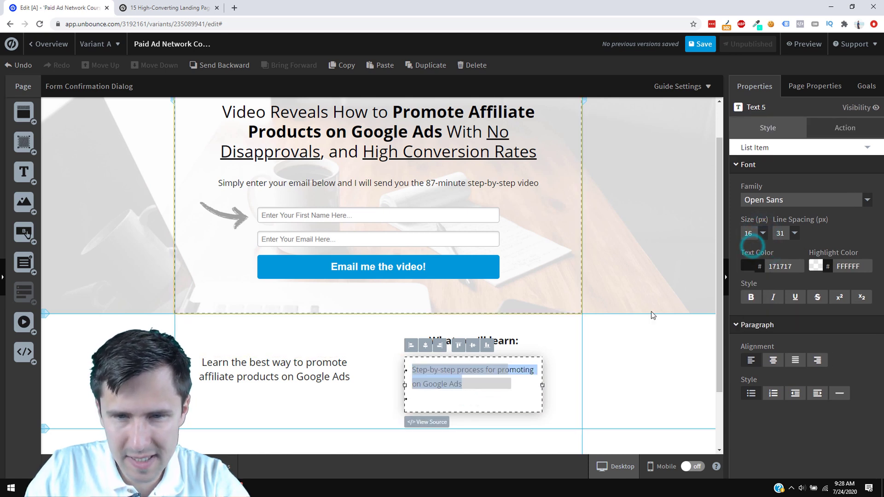
{"action": "left_click_drag", "start_coordinate": [542, 385], "coordinate": [598, 384]}
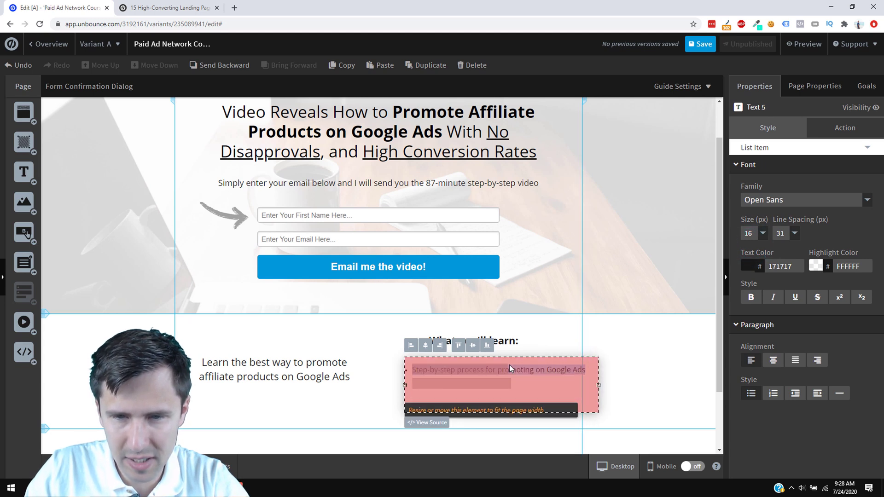
Move the bullet list box under the "What you'll learn:" heading, to 438 px from the section's left edge and 94 px from its top
{"action": "left_click_drag", "start_coordinate": [505, 368], "coordinate": [477, 370]}
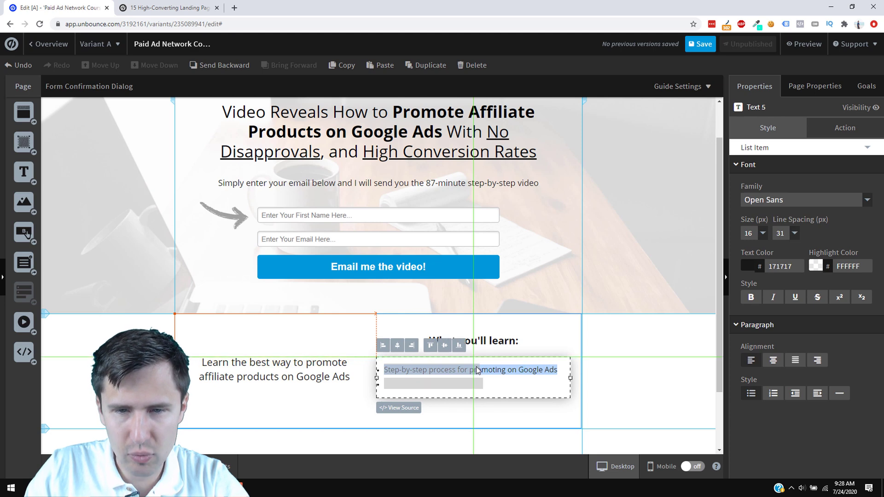
{"action": "left_click", "coordinate": [613, 361]}
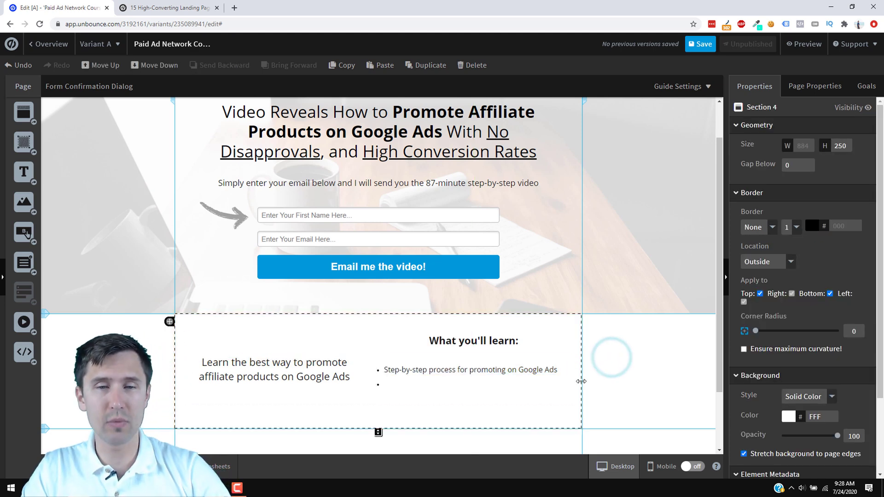
Enter "How to create a good landing page" as the second bullet and set its font size to 16 px
{"action": "left_click", "coordinate": [451, 377]}
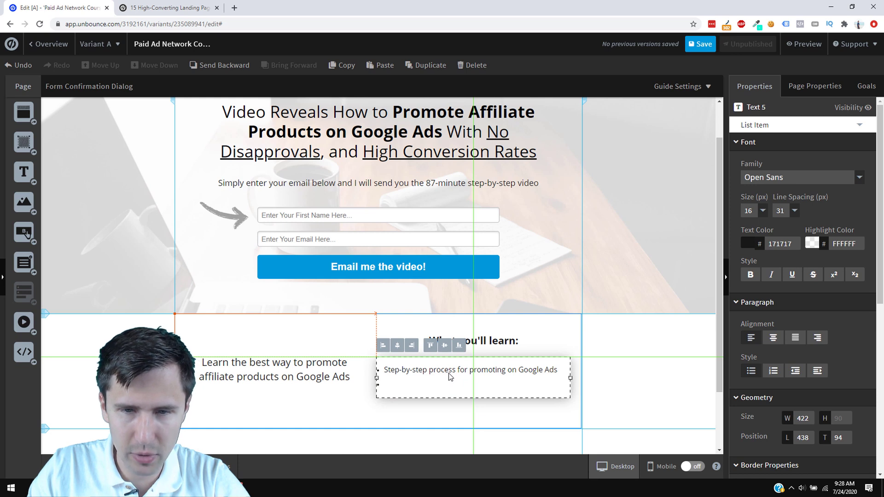
{"action": "double_click", "coordinate": [417, 382]}
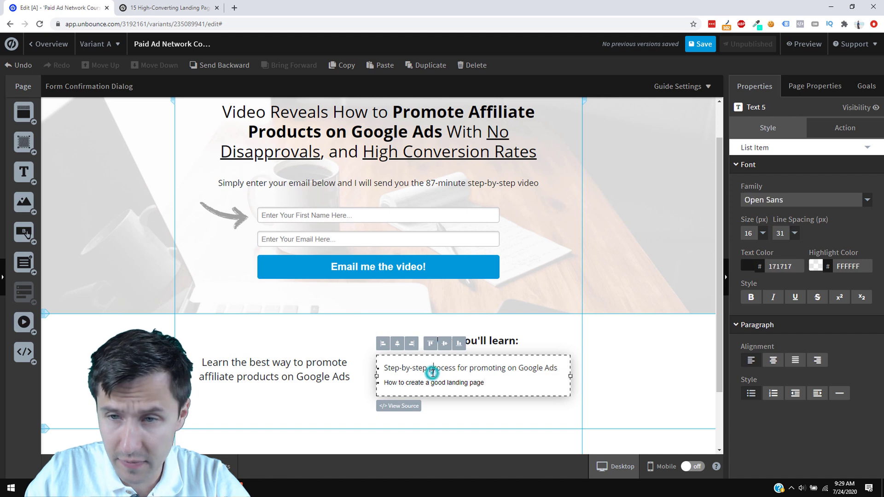
{"action": "triple_click", "coordinate": [433, 373]}
{"action": "triple_click", "coordinate": [441, 384]}
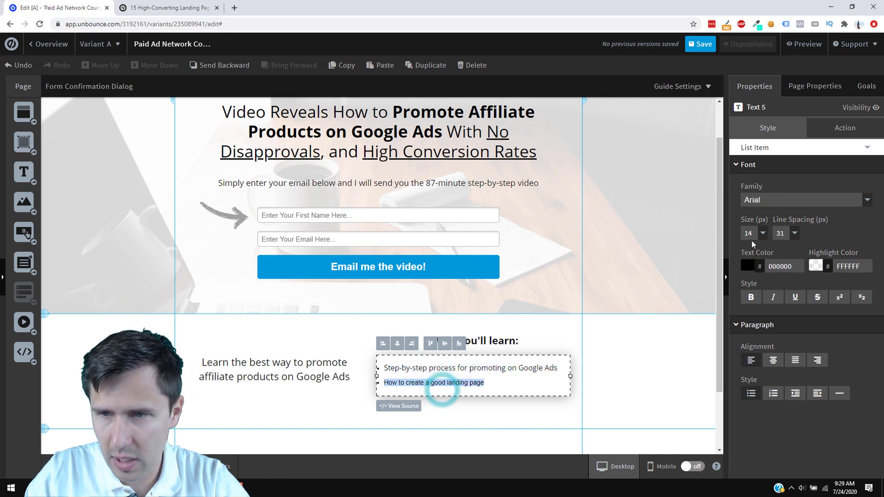
{"action": "left_click", "coordinate": [764, 233]}
{"action": "left_click", "coordinate": [749, 259]}
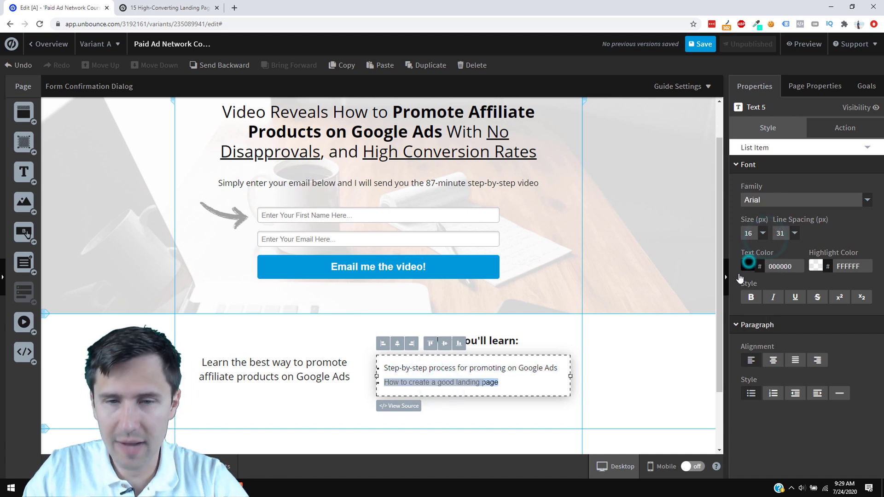
{"action": "left_click", "coordinate": [614, 370]}
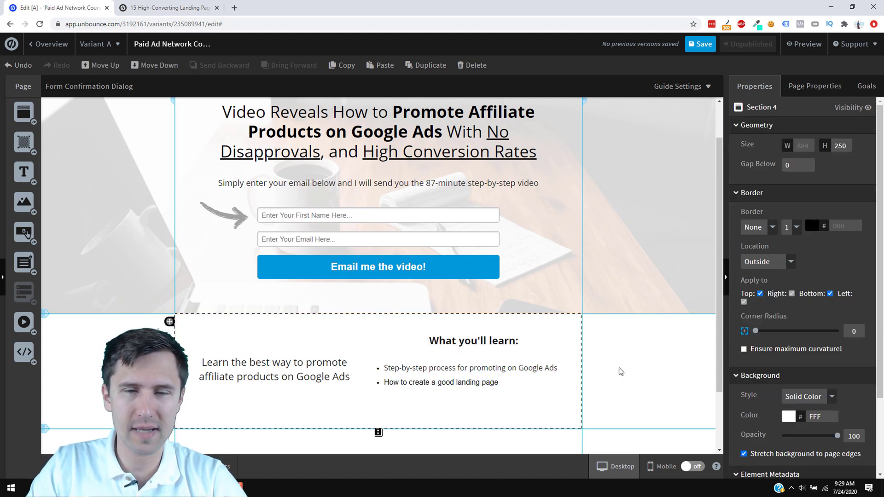
Change the second bullet's font family to Open Sans
{"action": "left_click", "coordinate": [501, 383]}
{"action": "left_click", "coordinate": [470, 375]}
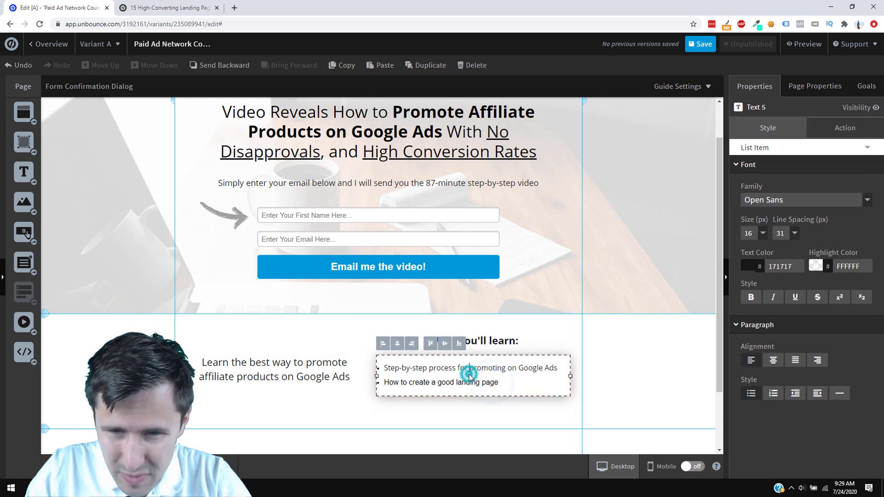
{"action": "triple_click", "coordinate": [461, 380]}
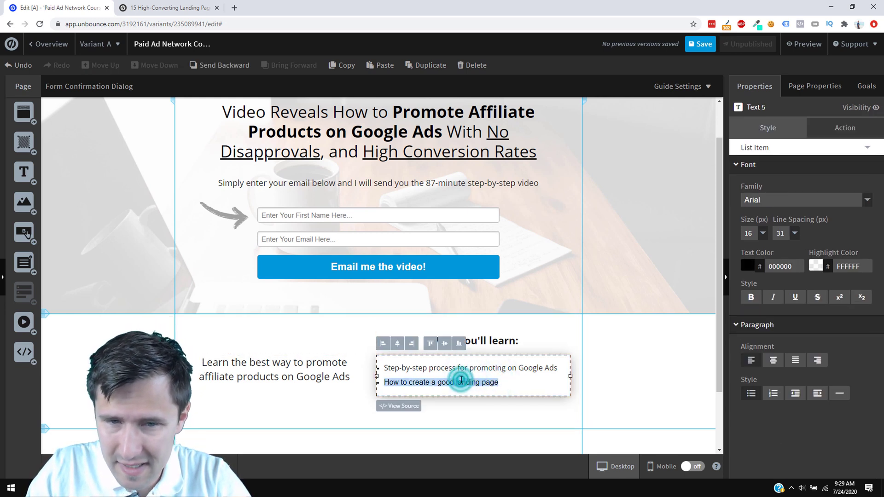
{"action": "left_click", "coordinate": [783, 207]}
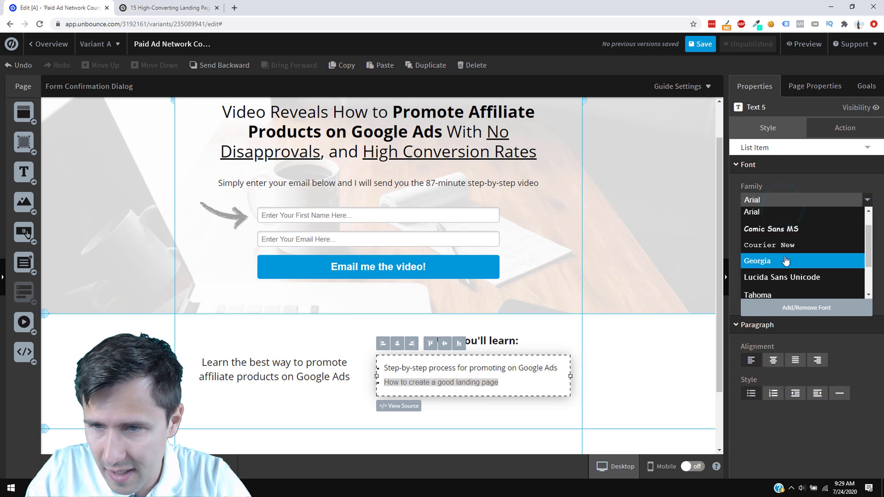
{"action": "scroll", "coordinate": [784, 257], "scroll_direction": "down", "scroll_amount": 2}
{"action": "scroll", "coordinate": [786, 262], "scroll_direction": "up", "scroll_amount": 3}
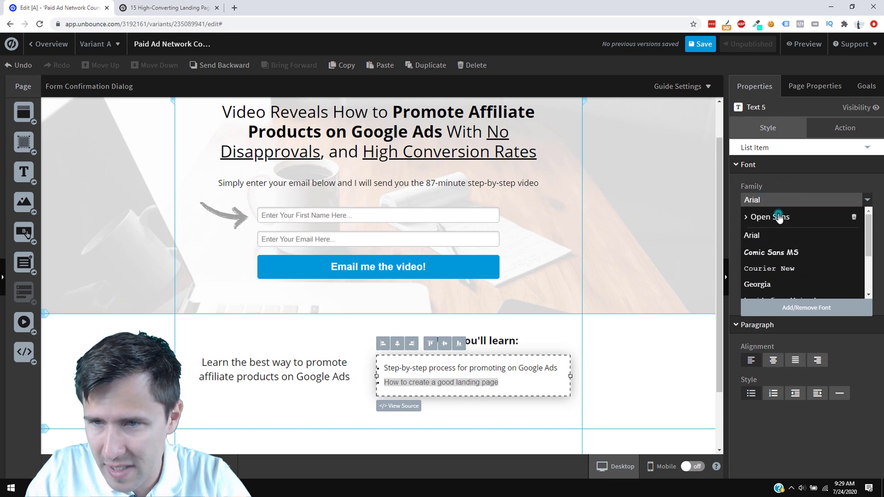
Set the font of the "How to create a good landing page" bullet to Open Sans
{"action": "left_click", "coordinate": [778, 217]}
{"action": "left_click", "coordinate": [802, 272]}
{"action": "left_click", "coordinate": [614, 369]}
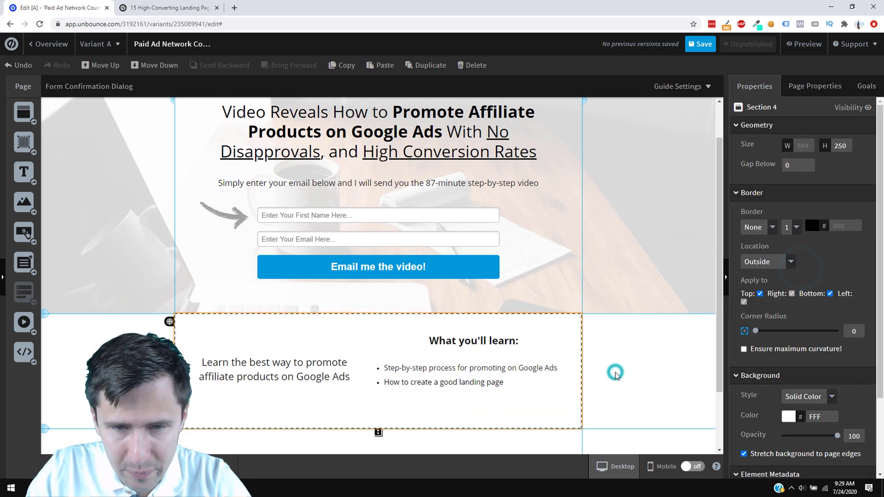
Add a third bullet reading "How to properly track your sales" to the "What you'll learn" list
{"action": "left_click", "coordinate": [502, 383]}
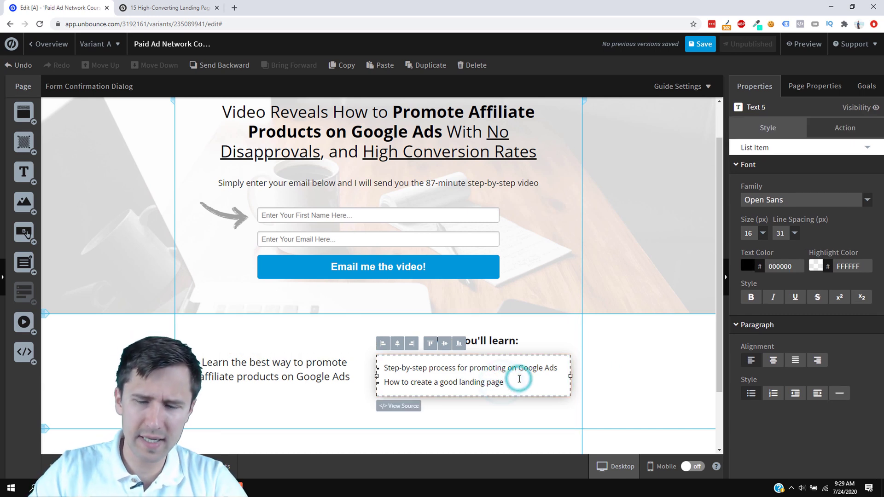
{"action": "key", "text": "Return"}
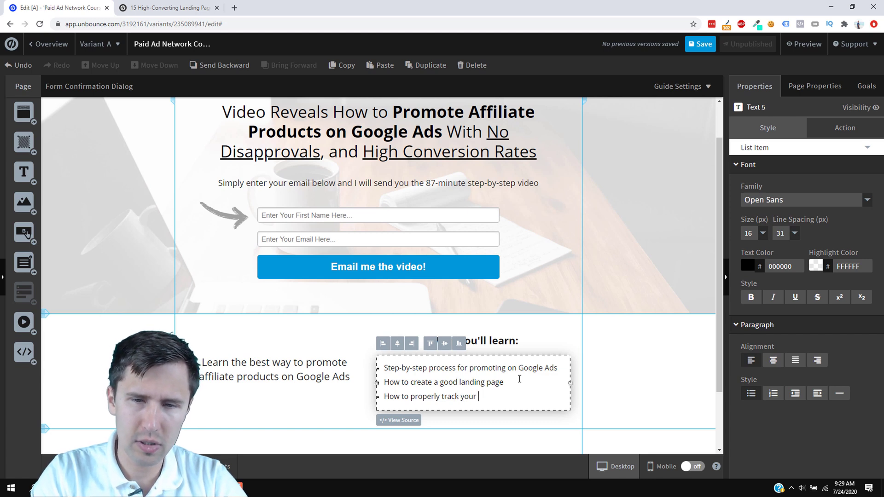
{"action": "left_click", "coordinate": [645, 394]}
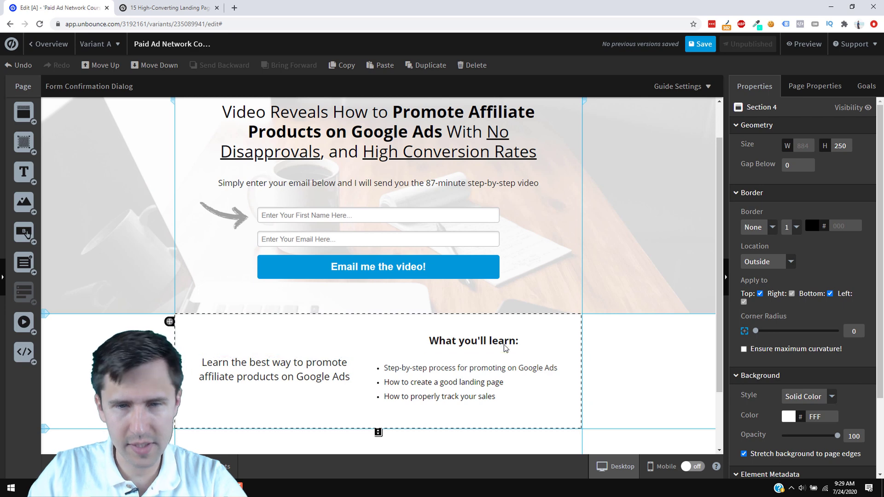
Make the "Learn the best way to promote affiliate products on Google Ads" text bold and narrow its box to 270 px
{"action": "left_click", "coordinate": [196, 4]}
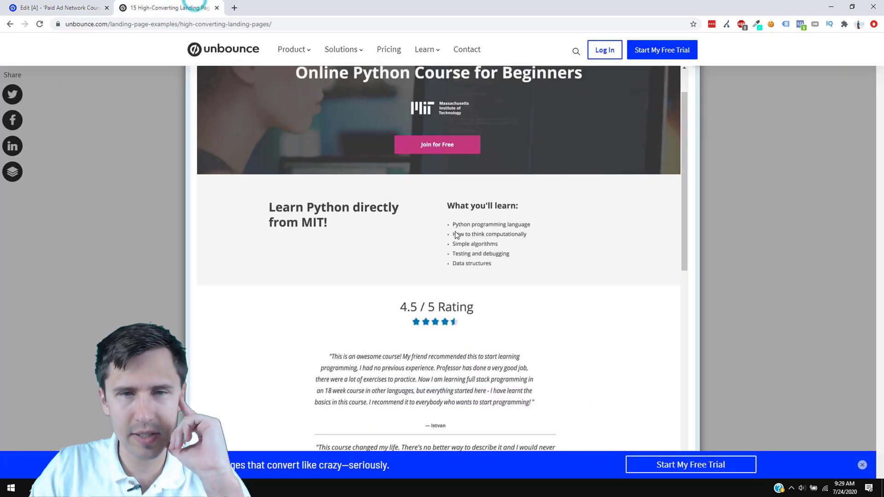
{"action": "left_click", "coordinate": [54, 2]}
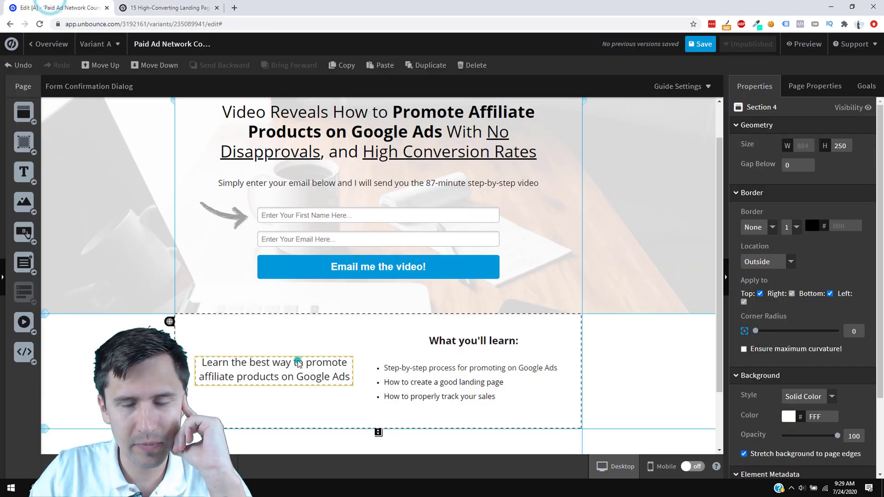
{"action": "double_click", "coordinate": [299, 364]}
{"action": "left_click", "coordinate": [751, 297]}
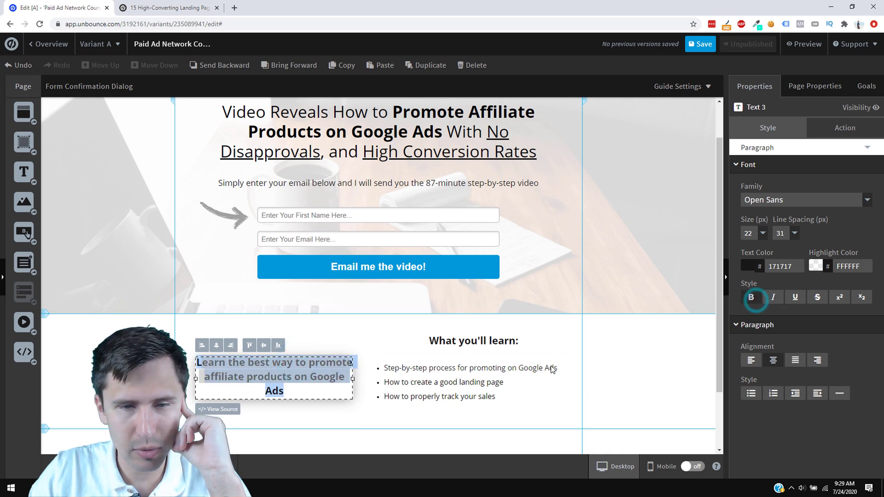
{"action": "left_click_drag", "start_coordinate": [353, 378], "coordinate": [296, 372]}
{"action": "left_click", "coordinate": [345, 420]}
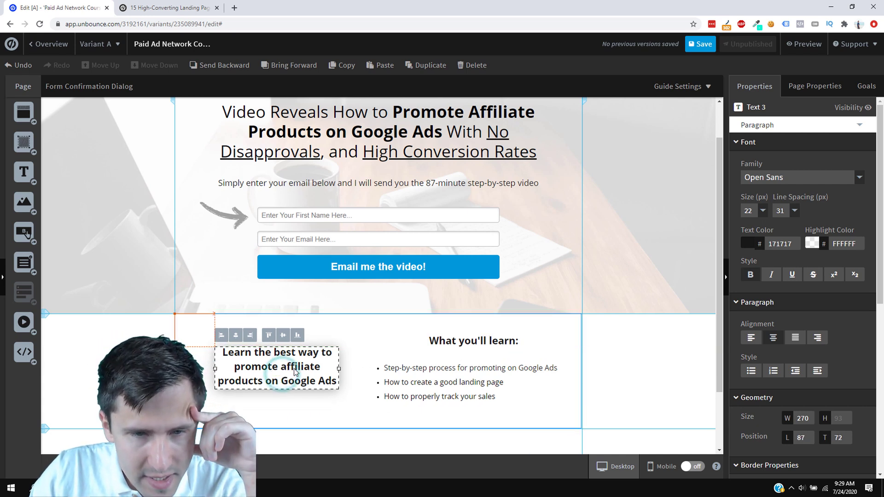
Align the bold "Learn the best way" text block to the vertical middle of its section
{"action": "left_click", "coordinate": [284, 339]}
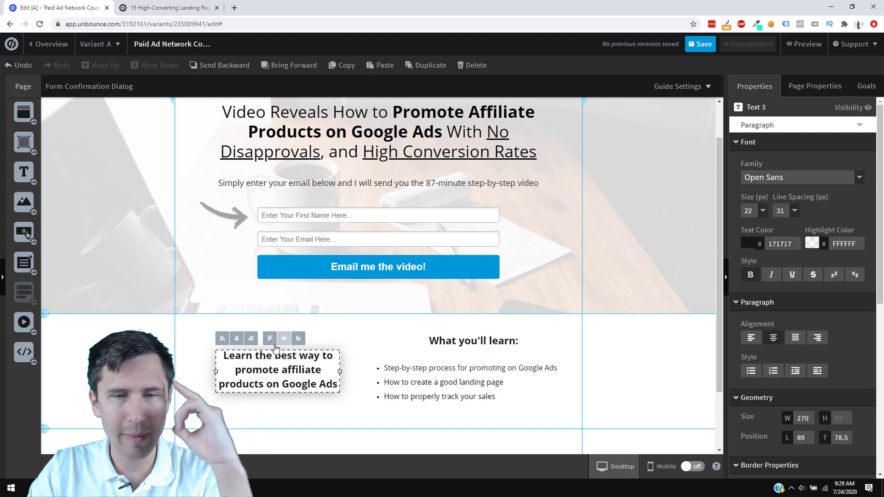
{"action": "left_click", "coordinate": [271, 339]}
{"action": "left_click", "coordinate": [282, 301]}
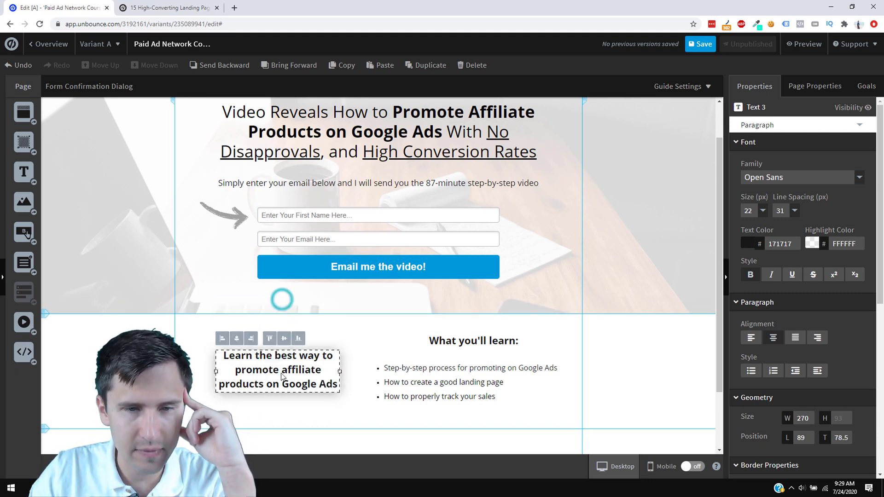
{"action": "left_click", "coordinate": [403, 344]}
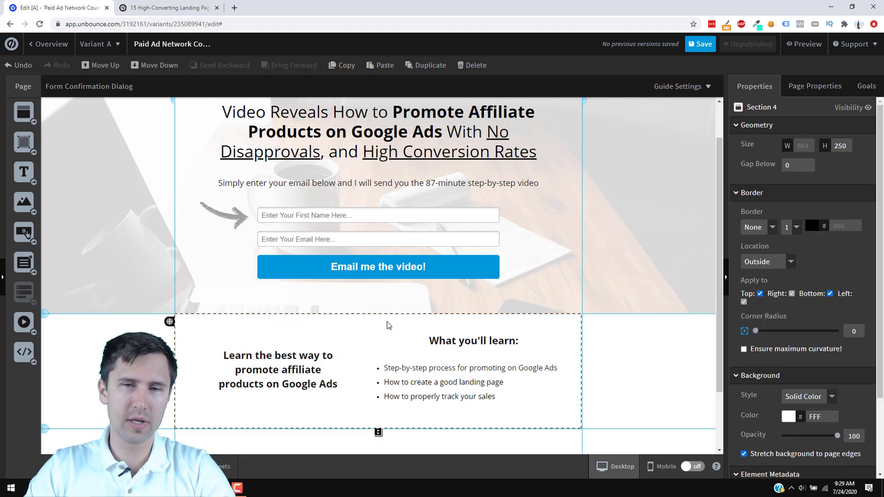
Widen the "Learn the best way" text block so its second line reads "promote affiliate products"
{"action": "scroll", "coordinate": [536, 242], "scroll_direction": "up", "scroll_amount": 1}
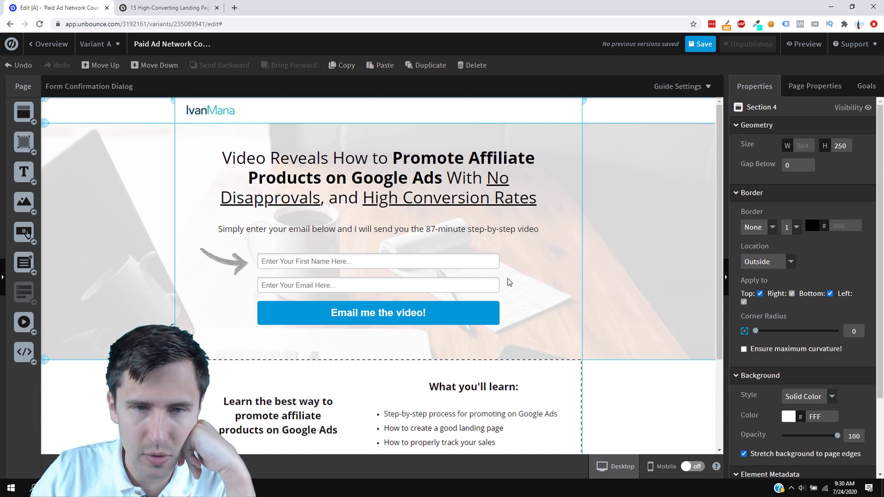
{"action": "left_click", "coordinate": [285, 416]}
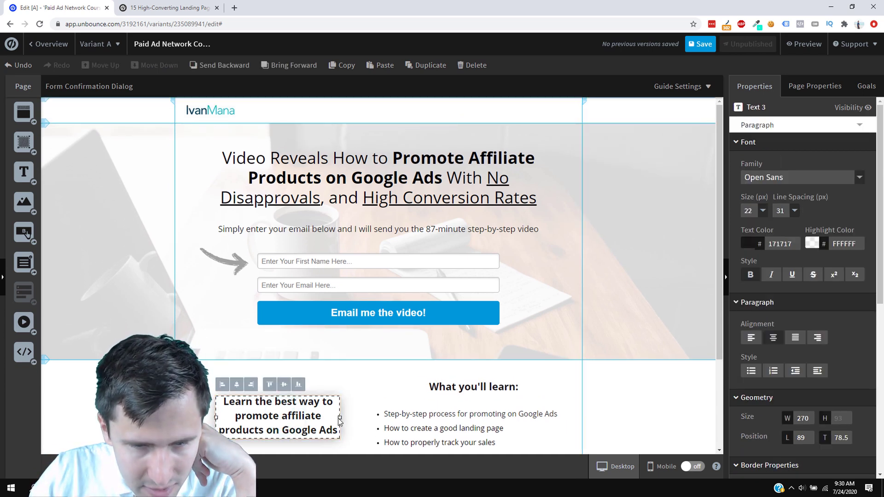
{"action": "left_click_drag", "start_coordinate": [340, 418], "coordinate": [295, 424]}
{"action": "left_click", "coordinate": [375, 373]}
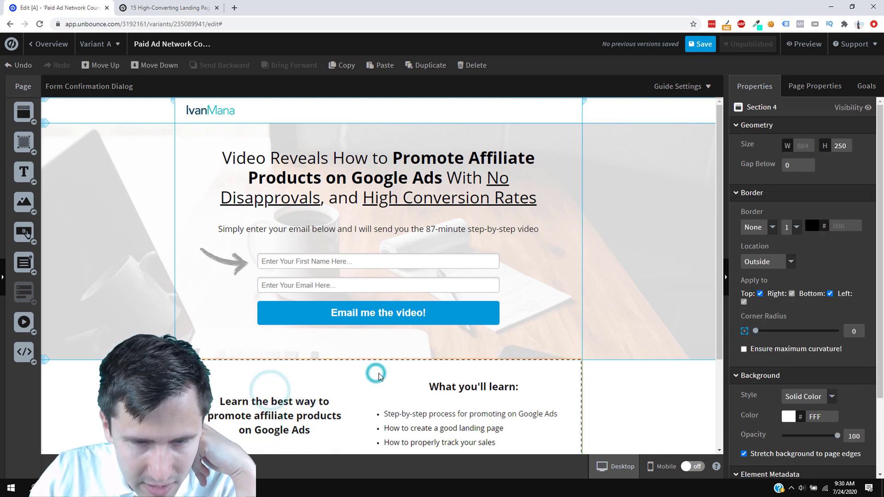
{"action": "scroll", "coordinate": [415, 364], "scroll_direction": "down", "scroll_amount": 2}
{"action": "scroll", "coordinate": [544, 371], "scroll_direction": "up", "scroll_amount": 2}
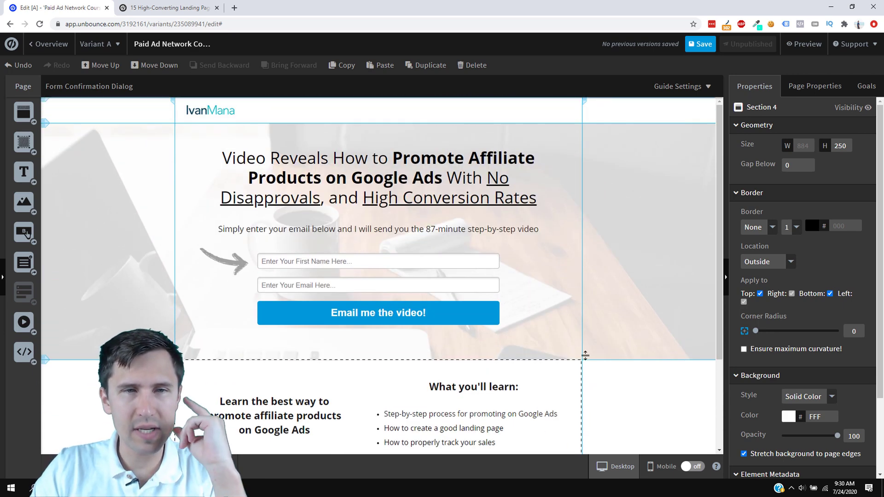
{"action": "scroll", "coordinate": [663, 328], "scroll_direction": "down", "scroll_amount": 2}
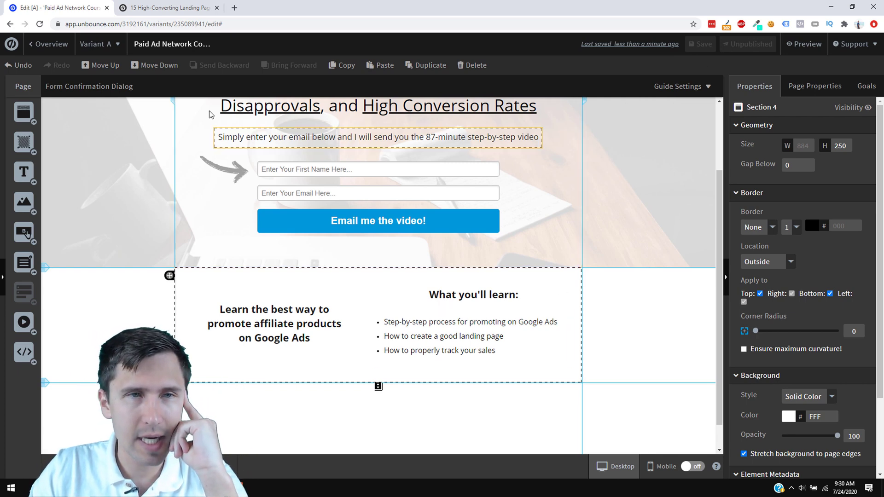
Examine the rating, testimonial and lower sections of the example edX landing page in the other browser tab
{"action": "left_click", "coordinate": [180, 4]}
{"action": "scroll", "coordinate": [338, 292], "scroll_direction": "down", "scroll_amount": 3}
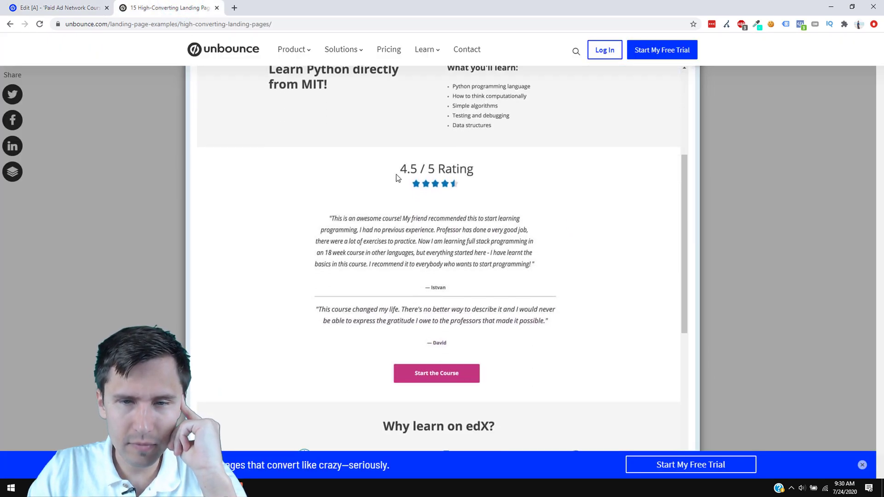
{"action": "scroll", "coordinate": [494, 324], "scroll_direction": "down", "scroll_amount": 5}
{"action": "scroll", "coordinate": [454, 350], "scroll_direction": "up", "scroll_amount": 2}
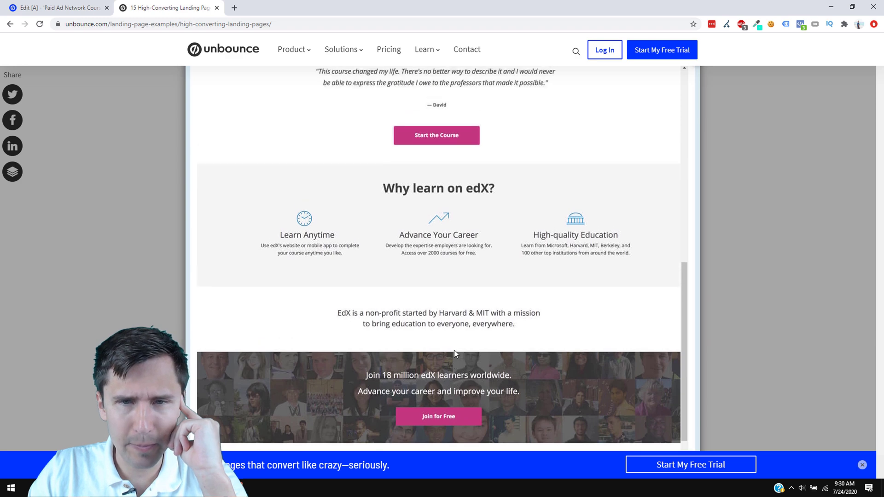
{"action": "scroll", "coordinate": [454, 354], "scroll_direction": "down", "scroll_amount": 2}
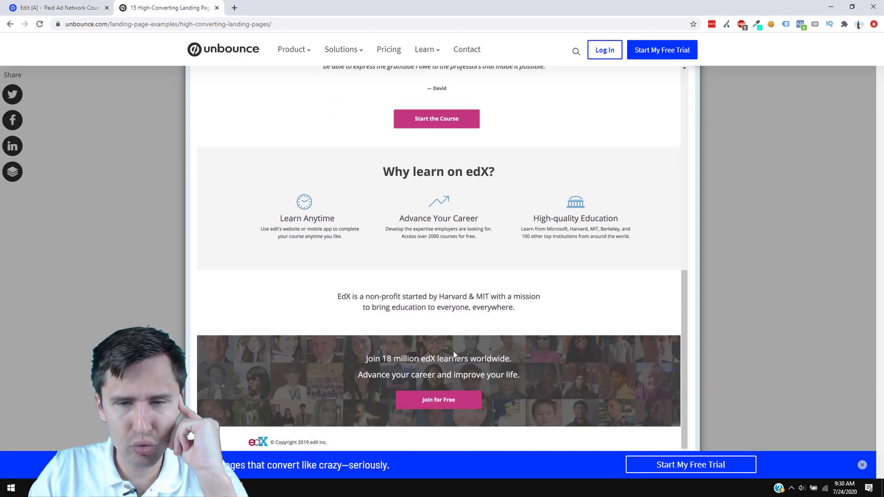
{"action": "scroll", "coordinate": [455, 355], "scroll_direction": "up", "scroll_amount": 5}
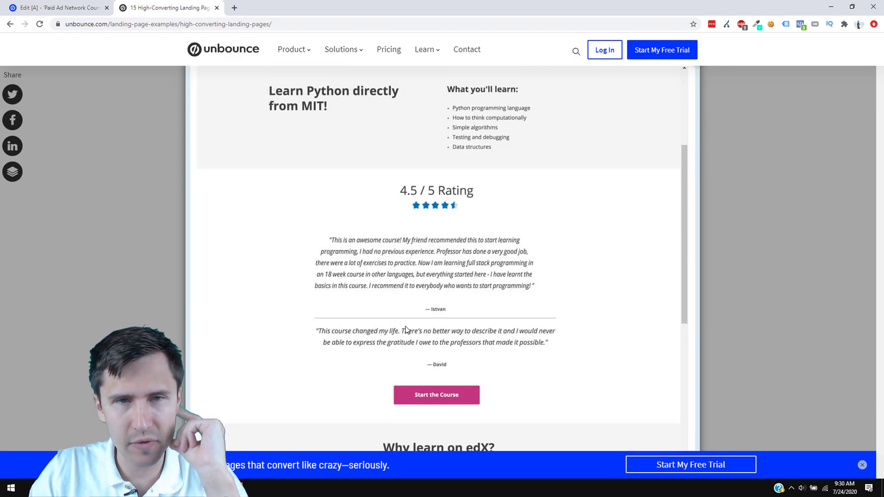
{"action": "scroll", "coordinate": [397, 313], "scroll_direction": "up", "scroll_amount": 2}
{"action": "scroll", "coordinate": [397, 313], "scroll_direction": "down", "scroll_amount": 7}
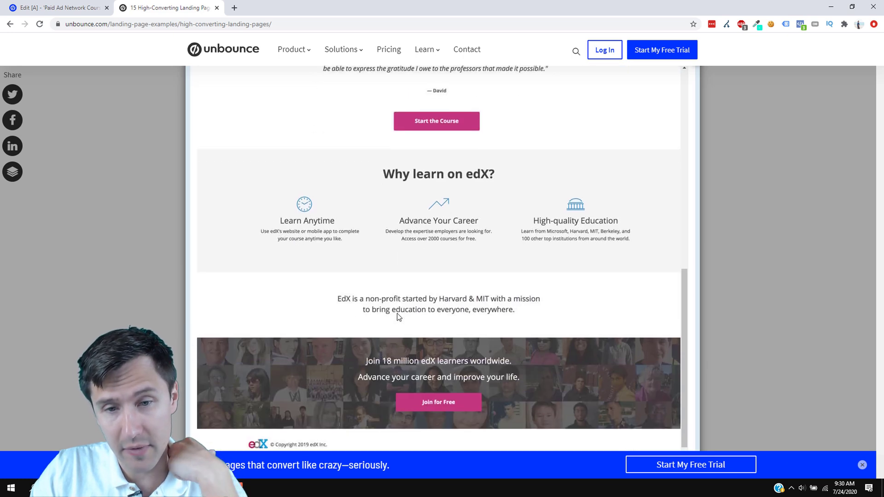
{"action": "scroll", "coordinate": [398, 316], "scroll_direction": "up", "scroll_amount": 5}
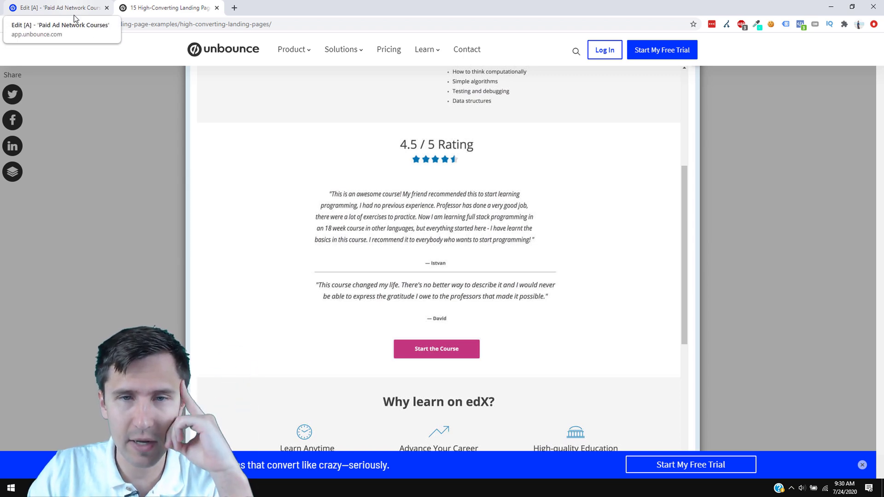
Back in the page editor, add a text block reading "4.5/5 Rating" in the empty section below the learning points
{"action": "left_click", "coordinate": [56, 8]}
{"action": "scroll", "coordinate": [429, 331], "scroll_direction": "down", "scroll_amount": 1}
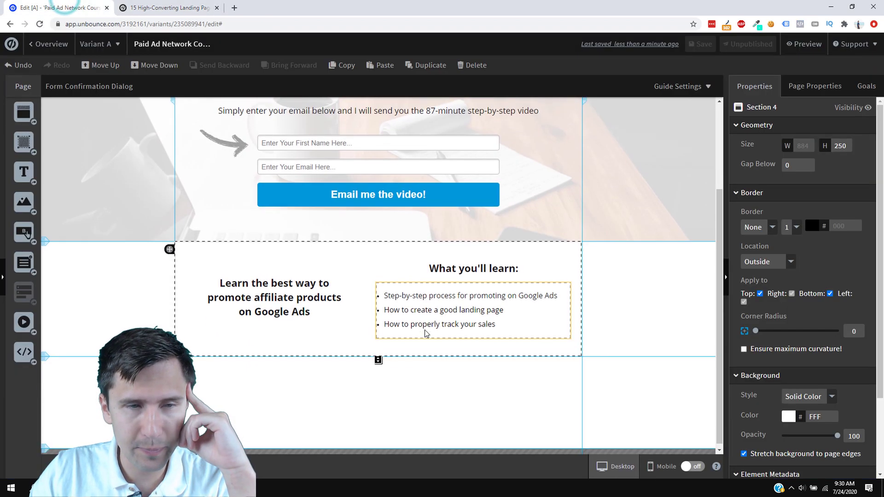
{"action": "left_click_drag", "start_coordinate": [27, 170], "coordinate": [438, 411]}
{"action": "left_click", "coordinate": [187, 4]}
{"action": "key", "text": "ctrl+shift+Tab"}
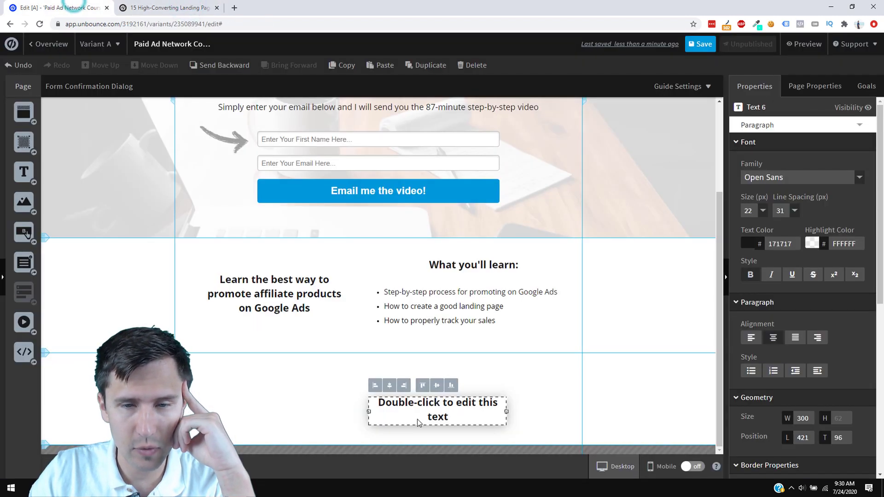
{"action": "double_click", "coordinate": [447, 405]}
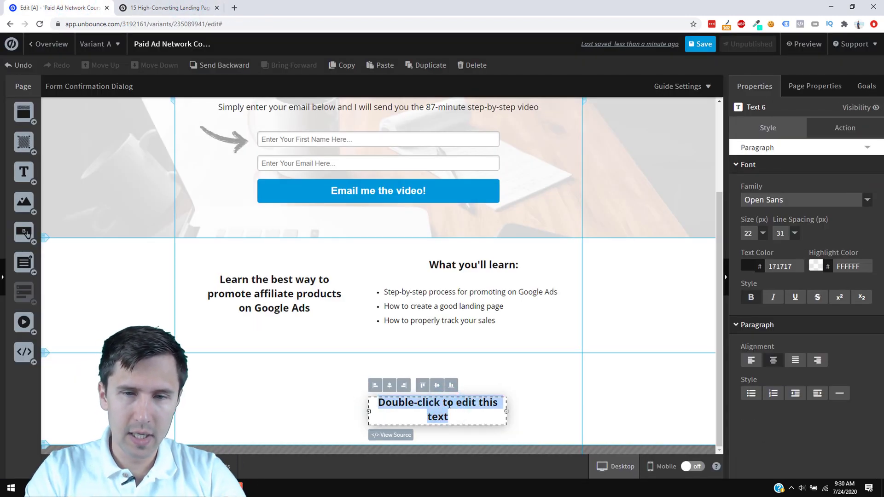
{"action": "type", "text": "4.5/5 Rating"}
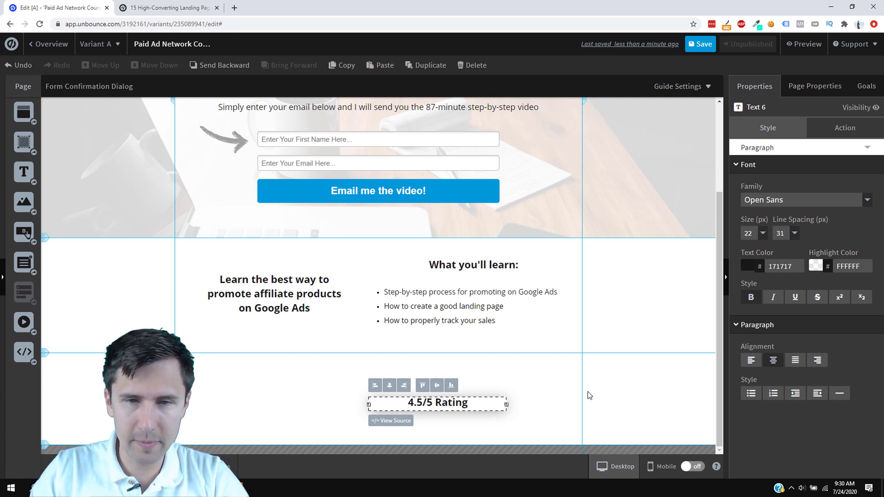
{"action": "left_click", "coordinate": [623, 389]}
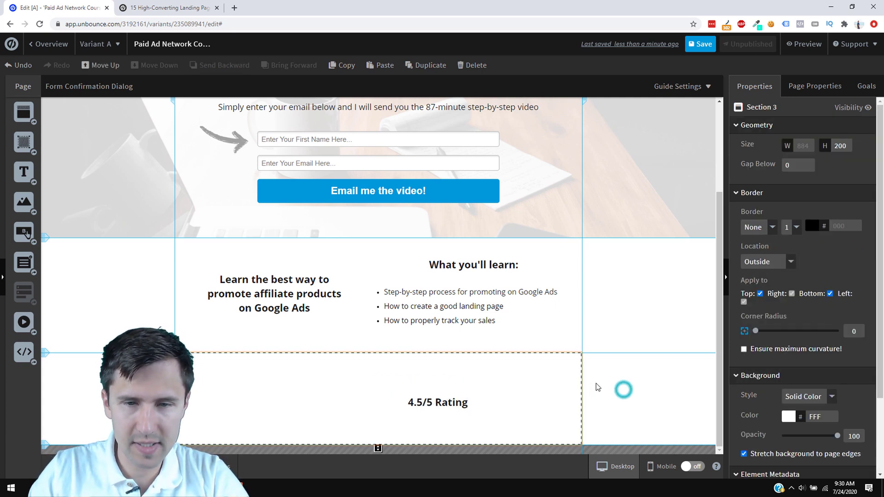
Move the rating text to about 259 px from the section's left and 54 px from its top, and respace it as "4.5 / 5 Rating"
{"action": "left_click", "coordinate": [430, 410]}
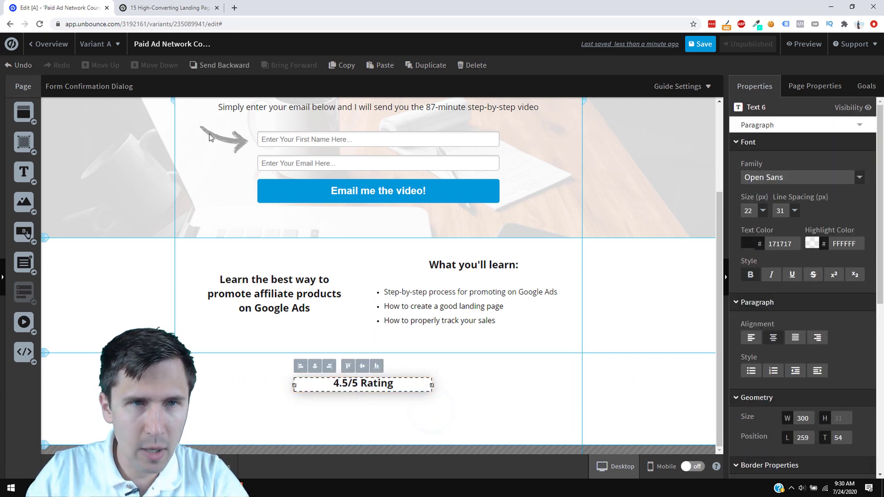
{"action": "left_click", "coordinate": [179, 8]}
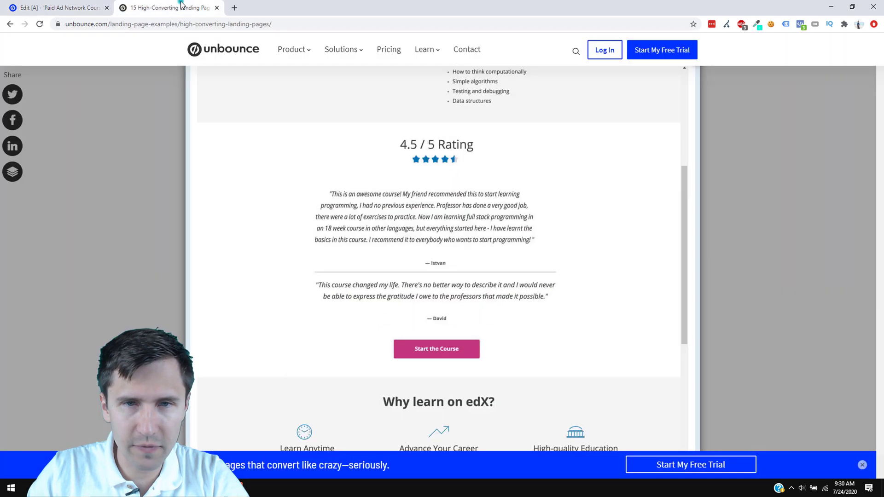
{"action": "left_click", "coordinate": [76, 7]}
{"action": "double_click", "coordinate": [355, 385]}
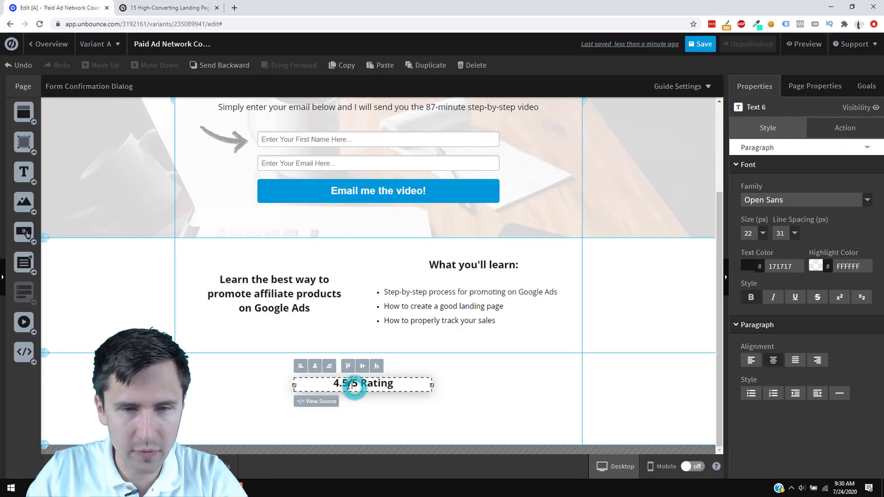
{"action": "left_click", "coordinate": [351, 383]}
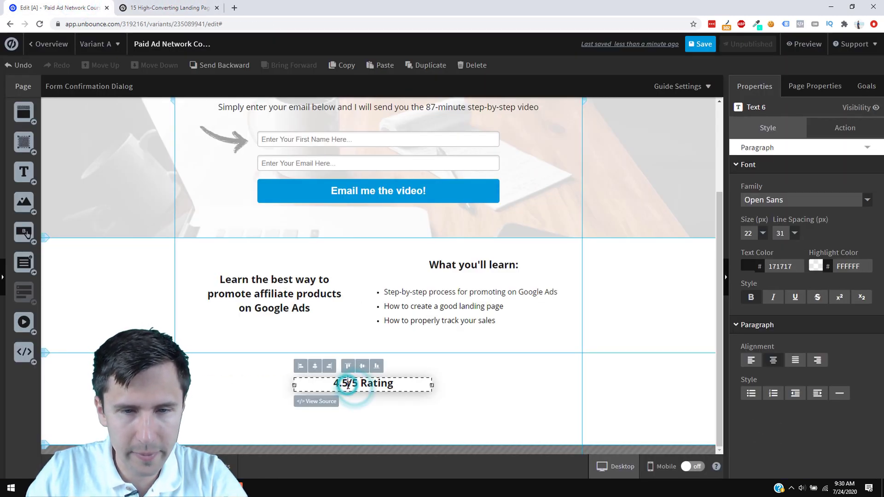
Remove the bold from the "4.5 / 5 Rating" text and set its font size to 26 px
{"action": "triple_click", "coordinate": [376, 390]}
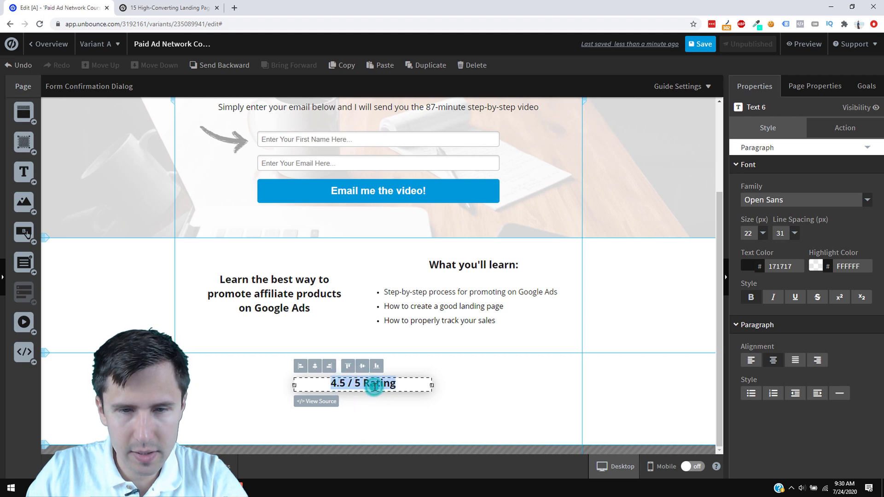
{"action": "left_click", "coordinate": [751, 297]}
{"action": "left_click", "coordinate": [763, 234]}
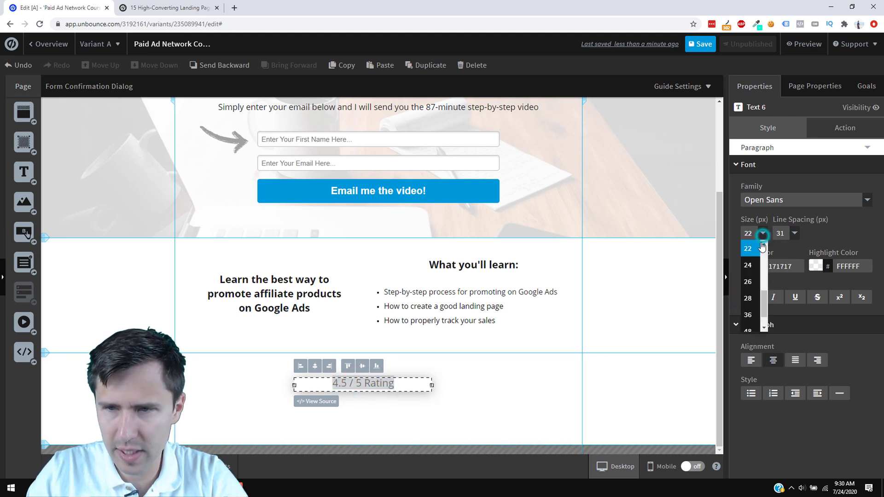
{"action": "left_click", "coordinate": [751, 285]}
{"action": "left_click", "coordinate": [505, 402]}
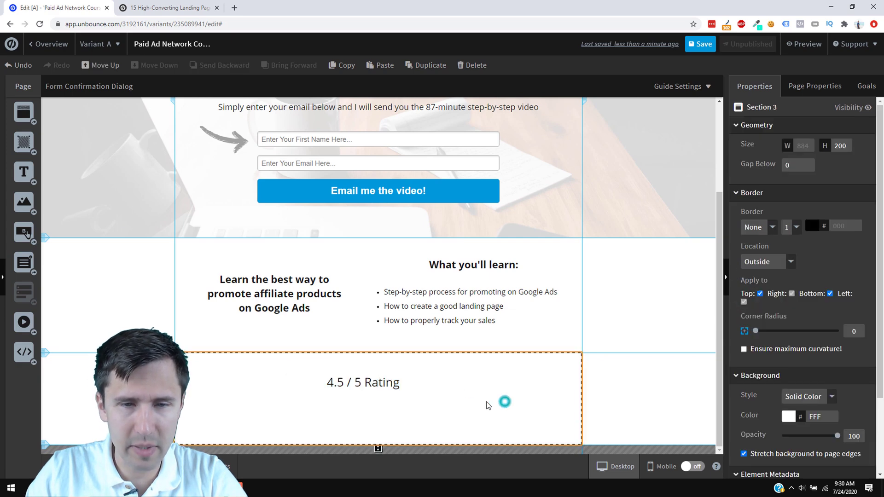
Center the rating text horizontally in its section, about 34 px below the section's top edge
{"action": "left_click", "coordinate": [383, 391]}
{"action": "left_click_drag", "start_coordinate": [382, 388], "coordinate": [398, 379]}
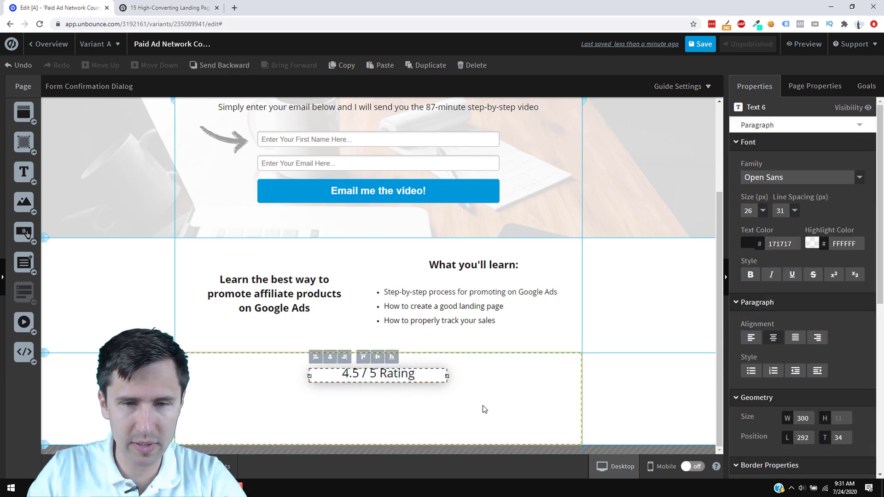
Extend the rating section to a height of 248 px and add a new empty section directly below it
{"action": "left_click", "coordinate": [488, 408]}
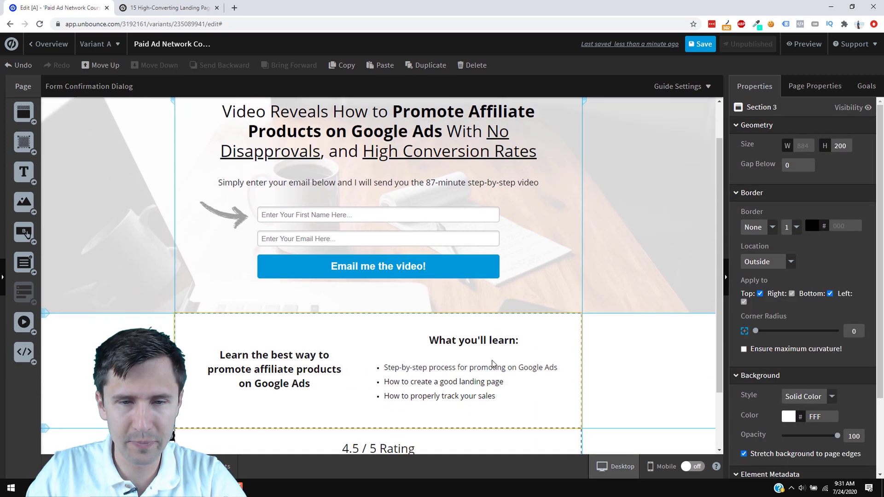
{"action": "left_click_drag", "start_coordinate": [378, 449], "coordinate": [378, 472]}
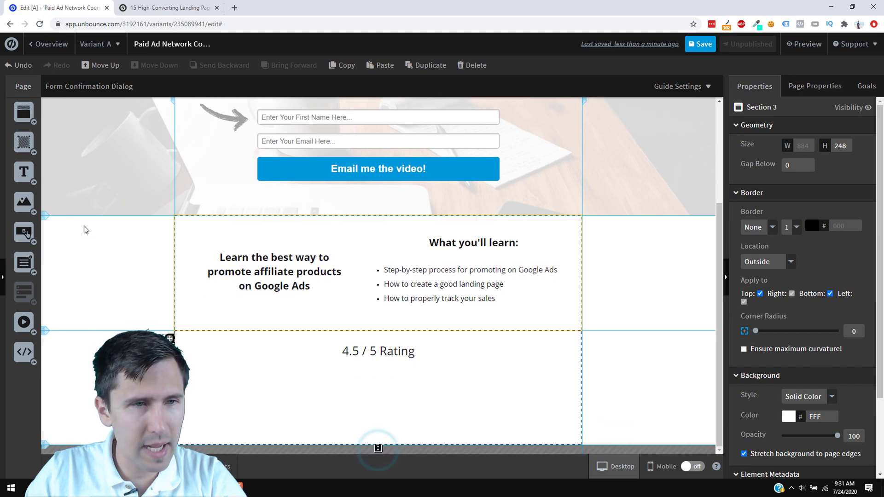
{"action": "left_click_drag", "start_coordinate": [24, 111], "coordinate": [335, 447]}
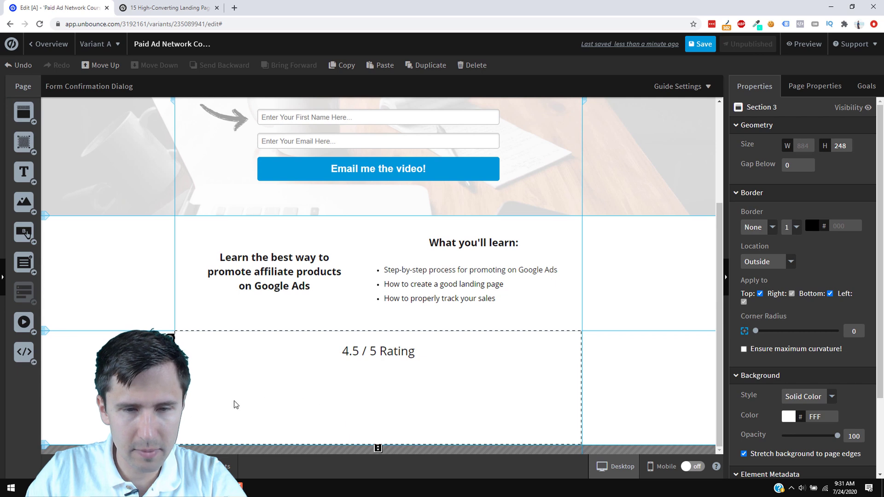
{"action": "left_click_drag", "start_coordinate": [24, 112], "coordinate": [302, 447]}
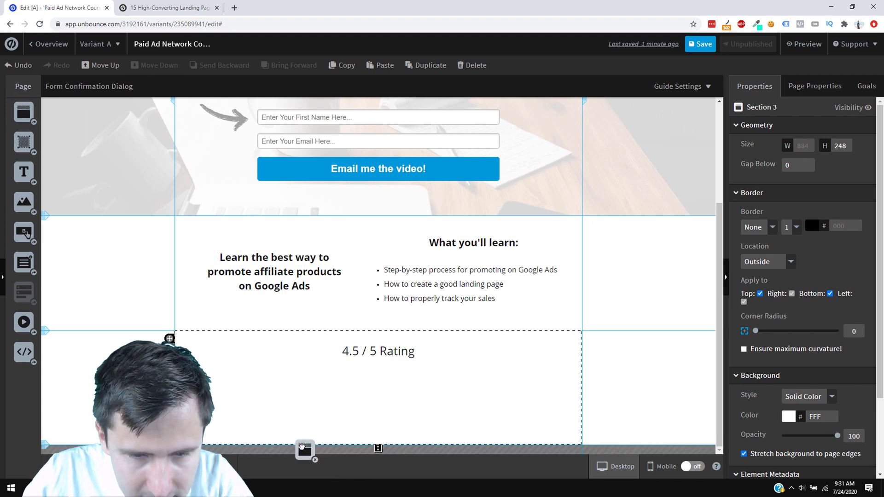
{"action": "left_click_drag", "start_coordinate": [306, 448], "coordinate": [305, 447]}
{"action": "right_click", "coordinate": [306, 447]}
{"action": "left_click", "coordinate": [268, 409]}
{"action": "scroll", "coordinate": [291, 415], "scroll_direction": "down", "scroll_amount": 2}
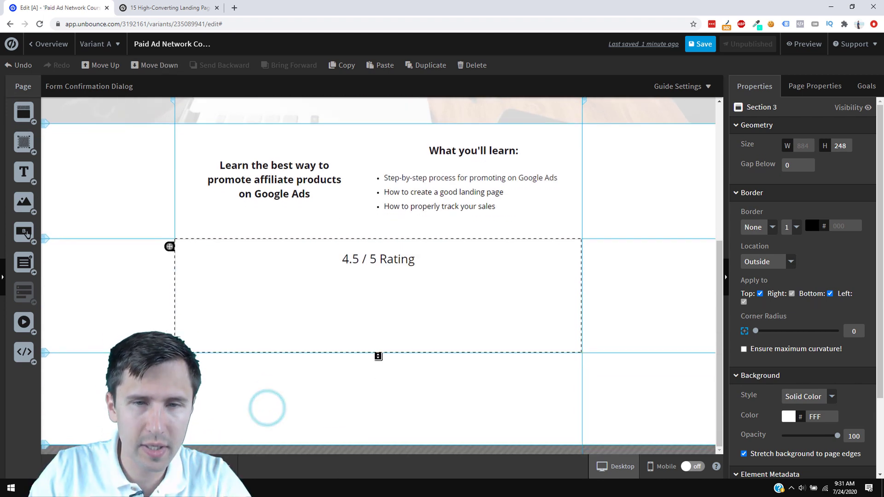
Extend the rating section's height to 468 px and check the rating layout on the example page
{"action": "scroll", "coordinate": [414, 387], "scroll_direction": "up", "scroll_amount": 2}
{"action": "scroll", "coordinate": [350, 373], "scroll_direction": "down", "scroll_amount": 2}
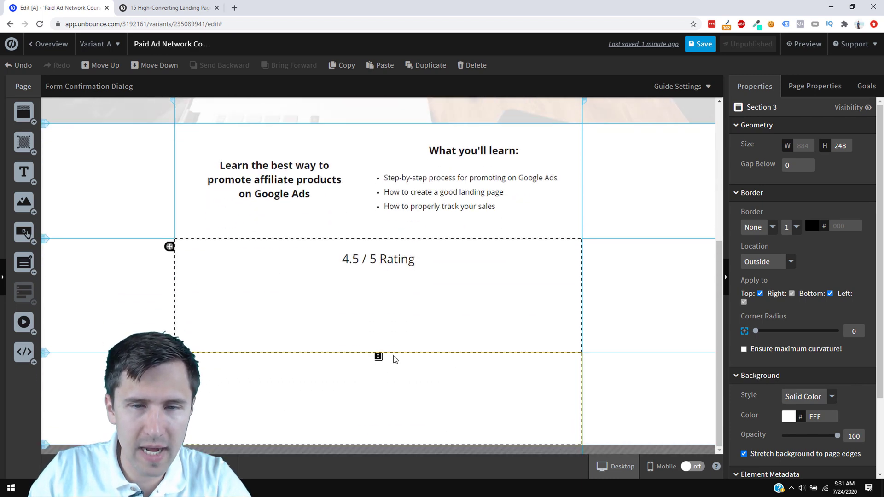
{"action": "left_click", "coordinate": [379, 357]}
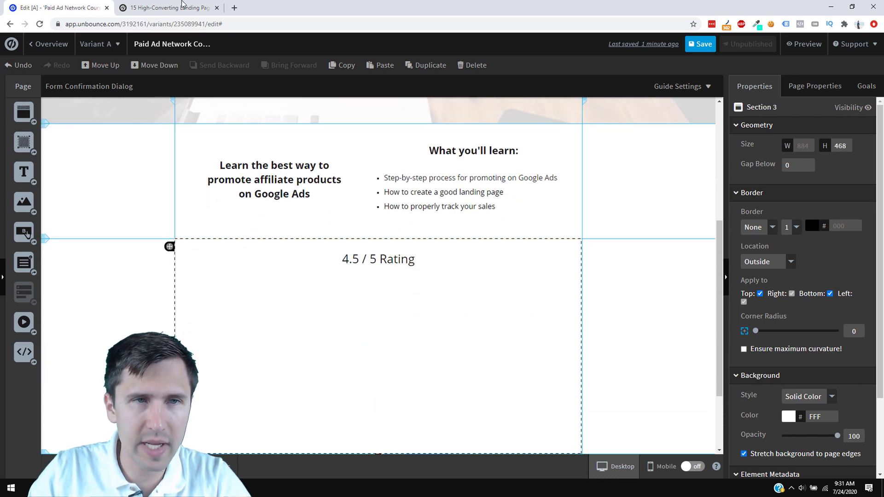
{"action": "left_click", "coordinate": [166, 7]}
{"action": "left_click", "coordinate": [12, 13]}
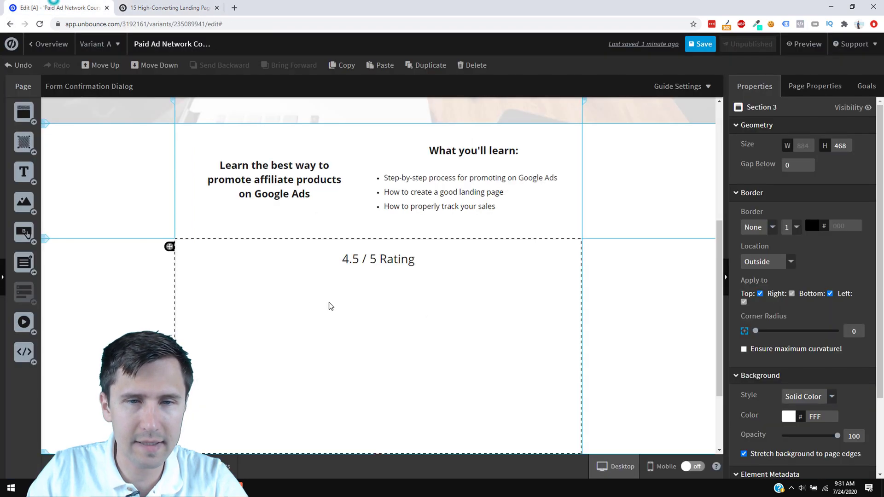
Search Unbounce's public images for "stars", insert the teal 4.5-star image, and enlarge it to about 182 × 29 px, centered below the rating text
{"action": "left_click_drag", "start_coordinate": [25, 208], "coordinate": [327, 297]}
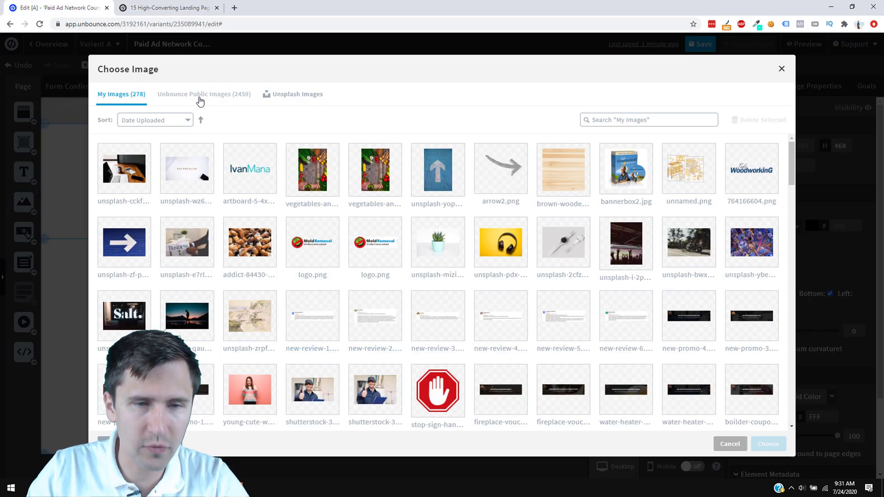
{"action": "left_click", "coordinate": [200, 96]}
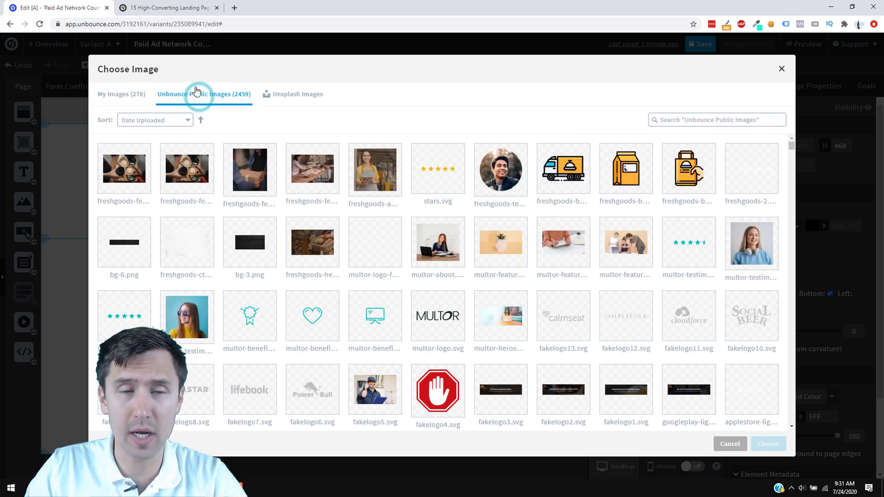
{"action": "left_click", "coordinate": [689, 119]}
{"action": "type", "text": "stars"}
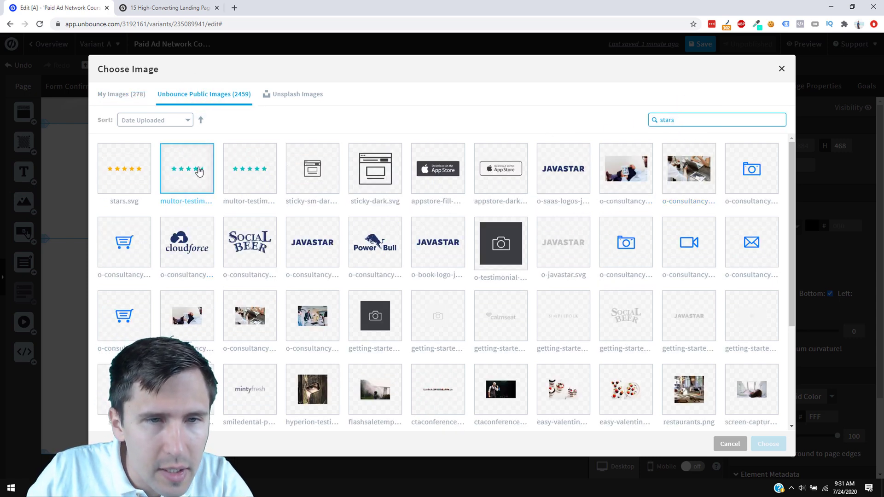
{"action": "left_click", "coordinate": [197, 179]}
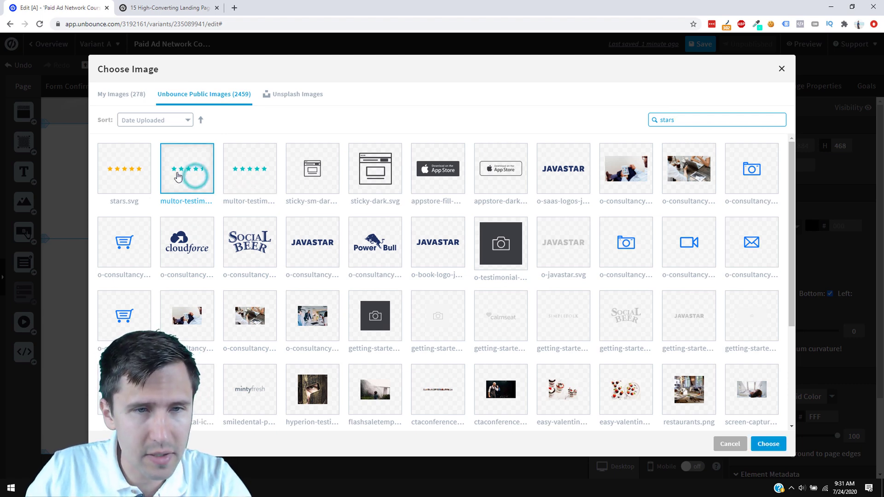
{"action": "left_click", "coordinate": [768, 445]}
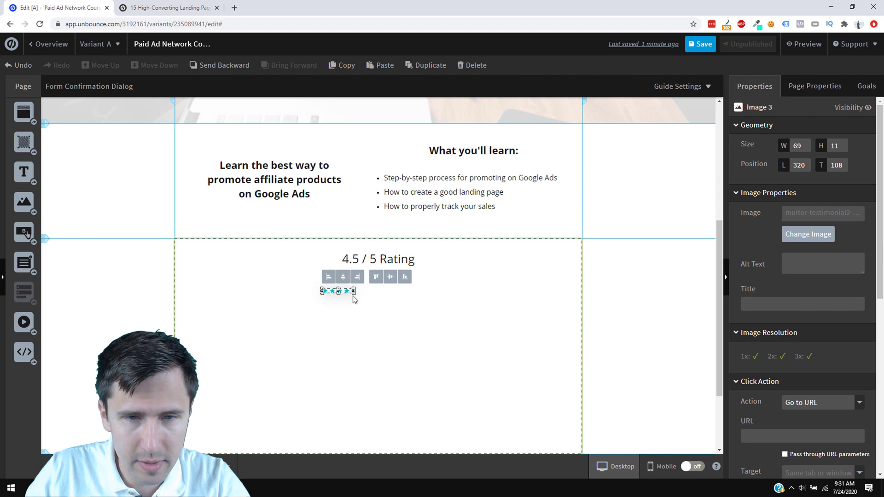
{"action": "left_click_drag", "start_coordinate": [364, 297], "coordinate": [397, 280]}
{"action": "left_click", "coordinate": [385, 299]}
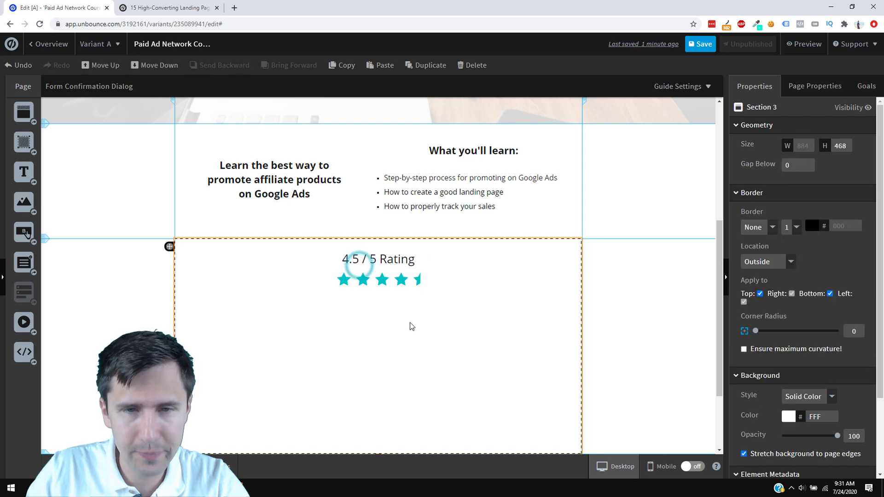
Narrow the "4.5 / 5 Rating" text box to about 170 px and center it horizontally in its section
{"action": "scroll", "coordinate": [413, 382], "scroll_direction": "up", "scroll_amount": 2}
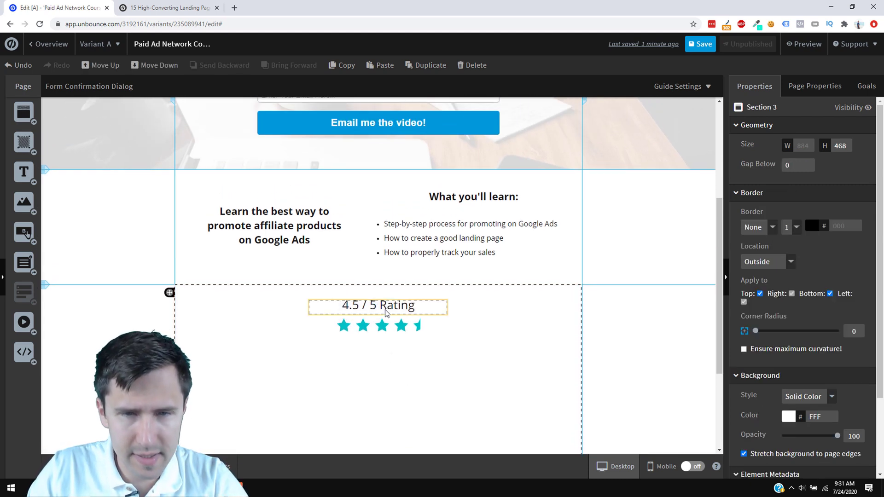
{"action": "left_click", "coordinate": [385, 309]}
{"action": "left_click_drag", "start_coordinate": [448, 309], "coordinate": [388, 307]}
{"action": "left_click", "coordinate": [333, 289]}
{"action": "left_click", "coordinate": [428, 361]}
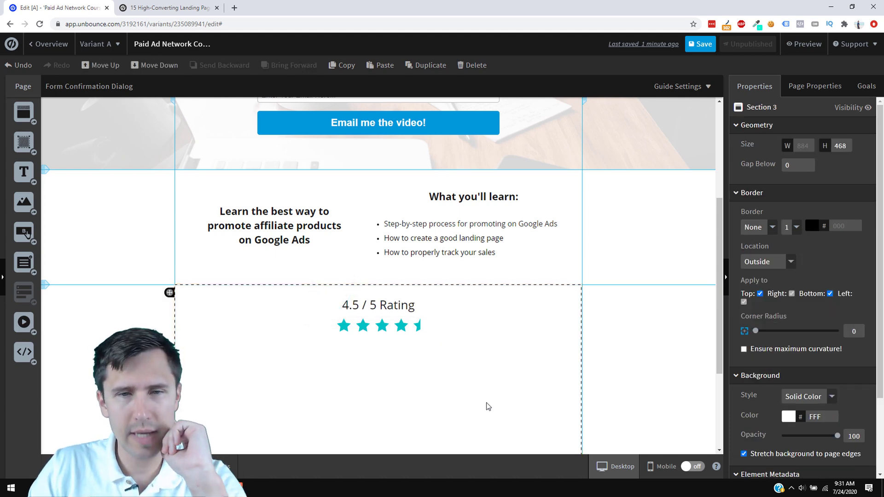
Compare the rating heading with the example page and set the "4.5 / 5 Rating" text to Open Sans Semi-Bold
{"action": "scroll", "coordinate": [369, 253], "scroll_direction": "up", "scroll_amount": 4}
{"action": "scroll", "coordinate": [277, 138], "scroll_direction": "down", "scroll_amount": 6}
{"action": "left_click", "coordinate": [168, 7]}
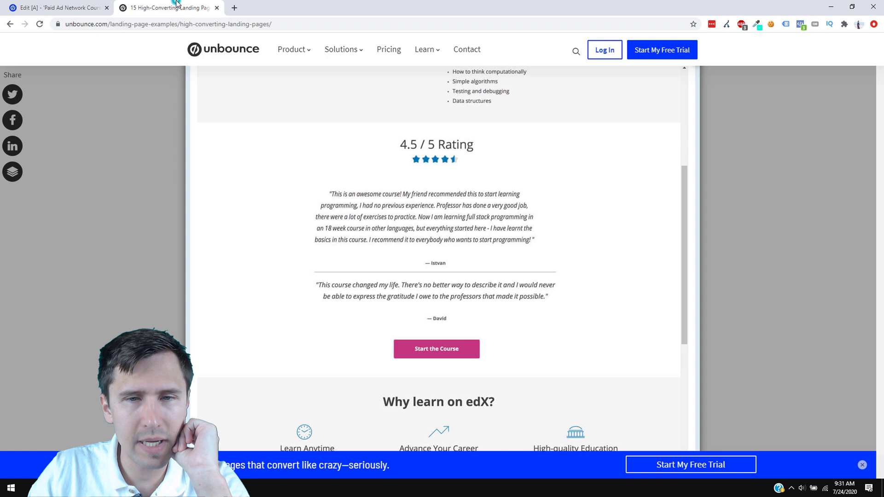
{"action": "left_click", "coordinate": [59, 8]}
{"action": "left_click", "coordinate": [166, 7]}
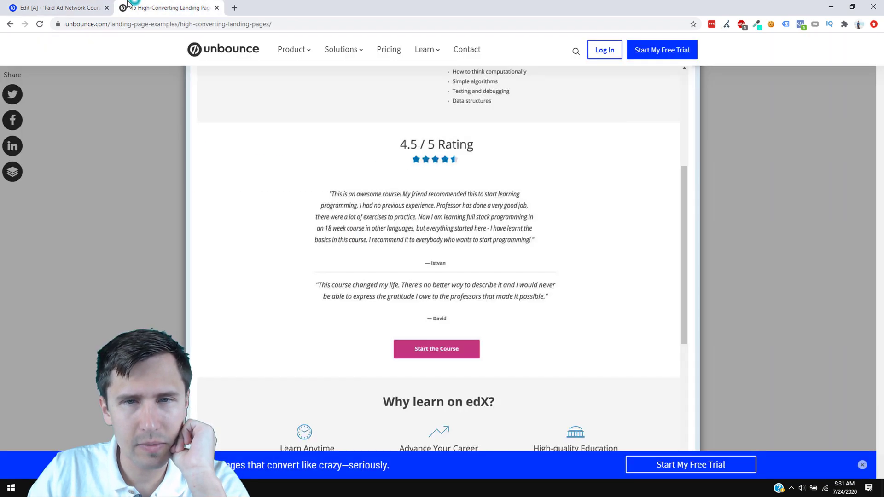
{"action": "left_click", "coordinate": [71, 6]}
{"action": "left_click", "coordinate": [381, 219]}
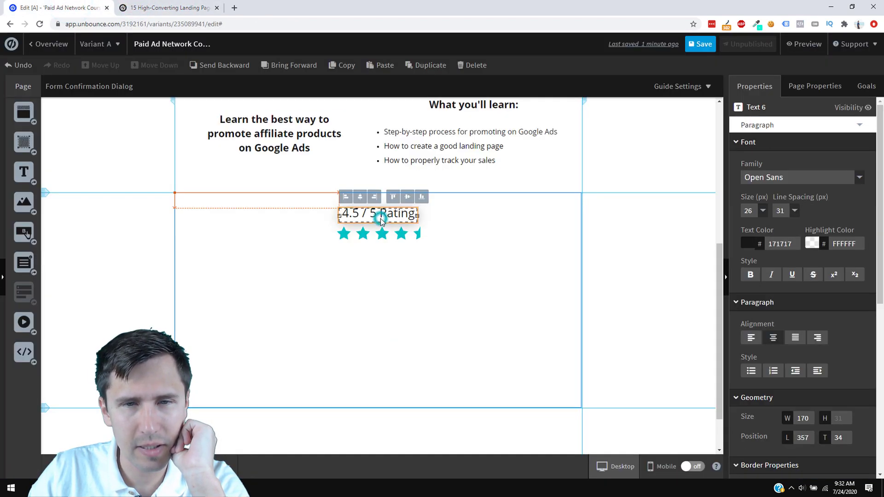
{"action": "double_click", "coordinate": [381, 218]}
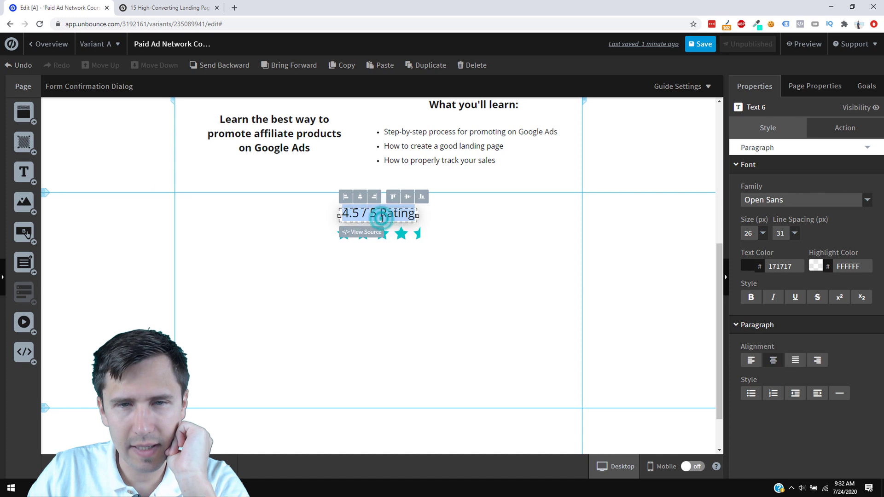
{"action": "left_click", "coordinate": [785, 202]}
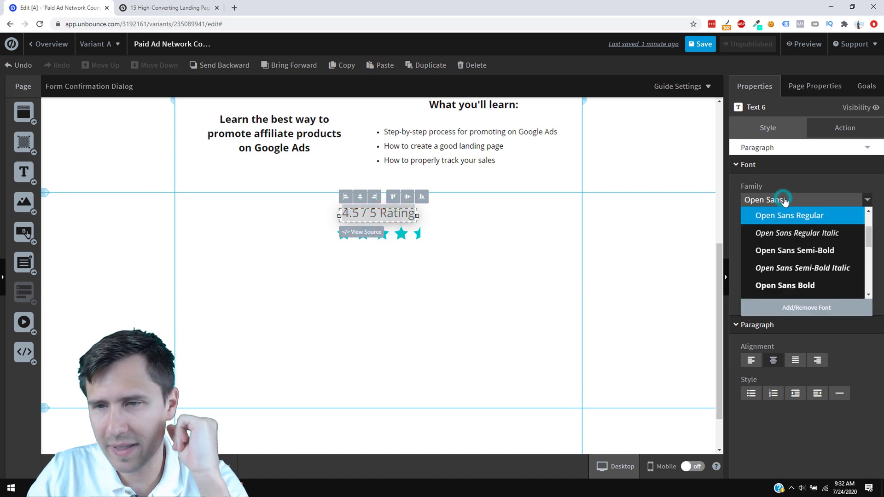
{"action": "left_click", "coordinate": [796, 256]}
{"action": "left_click", "coordinate": [507, 282]}
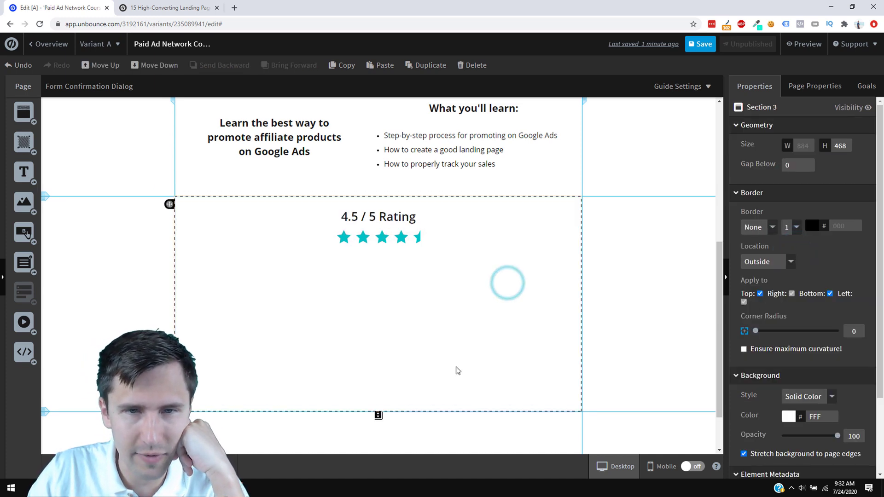
Move the star image to about 78 px from the section's top and center it horizontally
{"action": "scroll", "coordinate": [459, 371], "scroll_direction": "up", "scroll_amount": 3}
{"action": "scroll", "coordinate": [421, 385], "scroll_direction": "down", "scroll_amount": 2}
{"action": "left_click", "coordinate": [396, 282]}
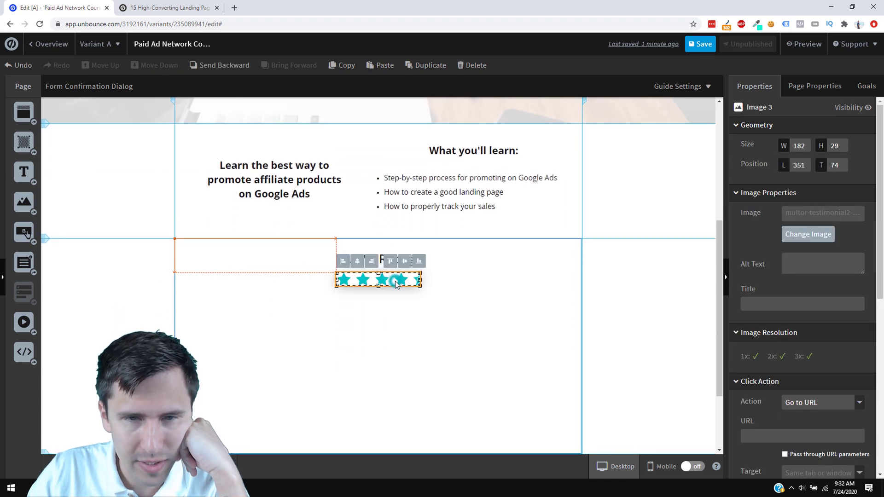
{"action": "left_click_drag", "start_coordinate": [396, 283], "coordinate": [397, 283]}
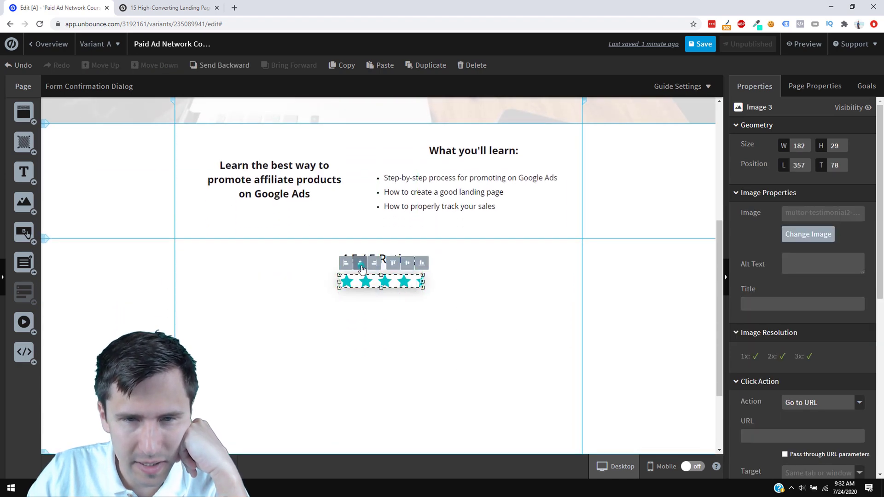
{"action": "left_click", "coordinate": [361, 266]}
{"action": "left_click", "coordinate": [473, 355]}
Select the rating text and star image together and nudge both slightly downward in their section
{"action": "scroll", "coordinate": [550, 361], "scroll_direction": "down", "scroll_amount": 2}
{"action": "scroll", "coordinate": [481, 349], "scroll_direction": "up", "scroll_amount": 3}
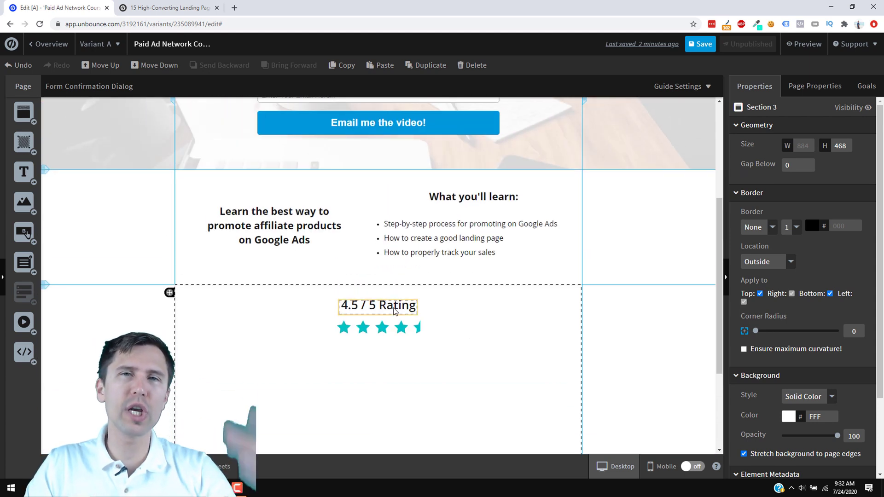
{"action": "left_click", "coordinate": [394, 308]}
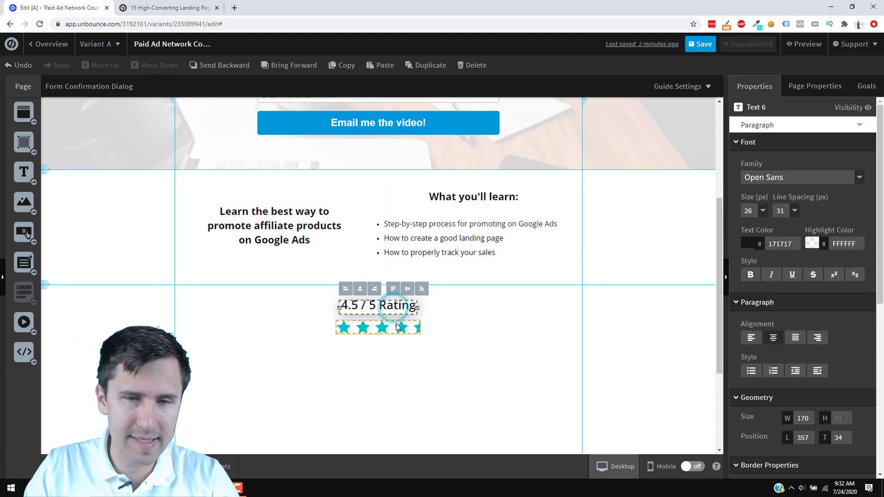
{"action": "left_click", "coordinate": [396, 329], "text": "shift"}
{"action": "key", "text": "Down"}
{"action": "key", "text": "Down"}
{"action": "key", "text": "Down"}
{"action": "key", "text": "Down"}
{"action": "key", "text": "Down"}
{"action": "key", "text": "Down"}
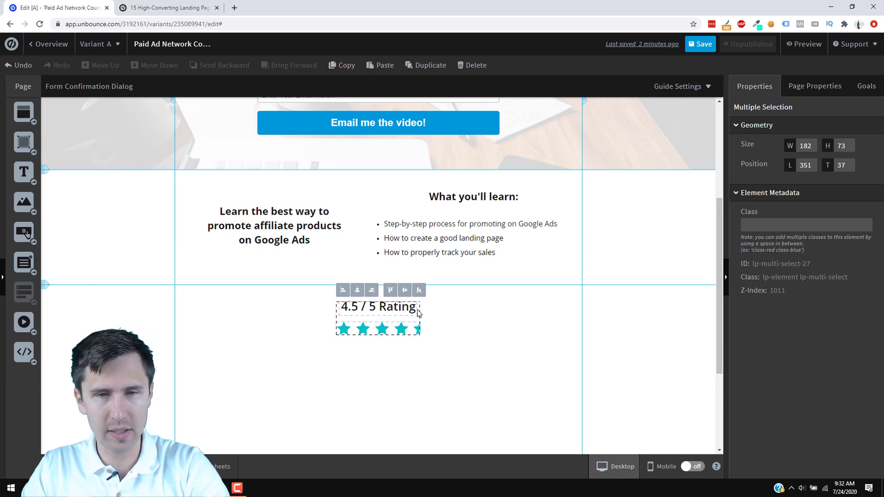
{"action": "left_click", "coordinate": [504, 359]}
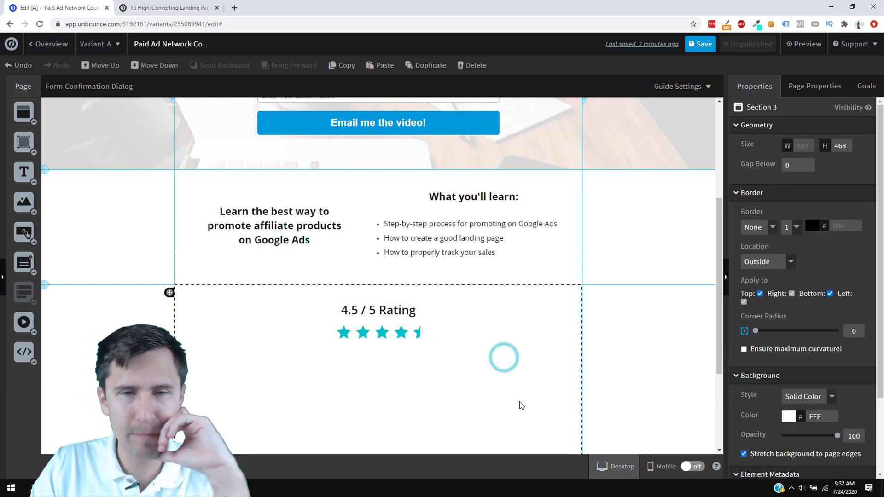
Extend the rating section's height to 522 px and review the testimonials on the example page
{"action": "scroll", "coordinate": [484, 369], "scroll_direction": "down", "scroll_amount": 3}
{"action": "left_click_drag", "start_coordinate": [378, 357], "coordinate": [379, 382]}
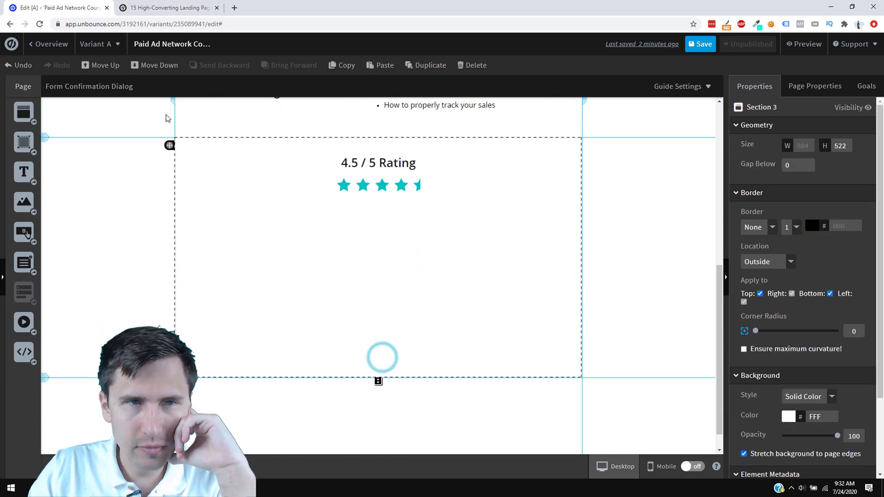
{"action": "left_click", "coordinate": [156, 6]}
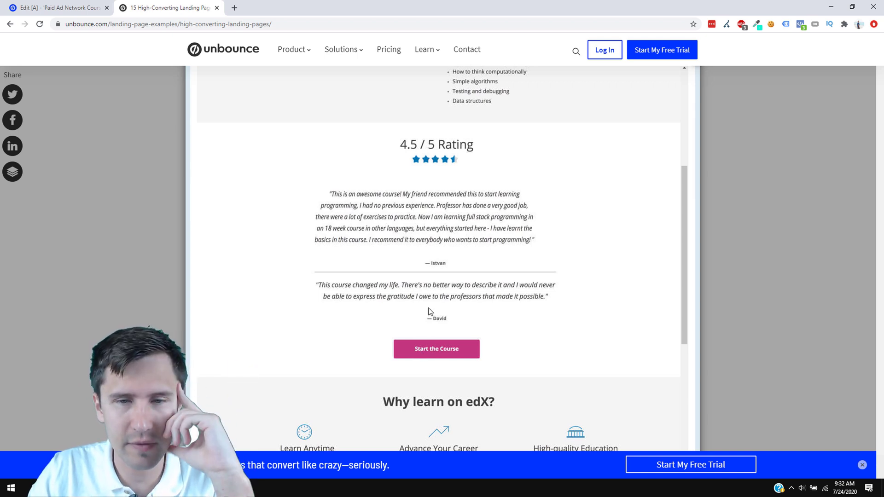
{"action": "left_click", "coordinate": [79, 7]}
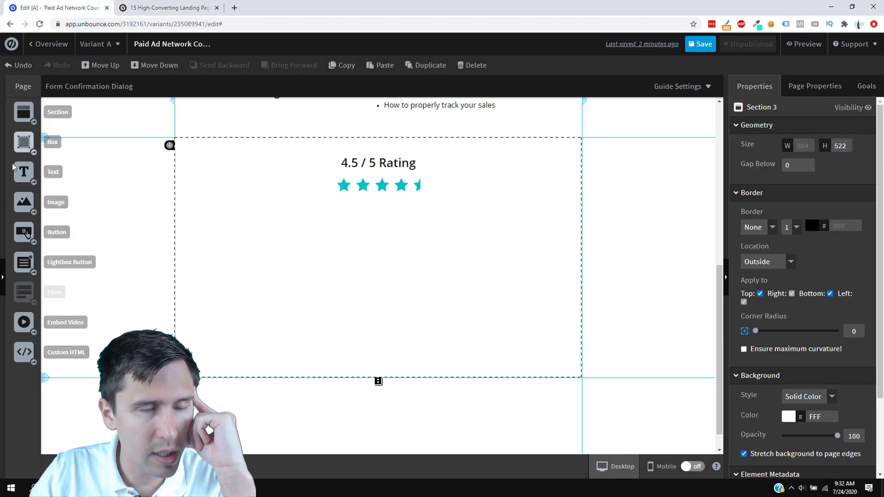
Add a text box below the star image and set its font size to 16 px, matching the learning-point bullets
{"action": "left_click_drag", "start_coordinate": [16, 171], "coordinate": [369, 263]}
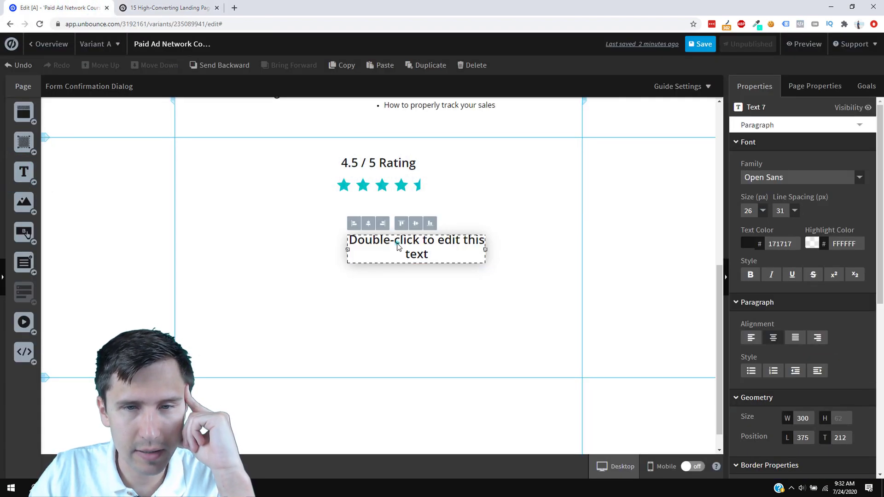
{"action": "double_click", "coordinate": [398, 243]}
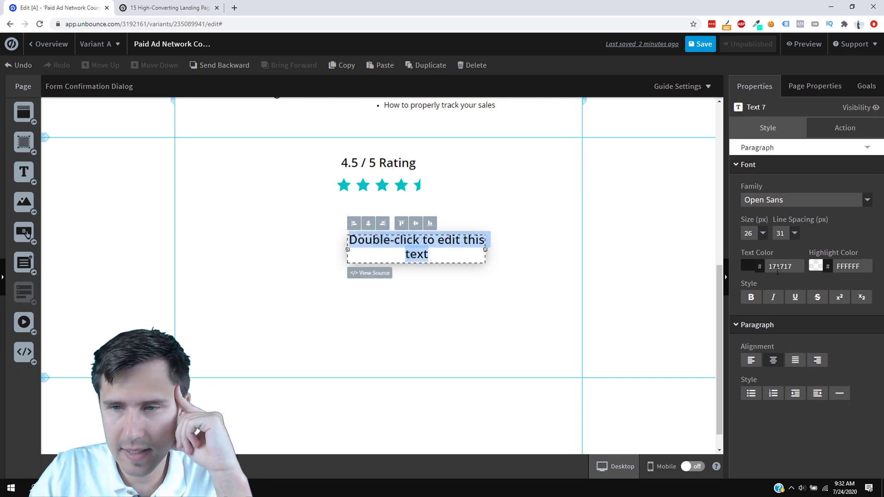
{"action": "scroll", "coordinate": [434, 231], "scroll_direction": "up", "scroll_amount": 5}
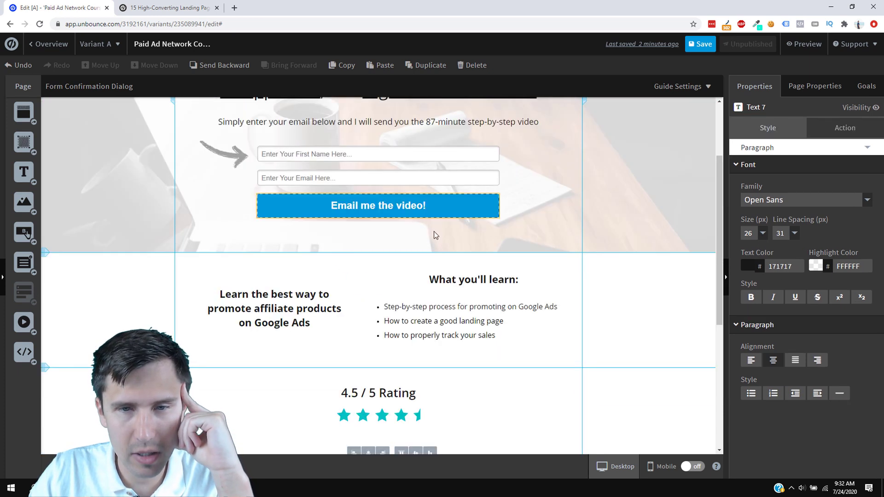
{"action": "triple_click", "coordinate": [436, 307]}
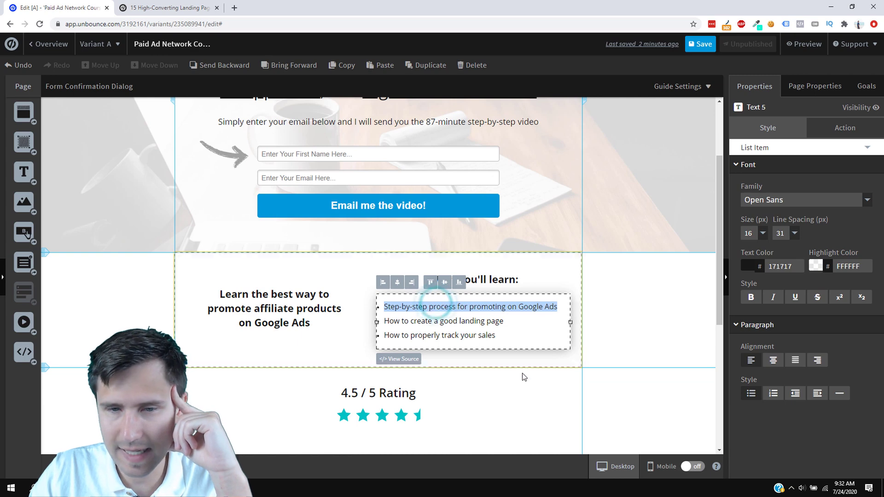
{"action": "scroll", "coordinate": [399, 344], "scroll_direction": "down", "scroll_amount": 3}
{"action": "triple_click", "coordinate": [399, 344]}
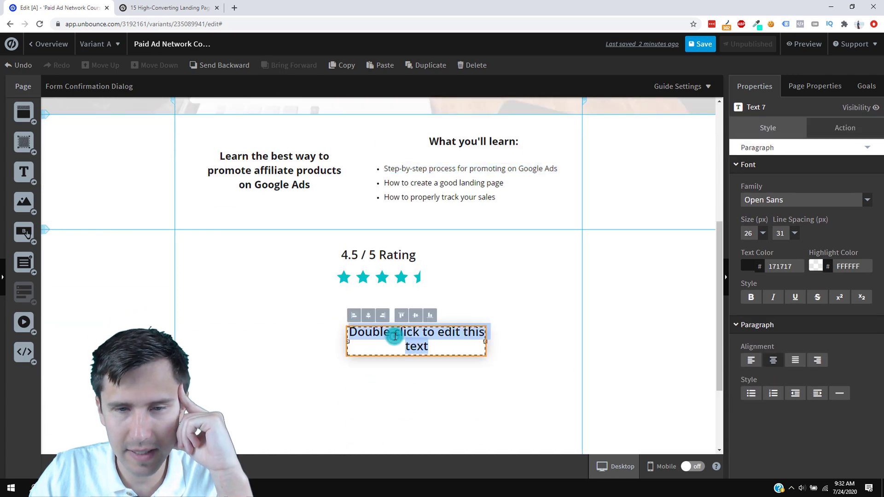
{"action": "left_click", "coordinate": [764, 233]}
{"action": "scroll", "coordinate": [751, 255], "scroll_direction": "up", "scroll_amount": 3}
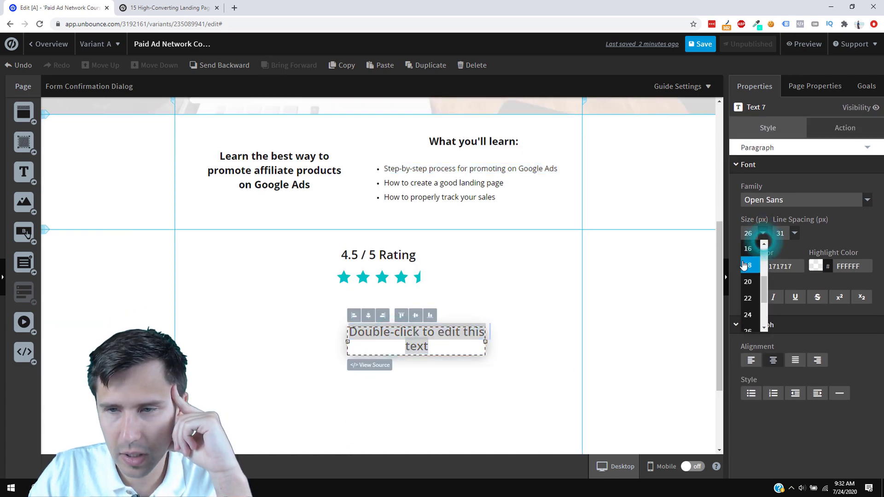
{"action": "left_click", "coordinate": [744, 256]}
{"action": "left_click", "coordinate": [549, 336]}
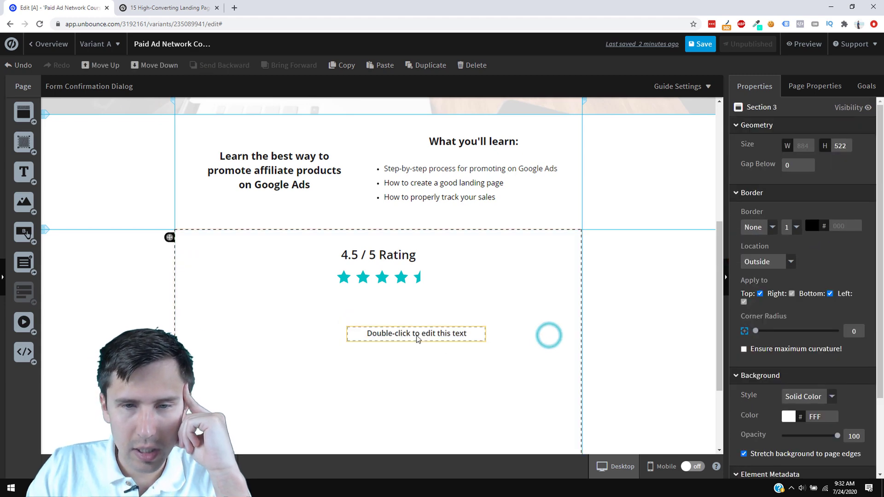
Move the placeholder text box up closer beneath the star image, about 174 px from the section's top
{"action": "left_click_drag", "start_coordinate": [415, 335], "coordinate": [367, 319]}
{"action": "scroll", "coordinate": [431, 345], "scroll_direction": "up", "scroll_amount": 3}
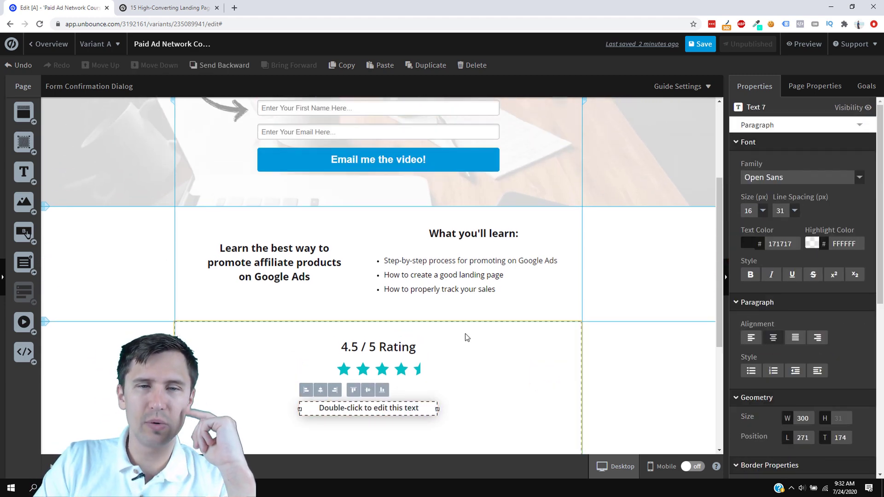
{"action": "scroll", "coordinate": [468, 332], "scroll_direction": "up", "scroll_amount": 2}
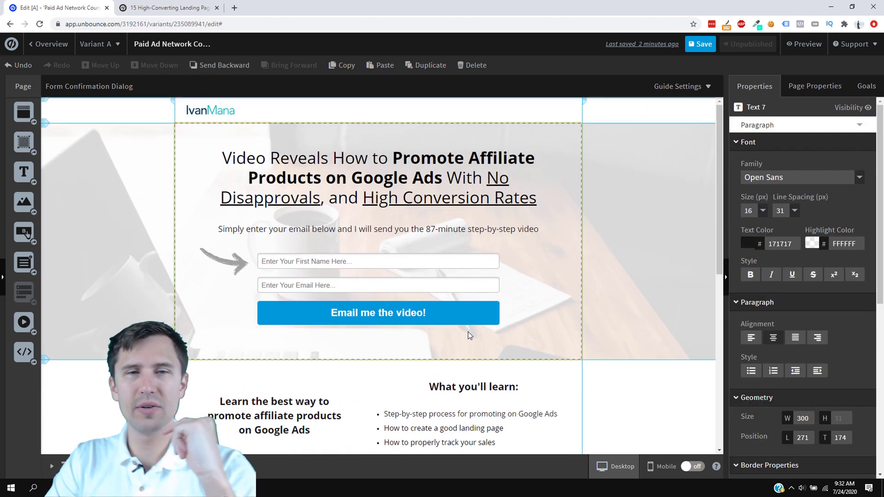
{"action": "left_click", "coordinate": [469, 308]}
{"action": "left_click", "coordinate": [473, 290]}
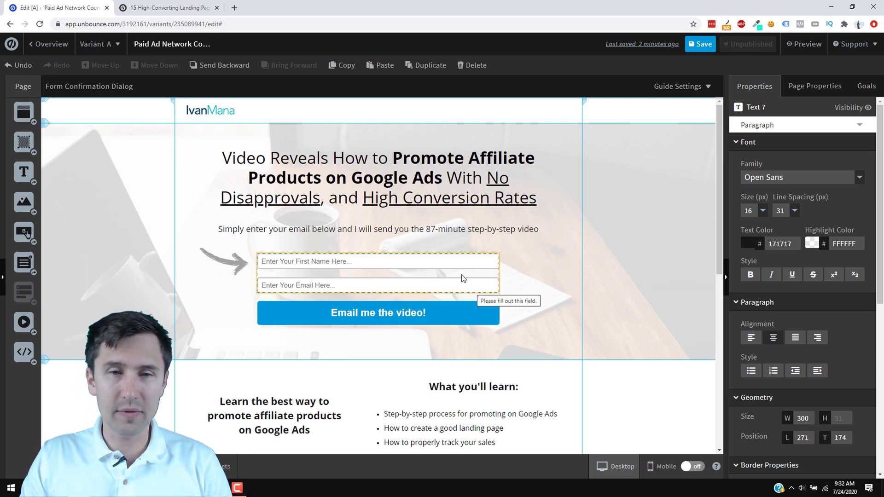
{"action": "scroll", "coordinate": [455, 286], "scroll_direction": "down", "scroll_amount": 5}
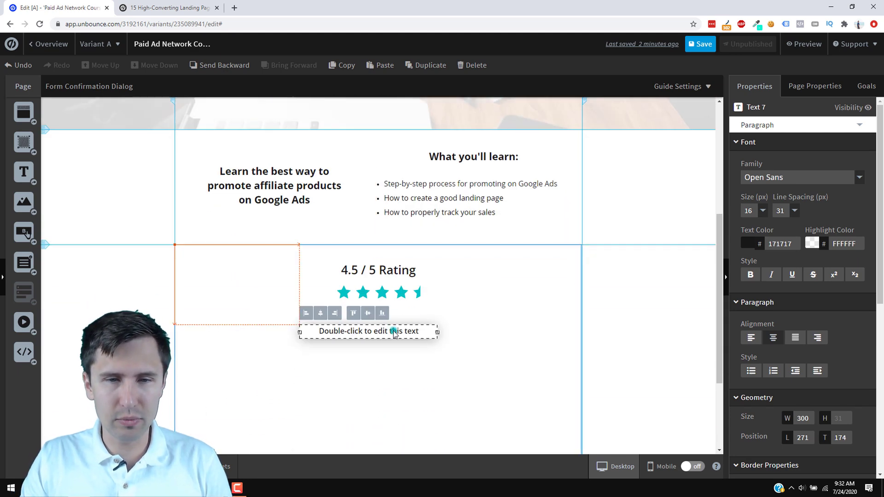
Check the example testimonial and replace the placeholder with "I had trouble promoting on Google Ads because all my products were constantly disapproved
{"action": "double_click", "coordinate": [394, 332]}
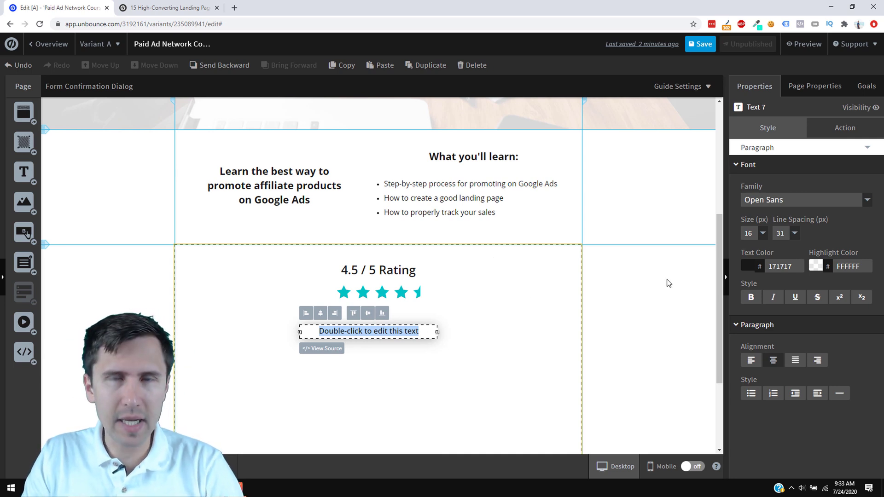
{"action": "left_click", "coordinate": [179, 3]}
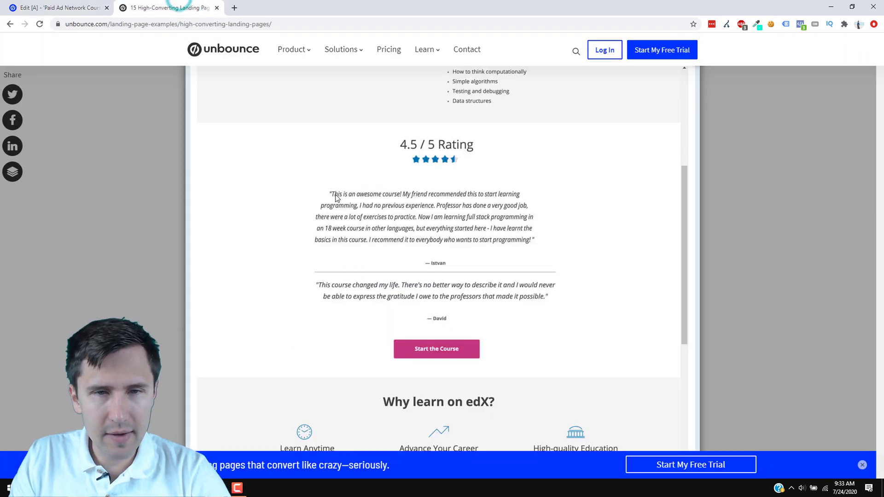
{"action": "left_click", "coordinate": [46, 8]}
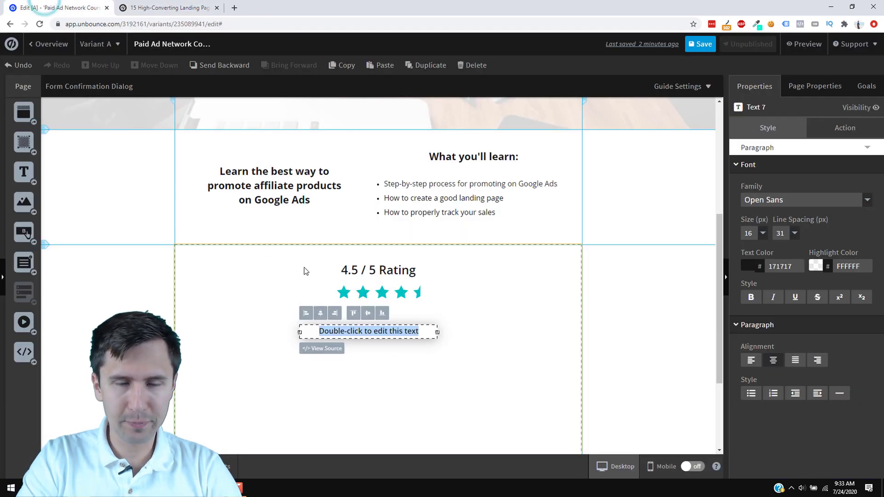
{"action": "type", "text": "\"I had t"}
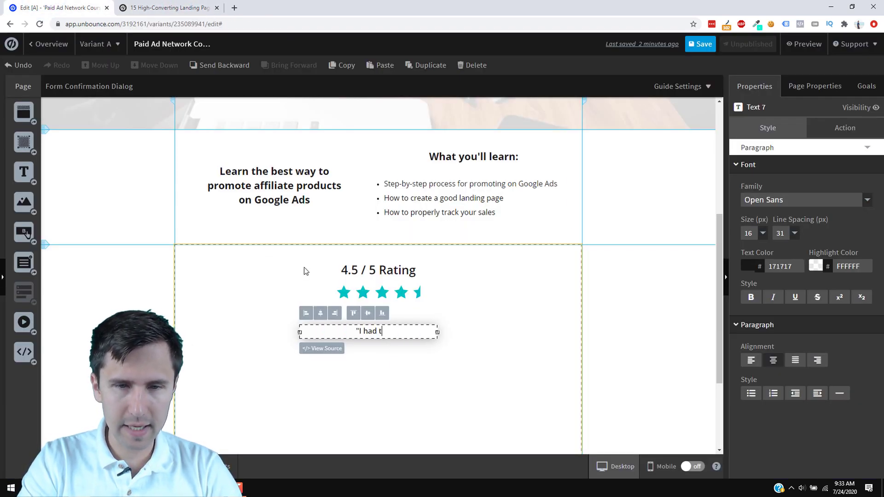
{"action": "type", "text": "rouble promoting on Google ads"}
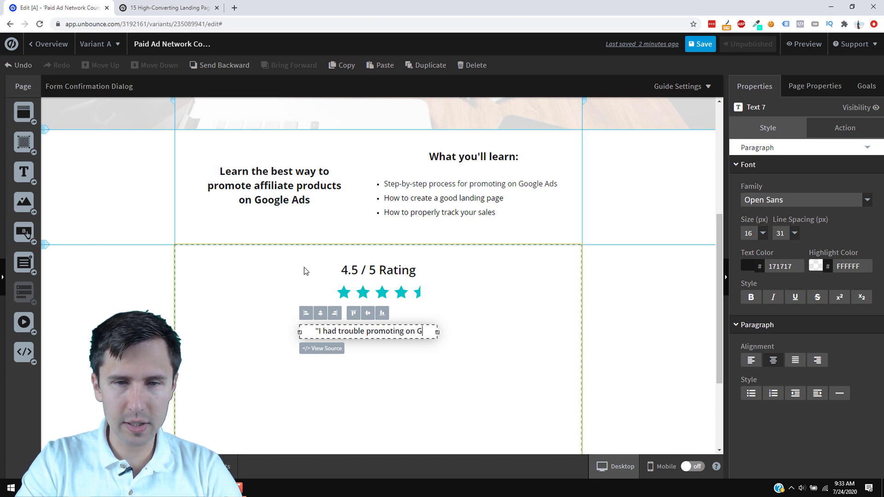
{"action": "key", "text": "BackSpace"}
{"action": "key", "text": "BackSpace"}
{"action": "key", "text": "BackSpace"}
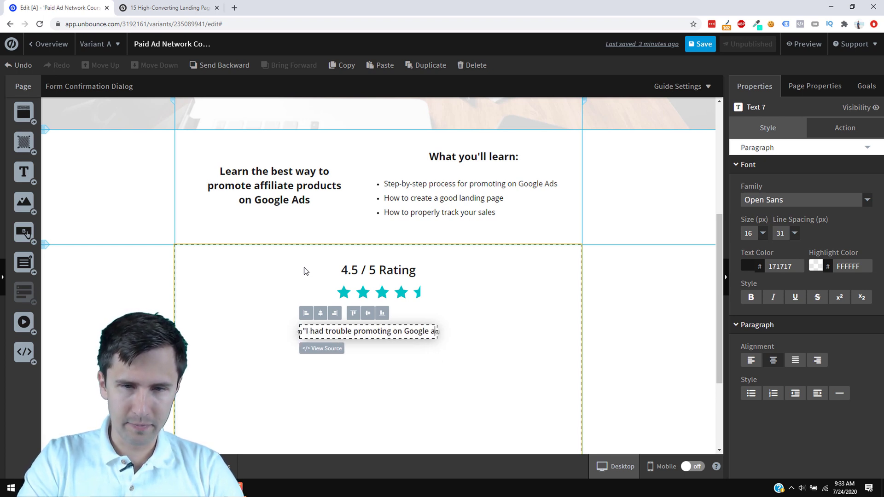
{"action": "type", "text": "Ads because all my"}
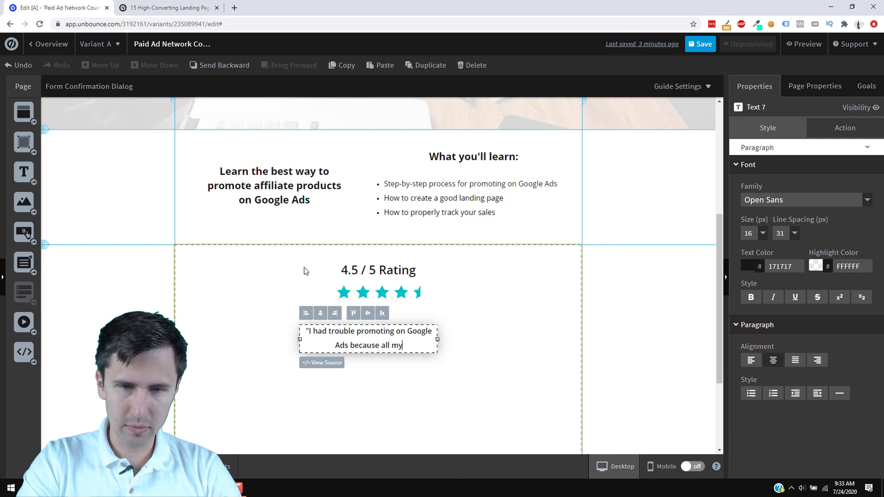
{"action": "type", "text": " products were cons"}
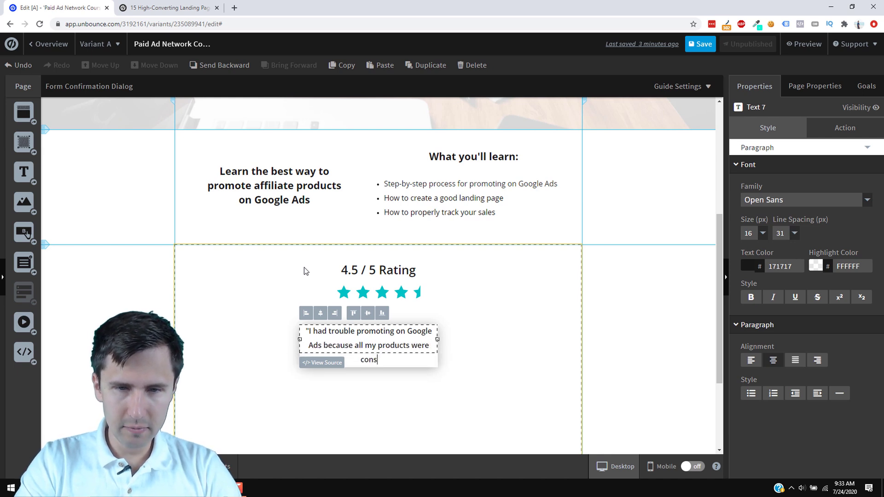
{"action": "type", "text": "tantly disapproved."}
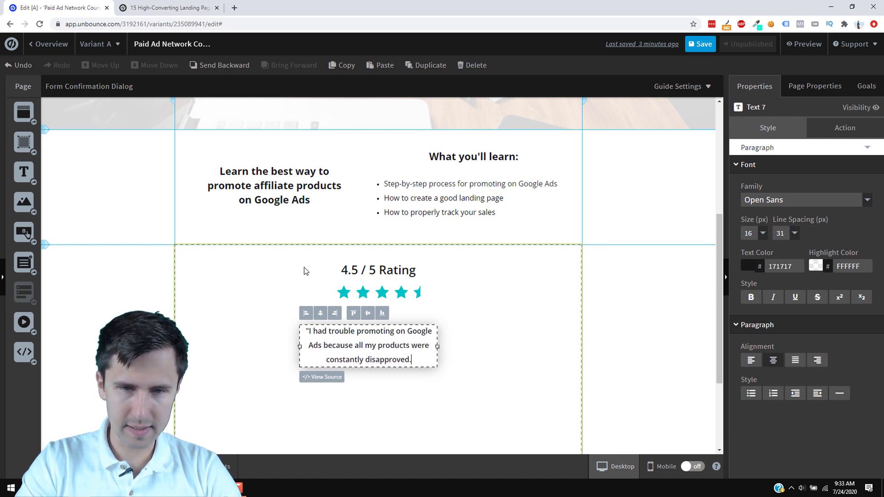
Continue with "Being an affiliate on Google Ads is hard not only because they are strict with affiliates but also because you are not able to track sales."
{"action": "type", "text": " Being an affiliate w"}
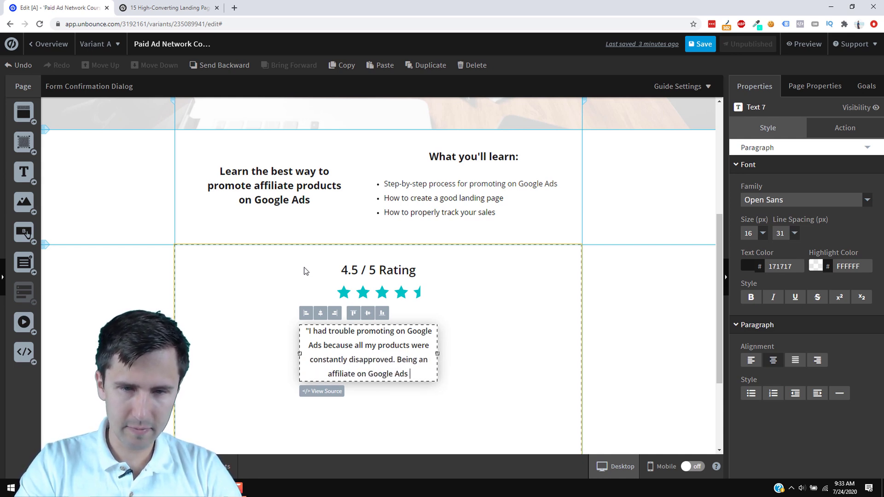
{"action": "type", "text": "is hard not only becau"}
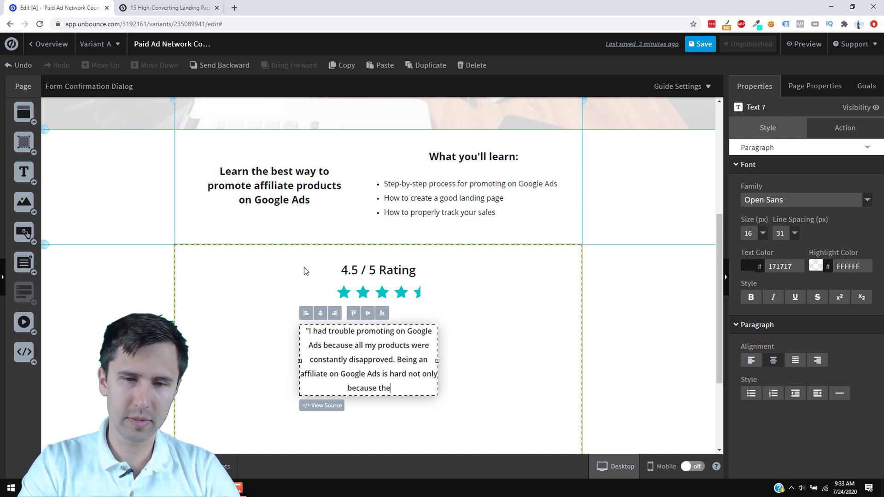
{"action": "type", "text": "se they are strict wi"}
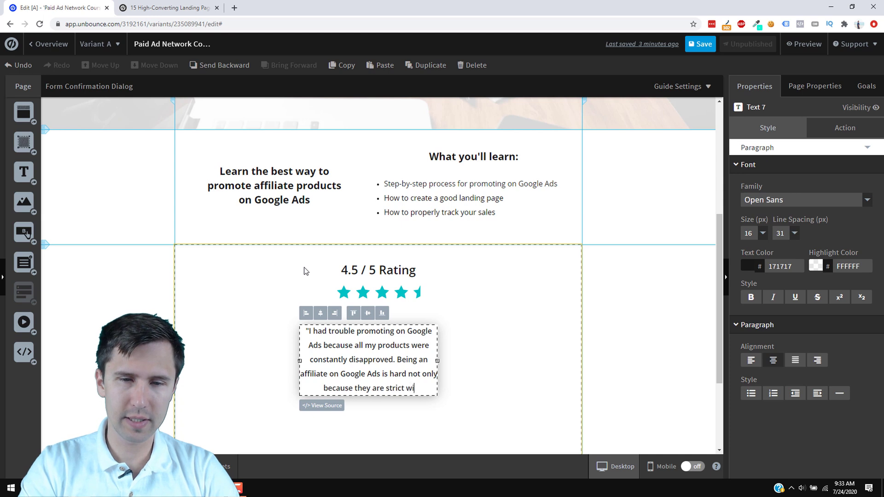
{"action": "type", "text": "th affiliates but also because"}
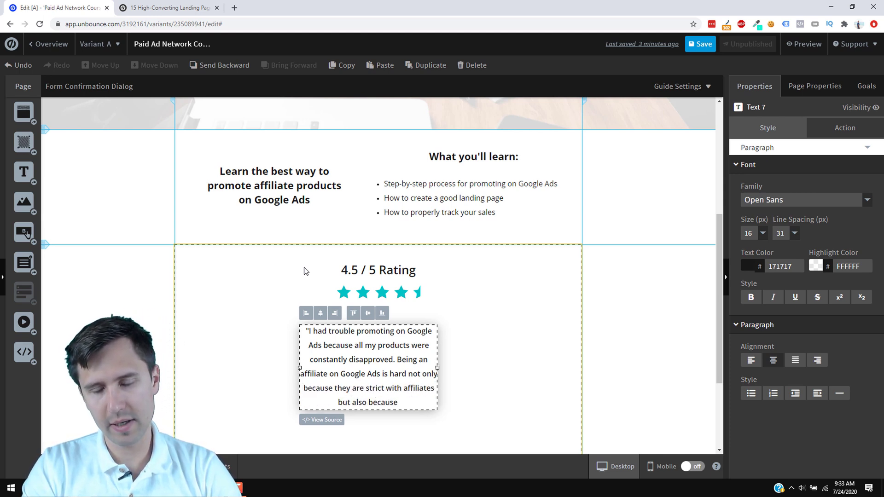
{"action": "type", "text": " you are "}
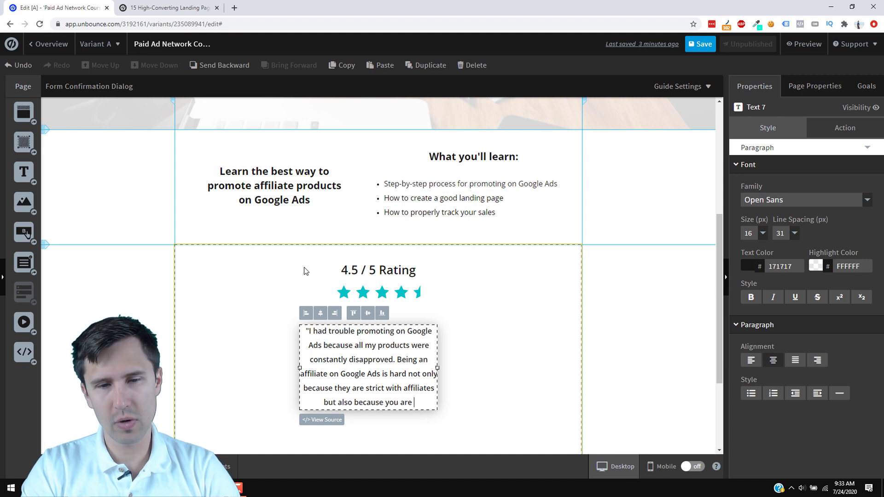
{"action": "type", "text": "not able to track sales. Th"}
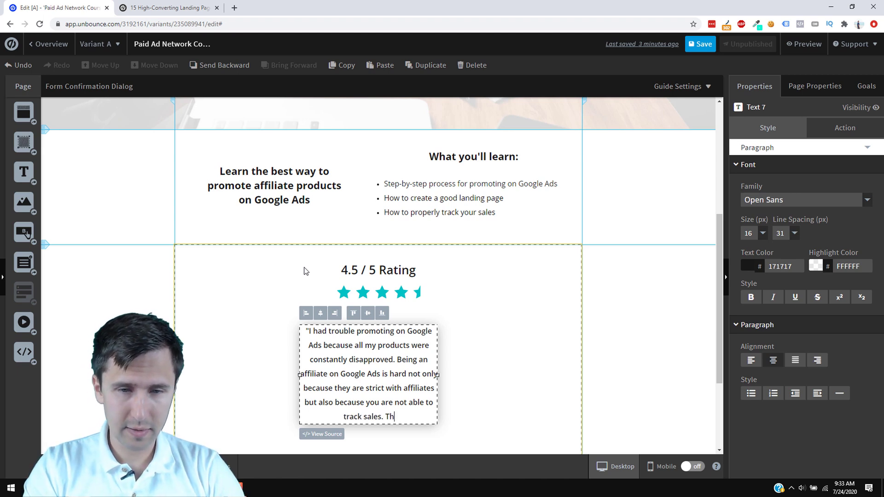
Finish the testimonial with "This video helped me understand how to promote correctly on Google Ads and build out an audience list."
{"action": "type", "text": "is video helped me understand how"}
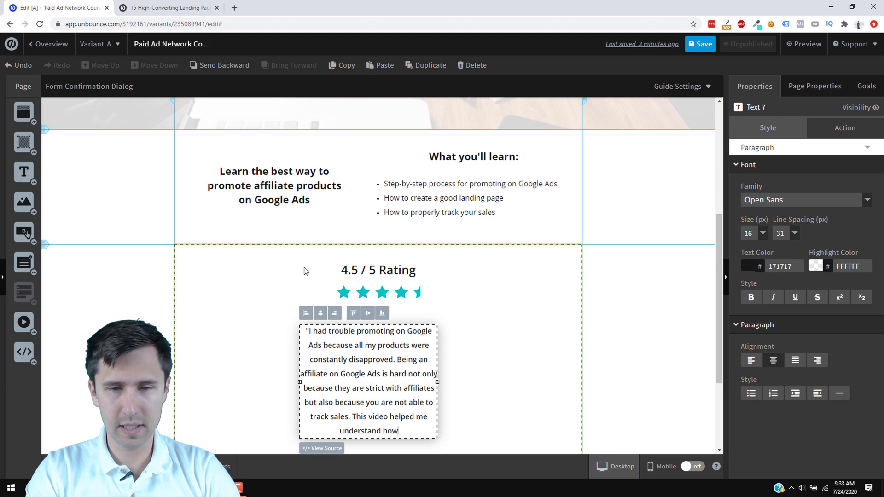
{"action": "type", "text": " to promote correctly on Google Ads and"}
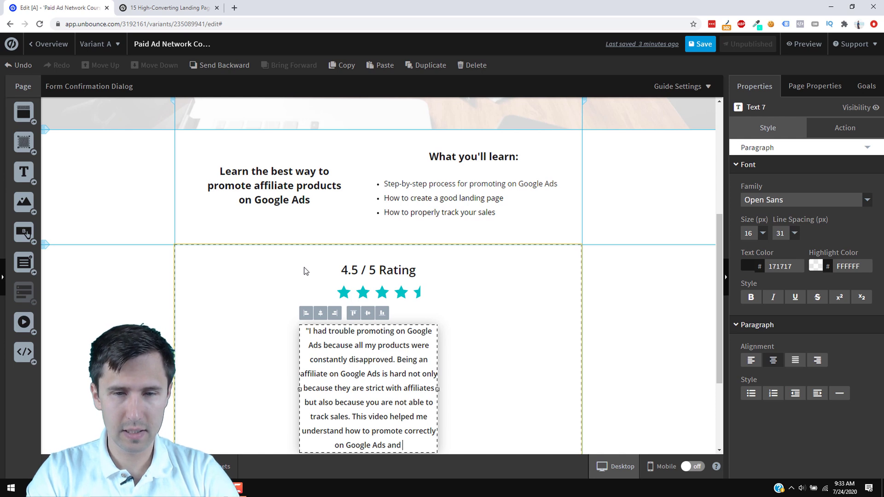
{"action": "type", "text": "build out an audience list."}
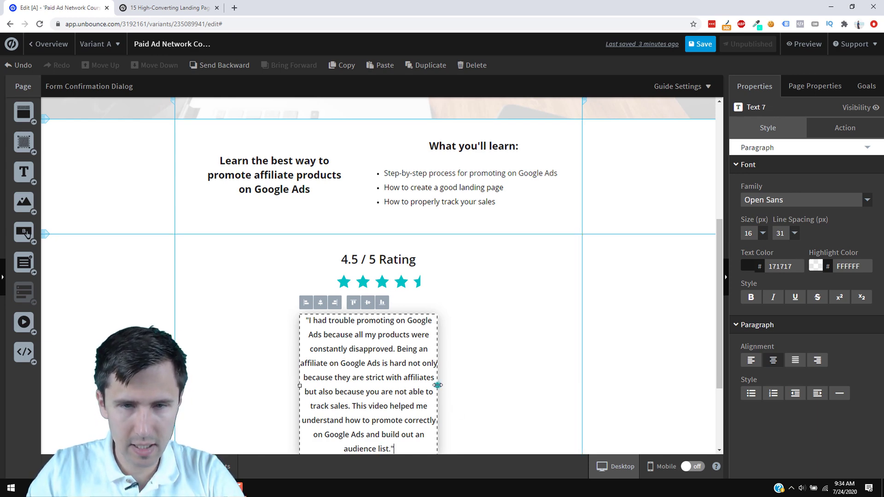
Widen the testimonial text box to about 580 px and center it horizontally beneath the stars, about 158 px from the section's top
{"action": "left_click_drag", "start_coordinate": [438, 386], "coordinate": [567, 383]}
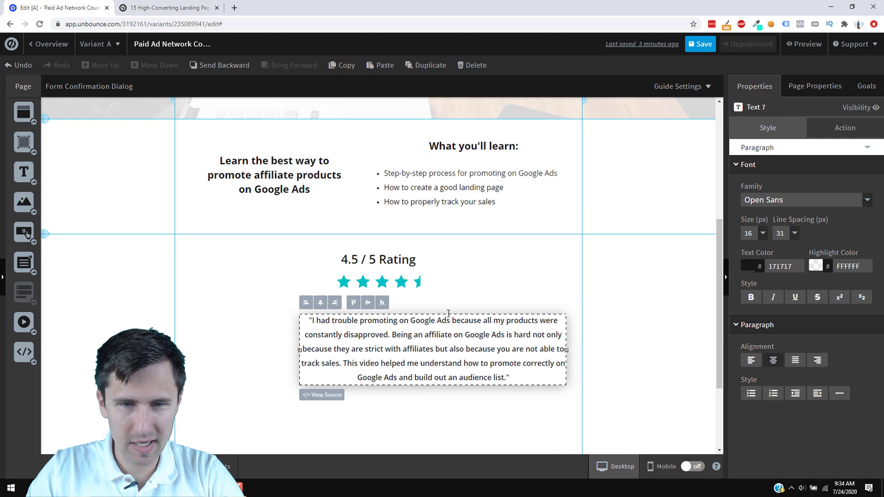
{"action": "left_click", "coordinate": [485, 283]}
{"action": "left_click_drag", "start_coordinate": [459, 358], "coordinate": [407, 351]}
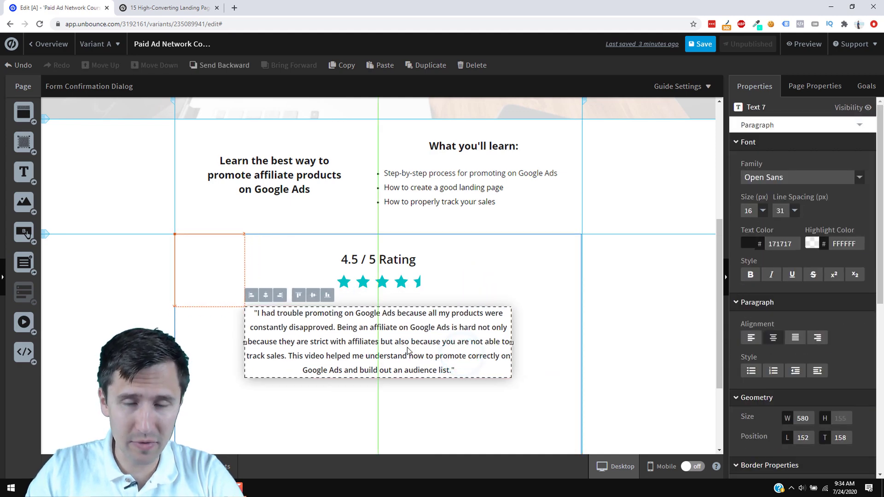
{"action": "left_click", "coordinate": [523, 286]}
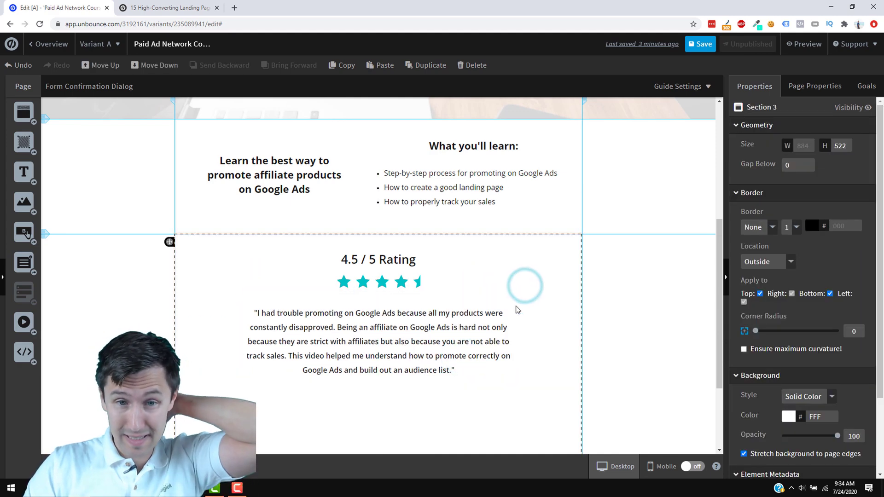
Compare the testimonial's layout with the testimonials on the example page and select the testimonial text box
{"action": "scroll", "coordinate": [516, 312], "scroll_direction": "up", "scroll_amount": 2}
{"action": "scroll", "coordinate": [516, 312], "scroll_direction": "up", "scroll_amount": 2}
{"action": "scroll", "coordinate": [509, 330], "scroll_direction": "down", "scroll_amount": 4}
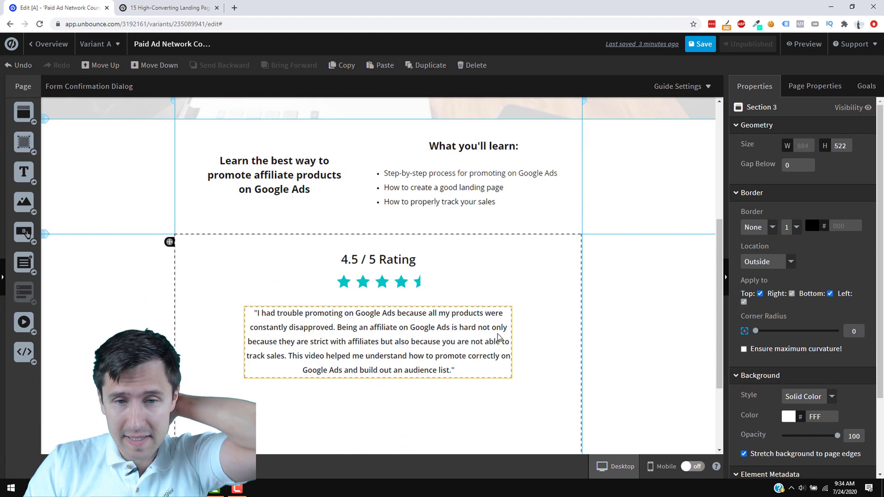
{"action": "left_click", "coordinate": [179, 7]}
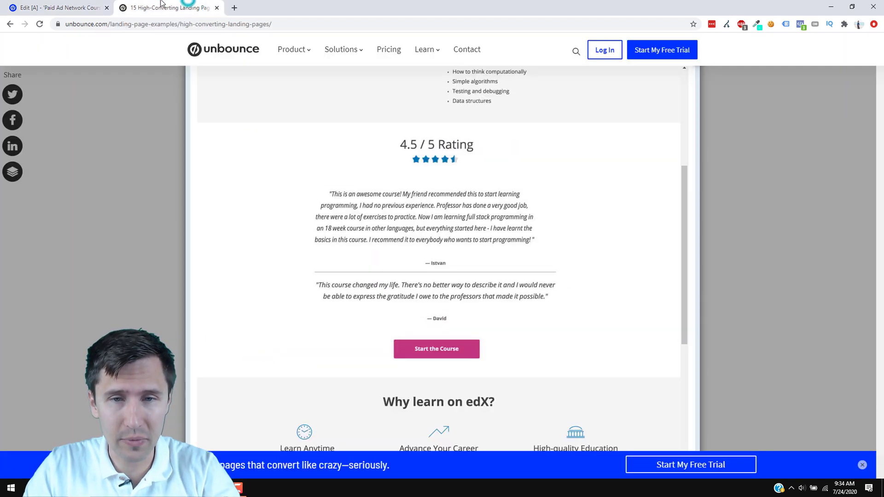
{"action": "left_click", "coordinate": [65, 4]}
{"action": "left_click", "coordinate": [469, 376]}
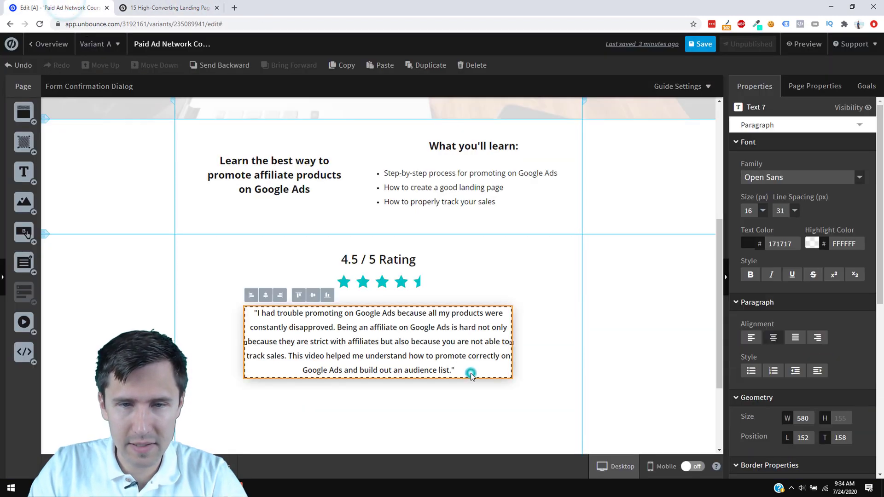
Italicize the entire testimonial paragraph beneath the stars
{"action": "left_click", "coordinate": [471, 373]}
{"action": "triple_click", "coordinate": [417, 339]}
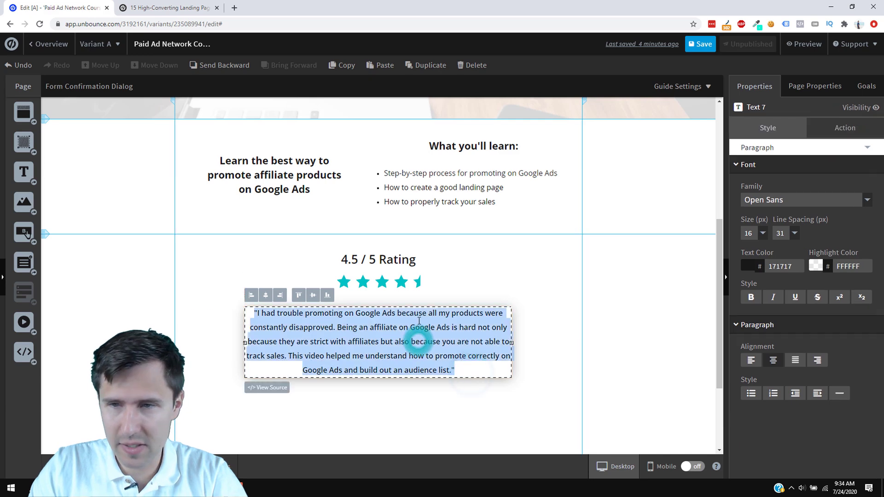
{"action": "left_click", "coordinate": [773, 297]}
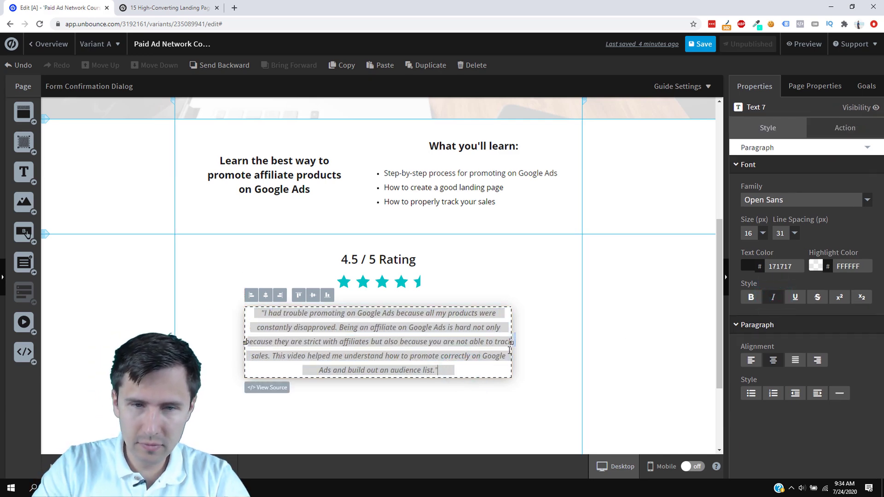
Add the reviewer's first name after a dash on a new line below the testimonial, in bold without italics, following the example page
{"action": "left_click", "coordinate": [163, 4]}
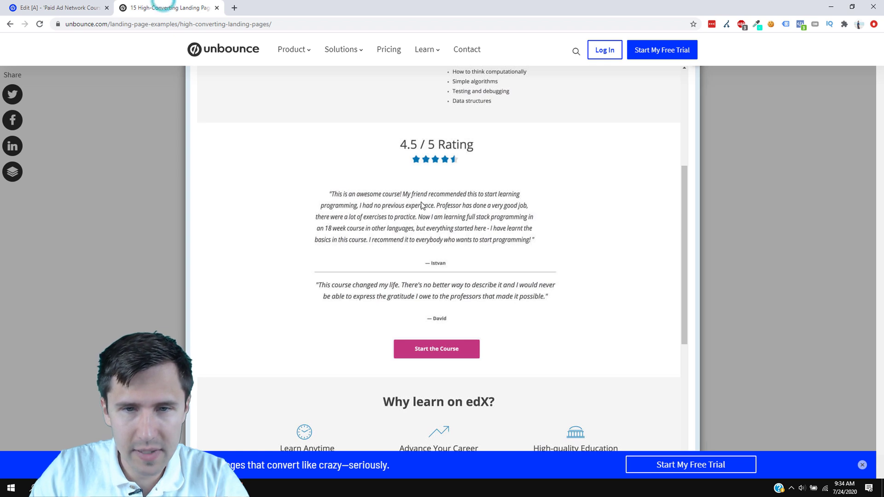
{"action": "left_click", "coordinate": [60, 7]}
{"action": "left_click", "coordinate": [400, 390]}
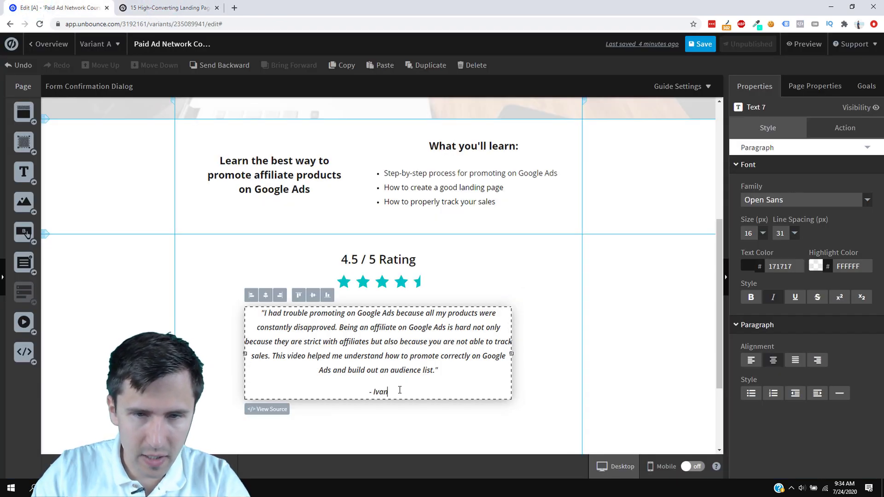
{"action": "triple_click", "coordinate": [379, 392]}
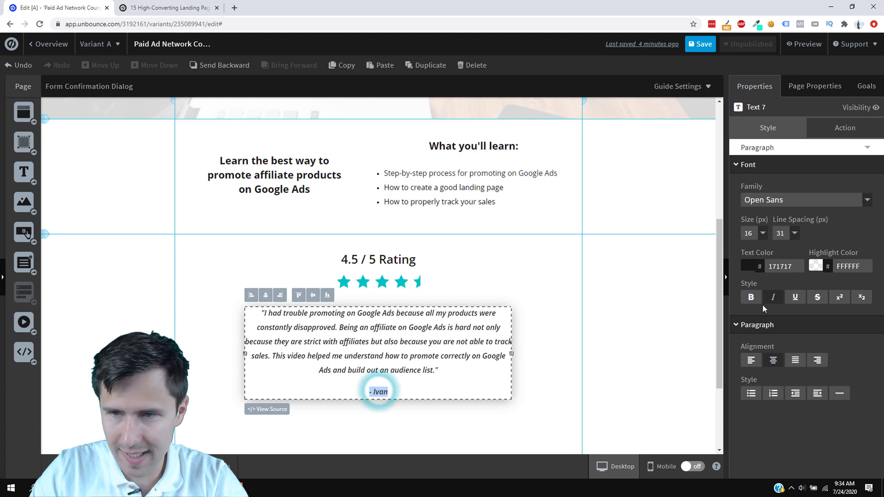
{"action": "left_click", "coordinate": [770, 297]}
{"action": "left_click", "coordinate": [751, 298]}
{"action": "left_click", "coordinate": [612, 339]}
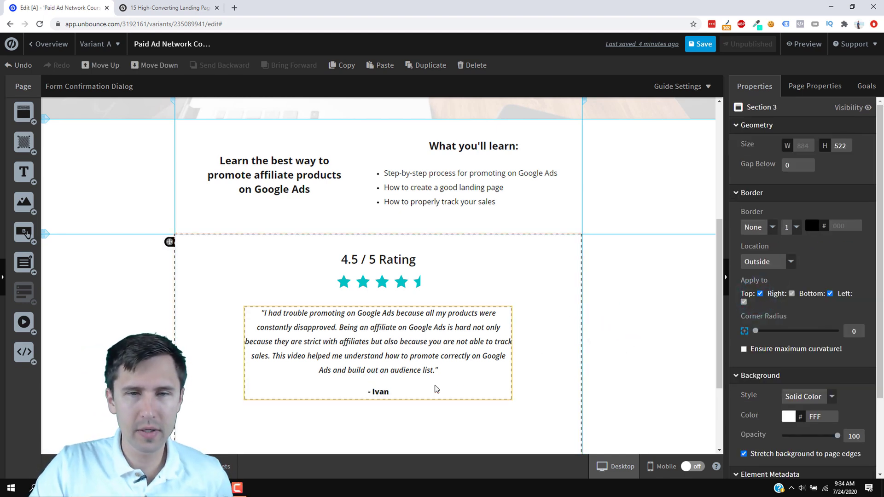
Compare the page's upper sections and their backgrounds with those on the example edX page
{"action": "scroll", "coordinate": [627, 285], "scroll_direction": "up", "scroll_amount": 4}
{"action": "scroll", "coordinate": [617, 290], "scroll_direction": "up", "scroll_amount": 2}
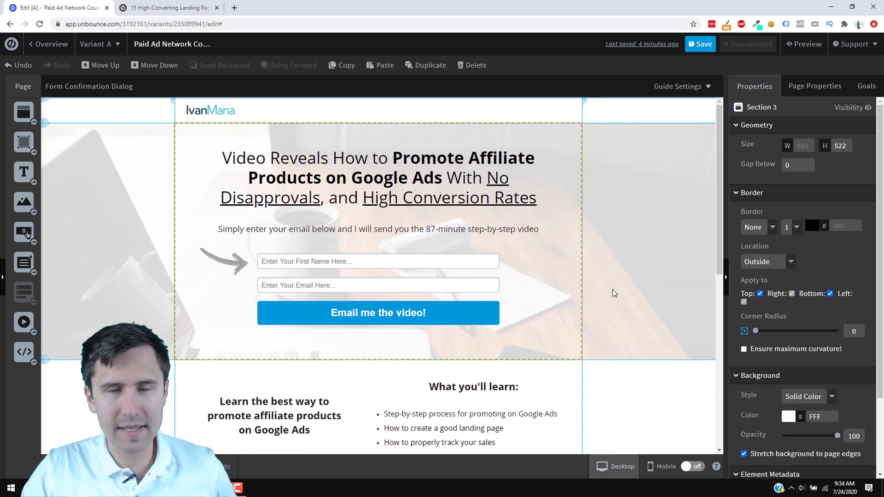
{"action": "left_click", "coordinate": [177, 8]}
{"action": "scroll", "coordinate": [496, 310], "scroll_direction": "up", "scroll_amount": 3}
{"action": "scroll", "coordinate": [496, 311], "scroll_direction": "up", "scroll_amount": 2}
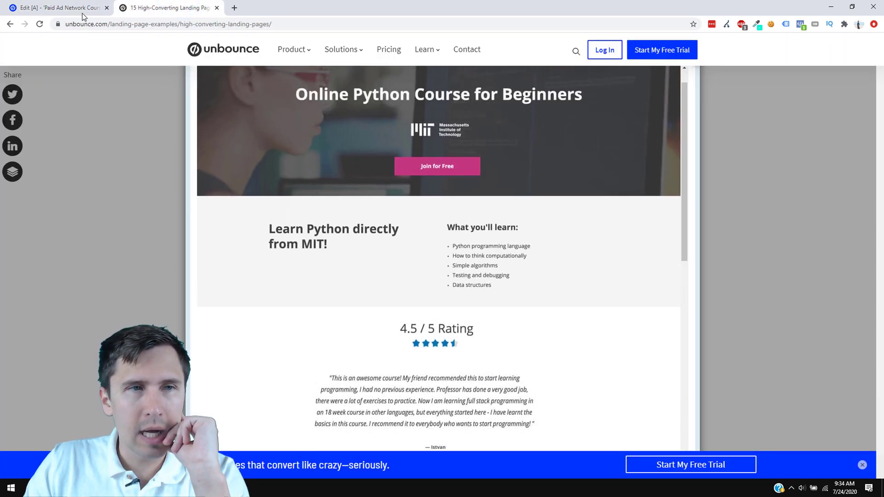
{"action": "left_click", "coordinate": [64, 7]}
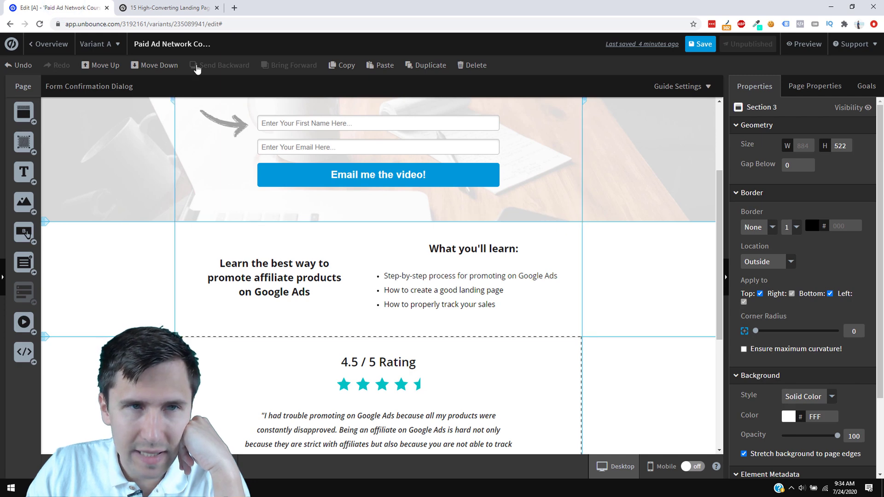
Give the "What you'll learn" section a solid light gray background, color E0E0E0
{"action": "left_click", "coordinate": [552, 237]}
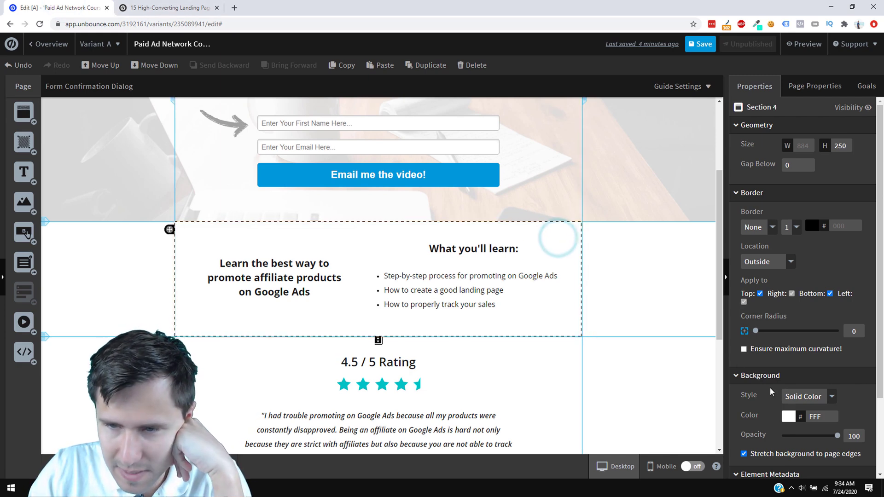
{"action": "scroll", "coordinate": [778, 400], "scroll_direction": "down", "scroll_amount": 2}
{"action": "left_click", "coordinate": [804, 302]}
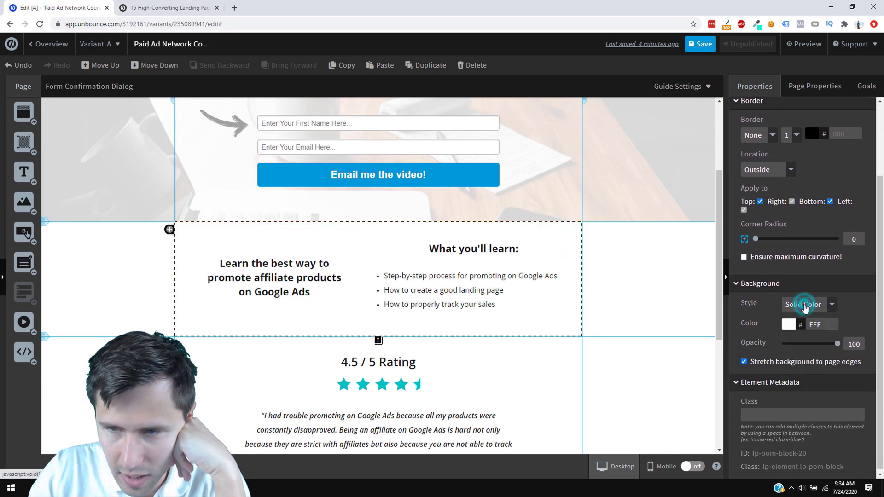
{"action": "left_click", "coordinate": [788, 326]}
{"action": "left_click", "coordinate": [357, 212]}
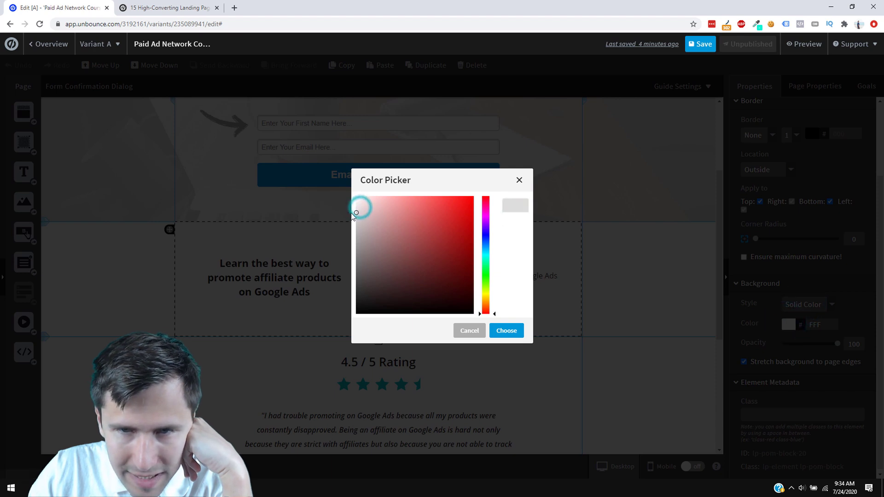
{"action": "left_click", "coordinate": [510, 331]}
{"action": "left_click", "coordinate": [594, 375]}
{"action": "left_click", "coordinate": [542, 233]}
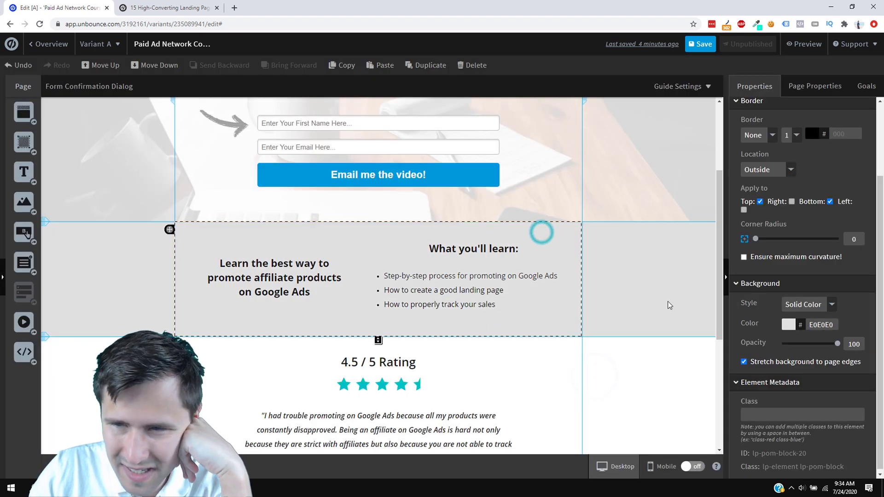
Try different background opacities on the "What you'll learn" section, settling on 54
{"action": "left_click_drag", "start_coordinate": [837, 343], "coordinate": [828, 345]}
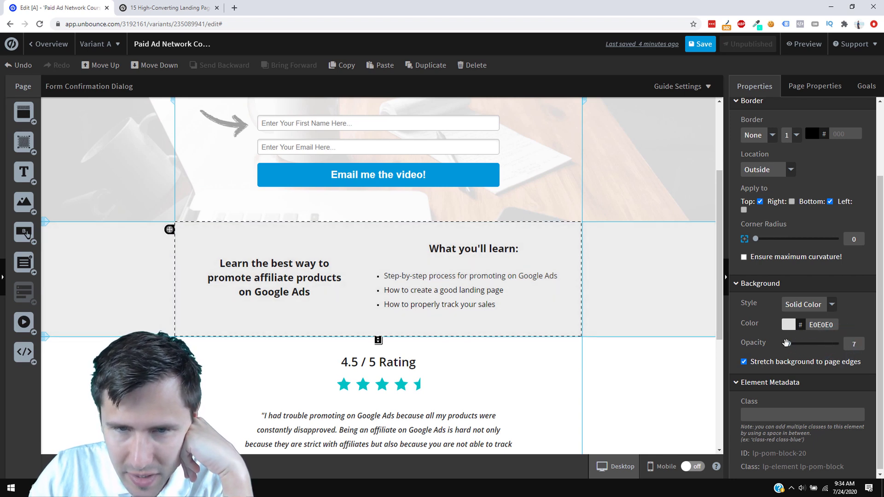
{"action": "left_click_drag", "start_coordinate": [802, 344], "coordinate": [754, 349]}
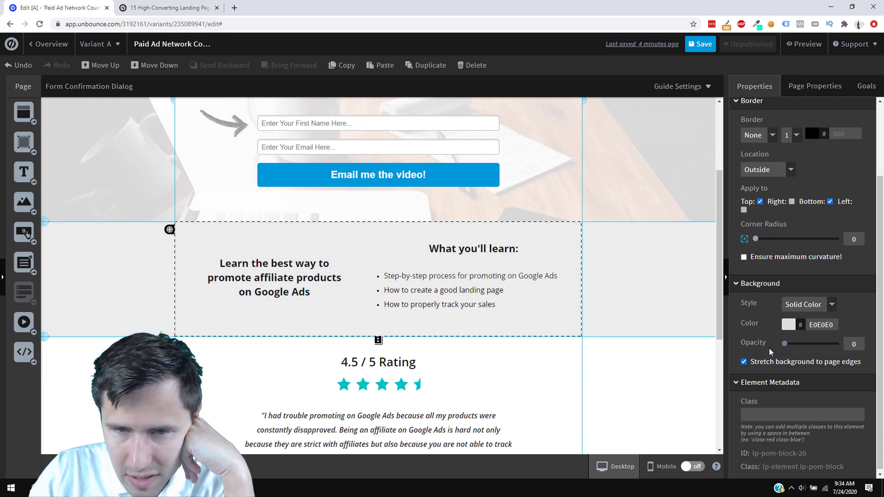
{"action": "left_click_drag", "start_coordinate": [784, 349], "coordinate": [813, 344]}
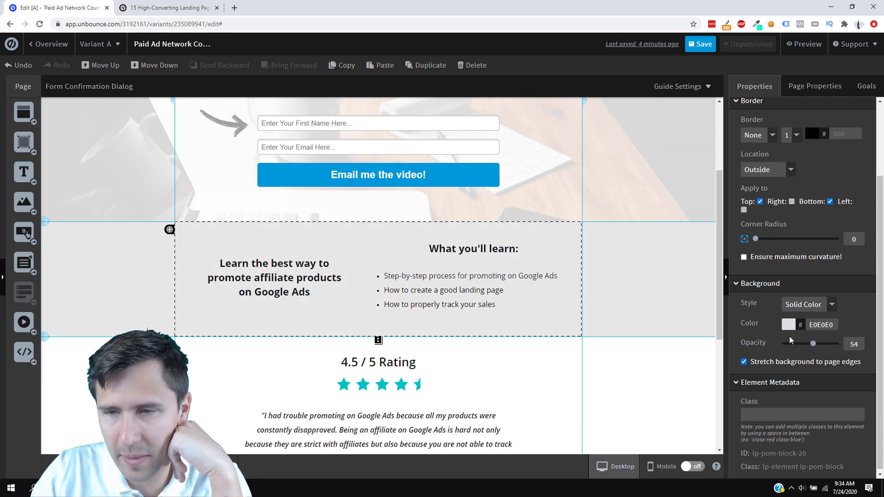
Lighten the "What you'll learn" section's background color to F0F0F0 and review it against the neighboring sections
{"action": "left_click", "coordinate": [789, 329]}
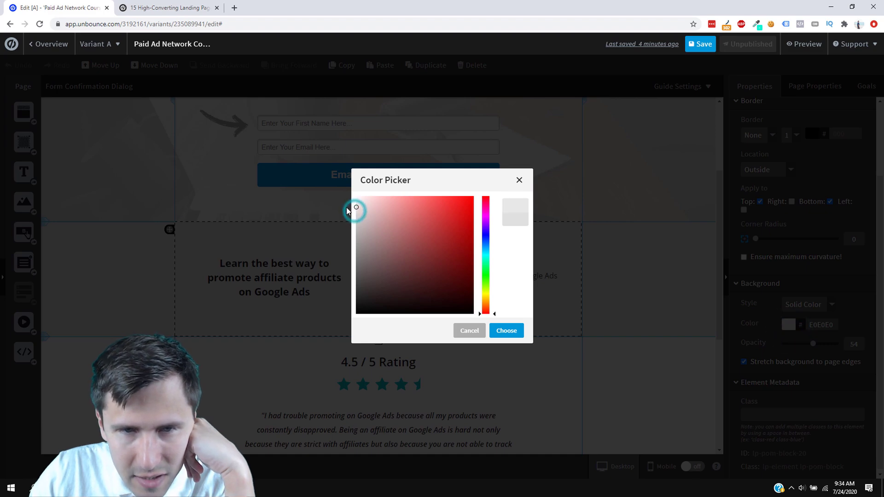
{"action": "left_click_drag", "start_coordinate": [346, 207], "coordinate": [338, 204]}
{"action": "left_click", "coordinate": [506, 330]}
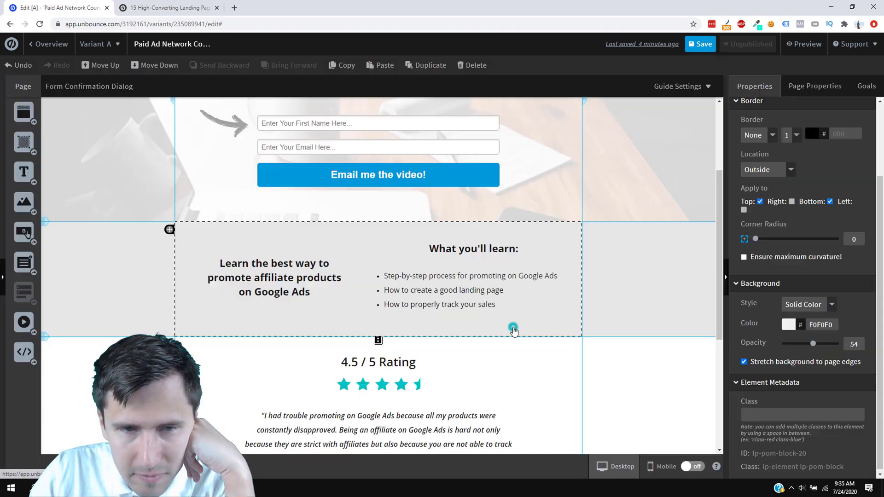
{"action": "left_click", "coordinate": [573, 384]}
{"action": "scroll", "coordinate": [643, 233], "scroll_direction": "up", "scroll_amount": 3}
{"action": "scroll", "coordinate": [646, 266], "scroll_direction": "down", "scroll_amount": 5}
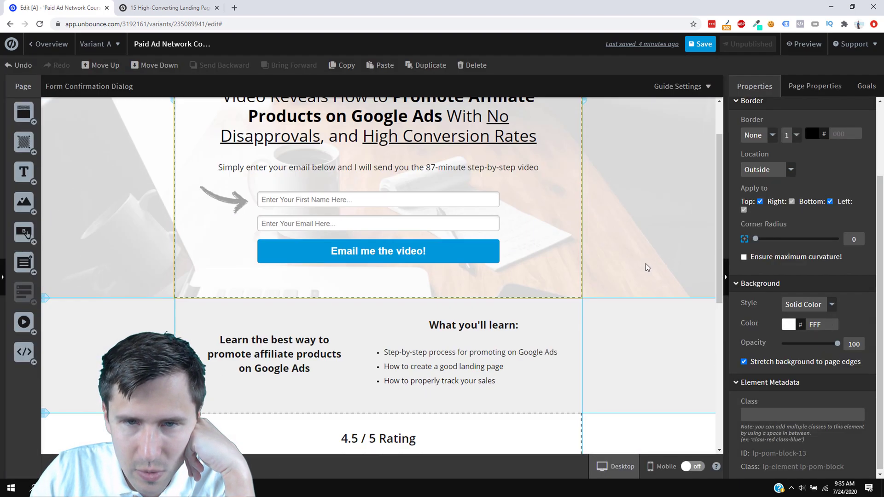
{"action": "scroll", "coordinate": [630, 381], "scroll_direction": "down", "scroll_amount": 2}
{"action": "scroll", "coordinate": [628, 379], "scroll_direction": "up", "scroll_amount": 5}
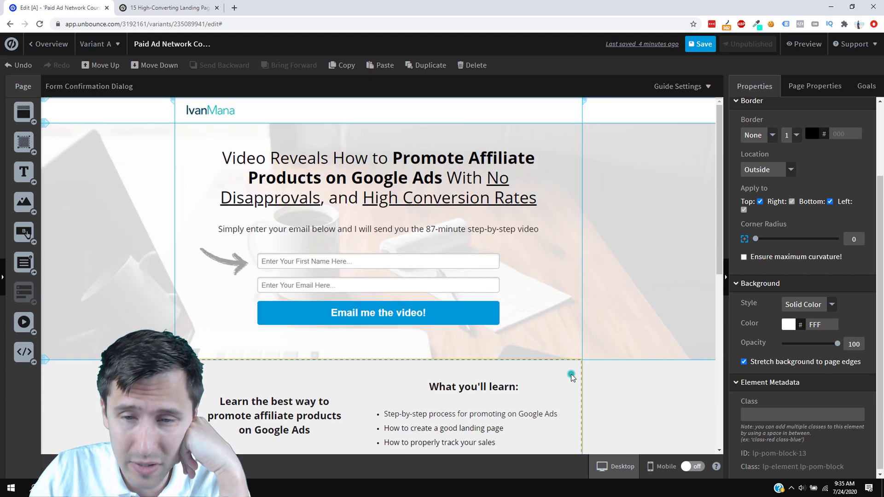
Set the "What you'll learn" section's background color to F6F6F6 with an opacity of 19, stretched to the page edges
{"action": "left_click", "coordinate": [572, 377]}
{"action": "scroll", "coordinate": [571, 373], "scroll_direction": "down", "scroll_amount": 3}
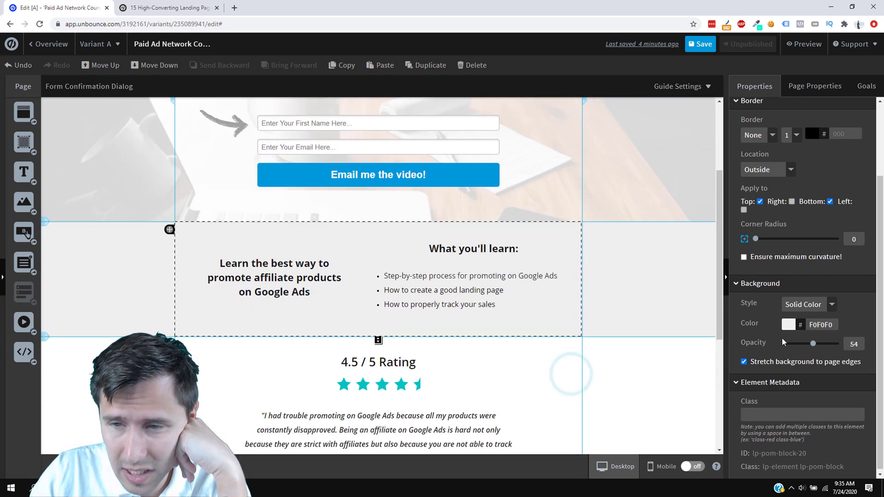
{"action": "left_click", "coordinate": [789, 324]}
{"action": "left_click_drag", "start_coordinate": [367, 207], "coordinate": [344, 202]}
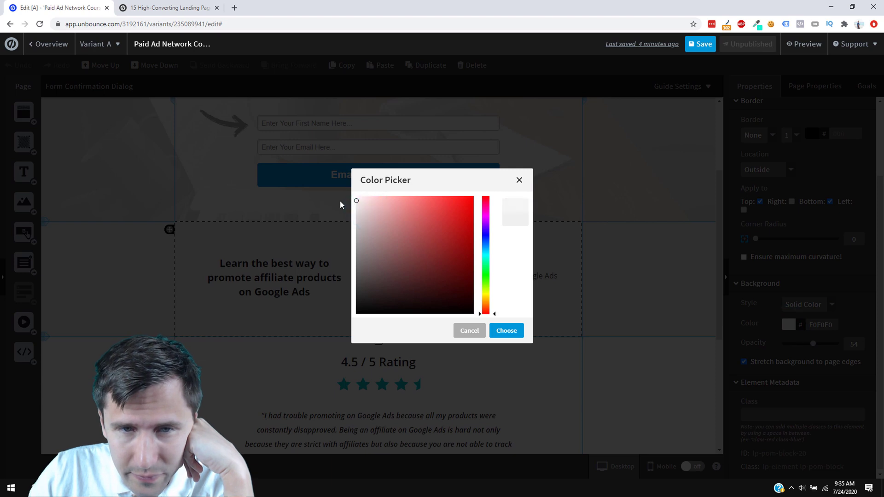
{"action": "left_click", "coordinate": [513, 334]}
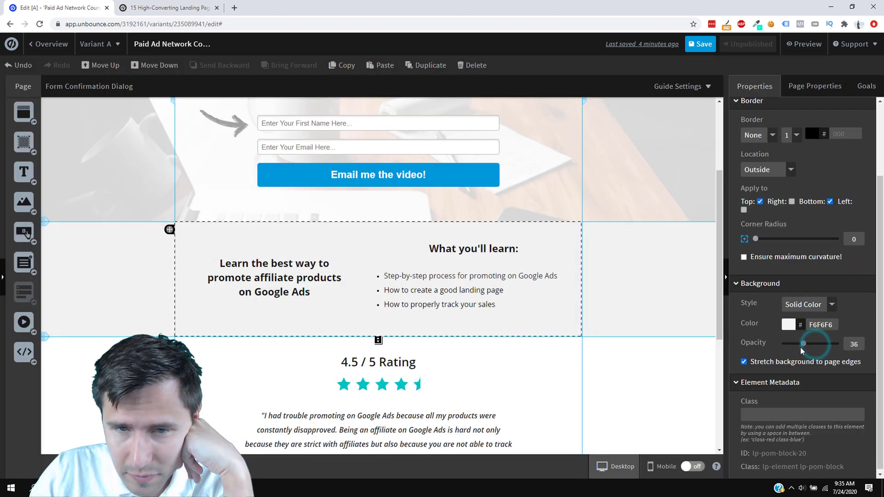
{"action": "left_click_drag", "start_coordinate": [801, 349], "coordinate": [840, 345]}
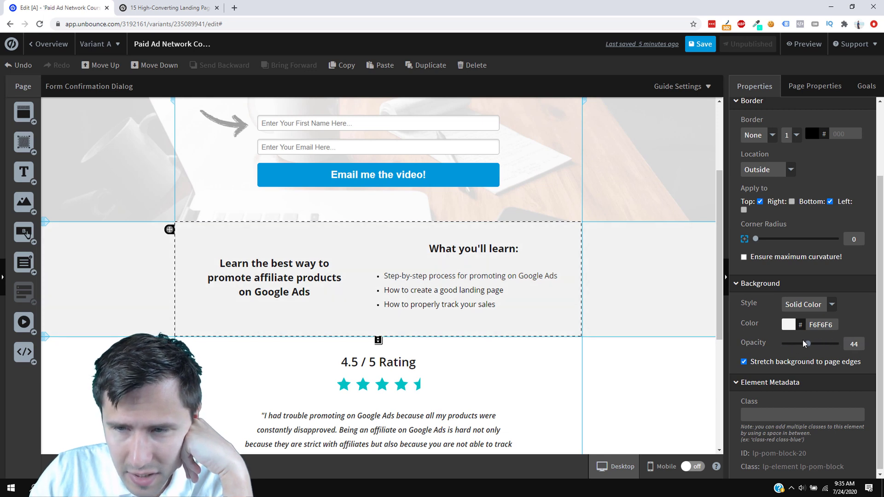
{"action": "left_click", "coordinate": [745, 362]}
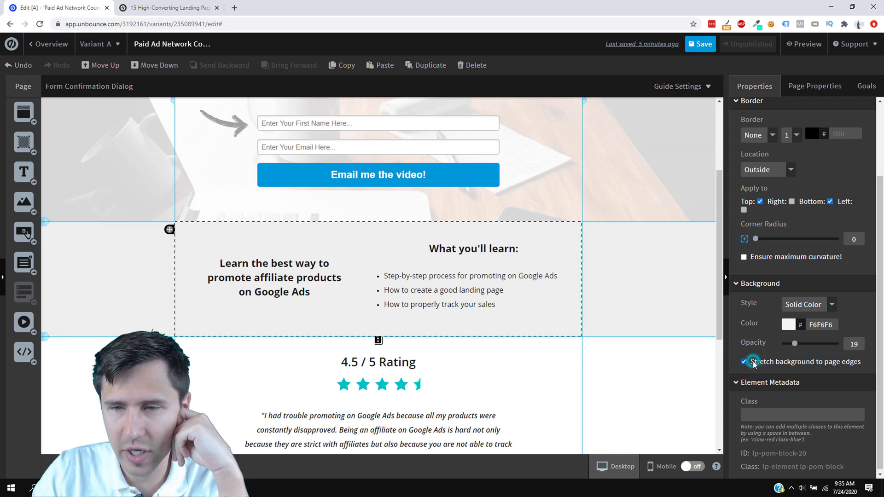
Try the hero background image without stretching, with the Parallax Effect and without fitting to container, restoring each option
{"action": "scroll", "coordinate": [644, 323], "scroll_direction": "up", "scroll_amount": 3}
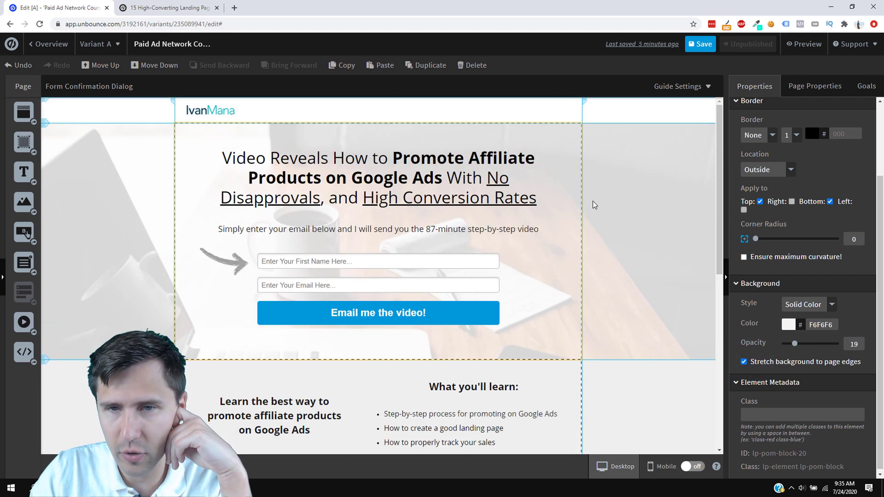
{"action": "left_click", "coordinate": [560, 151]}
{"action": "left_click", "coordinate": [744, 394]}
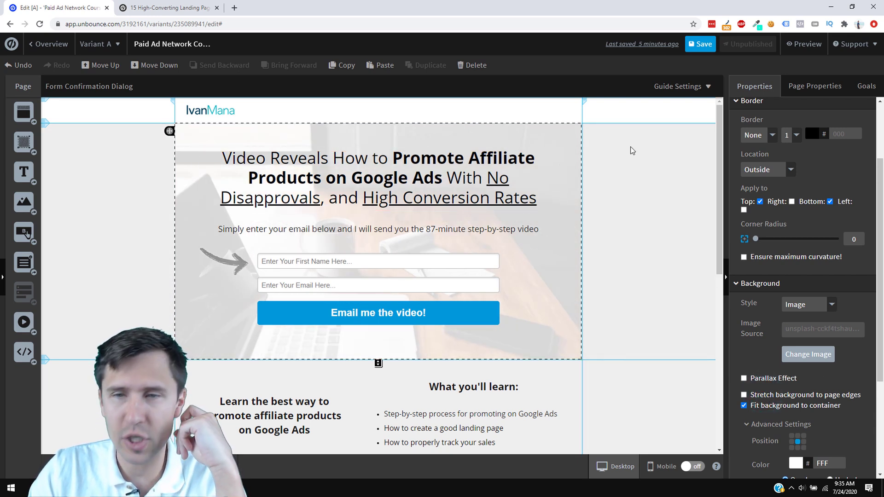
{"action": "left_click", "coordinate": [757, 380]}
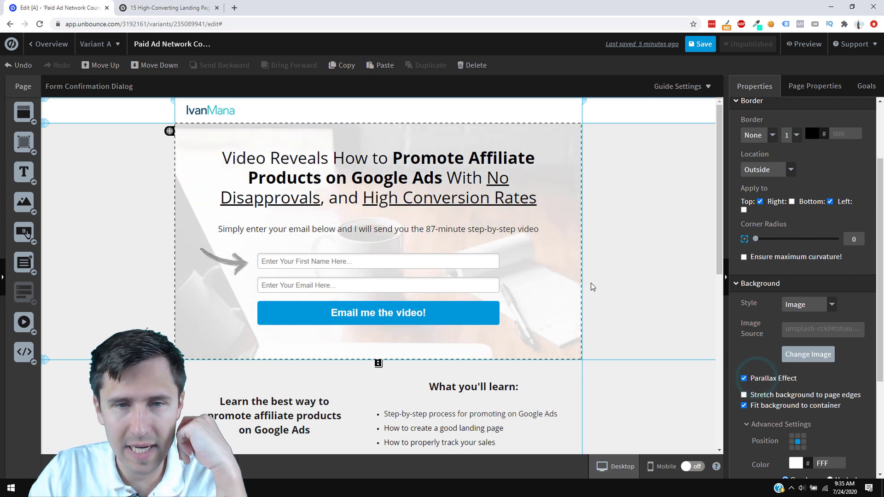
{"action": "scroll", "coordinate": [591, 282], "scroll_direction": "down", "scroll_amount": 4}
{"action": "scroll", "coordinate": [590, 282], "scroll_direction": "up", "scroll_amount": 4}
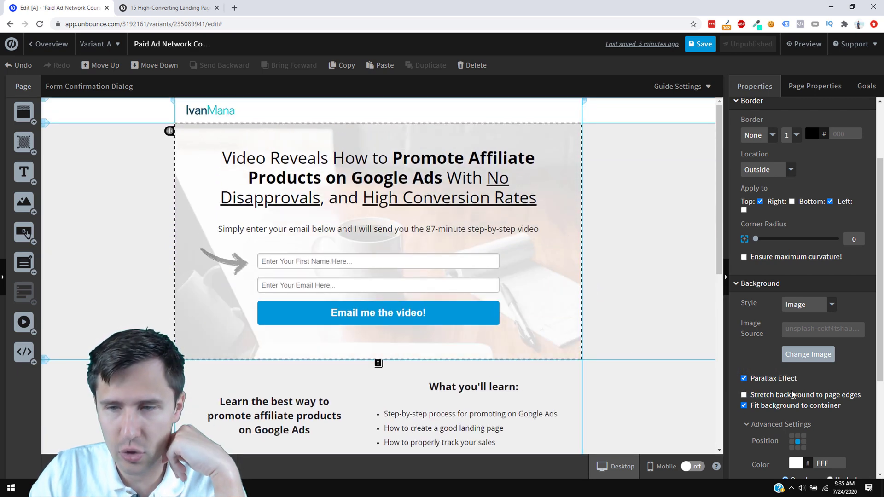
{"action": "left_click", "coordinate": [761, 380]}
{"action": "left_click", "coordinate": [768, 396]}
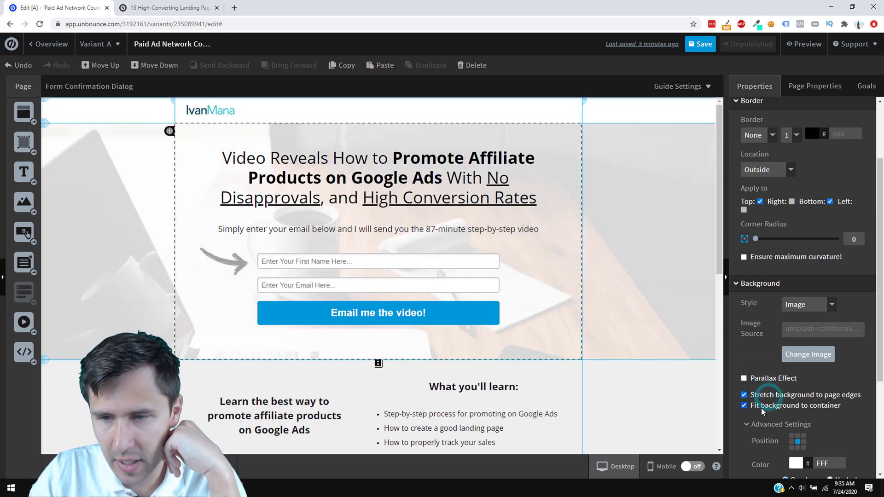
{"action": "left_click", "coordinate": [761, 406]}
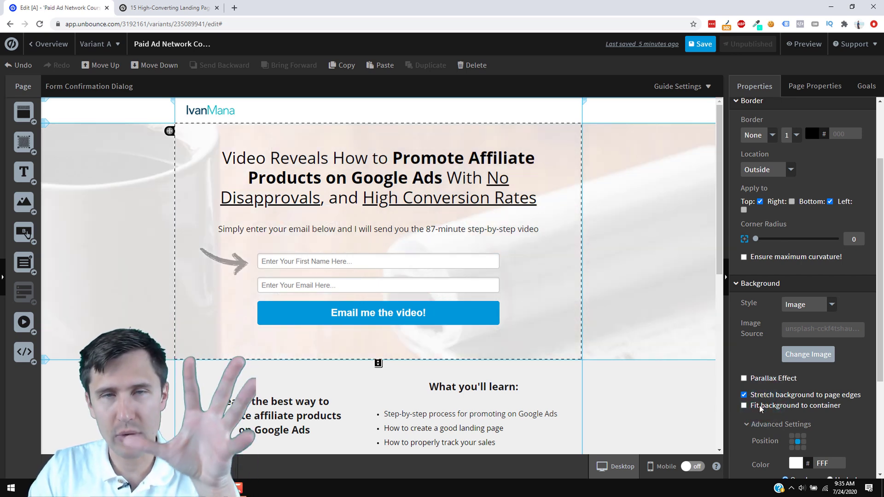
{"action": "left_click", "coordinate": [759, 406]}
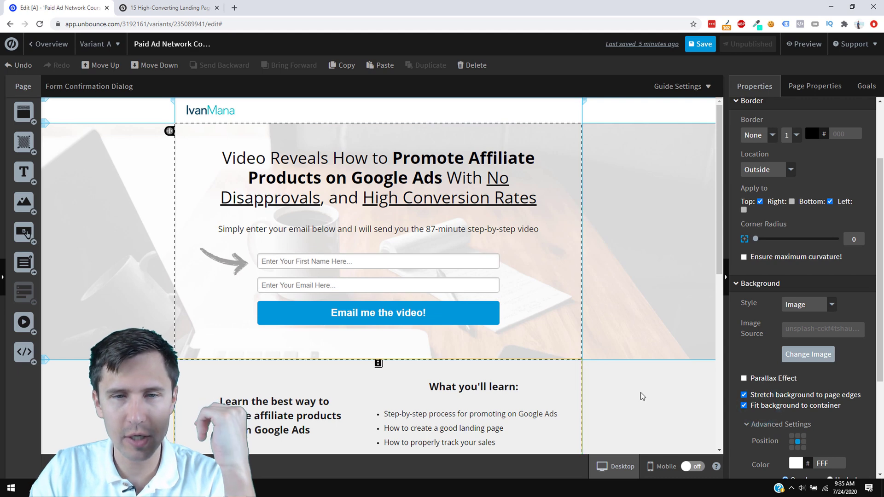
Change the "What you'll learn" section's background color to white, FFFFFF
{"action": "scroll", "coordinate": [641, 393], "scroll_direction": "down", "scroll_amount": 6}
{"action": "left_click", "coordinate": [607, 339]}
{"action": "scroll", "coordinate": [604, 341], "scroll_direction": "up", "scroll_amount": 5}
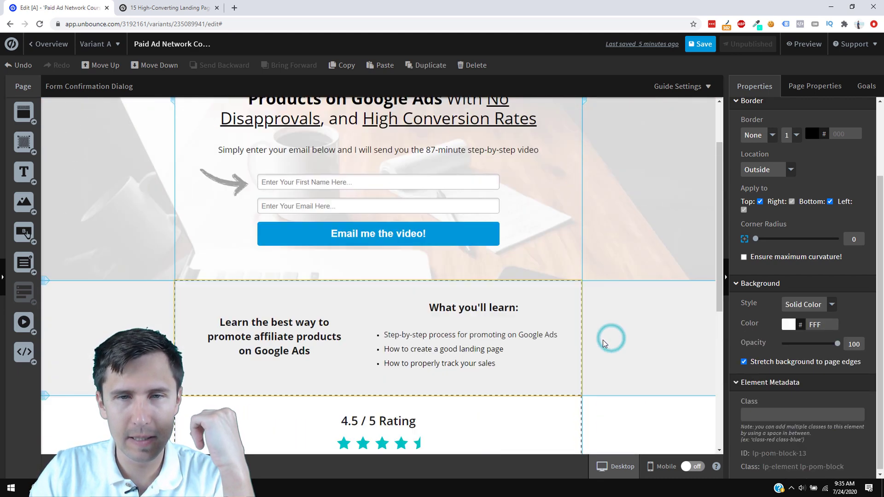
{"action": "scroll", "coordinate": [602, 341], "scroll_direction": "up", "scroll_amount": 1}
{"action": "scroll", "coordinate": [601, 343], "scroll_direction": "down", "scroll_amount": 8}
{"action": "scroll", "coordinate": [601, 345], "scroll_direction": "up", "scroll_amount": 5}
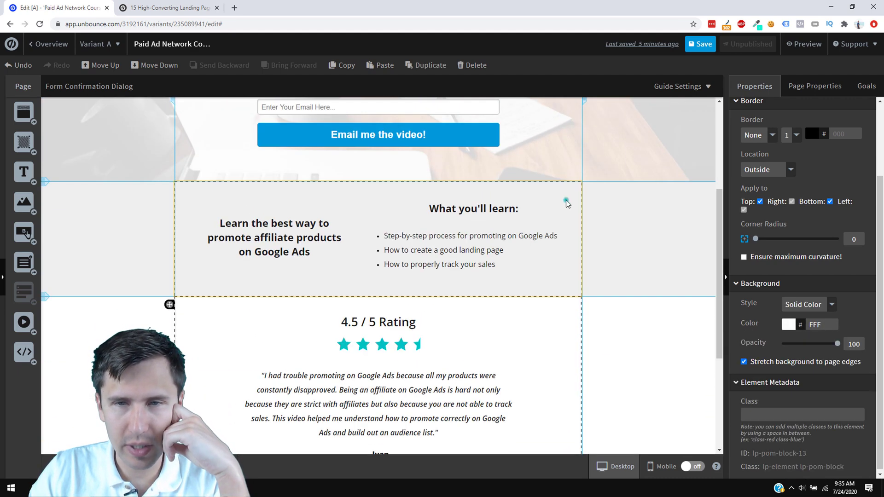
{"action": "left_click", "coordinate": [565, 200]}
{"action": "left_click", "coordinate": [789, 325]}
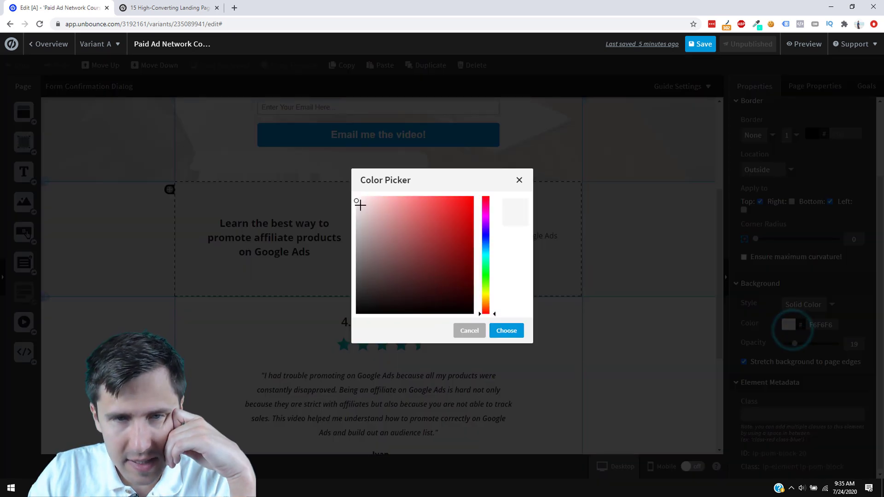
{"action": "left_click", "coordinate": [360, 206]}
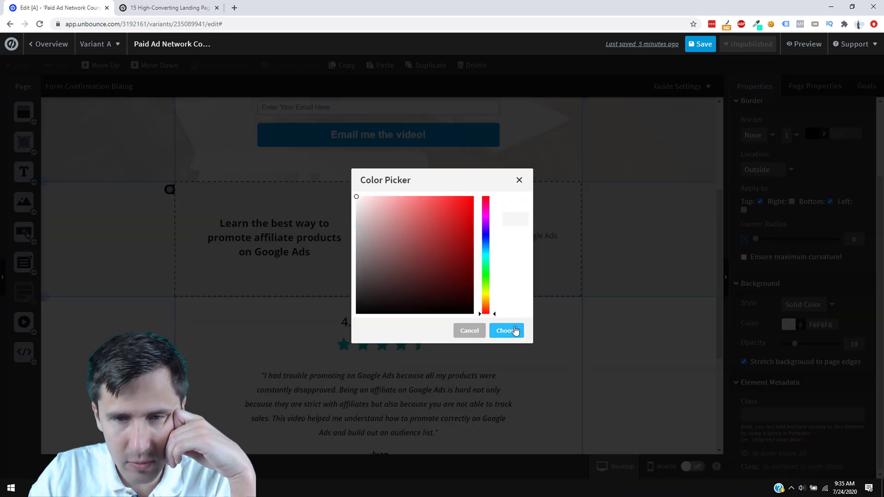
{"action": "left_click", "coordinate": [507, 331]}
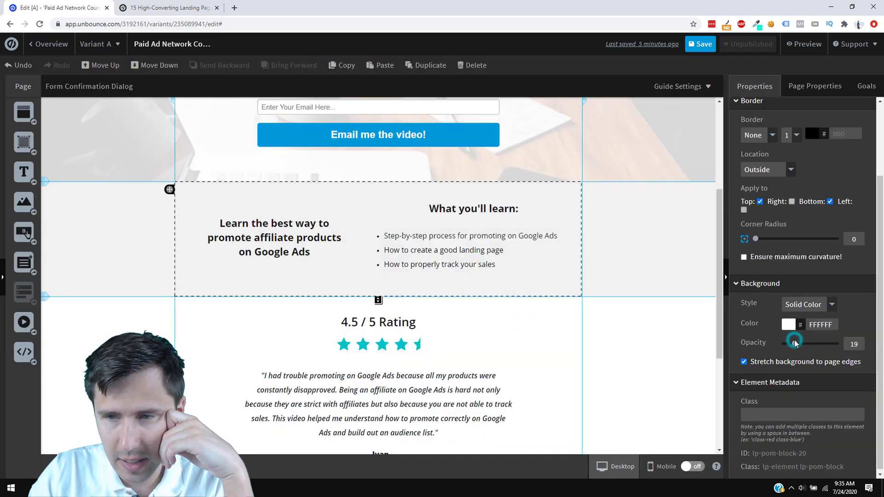
Keep the "What you'll learn" section's background color at FFFFFF and set its opacity to 65
{"action": "left_click_drag", "start_coordinate": [795, 343], "coordinate": [792, 343]}
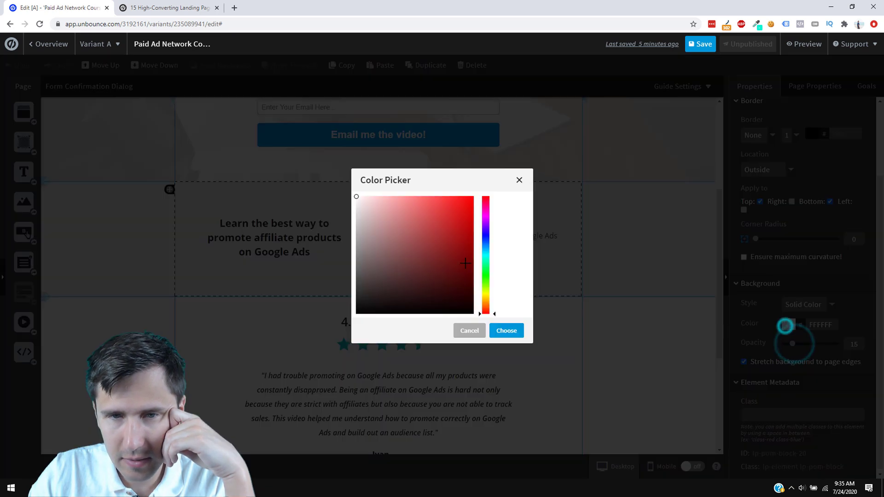
{"action": "left_click", "coordinate": [788, 325]}
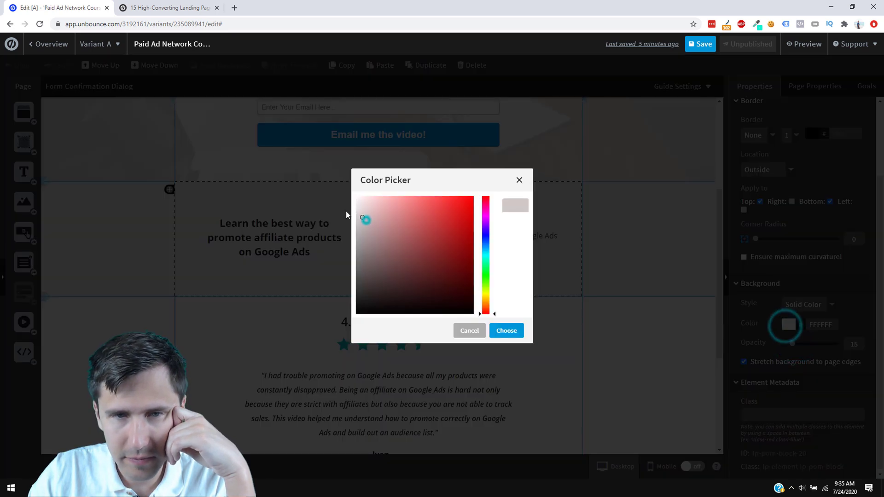
{"action": "left_click", "coordinate": [512, 329]}
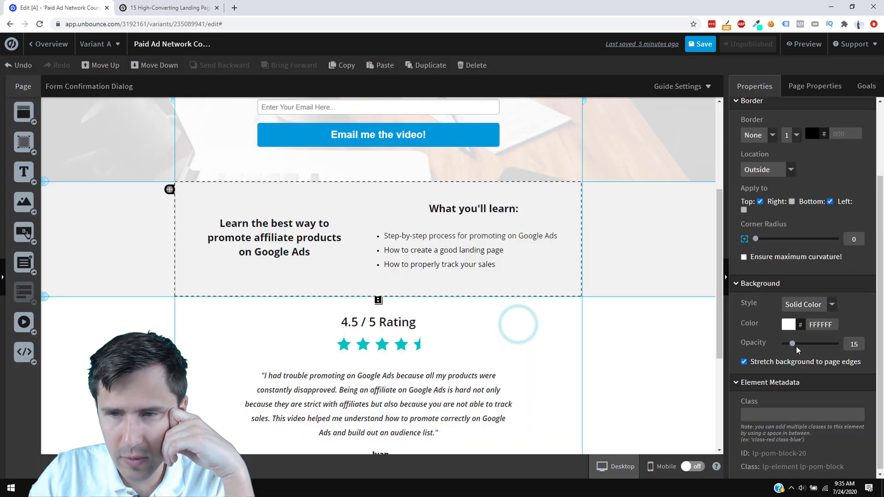
{"action": "left_click_drag", "start_coordinate": [793, 343], "coordinate": [847, 346]}
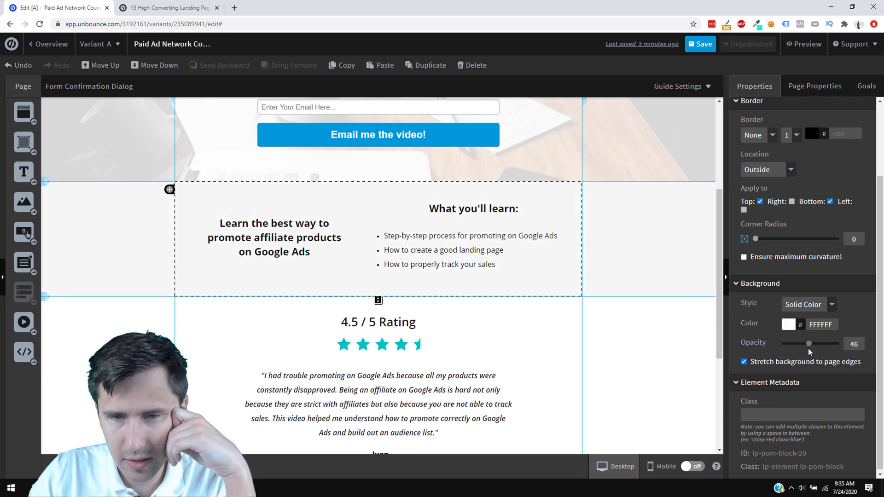
{"action": "left_click_drag", "start_coordinate": [808, 348], "coordinate": [819, 348]}
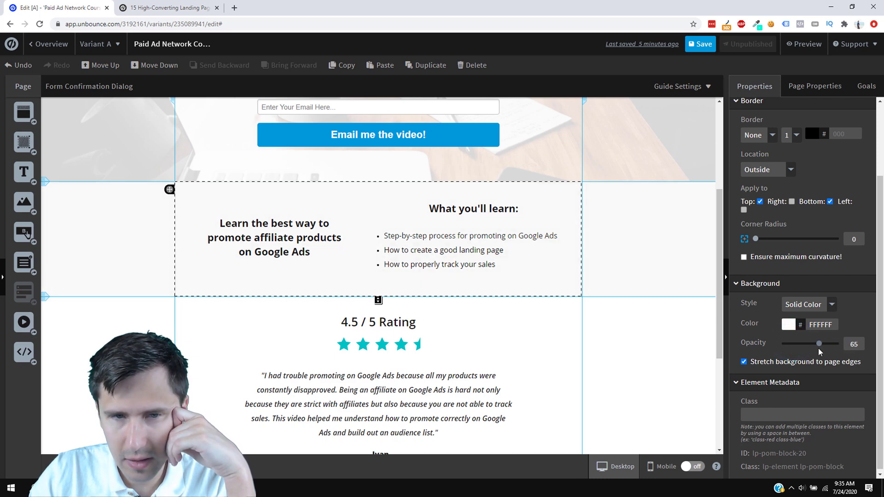
{"action": "left_click", "coordinate": [592, 360]}
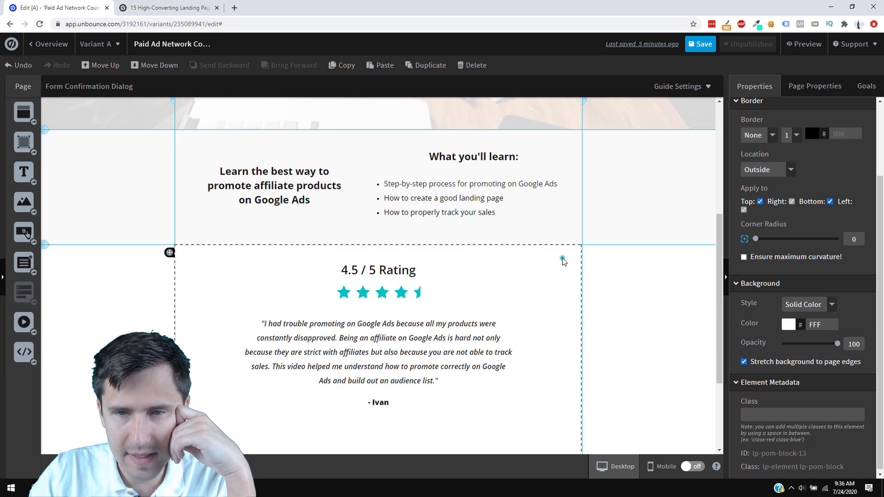
Set the rating and testimonial section's background color to FFFFFF and review it against the sections above
{"action": "left_click", "coordinate": [562, 257]}
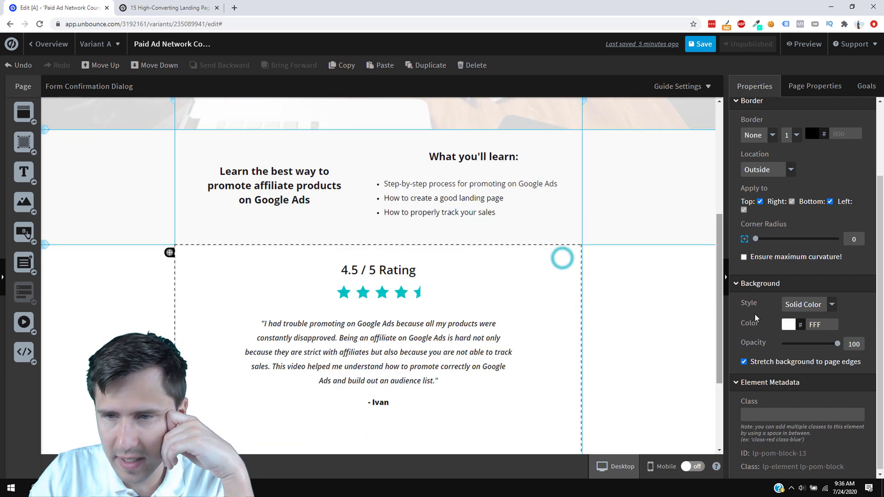
{"action": "left_click", "coordinate": [790, 326]}
{"action": "left_click", "coordinate": [376, 216]}
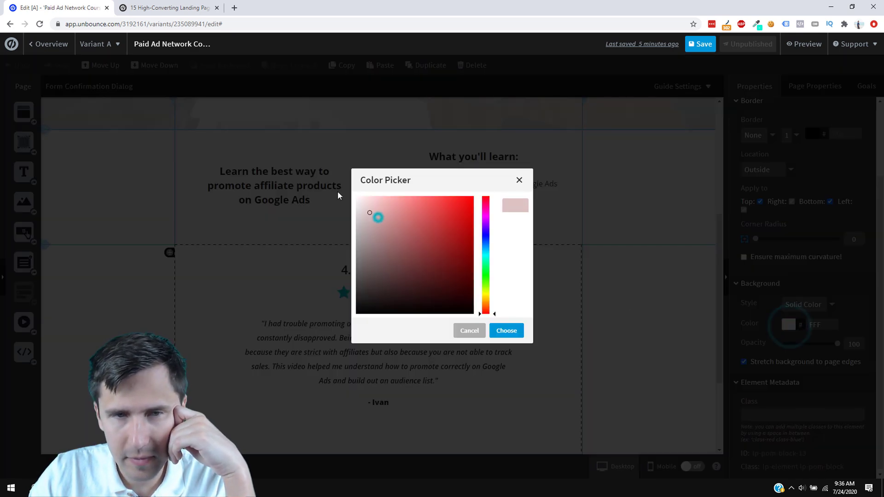
{"action": "left_click", "coordinate": [507, 332]}
{"action": "left_click", "coordinate": [624, 311]}
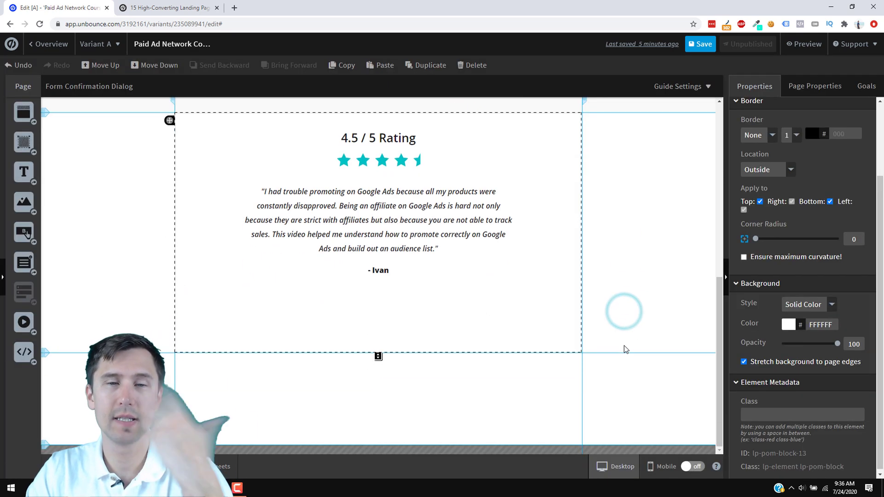
{"action": "scroll", "coordinate": [614, 358], "scroll_direction": "up", "scroll_amount": 8}
{"action": "scroll", "coordinate": [542, 341], "scroll_direction": "down", "scroll_amount": 4}
Check the example page's call to action under its testimonials and add a button below the testimonial on the landing page
{"action": "left_click", "coordinate": [148, 4]}
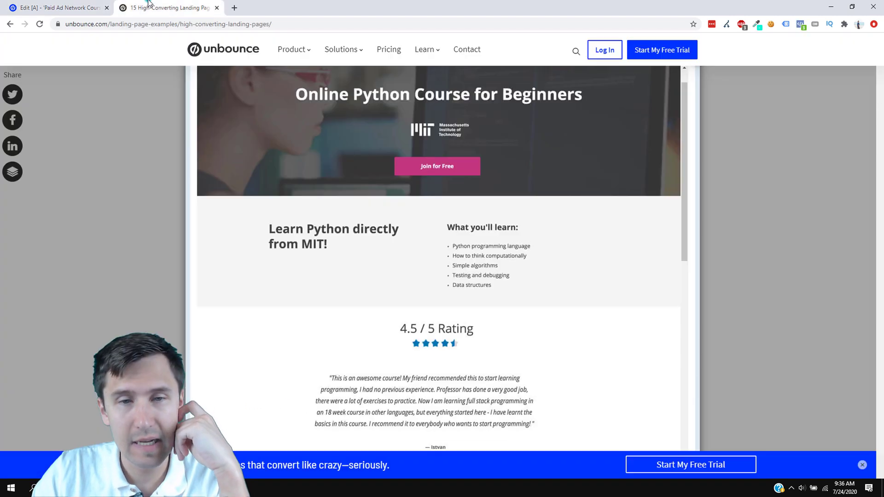
{"action": "scroll", "coordinate": [519, 293], "scroll_direction": "down", "scroll_amount": 4}
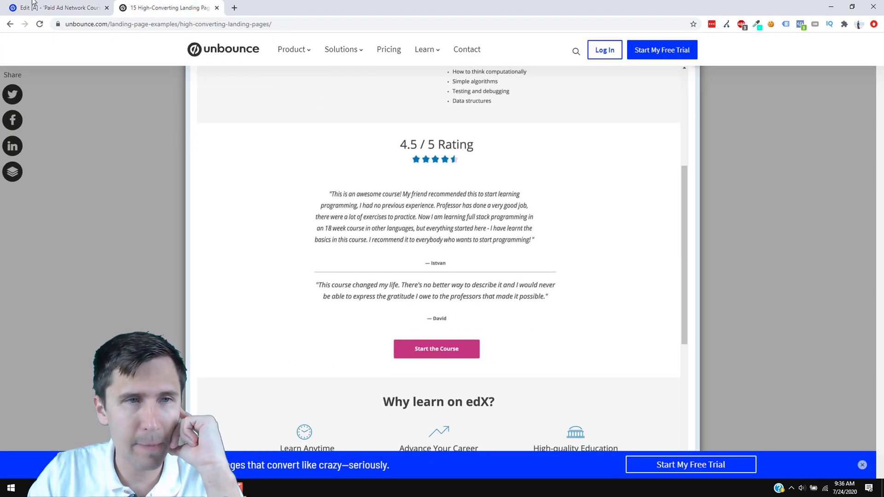
{"action": "left_click", "coordinate": [33, 4]}
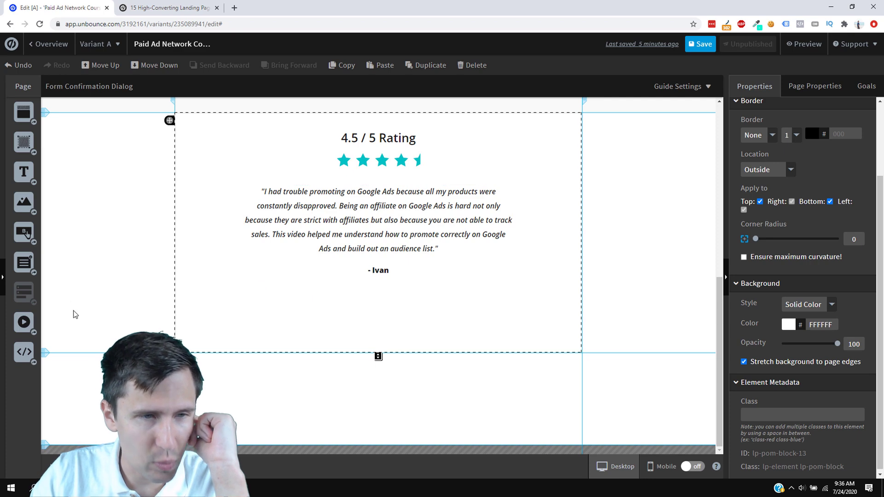
{"action": "left_click_drag", "start_coordinate": [25, 234], "coordinate": [392, 306]}
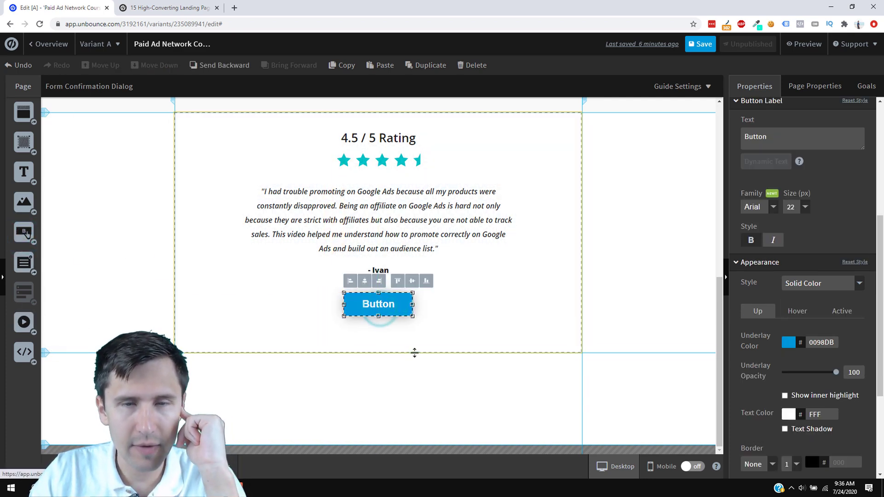
{"action": "scroll", "coordinate": [415, 353], "scroll_direction": "up", "scroll_amount": 7}
{"action": "scroll", "coordinate": [422, 343], "scroll_direction": "down", "scroll_amount": 5}
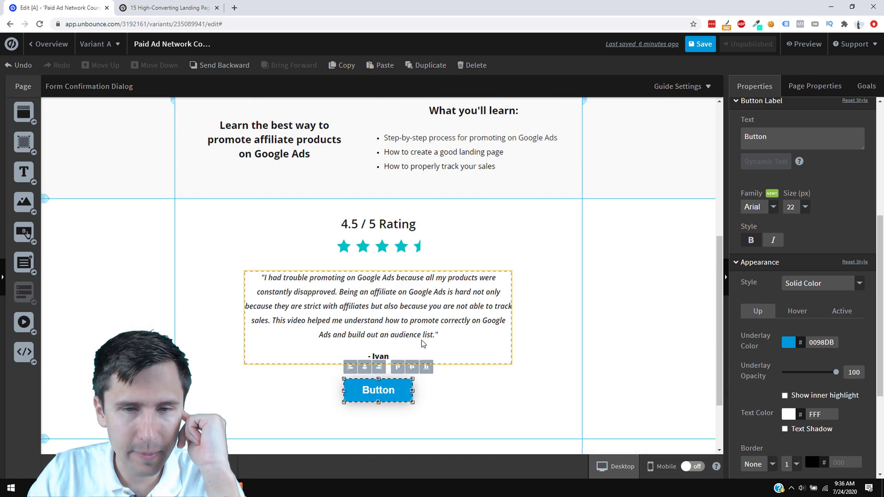
{"action": "scroll", "coordinate": [390, 366], "scroll_direction": "down", "scroll_amount": 2}
{"action": "scroll", "coordinate": [389, 366], "scroll_direction": "up", "scroll_amount": 6}
{"action": "scroll", "coordinate": [389, 366], "scroll_direction": "down", "scroll_amount": 5}
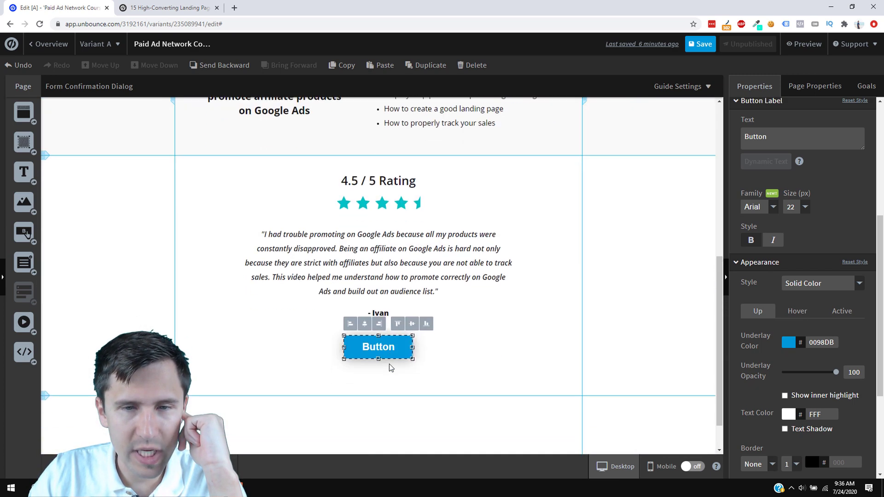
{"action": "scroll", "coordinate": [390, 366], "scroll_direction": "down", "scroll_amount": 1}
{"action": "mouse_move", "coordinate": [388, 308]}
{"action": "left_mouse_down"}
{"action": "mouse_move", "coordinate": [380, 308]}
{"action": "mouse_move", "coordinate": [395, 310]}
{"action": "left_mouse_up"}
Widen the new button to 382 px and position it roughly centered under the testimonial
{"action": "scroll", "coordinate": [393, 318], "scroll_direction": "up", "scroll_amount": 7}
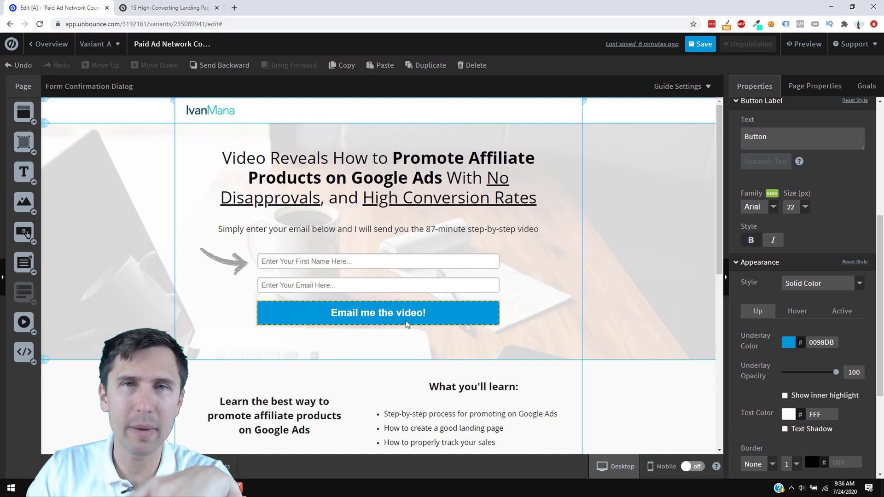
{"action": "scroll", "coordinate": [408, 324], "scroll_direction": "down", "scroll_amount": 7}
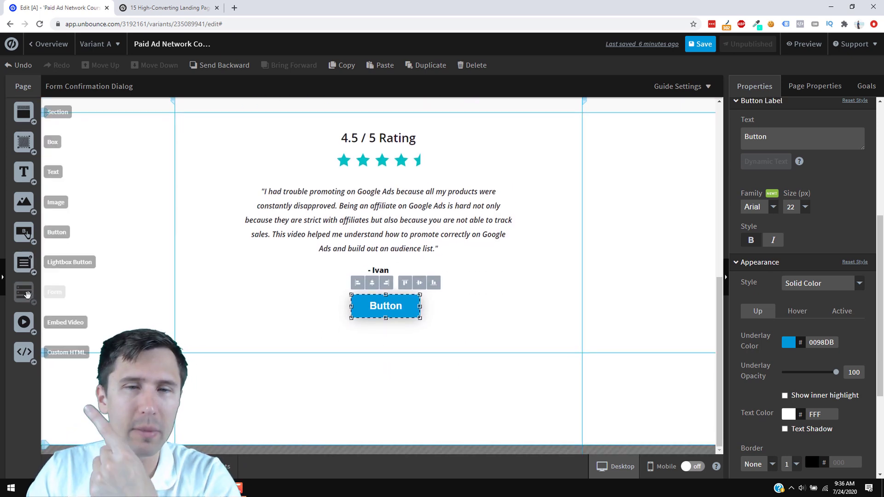
{"action": "left_click", "coordinate": [397, 311]}
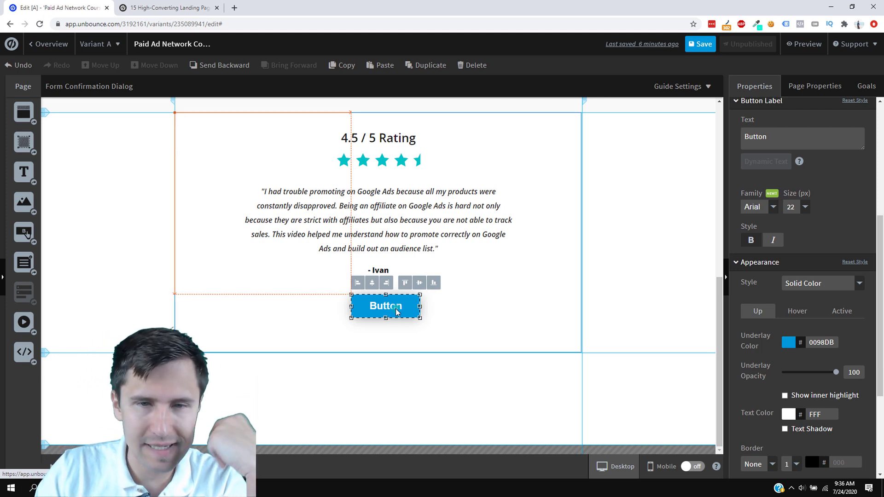
{"action": "left_click_drag", "start_coordinate": [397, 311], "coordinate": [526, 304]}
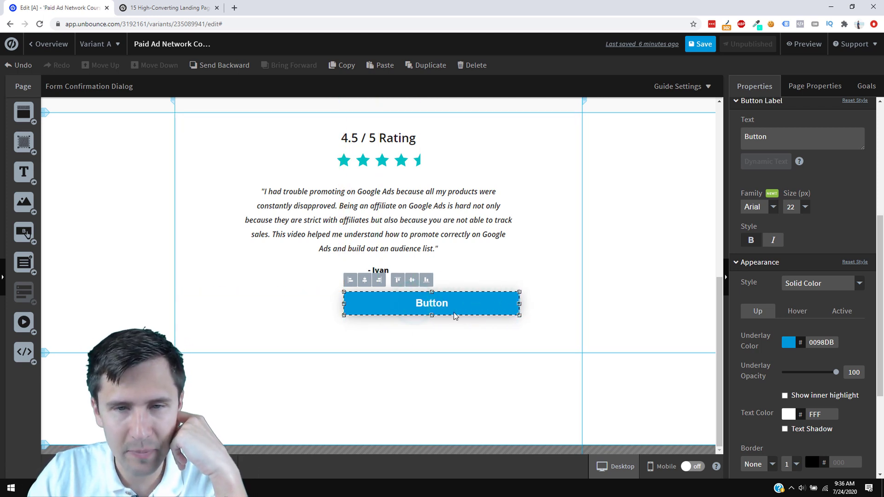
{"action": "left_click_drag", "start_coordinate": [450, 304], "coordinate": [389, 300]}
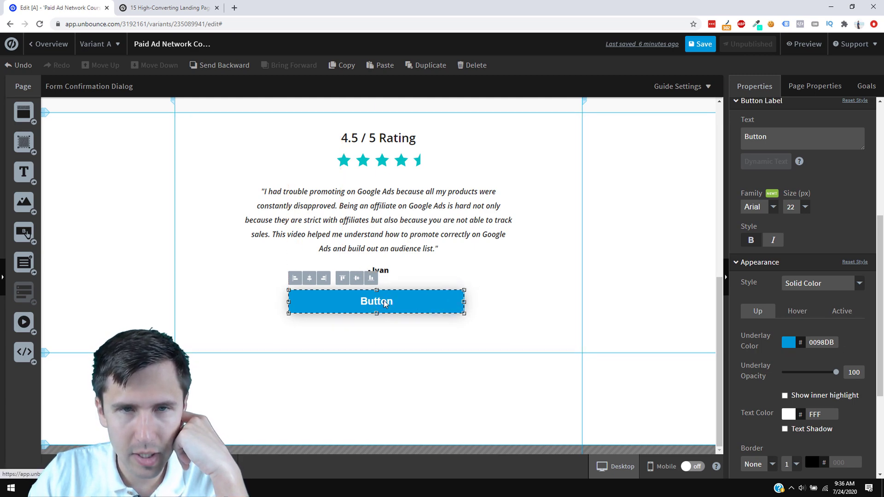
Copy the element ID lp-pom-block-12 of the hero section that holds the opt-in form
{"action": "scroll", "coordinate": [435, 365], "scroll_direction": "up", "scroll_amount": 10}
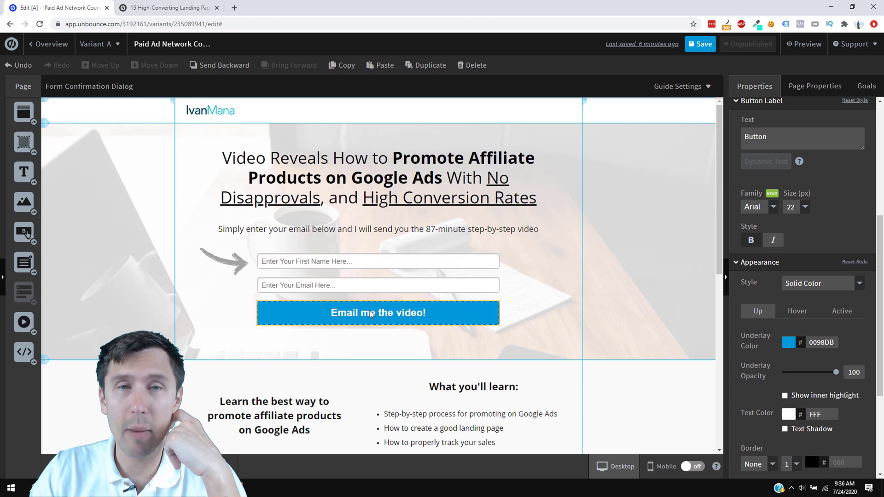
{"action": "scroll", "coordinate": [373, 314], "scroll_direction": "down", "scroll_amount": 6}
{"action": "scroll", "coordinate": [419, 386], "scroll_direction": "up", "scroll_amount": 6}
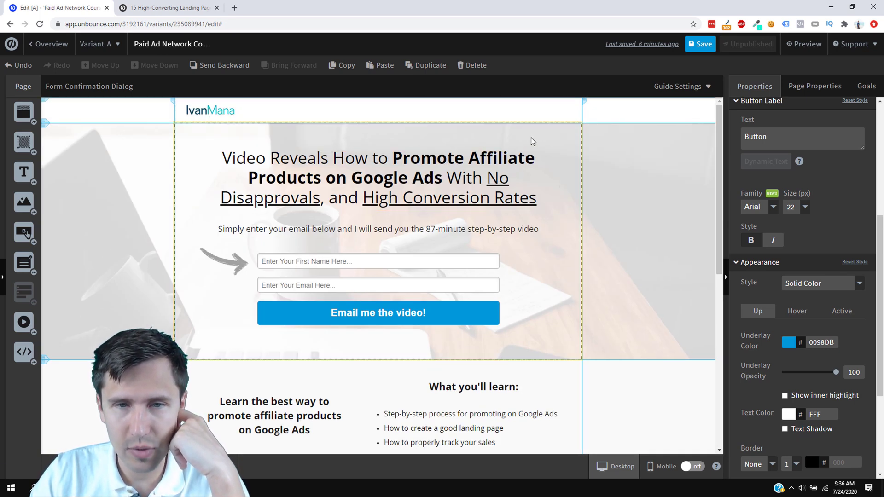
{"action": "left_click", "coordinate": [531, 137]}
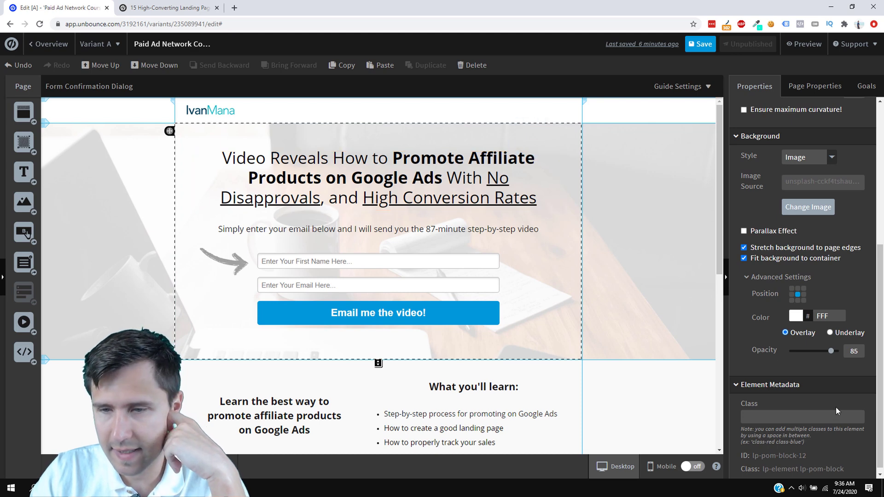
{"action": "scroll", "coordinate": [830, 414], "scroll_direction": "down", "scroll_amount": 1}
{"action": "double_click", "coordinate": [771, 449]}
{"action": "right_click", "coordinate": [772, 446]}
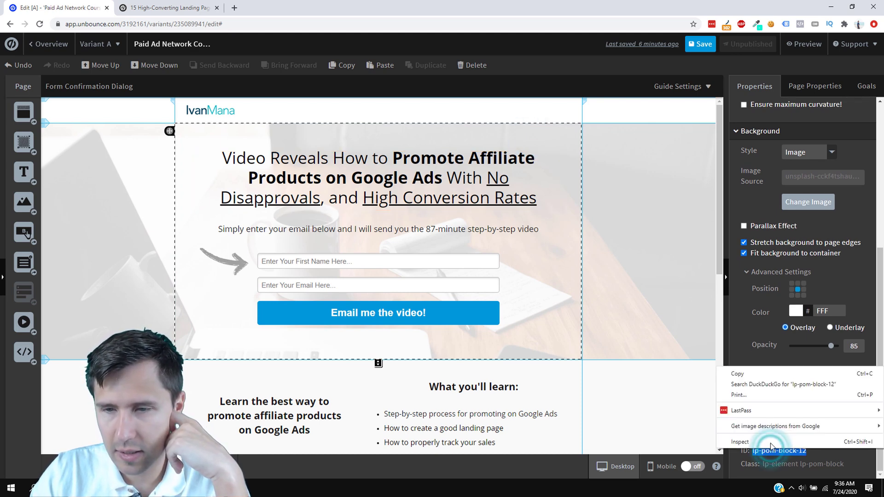
{"action": "left_click", "coordinate": [738, 373]}
Link the new button to the hero section by setting its Go to URL action to #lp-pom-block-12
{"action": "scroll", "coordinate": [584, 365], "scroll_direction": "down", "scroll_amount": 6}
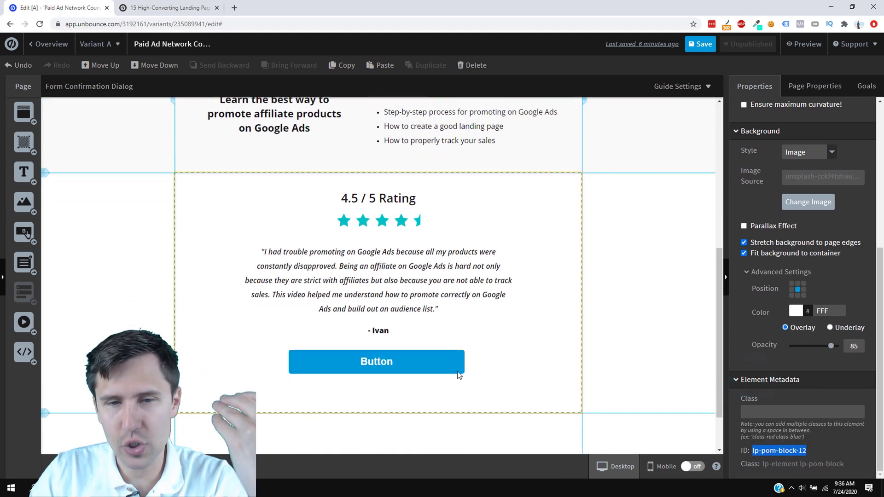
{"action": "scroll", "coordinate": [459, 375], "scroll_direction": "down", "scroll_amount": 1}
{"action": "left_click", "coordinate": [411, 305]}
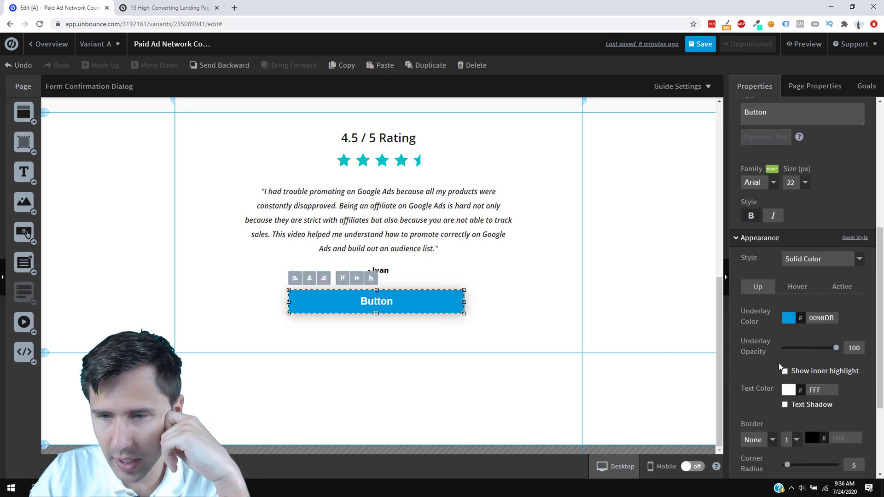
{"action": "scroll", "coordinate": [779, 363], "scroll_direction": "down", "scroll_amount": 2}
{"action": "scroll", "coordinate": [778, 361], "scroll_direction": "up", "scroll_amount": 5}
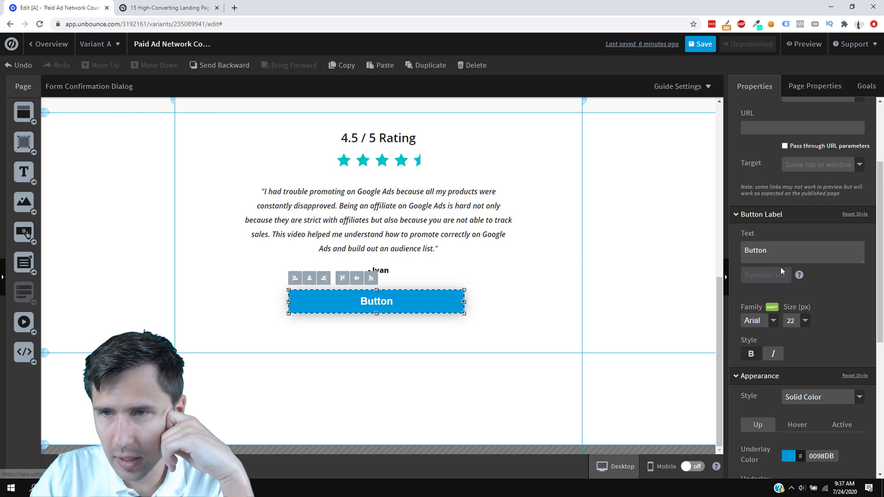
{"action": "scroll", "coordinate": [781, 257], "scroll_direction": "up", "scroll_amount": 3}
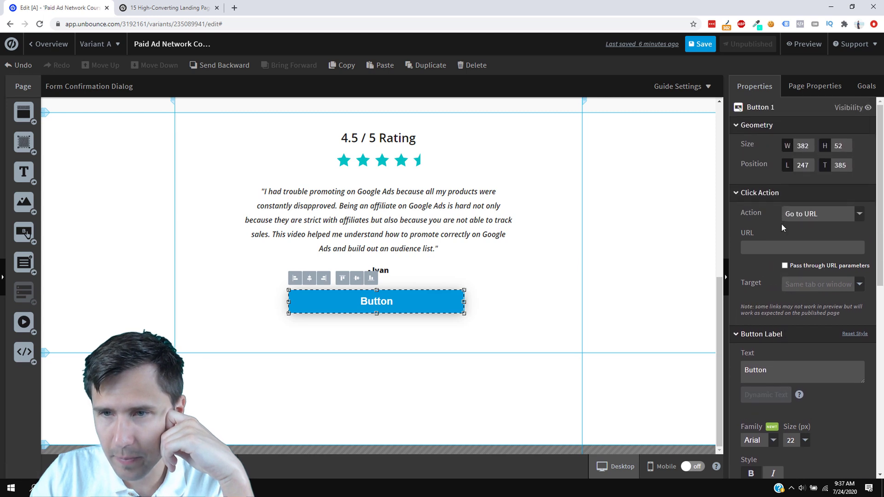
{"action": "right_click", "coordinate": [759, 248]}
{"action": "left_click", "coordinate": [765, 322]}
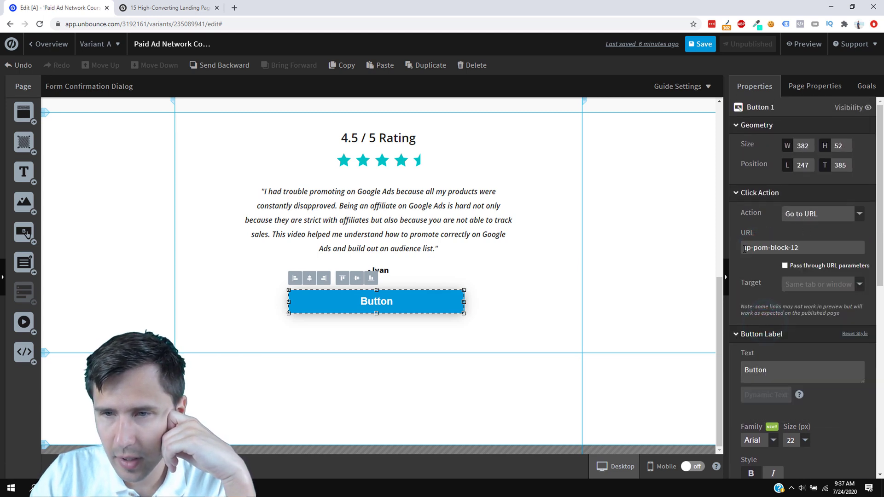
{"action": "left_click", "coordinate": [744, 248]}
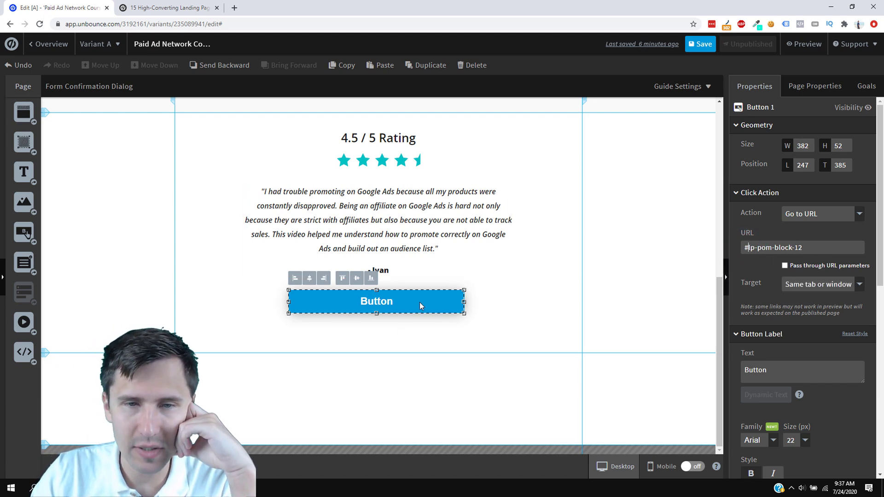
Label the new button "Email me the video!" and center it horizontally under the testimonial
{"action": "left_click", "coordinate": [778, 373]}
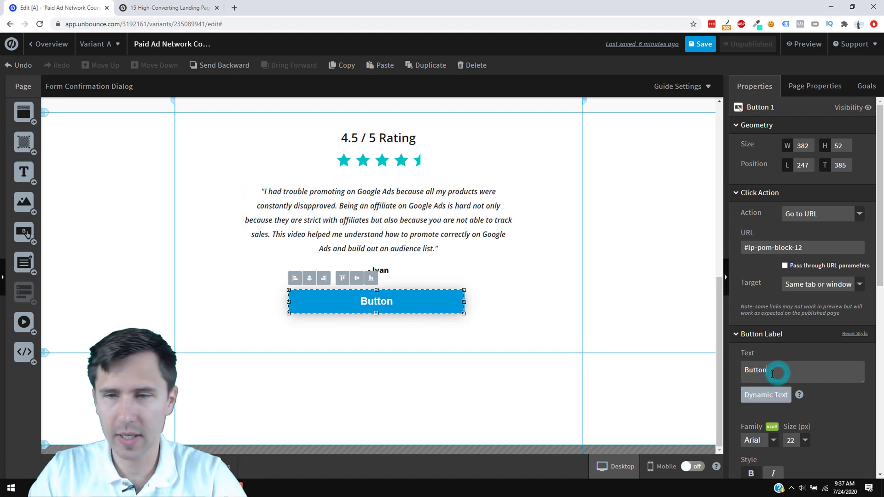
{"action": "double_click", "coordinate": [773, 374]}
{"action": "type", "text": "E"}
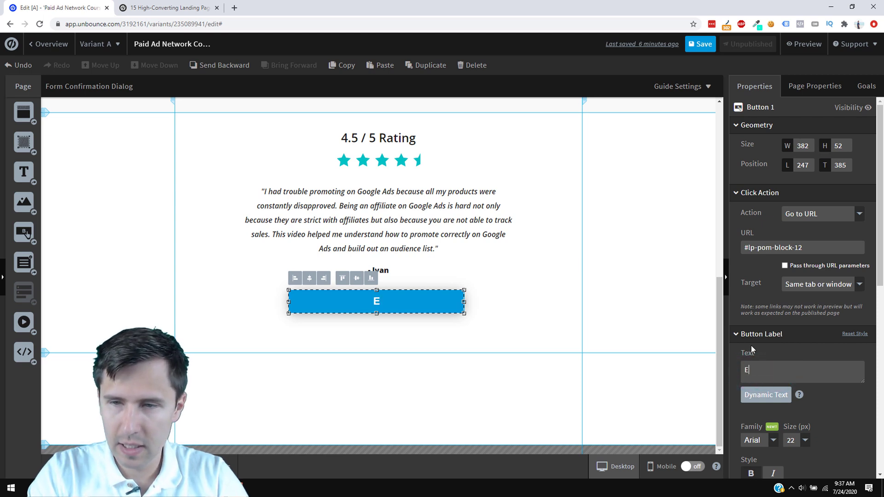
{"action": "type", "text": "mail me the video!"}
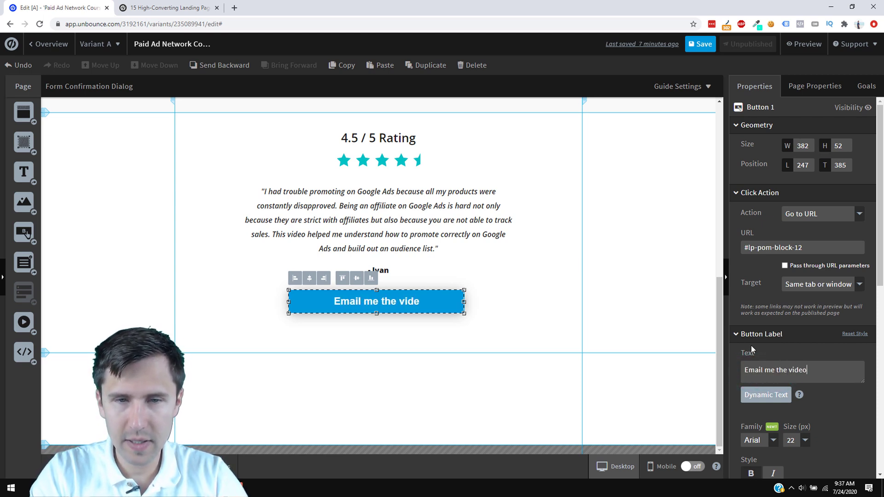
{"action": "left_click", "coordinate": [641, 300]}
{"action": "scroll", "coordinate": [540, 375], "scroll_direction": "up", "scroll_amount": 6}
{"action": "scroll", "coordinate": [424, 304], "scroll_direction": "down", "scroll_amount": 6}
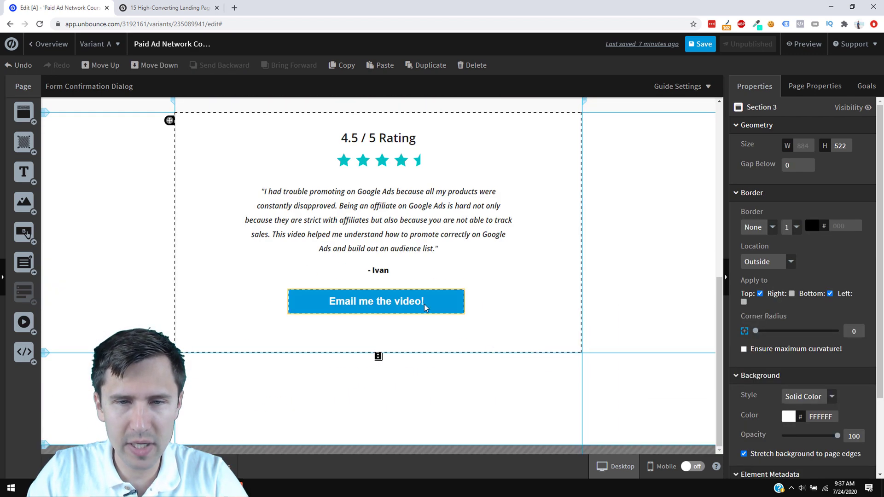
{"action": "left_click_drag", "start_coordinate": [424, 304], "coordinate": [410, 299]}
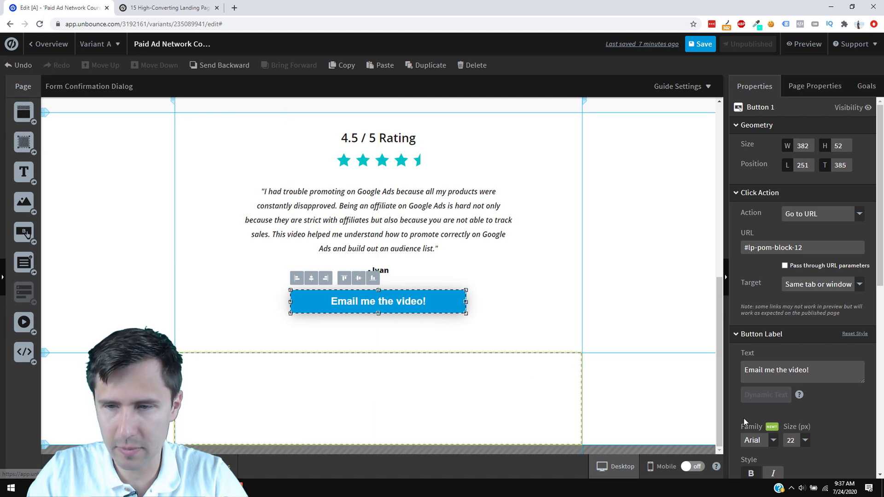
Review the button's hover and active appearances, then round its corners to a radius of 90
{"action": "scroll", "coordinate": [772, 428], "scroll_direction": "down", "scroll_amount": 5}
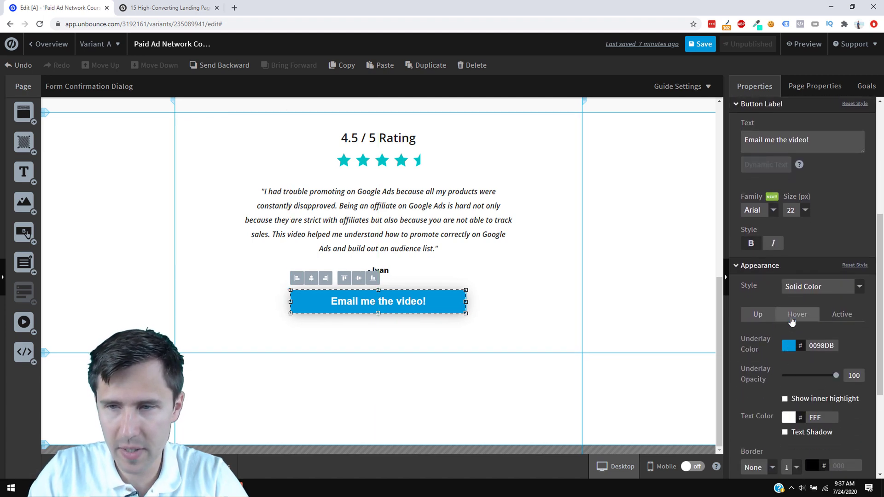
{"action": "left_click", "coordinate": [793, 318]}
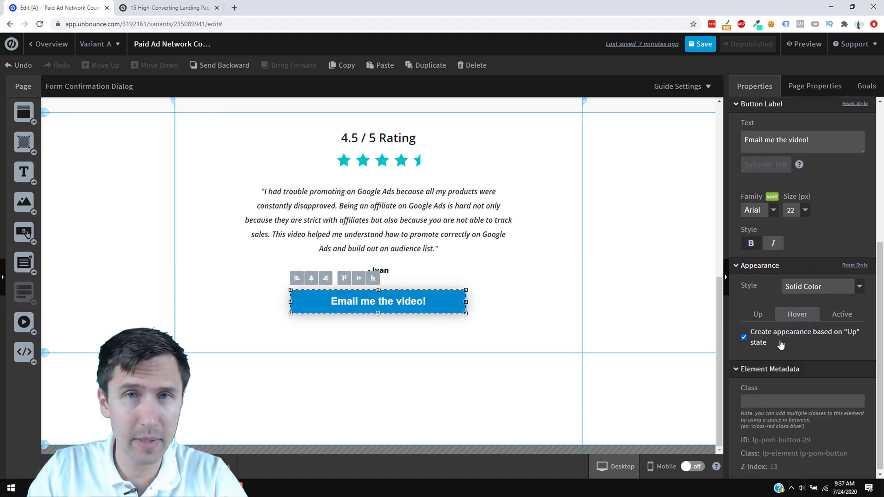
{"action": "left_click", "coordinate": [849, 317]}
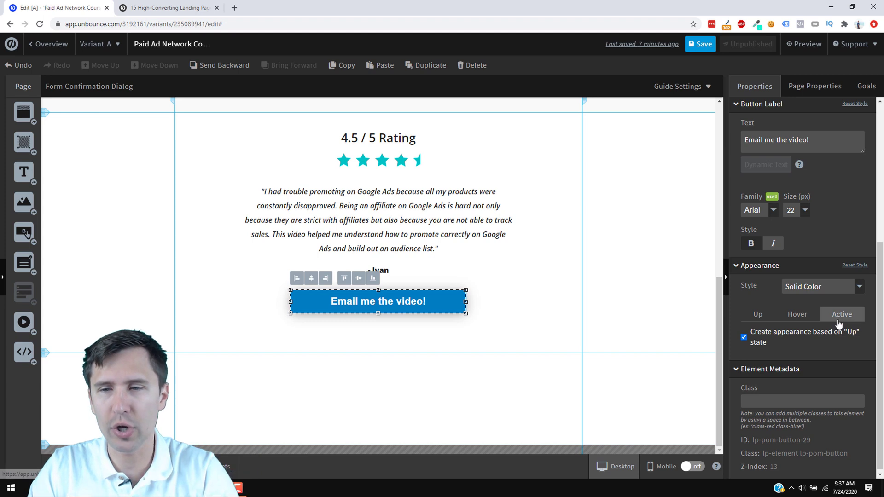
{"action": "left_click", "coordinate": [770, 314]}
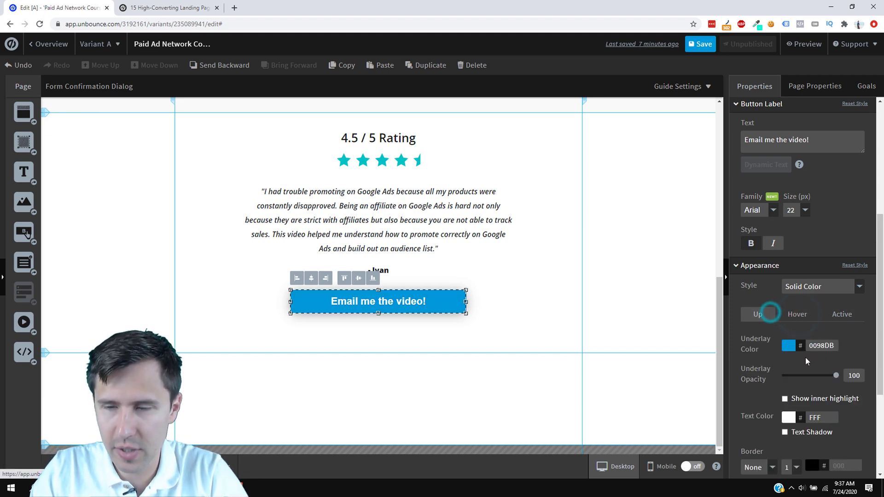
{"action": "scroll", "coordinate": [779, 396], "scroll_direction": "down", "scroll_amount": 2}
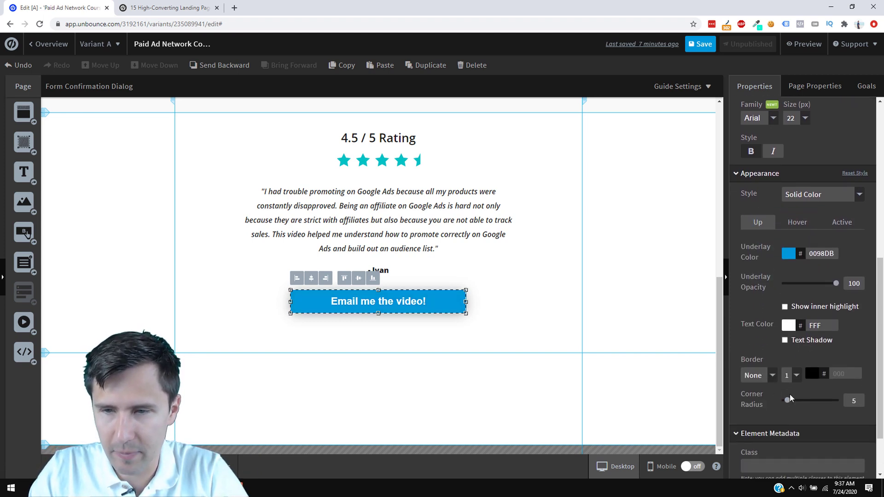
{"action": "left_click_drag", "start_coordinate": [787, 399], "coordinate": [838, 400]}
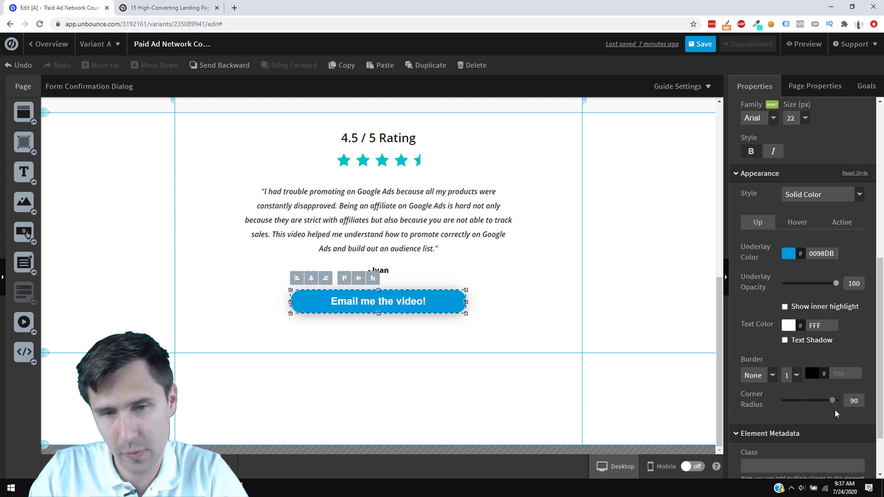
{"action": "left_click", "coordinate": [546, 310]}
Compare the landing page with the sections that follow the testimonials on the example edX page
{"action": "scroll", "coordinate": [499, 377], "scroll_direction": "up", "scroll_amount": 8}
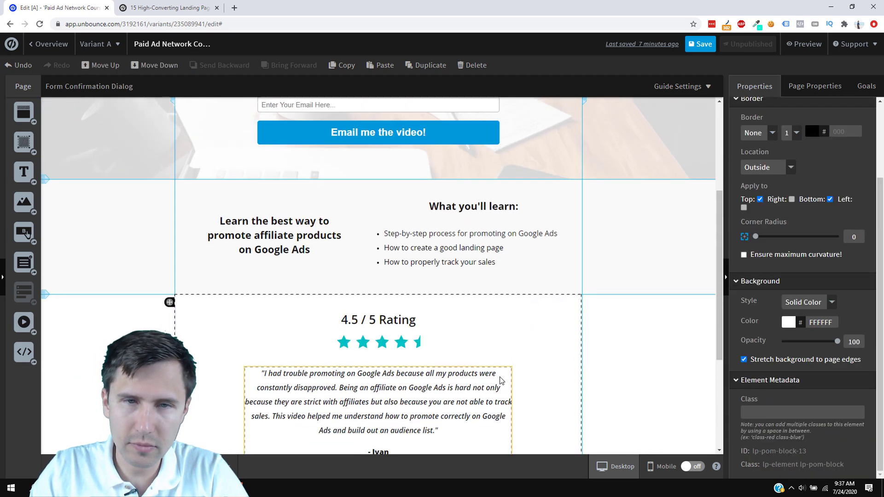
{"action": "scroll", "coordinate": [499, 378], "scroll_direction": "down", "scroll_amount": 8}
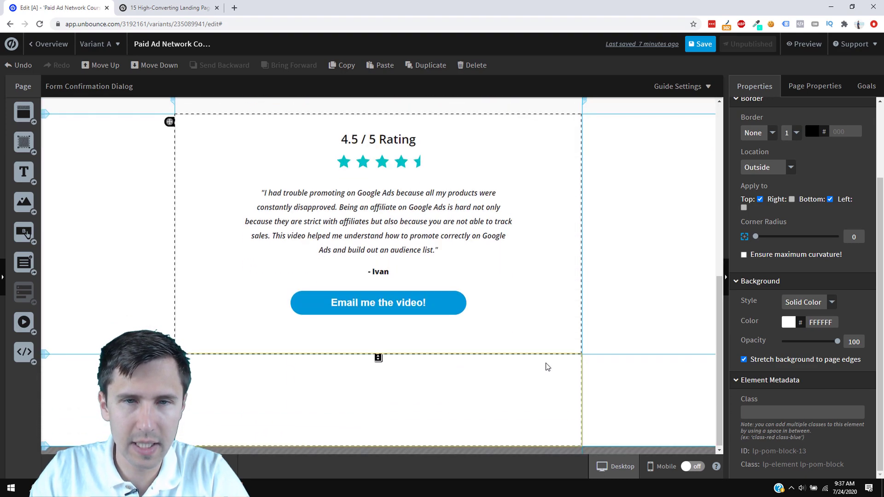
{"action": "scroll", "coordinate": [547, 367], "scroll_direction": "up", "scroll_amount": 5}
{"action": "scroll", "coordinate": [547, 366], "scroll_direction": "down", "scroll_amount": 5}
{"action": "scroll", "coordinate": [554, 363], "scroll_direction": "up", "scroll_amount": 3}
{"action": "scroll", "coordinate": [553, 364], "scroll_direction": "down", "scroll_amount": 7}
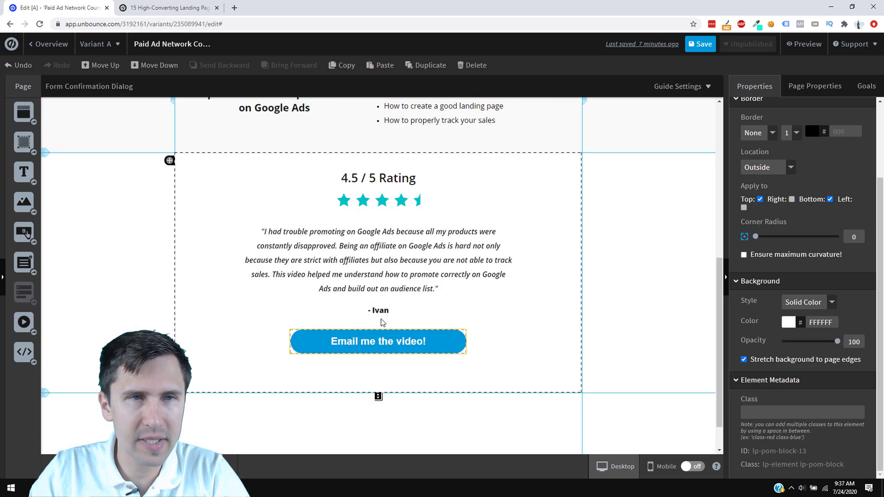
{"action": "left_click", "coordinate": [168, 4]}
{"action": "scroll", "coordinate": [469, 297], "scroll_direction": "down", "scroll_amount": 5}
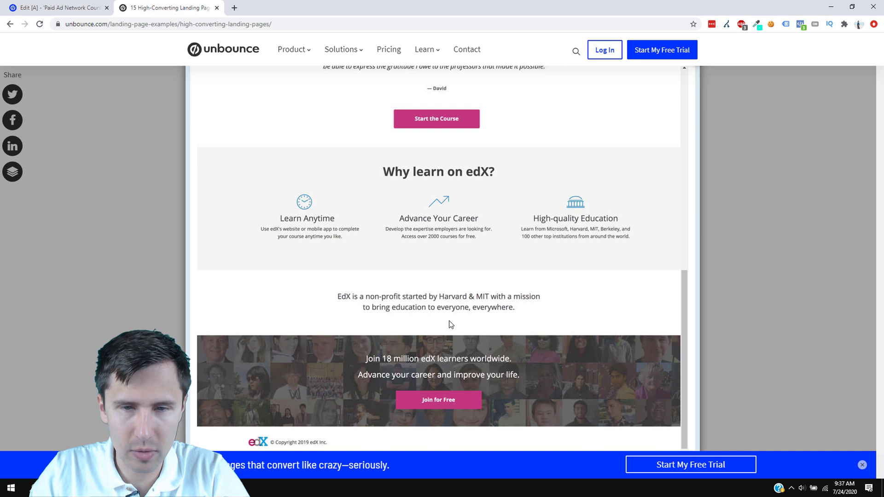
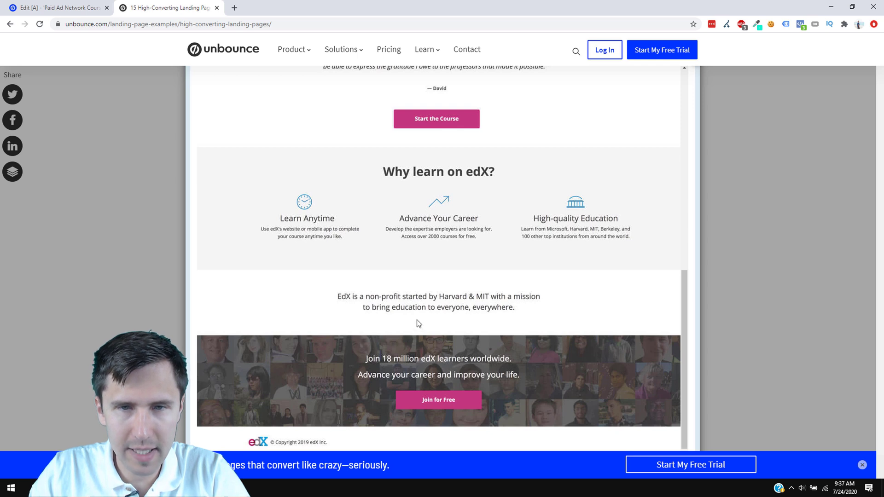
{"action": "scroll", "coordinate": [402, 215], "scroll_direction": "up", "scroll_amount": 1}
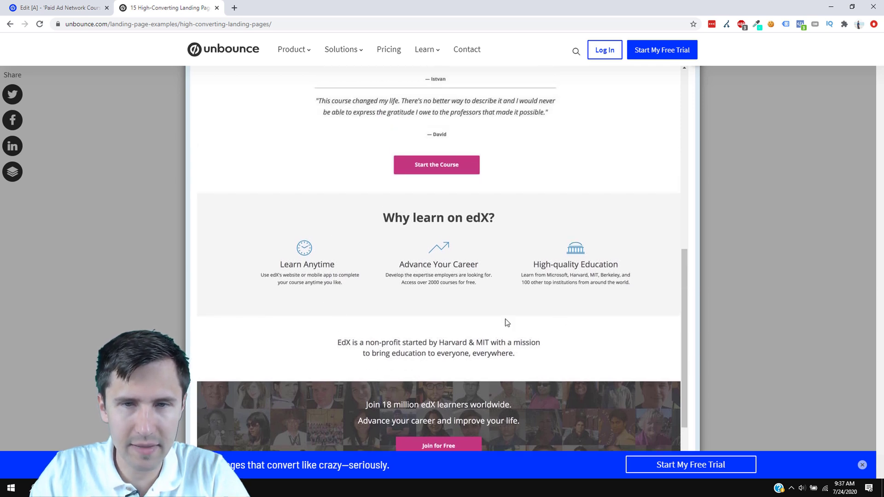
{"action": "scroll", "coordinate": [275, 428], "scroll_direction": "down", "scroll_amount": 1}
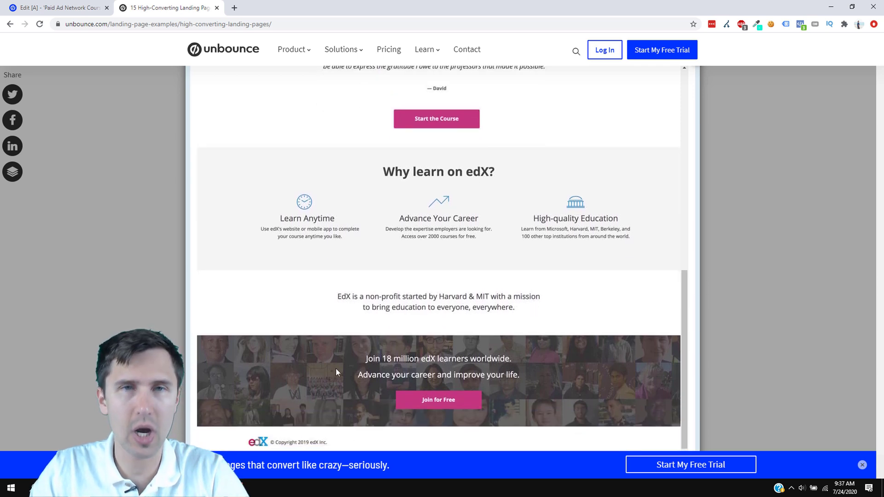
{"action": "scroll", "coordinate": [406, 325], "scroll_direction": "up", "scroll_amount": 1}
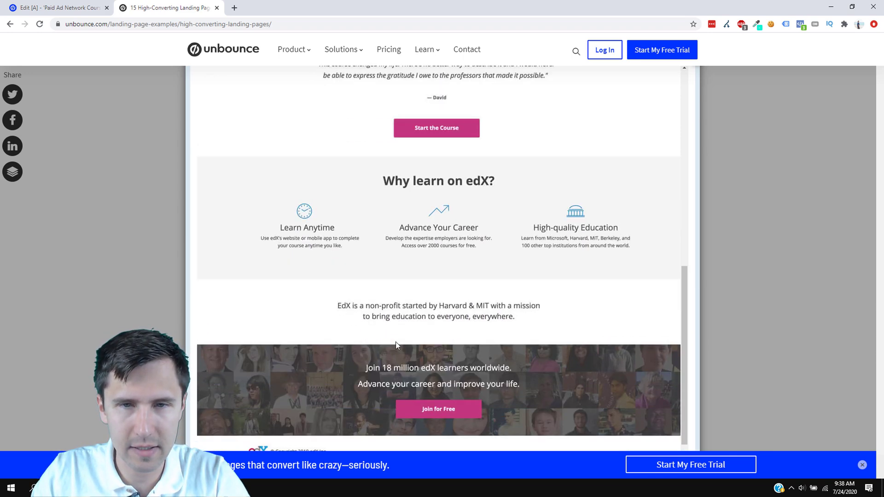
Add a new section to the landing page directly below the testimonial section
{"action": "left_click", "coordinate": [59, 6]}
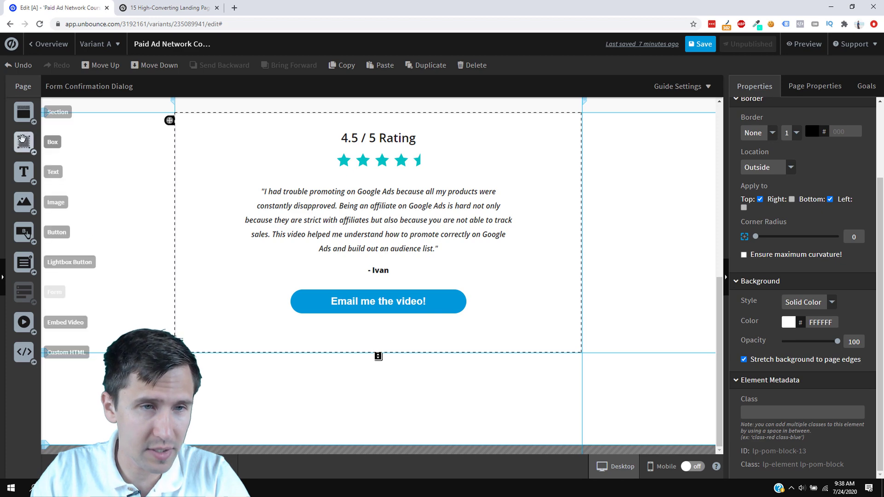
{"action": "left_click_drag", "start_coordinate": [23, 111], "coordinate": [409, 367]}
{"action": "scroll", "coordinate": [304, 347], "scroll_direction": "down", "scroll_amount": 2}
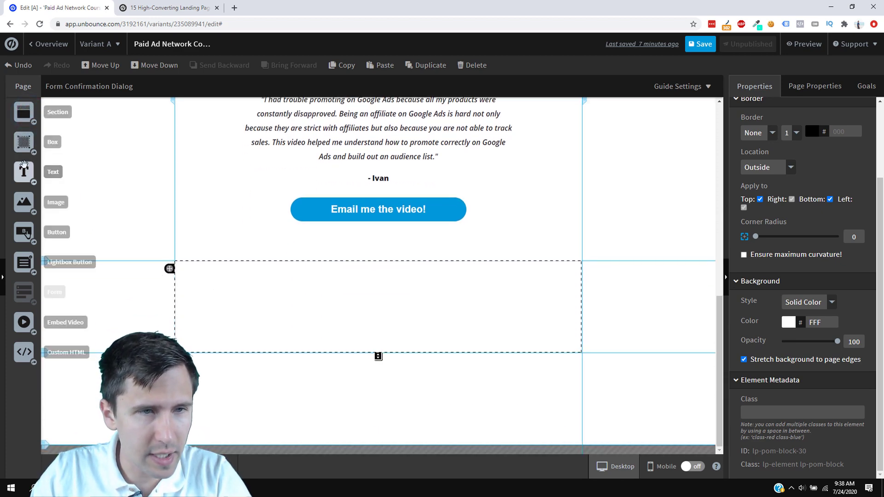
Copy the "What you'll learn:" heading into the new section and place it near the section's upper middle
{"action": "left_click_drag", "start_coordinate": [23, 165], "coordinate": [386, 312]}
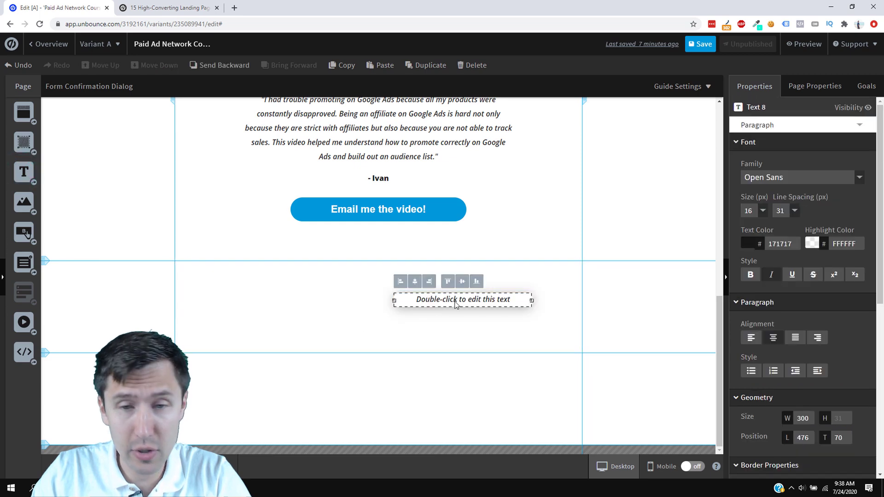
{"action": "key", "text": "Delete"}
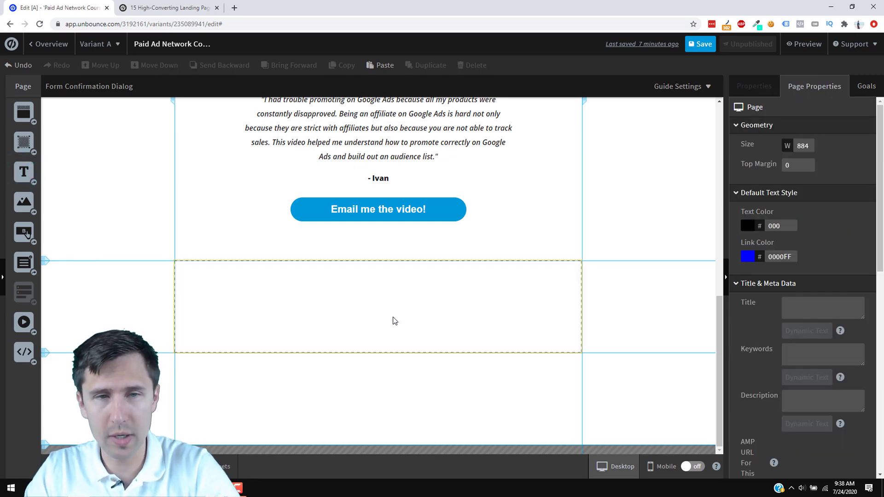
{"action": "scroll", "coordinate": [395, 320], "scroll_direction": "up", "scroll_amount": 4}
{"action": "scroll", "coordinate": [395, 271], "scroll_direction": "up", "scroll_amount": 4}
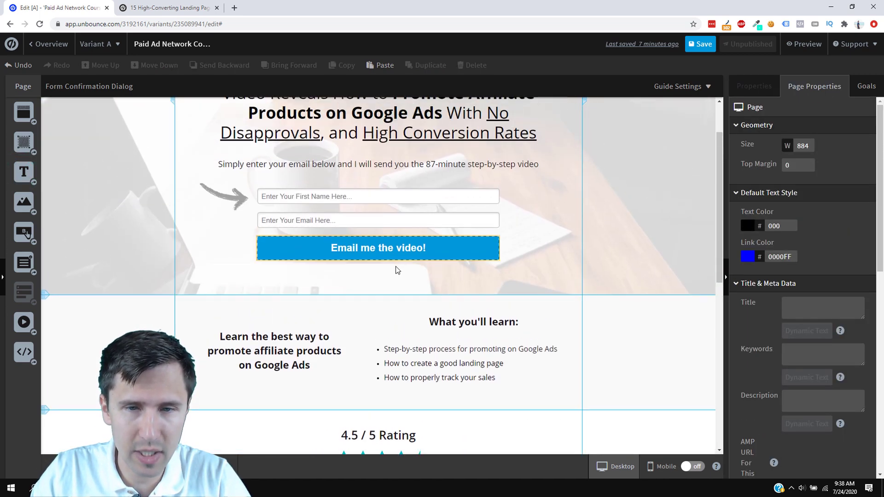
{"action": "scroll", "coordinate": [443, 276], "scroll_direction": "down", "scroll_amount": 2}
{"action": "left_click", "coordinate": [457, 210]}
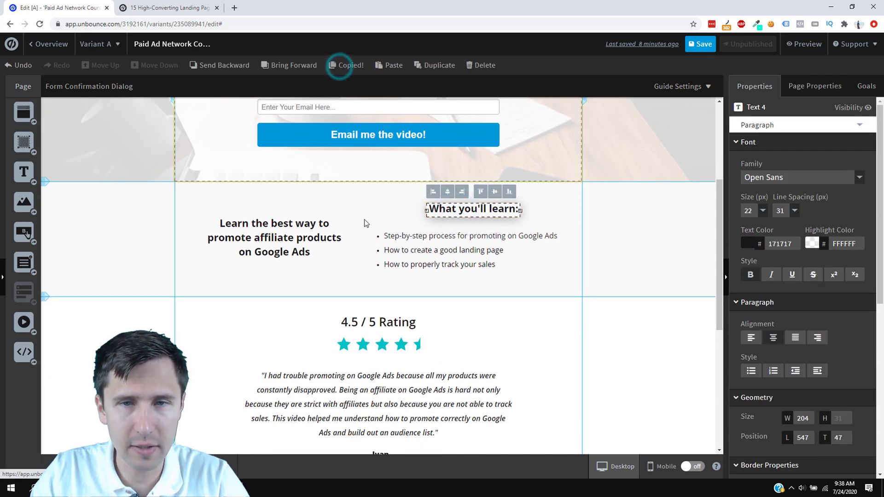
{"action": "scroll", "coordinate": [366, 223], "scroll_direction": "down", "scroll_amount": 6}
{"action": "left_click", "coordinate": [352, 292]}
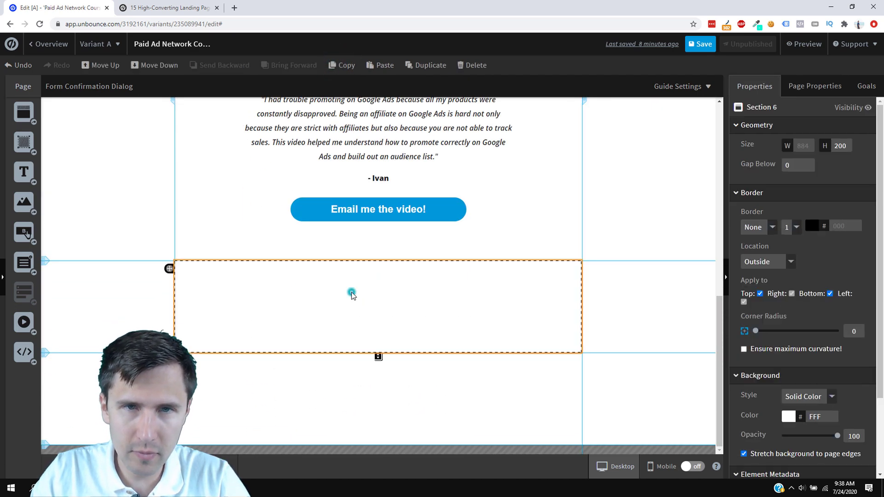
{"action": "left_click", "coordinate": [375, 66]}
{"action": "left_click_drag", "start_coordinate": [235, 272], "coordinate": [389, 286]}
Change the copied heading's text to "Why This Video?" and center it horizontally in the new section
{"action": "left_click", "coordinate": [184, 7]}
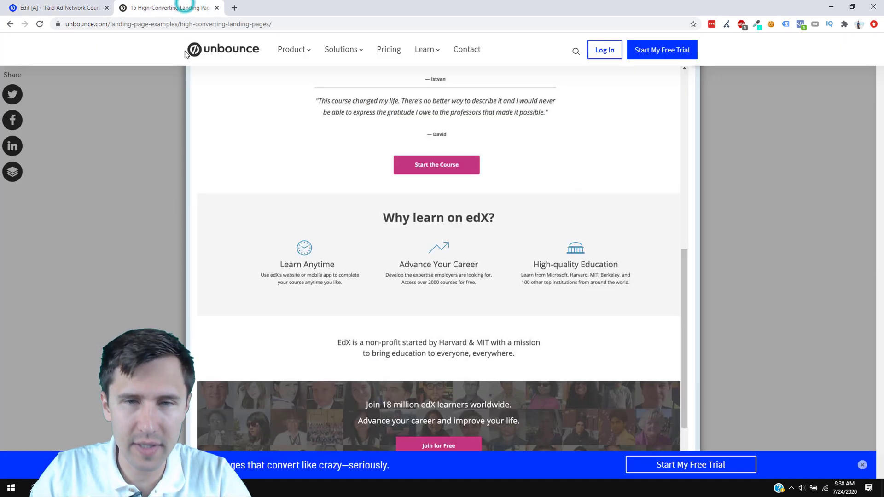
{"action": "left_click", "coordinate": [70, 2]}
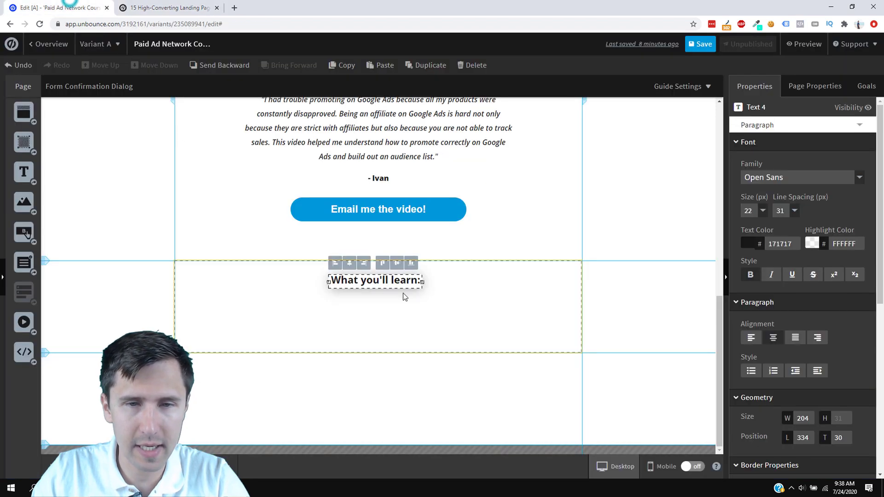
{"action": "double_click", "coordinate": [371, 281]}
{"action": "type", "text": "Why This Video?"}
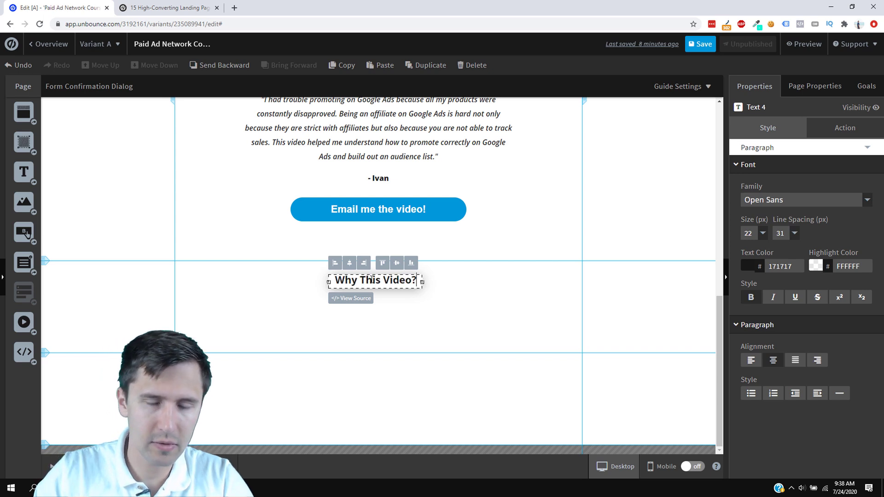
{"action": "left_click", "coordinate": [426, 331]}
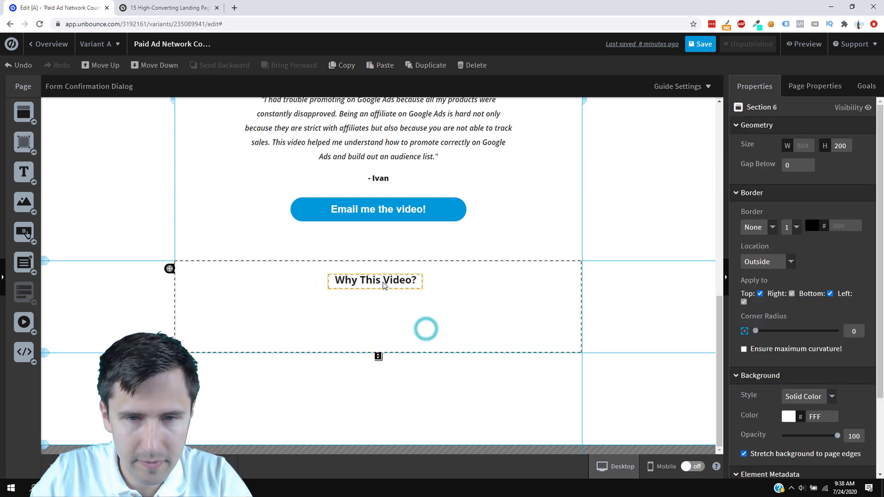
{"action": "left_click", "coordinate": [377, 280]}
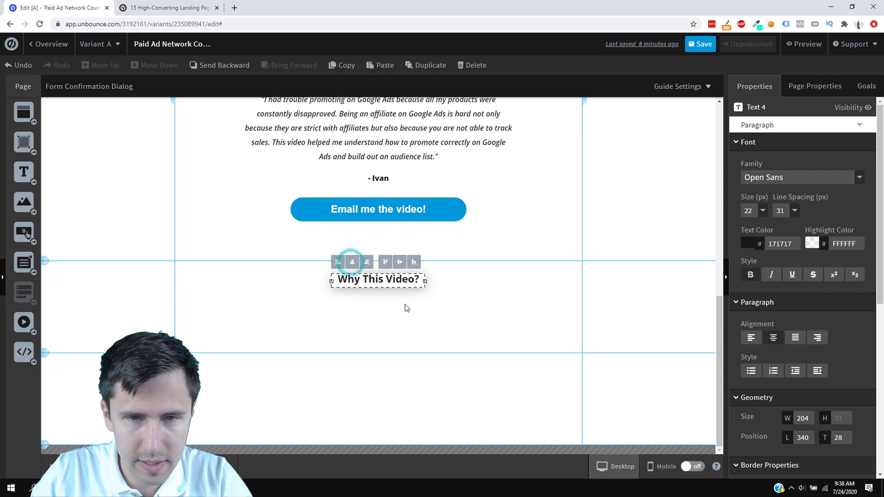
Extend the "Why This Video?" section downward to a height of about 266 px
{"action": "left_click", "coordinate": [375, 375]}
{"action": "left_click_drag", "start_coordinate": [378, 355], "coordinate": [378, 386]}
{"action": "scroll", "coordinate": [553, 364], "scroll_direction": "up", "scroll_amount": 4}
{"action": "scroll", "coordinate": [594, 359], "scroll_direction": "up", "scroll_amount": 4}
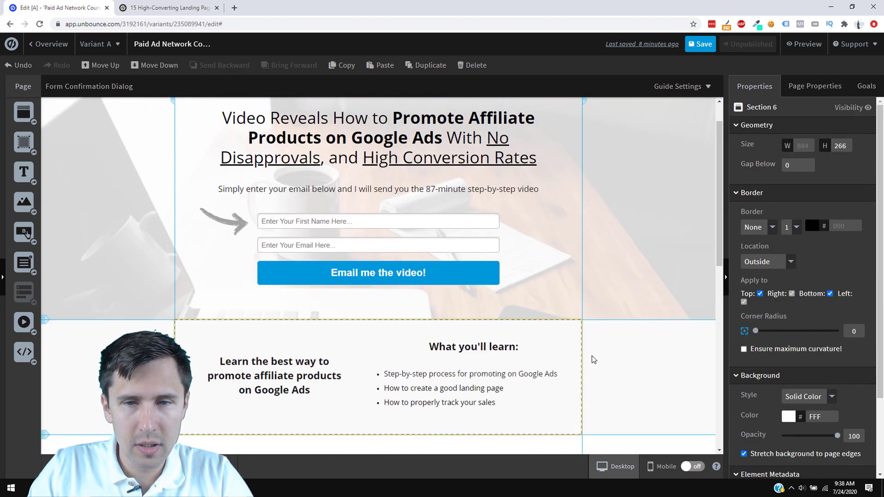
{"action": "scroll", "coordinate": [593, 360], "scroll_direction": "down", "scroll_amount": 8}
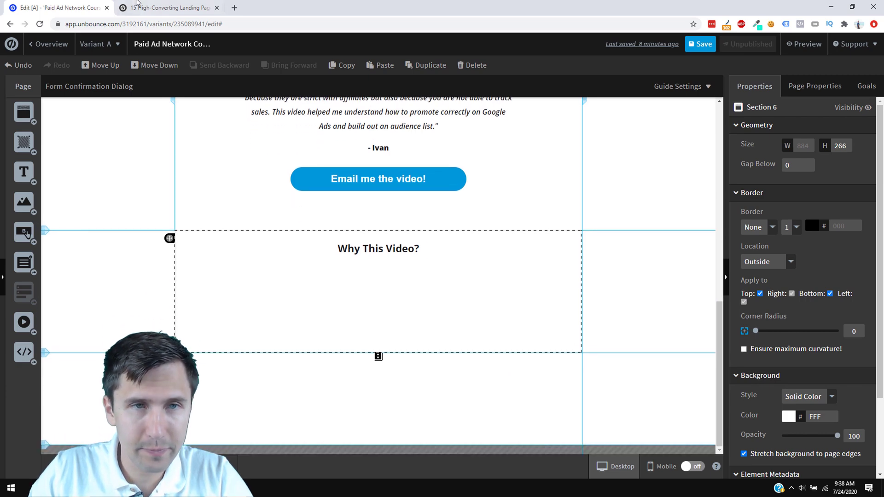
{"action": "left_click", "coordinate": [121, 7]}
{"action": "left_click", "coordinate": [57, 6]}
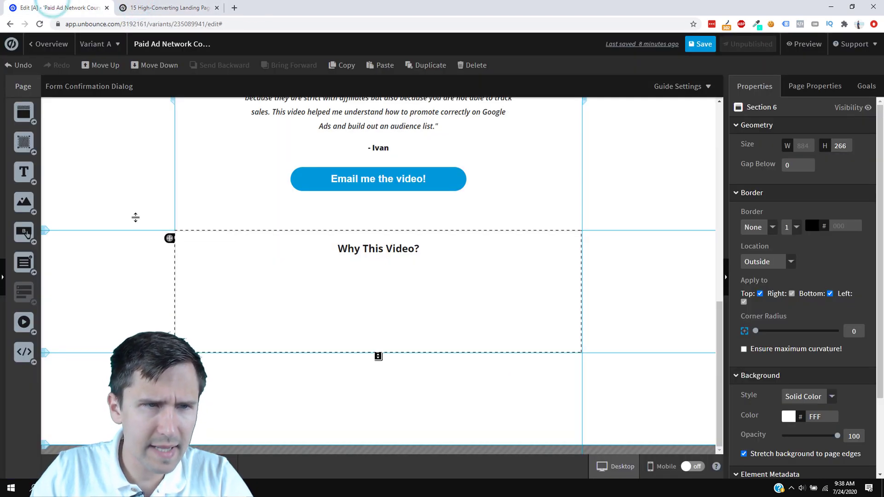
{"action": "left_click_drag", "start_coordinate": [23, 202], "coordinate": [269, 293]}
{"action": "left_click", "coordinate": [731, 444]}
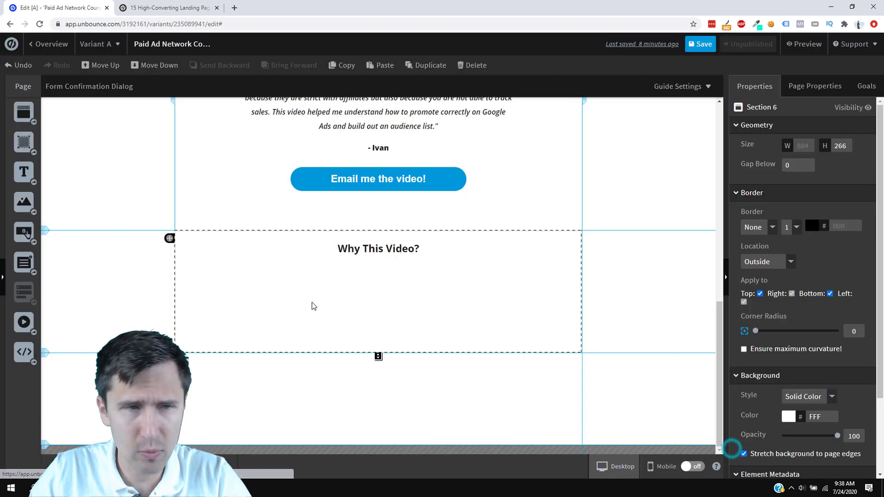
Add a text box below the "Why This Video?" heading reading "Learn everything in just 87 minutes", using the edX example as reference
{"action": "left_click", "coordinate": [170, 8]}
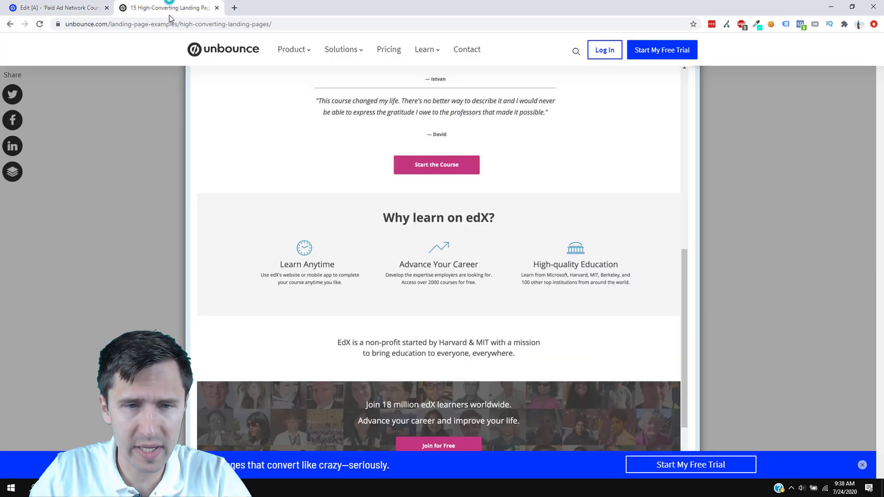
{"action": "left_click", "coordinate": [63, 5]}
{"action": "left_click_drag", "start_coordinate": [23, 172], "coordinate": [288, 301]}
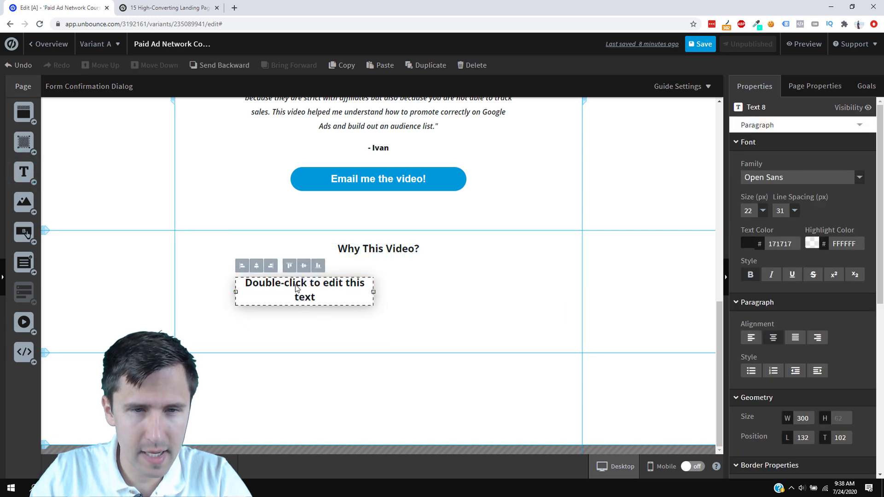
{"action": "double_click", "coordinate": [296, 285]}
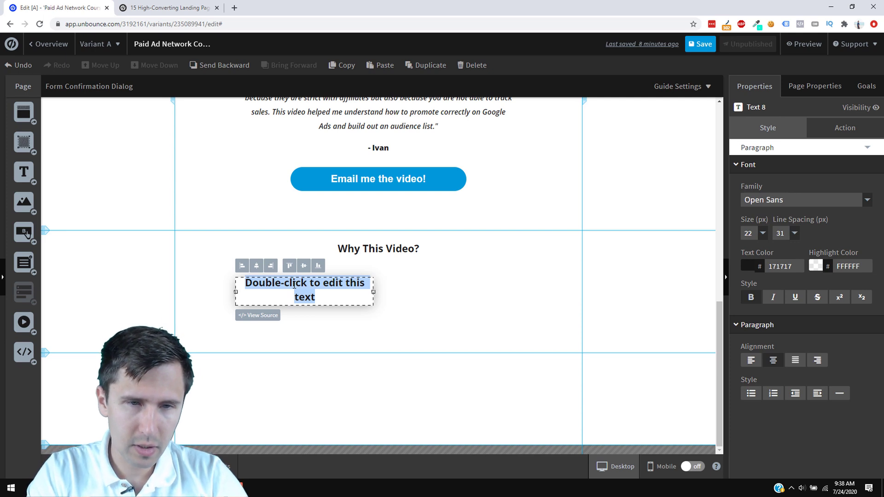
{"action": "key", "text": "BackSpace"}
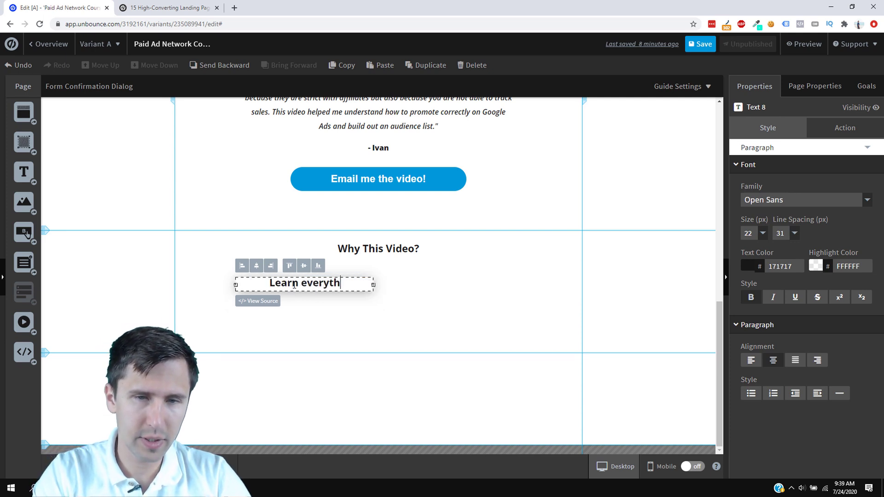
{"action": "type", "text": "Learn everything in just 87 minutes"}
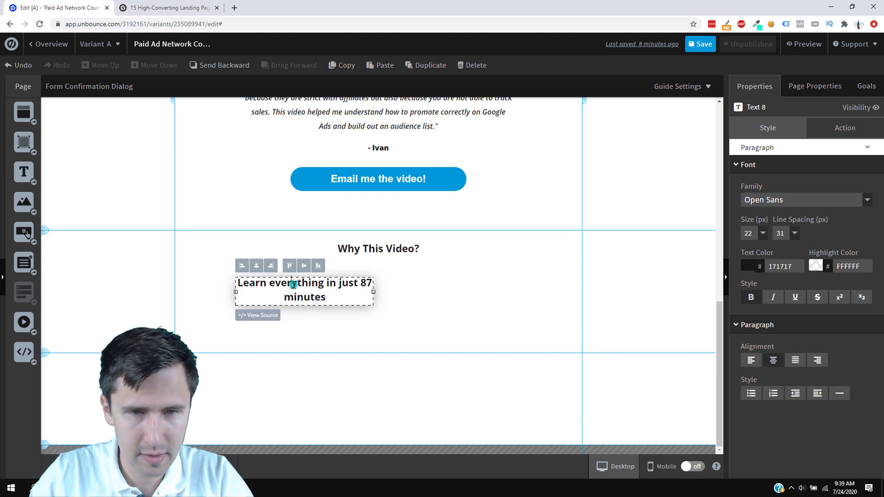
Remove the bold from the new text and narrow its box to about 224 px, placed near the section's left edge
{"action": "triple_click", "coordinate": [293, 284]}
{"action": "left_click", "coordinate": [751, 297]}
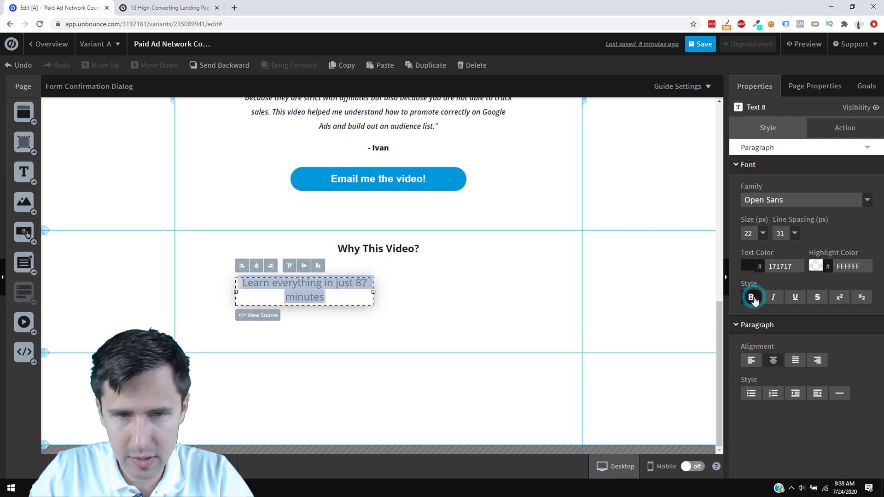
{"action": "left_click_drag", "start_coordinate": [372, 292], "coordinate": [272, 300]}
{"action": "left_click", "coordinate": [357, 325]}
Check the example page's column layout and move the text box down to about 154 px from the section's top
{"action": "left_click", "coordinate": [186, 5]}
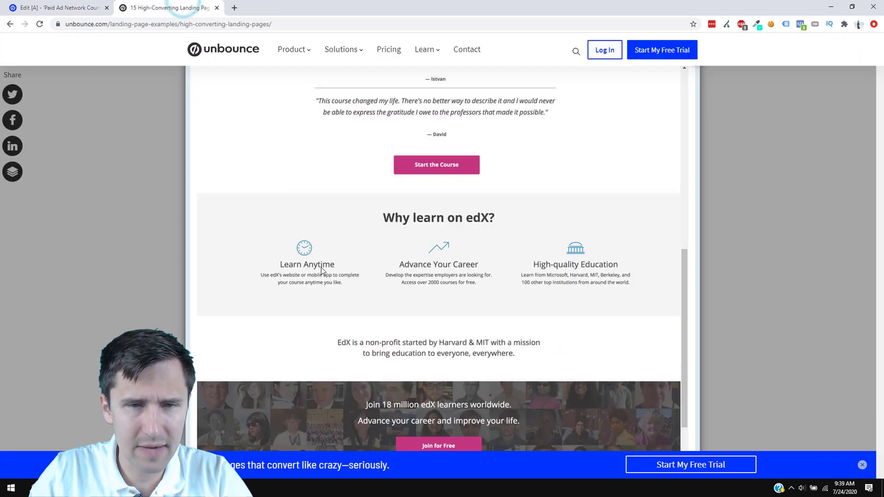
{"action": "left_click", "coordinate": [60, 6]}
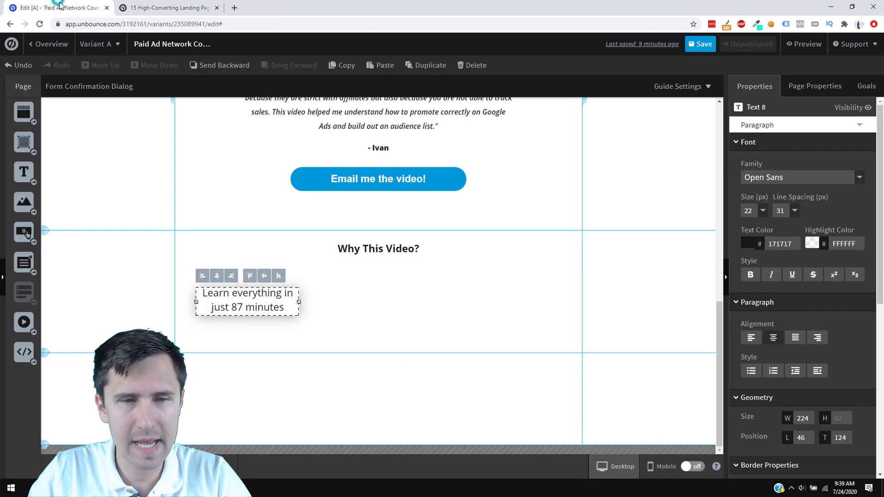
{"action": "left_click_drag", "start_coordinate": [251, 295], "coordinate": [251, 308]}
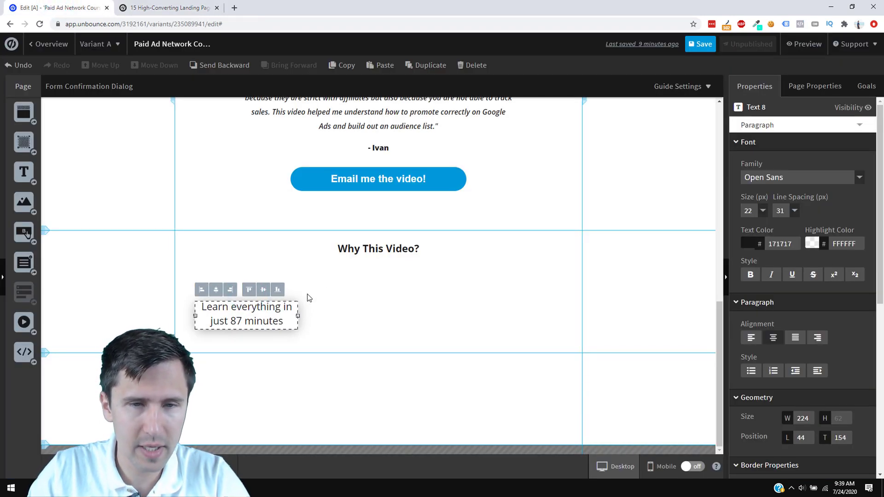
{"action": "left_click", "coordinate": [324, 278]}
Copy the "Learn everything in just 87 minutes" text and place the duplicate level with it in the section's middle column
{"action": "left_click", "coordinate": [242, 304]}
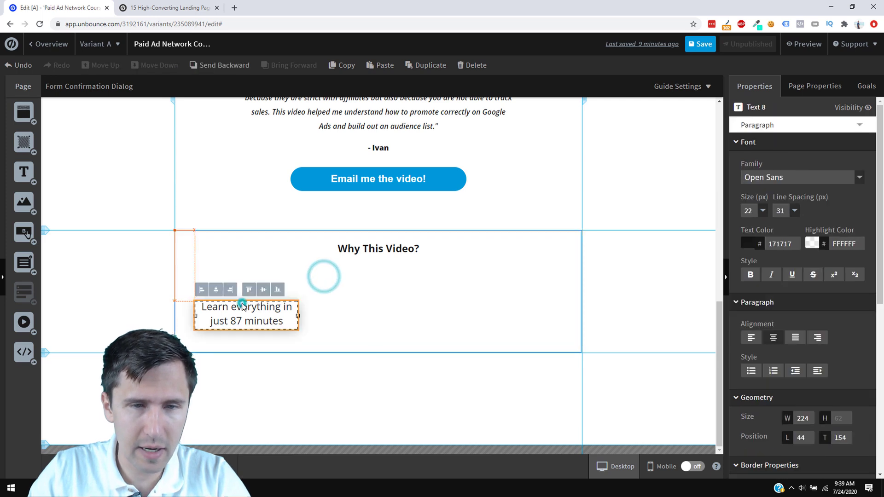
{"action": "left_click", "coordinate": [343, 62]}
{"action": "left_click", "coordinate": [330, 306]}
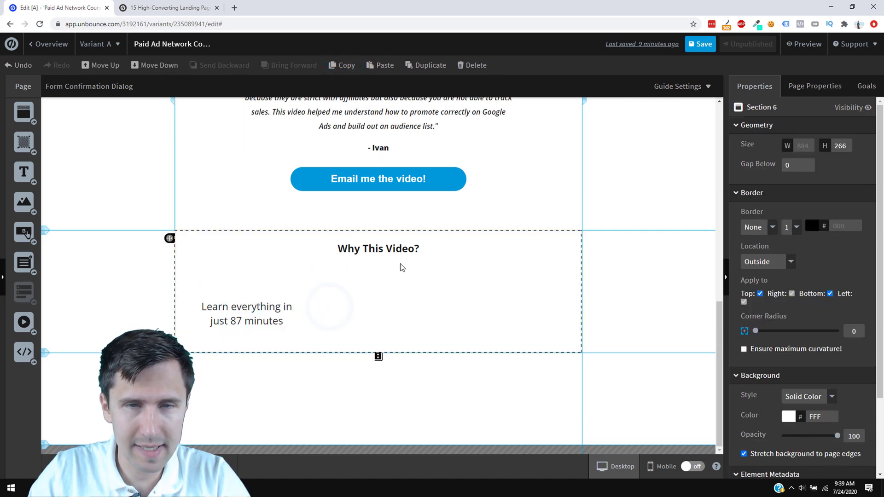
{"action": "left_click", "coordinate": [380, 74]}
{"action": "left_click_drag", "start_coordinate": [240, 255], "coordinate": [380, 317]}
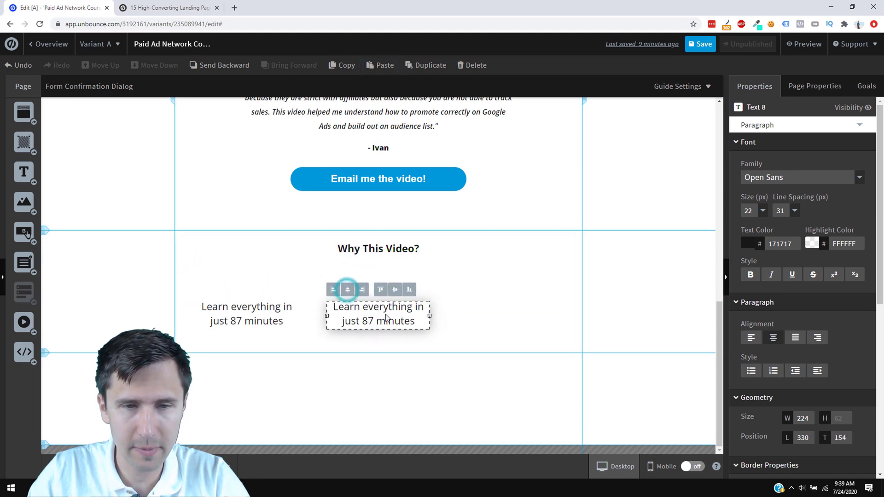
Replace the middle column's text with "Get high-converting landing pages", taking cues from the upper part of the page
{"action": "double_click", "coordinate": [379, 315]}
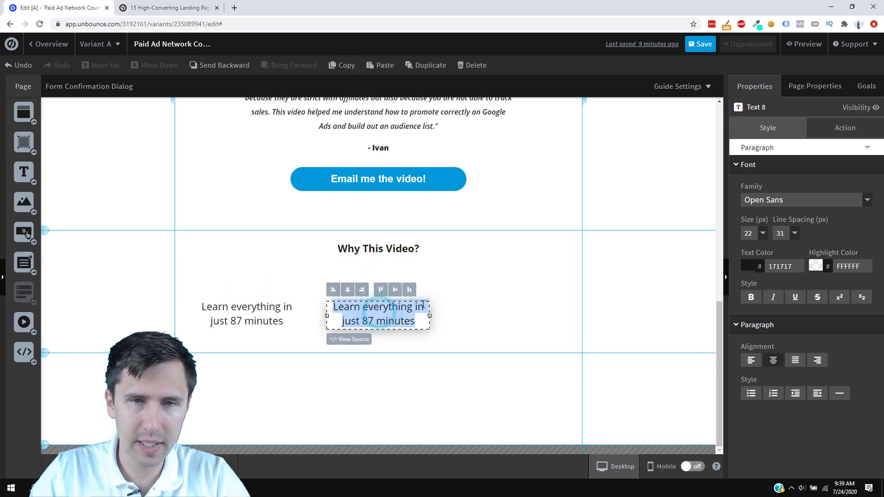
{"action": "scroll", "coordinate": [553, 302], "scroll_direction": "up", "scroll_amount": 12}
{"action": "scroll", "coordinate": [535, 306], "scroll_direction": "down", "scroll_amount": 10}
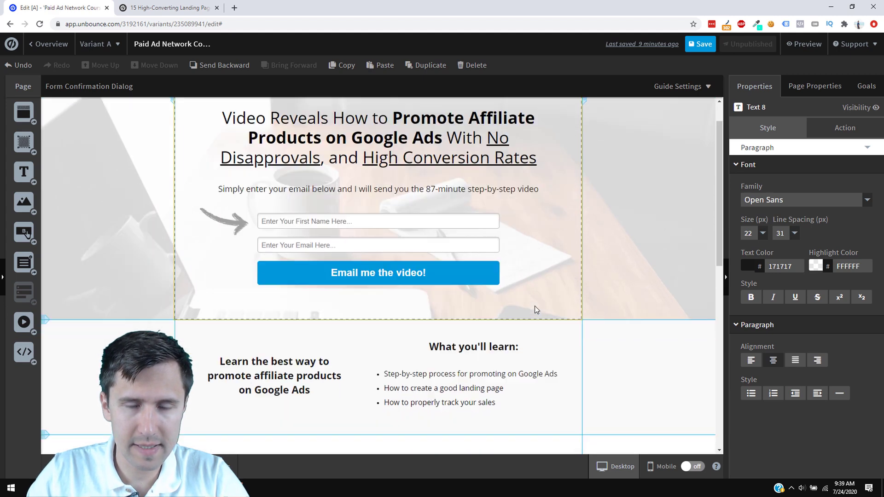
{"action": "type", "text": "Get high"}
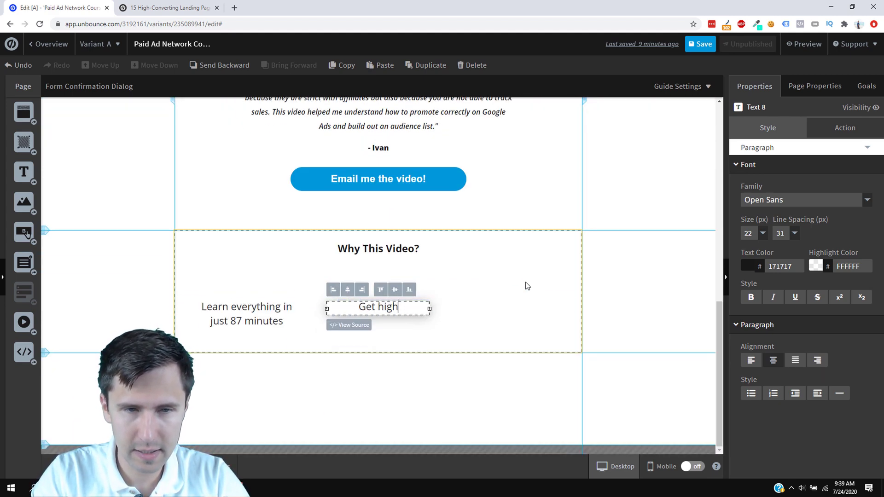
{"action": "type", "text": "-converting l"}
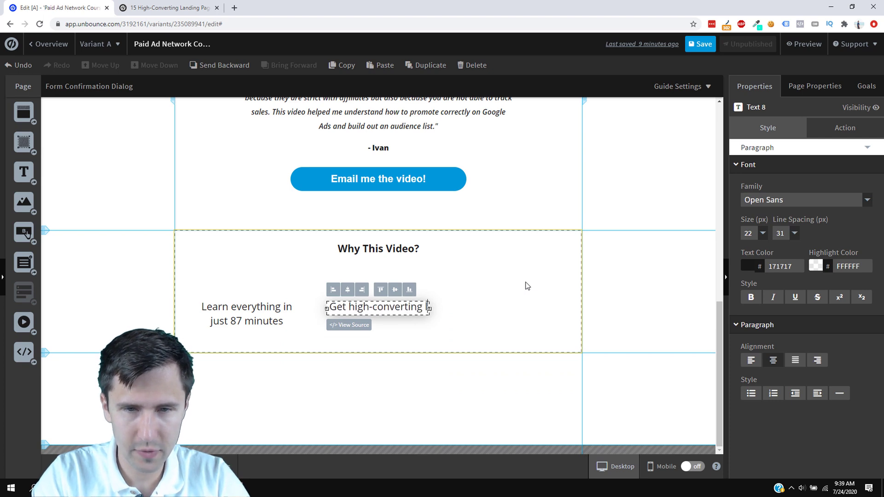
{"action": "type", "text": "anding pages"}
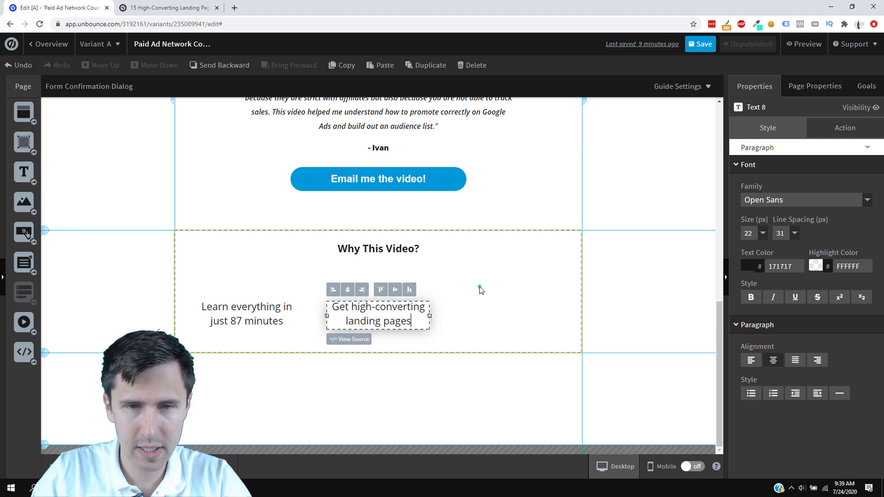
Paste another copy of the first column's text and place it as the third column, level with the other two
{"action": "left_click", "coordinate": [480, 290]}
{"action": "left_click", "coordinate": [380, 65]}
{"action": "left_click", "coordinate": [234, 253]}
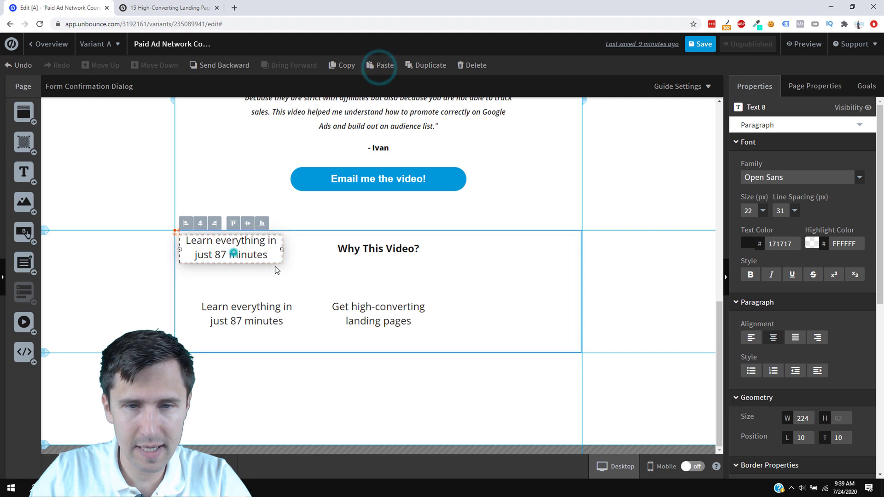
{"action": "left_click_drag", "start_coordinate": [233, 253], "coordinate": [518, 323]}
Change the third column's text to "Learn how to properly track conversions" and widen its box so it fits on two lines
{"action": "double_click", "coordinate": [509, 310]}
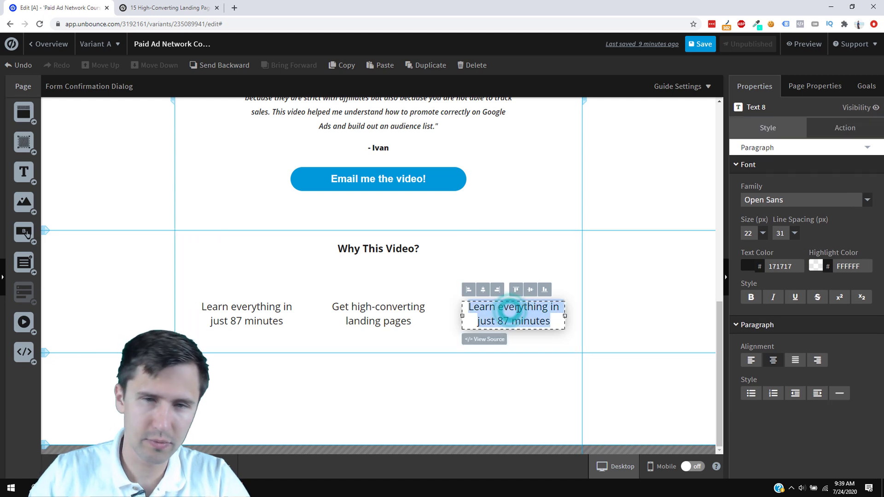
{"action": "type", "text": "Learn how to p"}
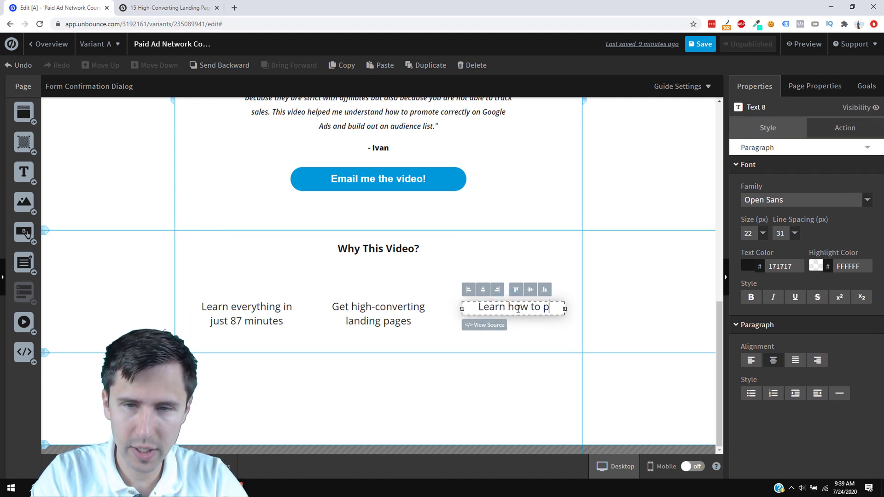
{"action": "type", "text": "roperly track"}
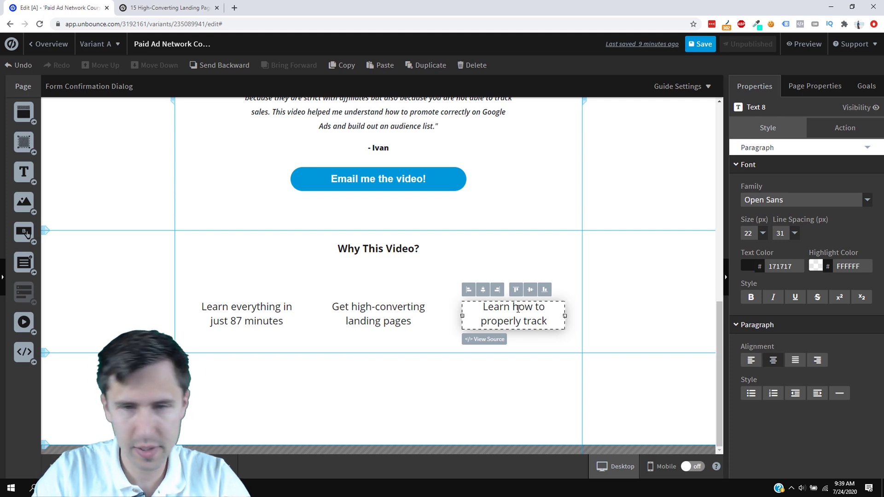
{"action": "type", "text": " conversions"}
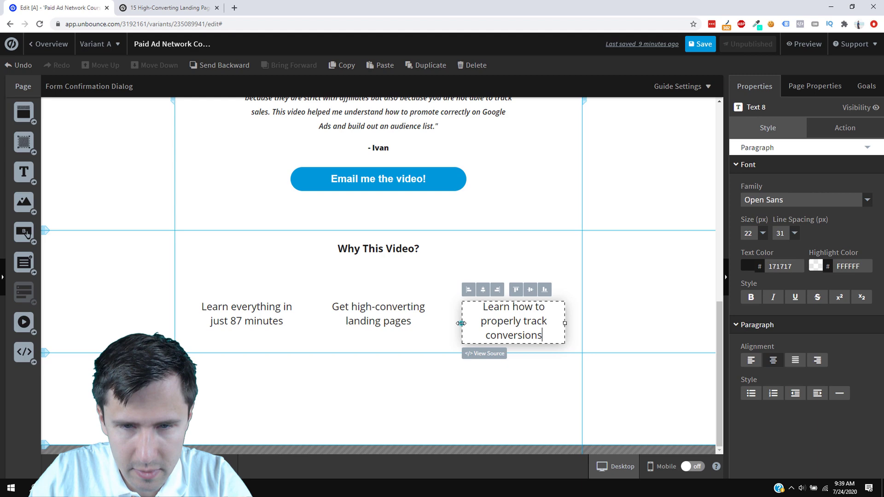
{"action": "left_click_drag", "start_coordinate": [461, 324], "coordinate": [456, 328]}
{"action": "left_click", "coordinate": [618, 288]}
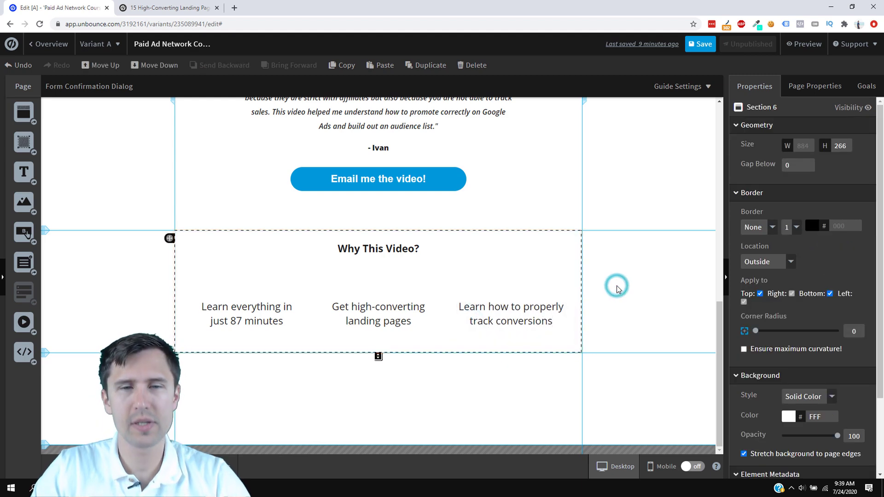
{"action": "scroll", "coordinate": [461, 371], "scroll_direction": "up", "scroll_amount": 1}
{"action": "scroll", "coordinate": [484, 325], "scroll_direction": "down", "scroll_amount": 1}
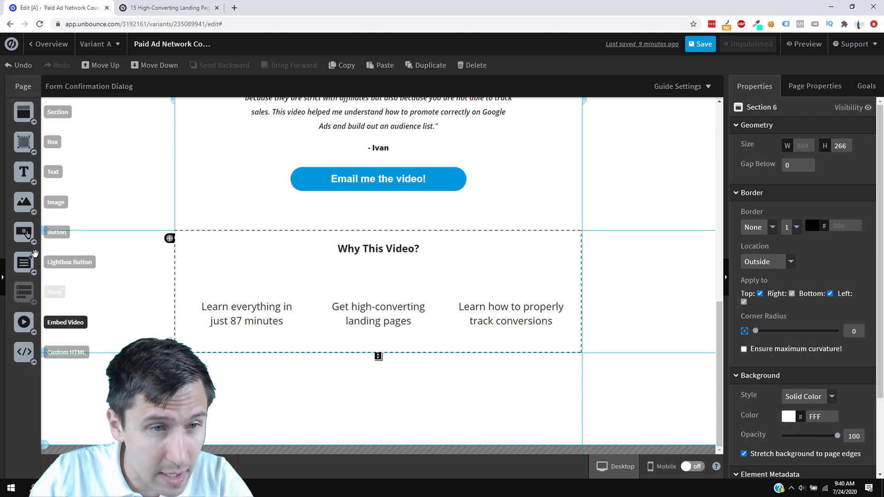
{"action": "left_click_drag", "start_coordinate": [24, 201], "coordinate": [284, 284]}
{"action": "left_click", "coordinate": [200, 97]}
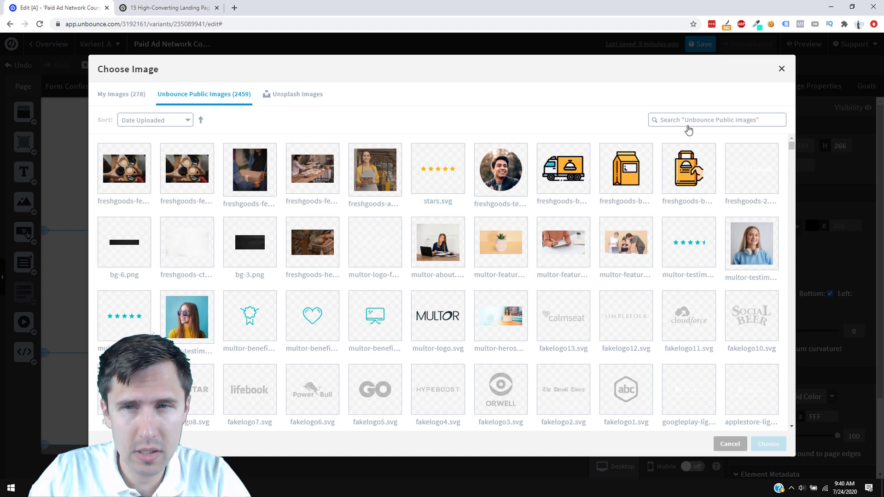
{"action": "left_click", "coordinate": [783, 70]}
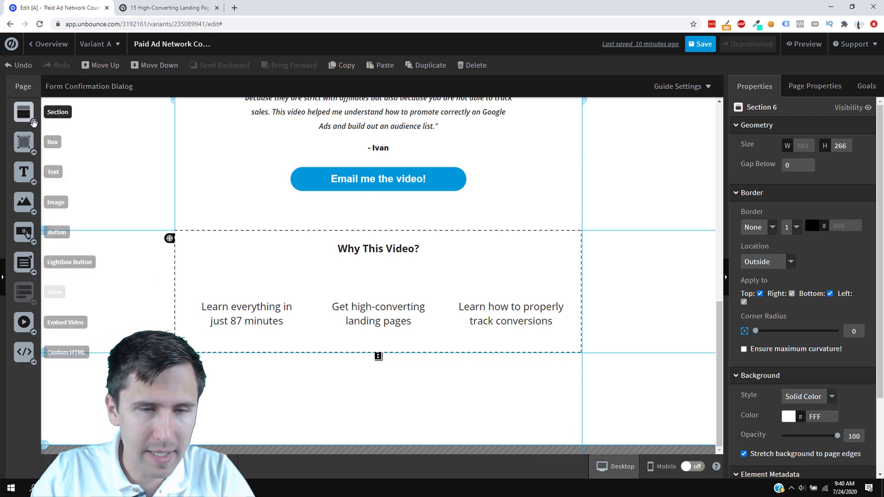
Add an image element to the "Why This Video?" section and browse the Unbounce public images for a suitable icon
{"action": "left_click_drag", "start_coordinate": [29, 198], "coordinate": [278, 274]}
{"action": "left_click", "coordinate": [198, 97]}
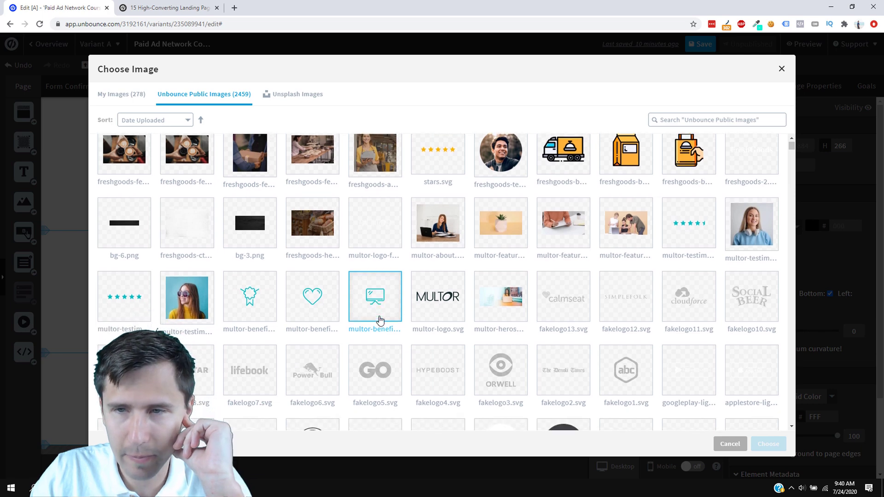
{"action": "scroll", "coordinate": [380, 321], "scroll_direction": "down", "scroll_amount": 4}
{"action": "scroll", "coordinate": [420, 319], "scroll_direction": "down", "scroll_amount": 8}
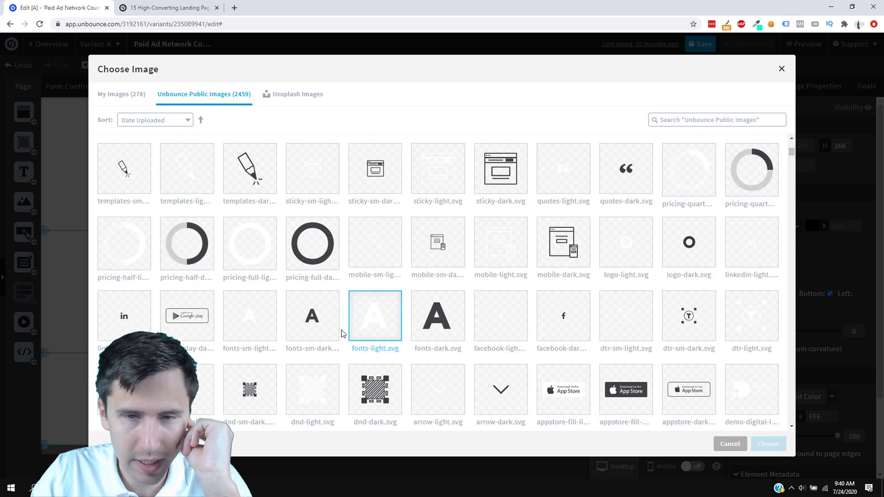
{"action": "scroll", "coordinate": [346, 336], "scroll_direction": "down", "scroll_amount": 2}
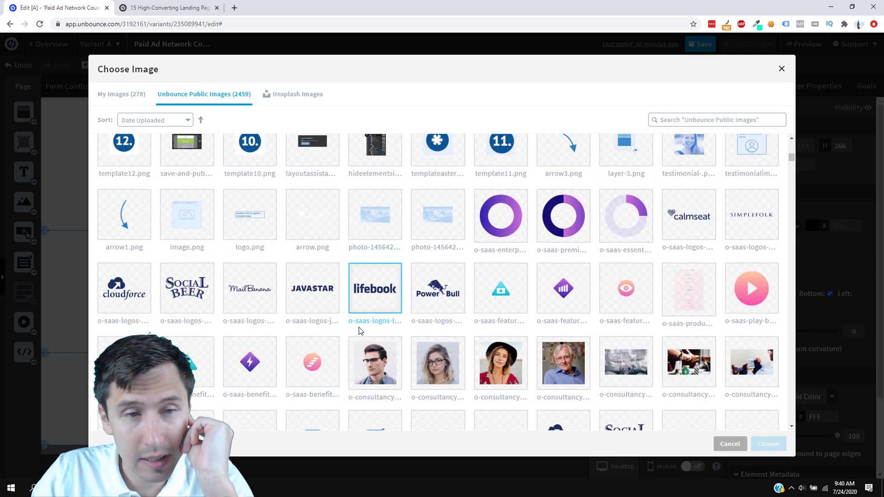
{"action": "scroll", "coordinate": [360, 330], "scroll_direction": "down", "scroll_amount": 2}
{"action": "scroll", "coordinate": [359, 328], "scroll_direction": "down", "scroll_amount": 3}
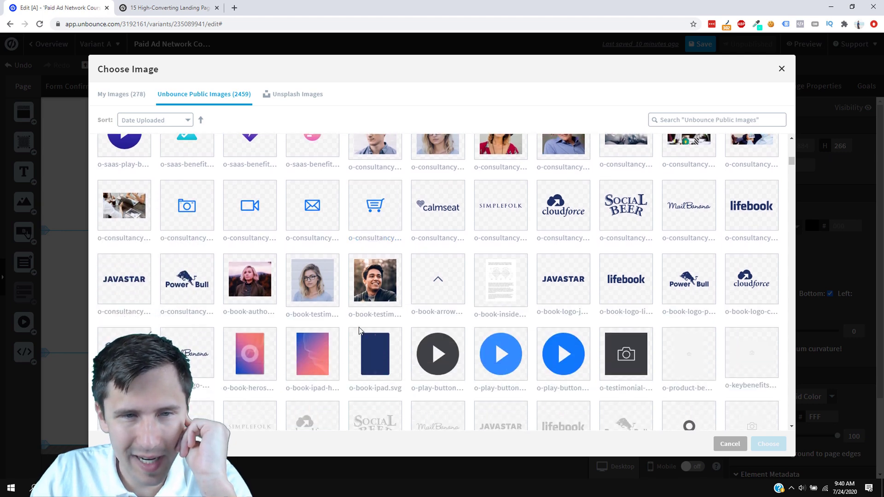
{"action": "scroll", "coordinate": [359, 330], "scroll_direction": "up", "scroll_amount": 4}
{"action": "scroll", "coordinate": [359, 330], "scroll_direction": "down", "scroll_amount": 6}
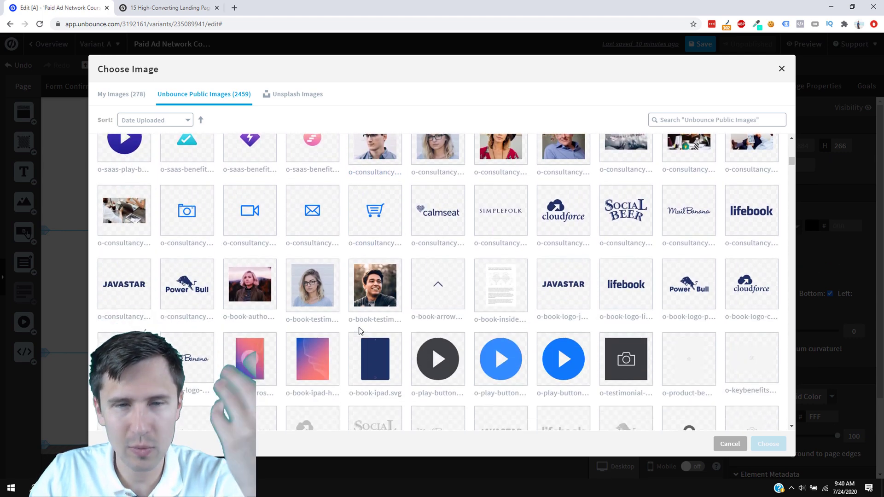
{"action": "scroll", "coordinate": [360, 330], "scroll_direction": "down", "scroll_amount": 6}
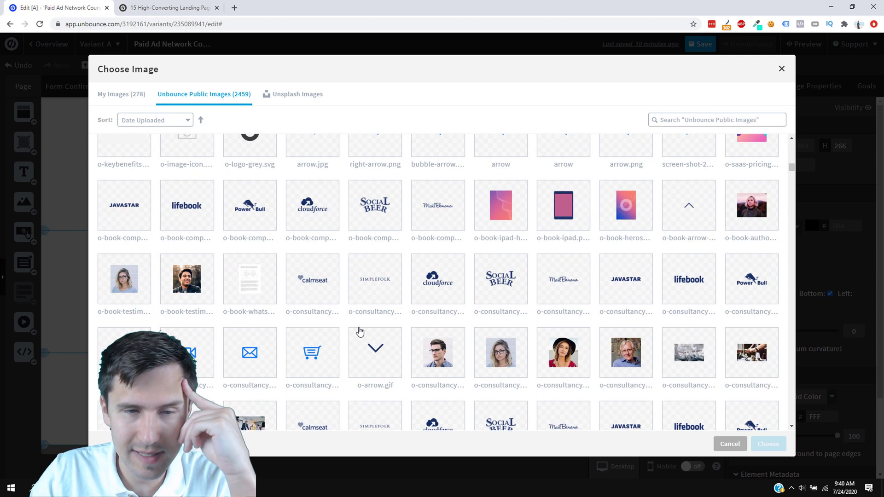
{"action": "scroll", "coordinate": [359, 327], "scroll_direction": "down", "scroll_amount": 1}
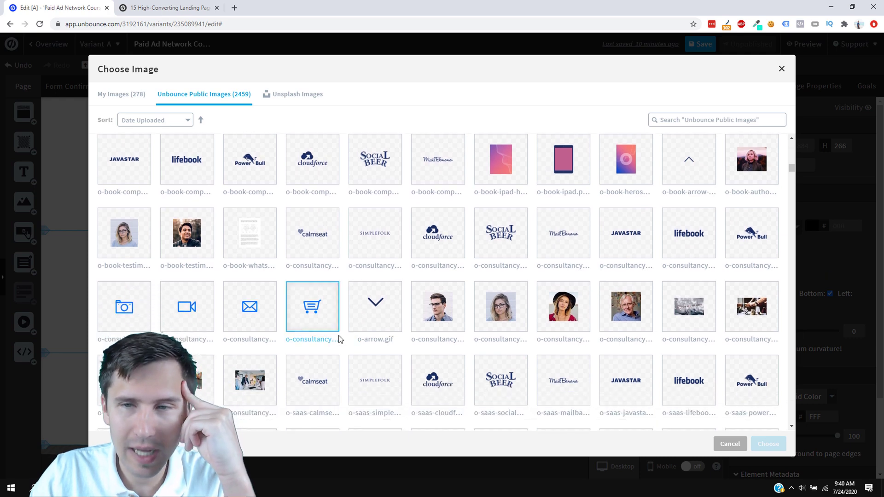
{"action": "scroll", "coordinate": [340, 329], "scroll_direction": "down", "scroll_amount": 1}
{"action": "scroll", "coordinate": [343, 321], "scroll_direction": "down", "scroll_amount": 12}
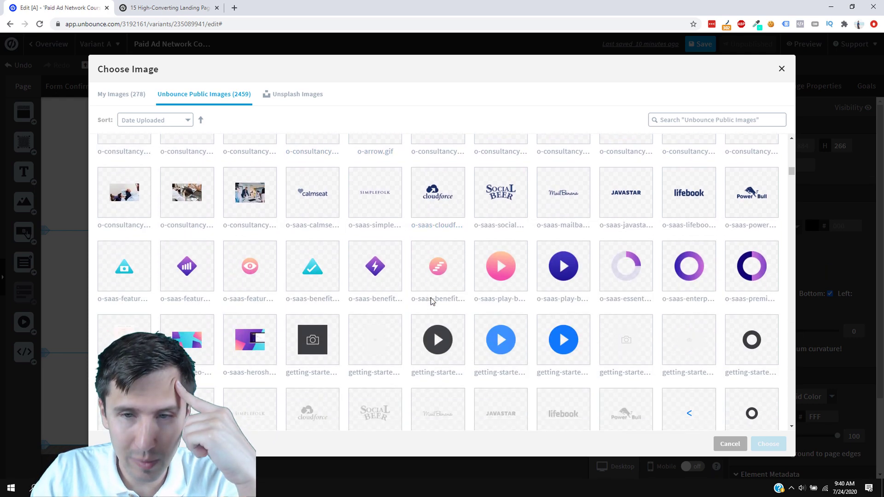
{"action": "scroll", "coordinate": [408, 325], "scroll_direction": "down", "scroll_amount": 8}
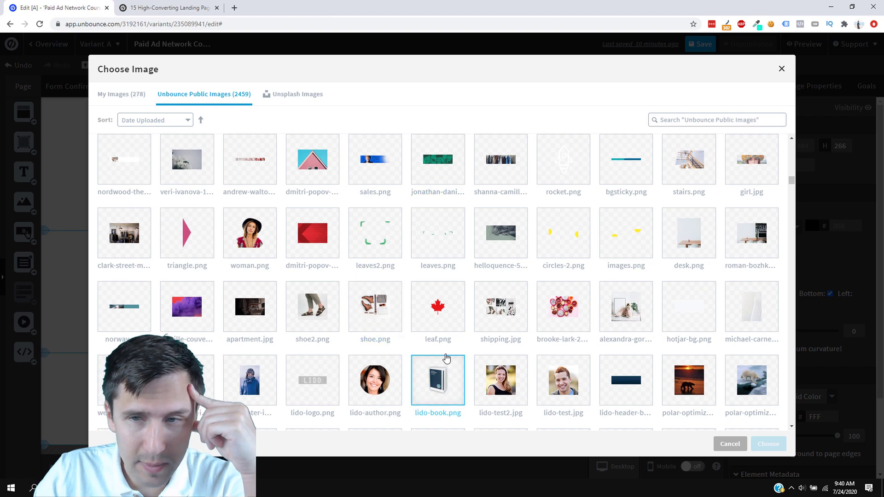
{"action": "scroll", "coordinate": [368, 351], "scroll_direction": "down", "scroll_amount": 5}
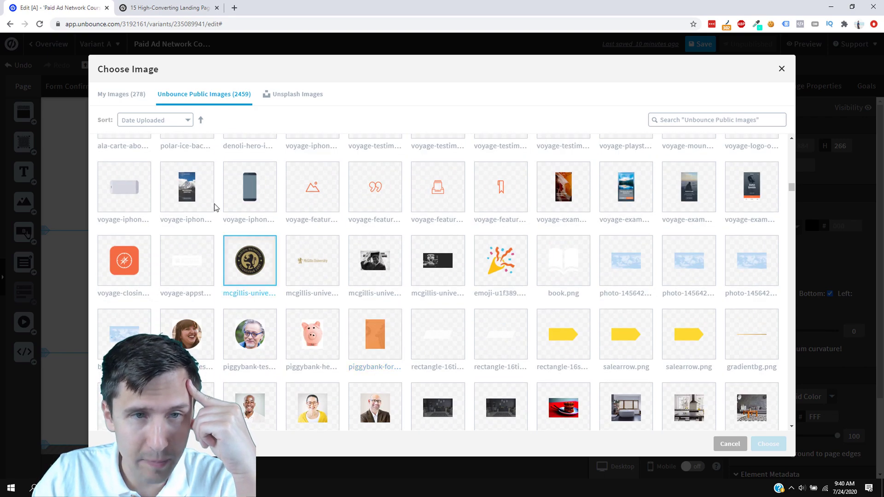
{"action": "scroll", "coordinate": [415, 359], "scroll_direction": "down", "scroll_amount": 10}
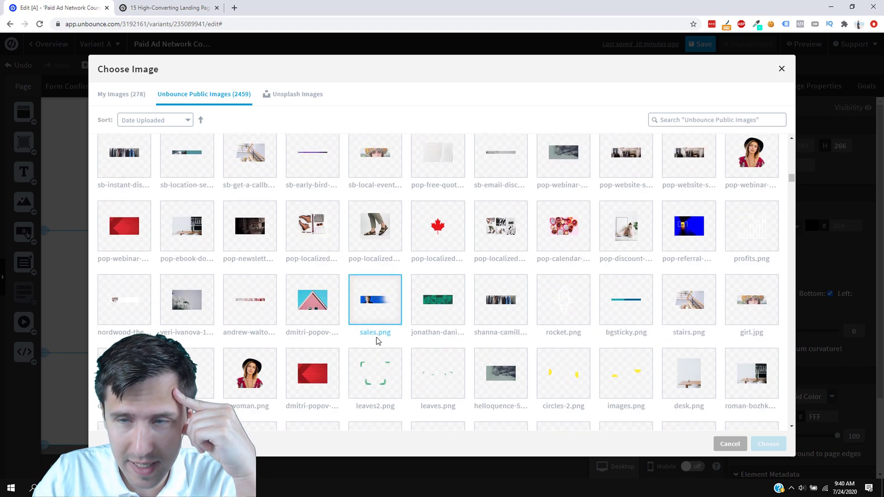
{"action": "scroll", "coordinate": [375, 338], "scroll_direction": "up", "scroll_amount": 12}
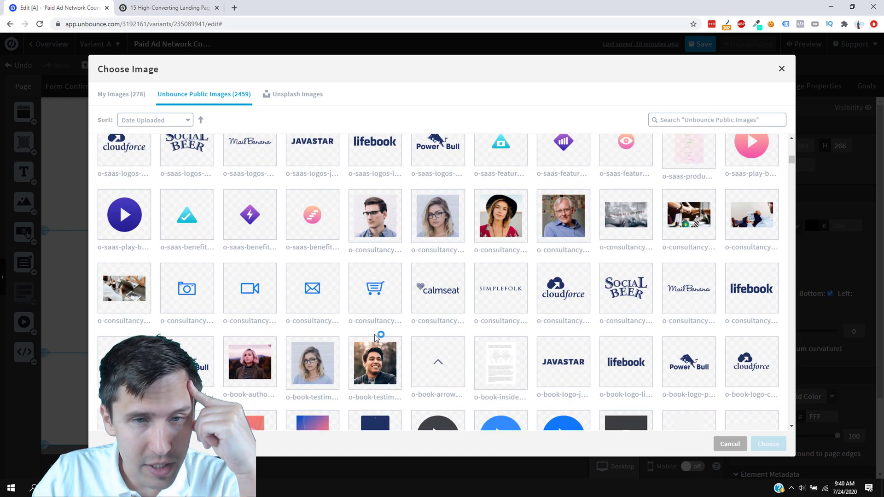
{"action": "scroll", "coordinate": [375, 338], "scroll_direction": "up", "scroll_amount": 12}
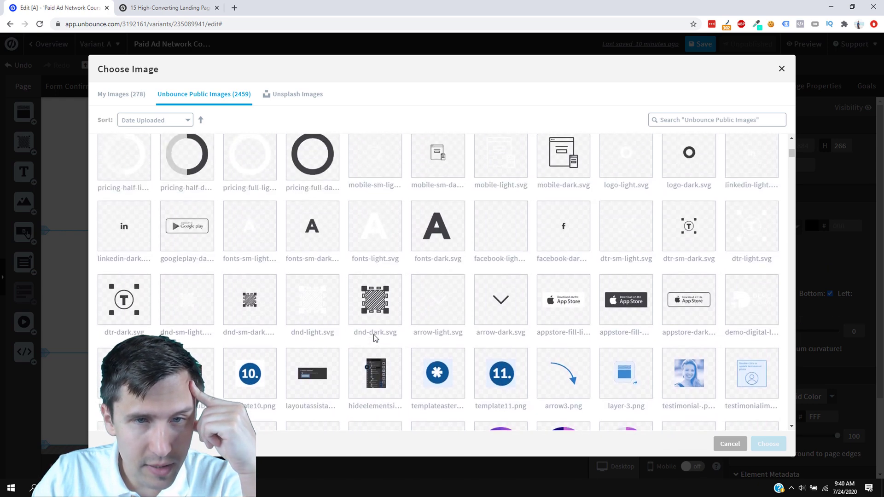
{"action": "scroll", "coordinate": [374, 338], "scroll_direction": "up", "scroll_amount": 3}
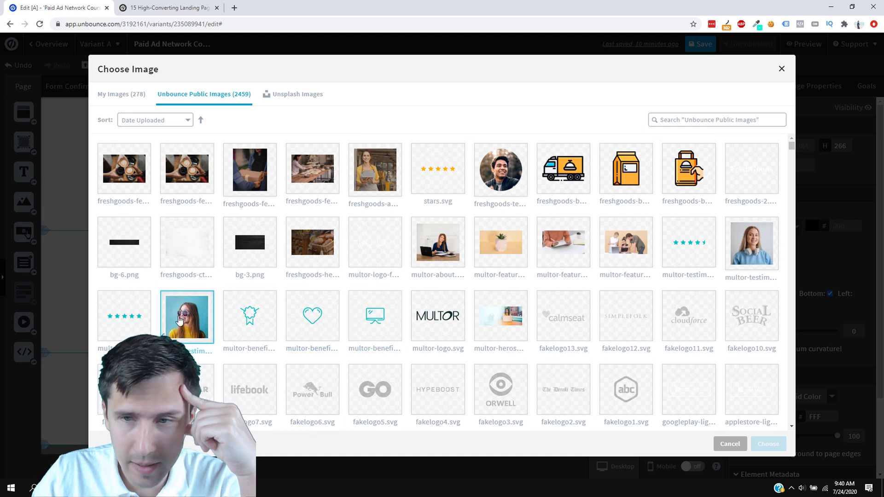
Insert the teal heart icon and place it centred above the "Get high-converting landing pages" text
{"action": "left_click", "coordinate": [309, 325]}
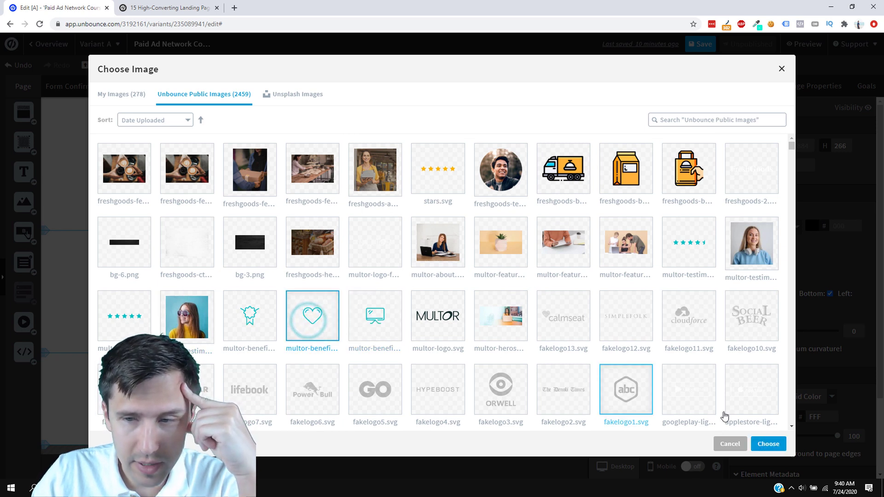
{"action": "left_click", "coordinate": [776, 442]}
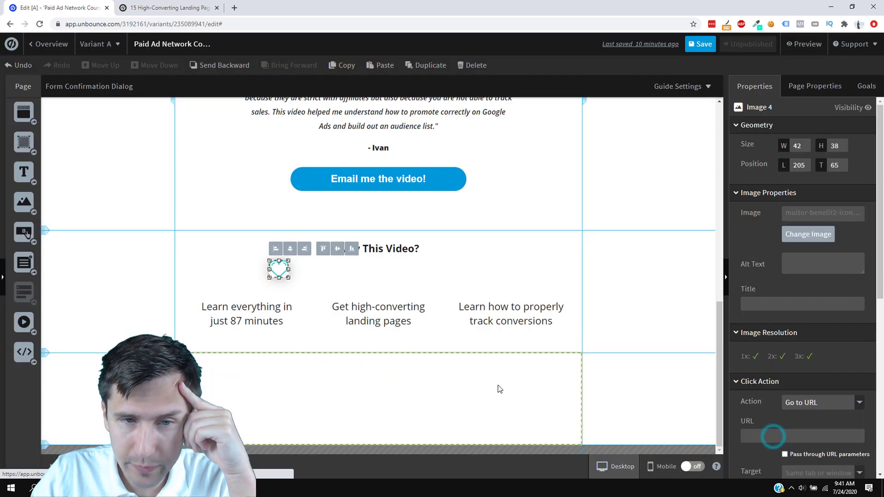
{"action": "left_click_drag", "start_coordinate": [278, 269], "coordinate": [380, 285]}
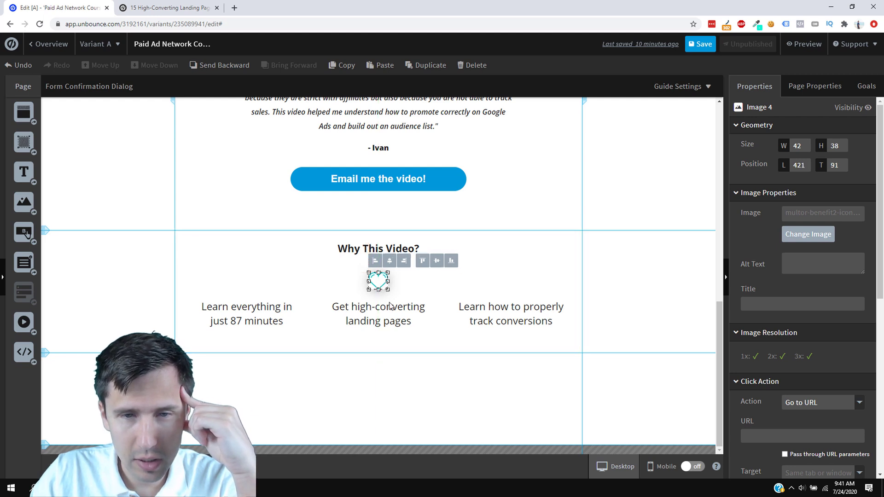
{"action": "left_click", "coordinate": [434, 340]}
{"action": "scroll", "coordinate": [311, 331], "scroll_direction": "up", "scroll_amount": 2}
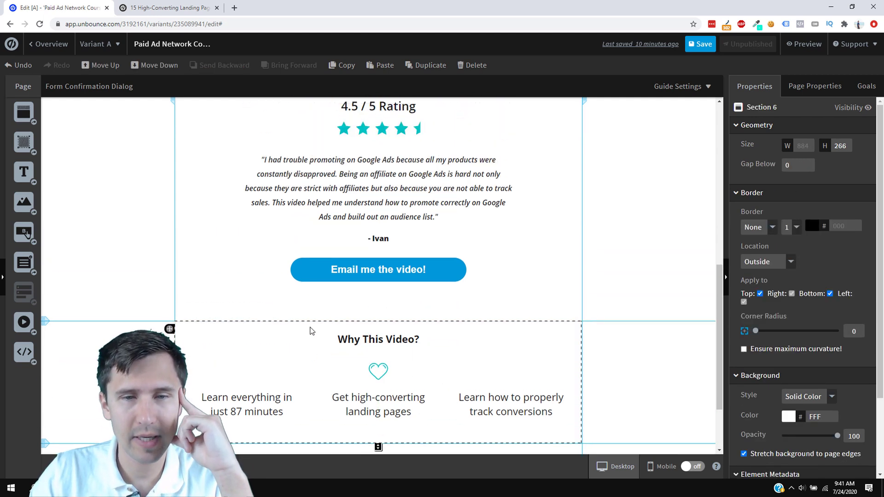
{"action": "scroll", "coordinate": [311, 330], "scroll_direction": "down", "scroll_amount": 2}
Copy the heart icon and place the duplicate centred above the first column's text, level with the original
{"action": "left_click", "coordinate": [372, 276]}
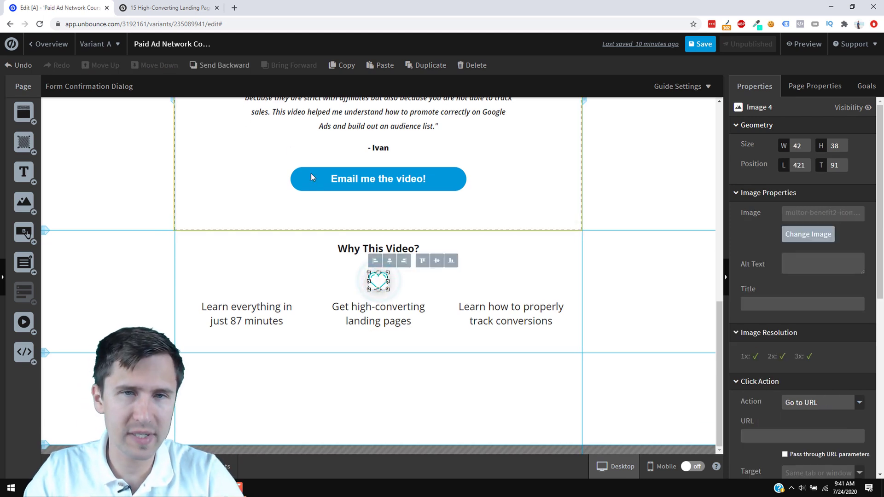
{"action": "left_click", "coordinate": [342, 66]}
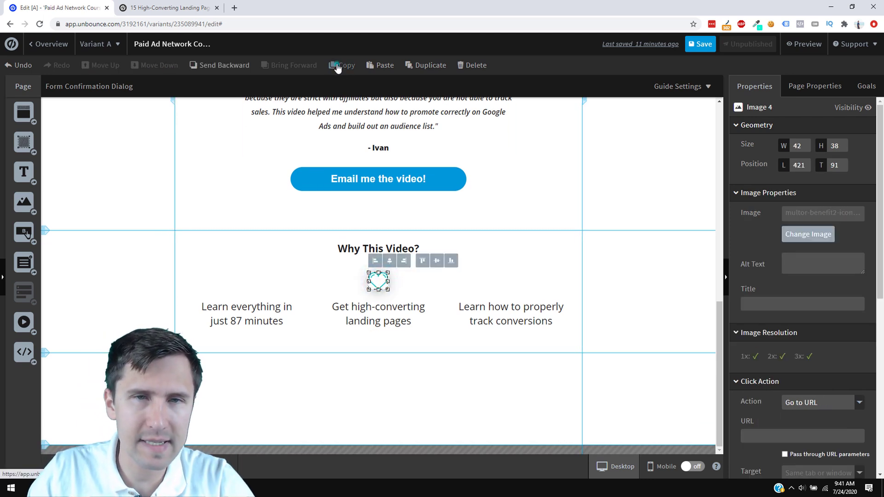
{"action": "left_click", "coordinate": [387, 75]}
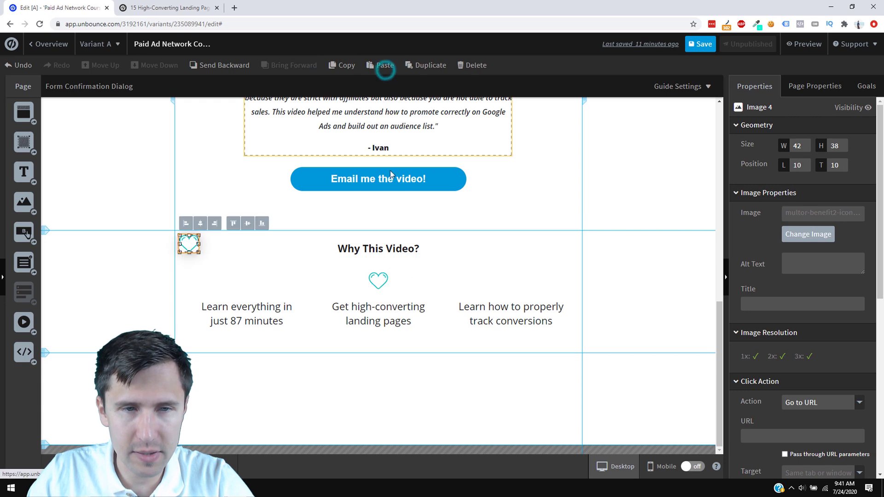
{"action": "left_click_drag", "start_coordinate": [190, 242], "coordinate": [247, 282]}
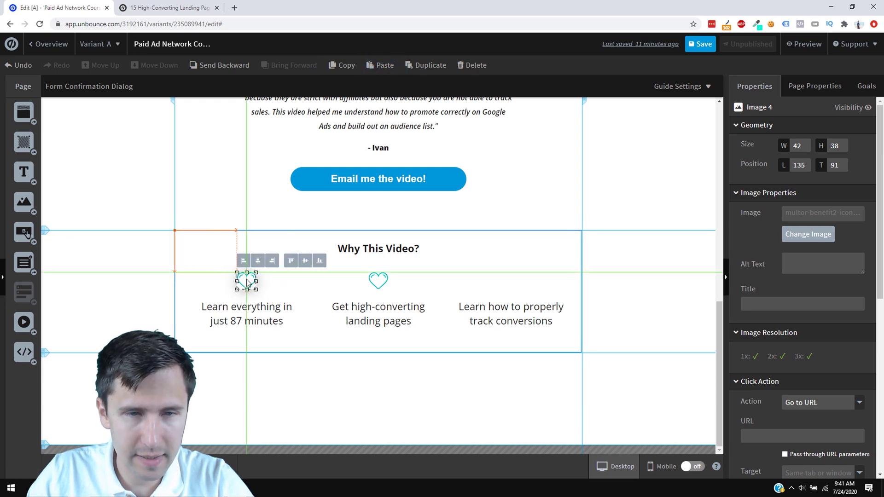
Paste another heart icon and centre it above the "Learn how to properly track conversions" text, level with the other two
{"action": "left_click", "coordinate": [387, 65]}
{"action": "left_click_drag", "start_coordinate": [186, 238], "coordinate": [515, 286]}
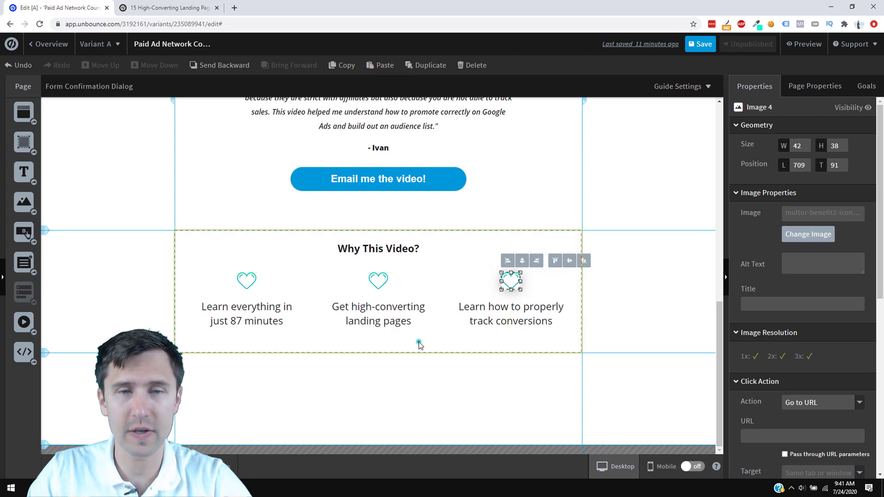
{"action": "left_click", "coordinate": [417, 341]}
{"action": "scroll", "coordinate": [498, 381], "scroll_direction": "up", "scroll_amount": 5}
{"action": "scroll", "coordinate": [498, 381], "scroll_direction": "down", "scroll_amount": 4}
{"action": "scroll", "coordinate": [497, 381], "scroll_direction": "down", "scroll_amount": 1}
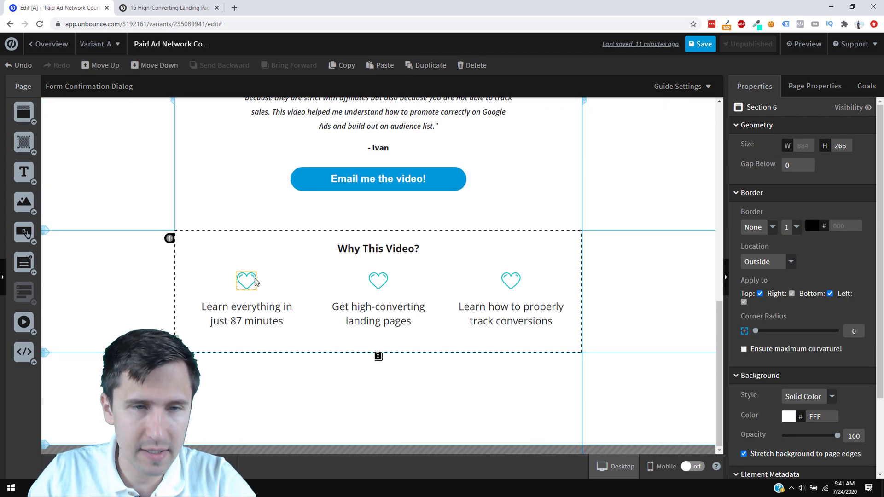
Start replacing the first column's heart icon and look through the Unbounce public images matching "time"
{"action": "double_click", "coordinate": [243, 283]}
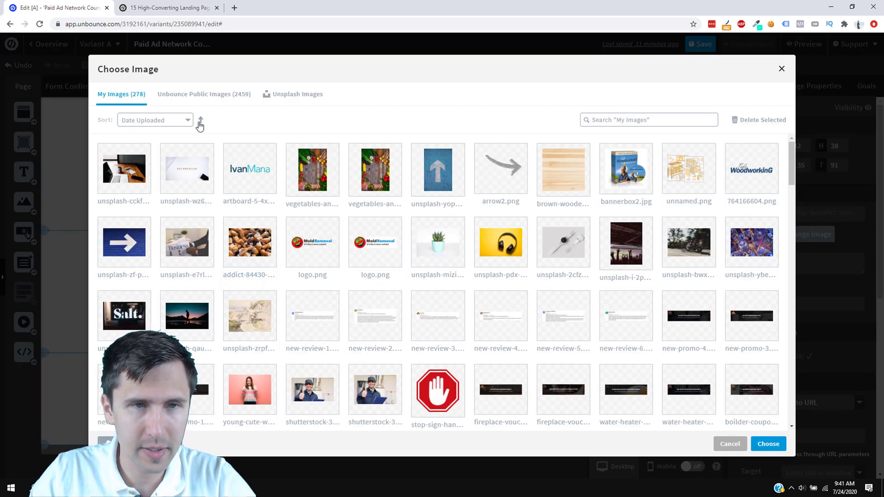
{"action": "left_click", "coordinate": [209, 102]}
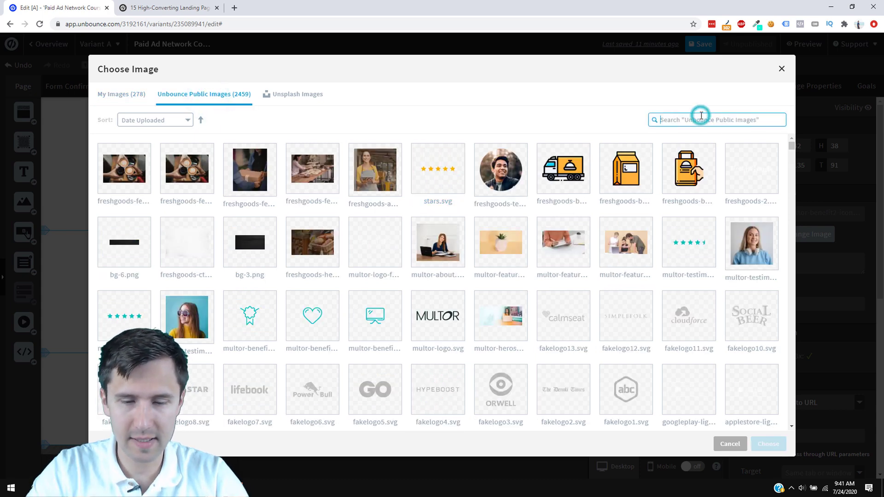
{"action": "type", "text": "time"}
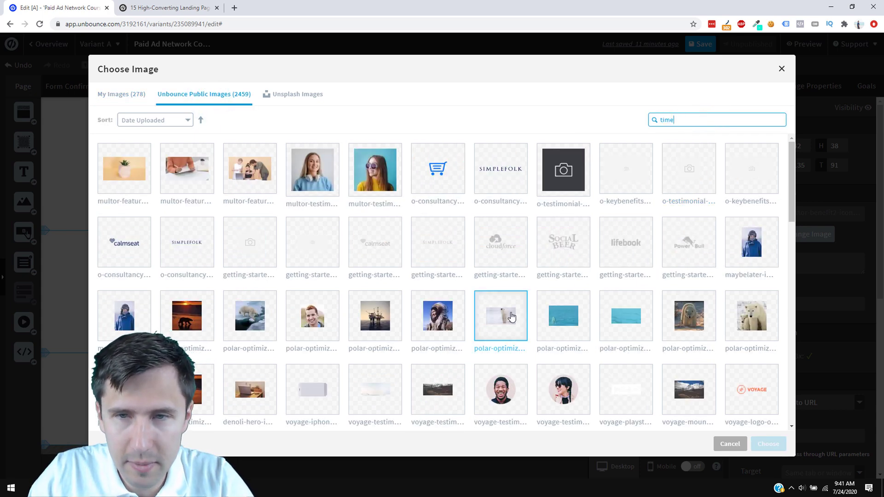
{"action": "scroll", "coordinate": [446, 310], "scroll_direction": "down", "scroll_amount": 9}
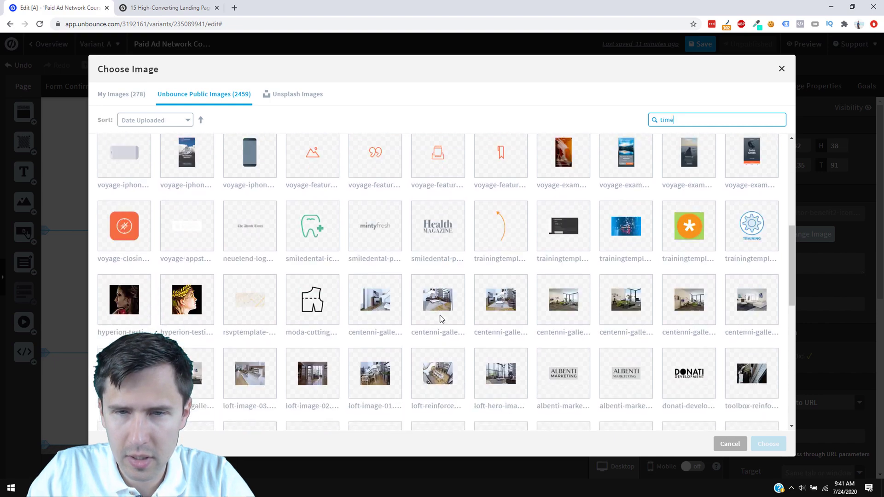
{"action": "scroll", "coordinate": [442, 319], "scroll_direction": "down", "scroll_amount": 8}
{"action": "scroll", "coordinate": [559, 314], "scroll_direction": "up", "scroll_amount": 4}
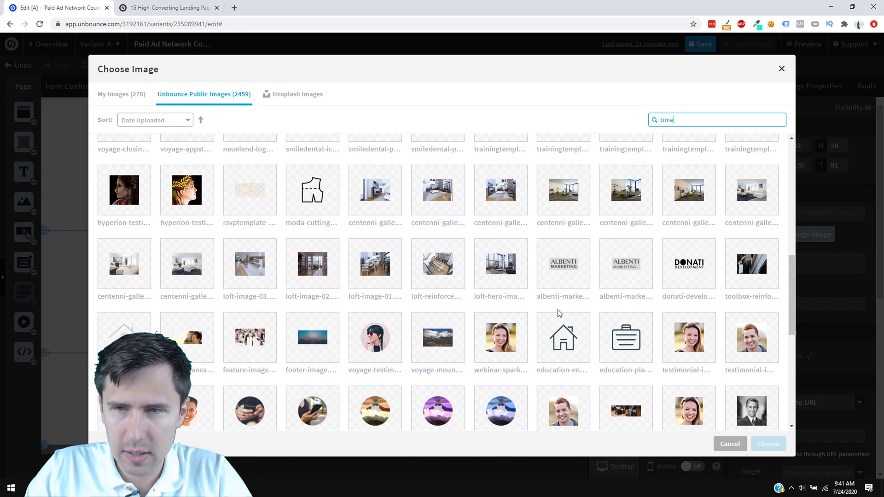
{"action": "scroll", "coordinate": [558, 307], "scroll_direction": "up", "scroll_amount": 10}
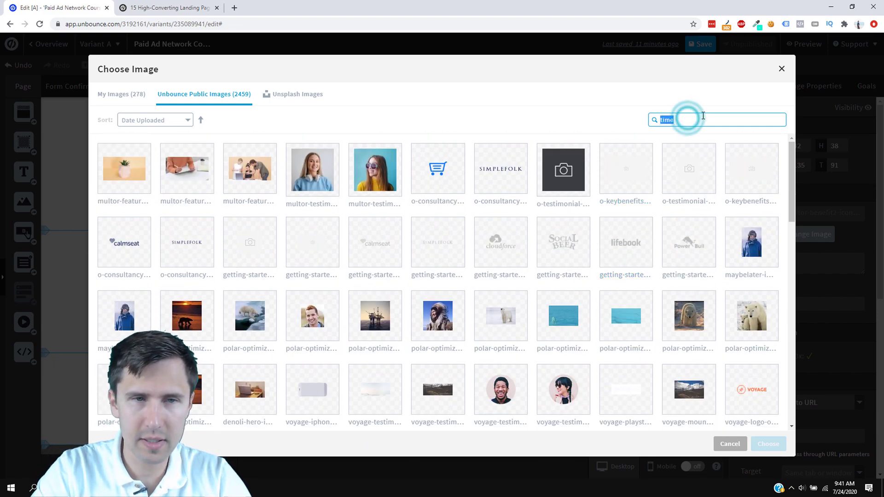
Search the public images for "clock" and replace the first column's heart with the default clock icon, scaled to fit
{"action": "type", "text": "clock"}
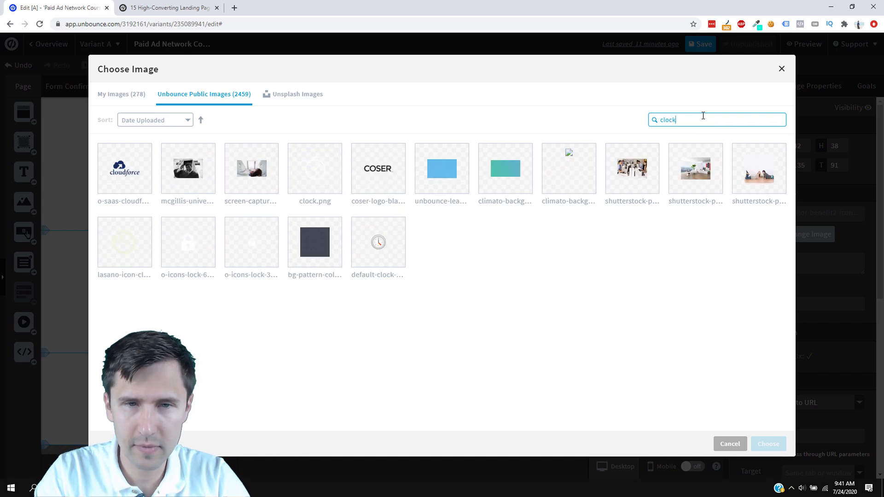
{"action": "left_click", "coordinate": [376, 240]}
{"action": "left_click", "coordinate": [768, 444]}
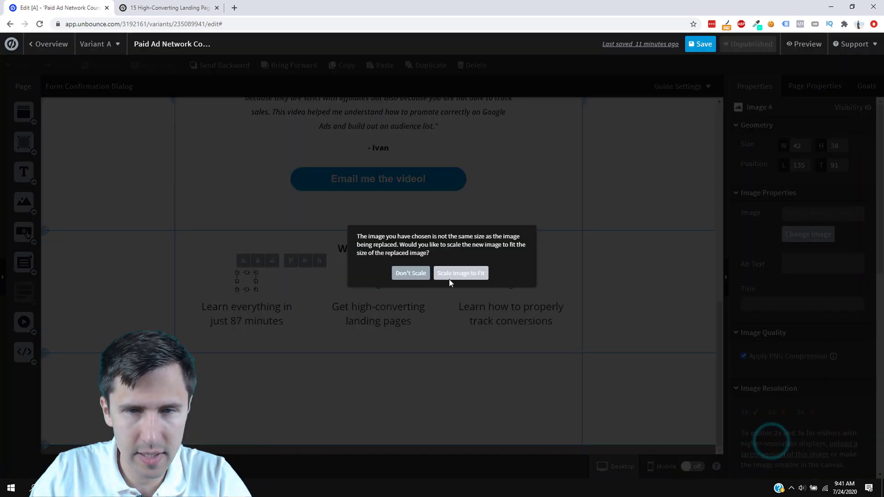
{"action": "left_click", "coordinate": [452, 275]}
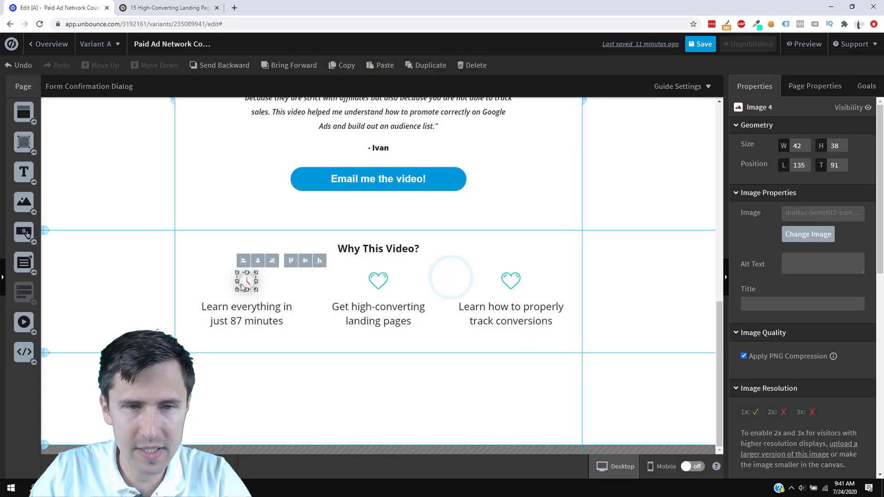
{"action": "left_click", "coordinate": [307, 323]}
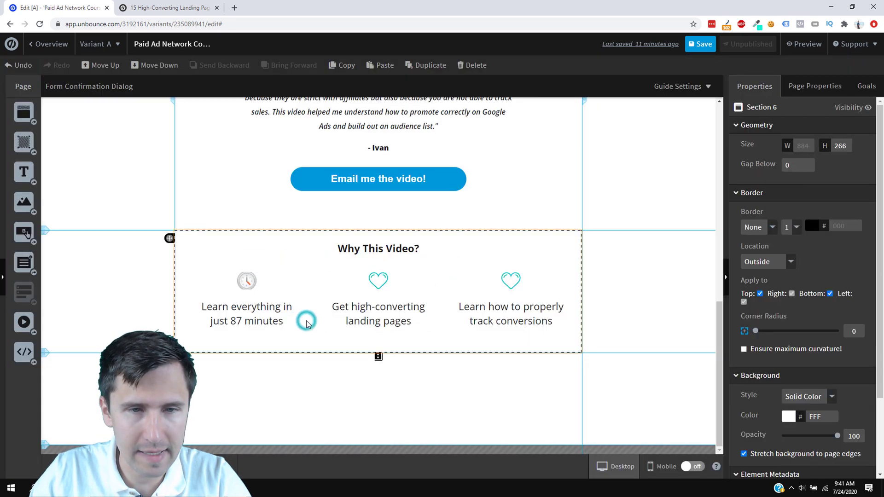
Remove the image mask from the clock icon in the first column
{"action": "left_click", "coordinate": [247, 287]}
{"action": "left_click", "coordinate": [250, 301]}
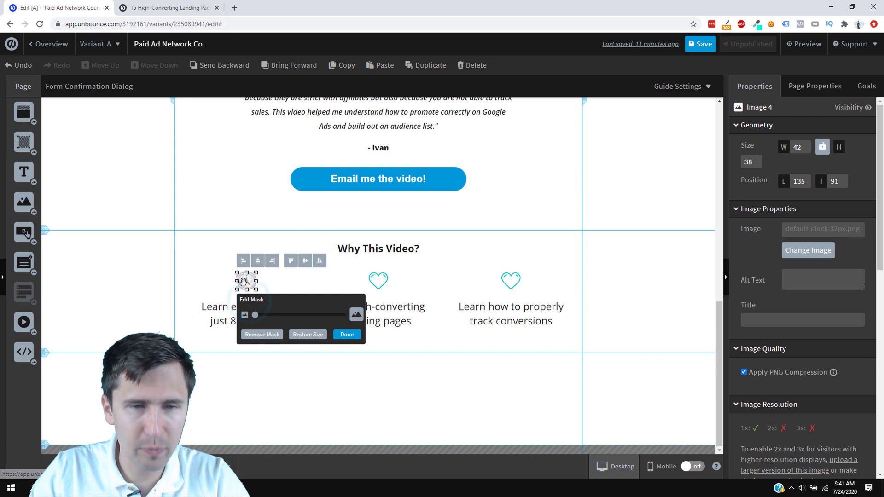
{"action": "left_click", "coordinate": [273, 283]}
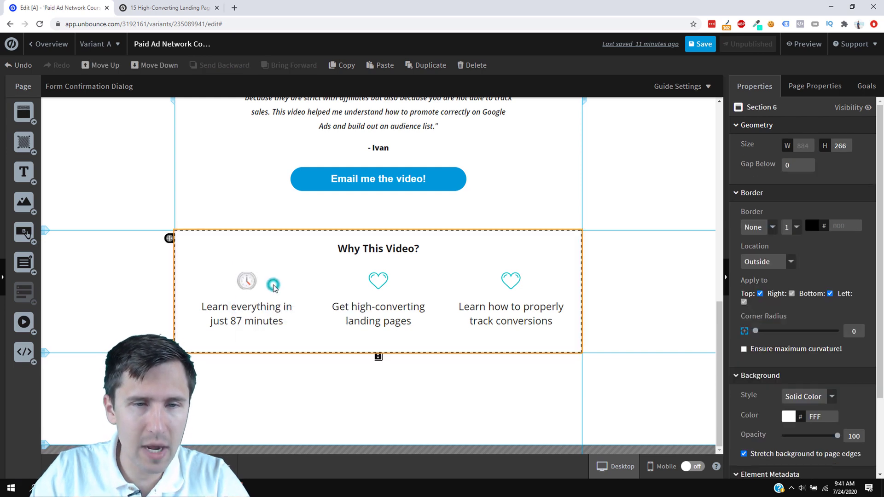
{"action": "left_click", "coordinate": [247, 283]}
{"action": "left_click", "coordinate": [251, 301]}
{"action": "left_click", "coordinate": [261, 338]}
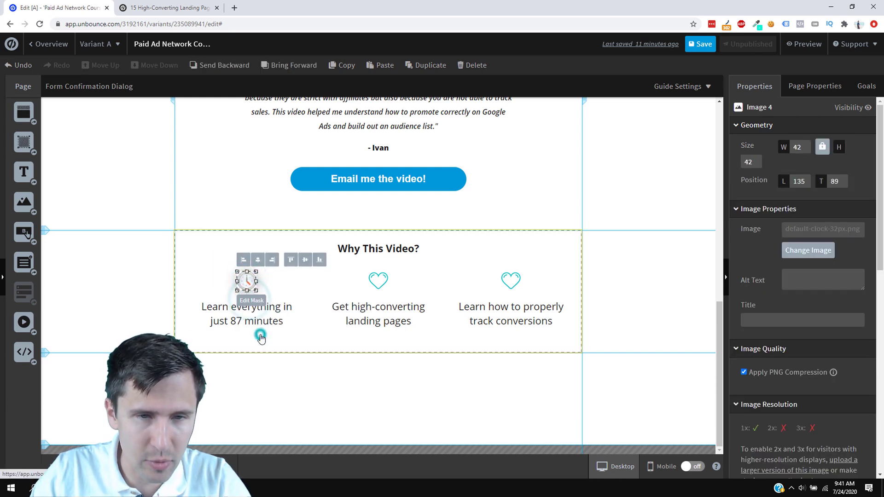
{"action": "left_click", "coordinate": [272, 287]}
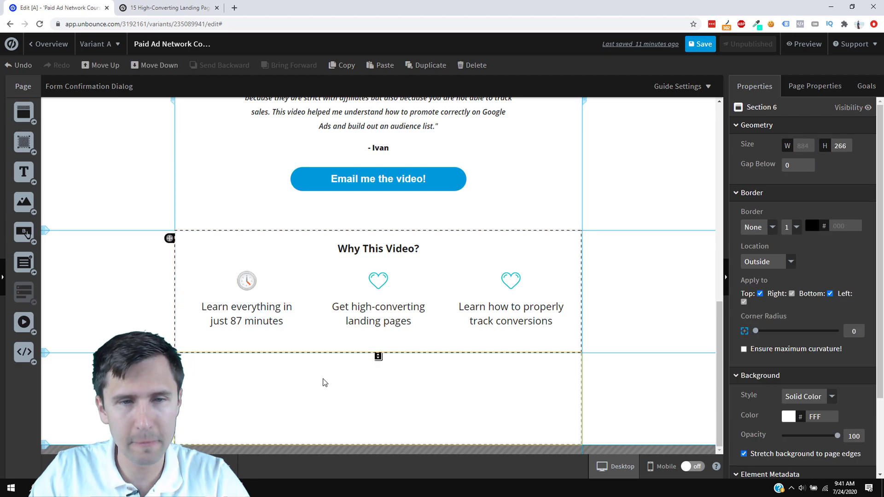
{"action": "scroll", "coordinate": [420, 354], "scroll_direction": "up", "scroll_amount": 2}
{"action": "scroll", "coordinate": [421, 354], "scroll_direction": "down", "scroll_amount": 2}
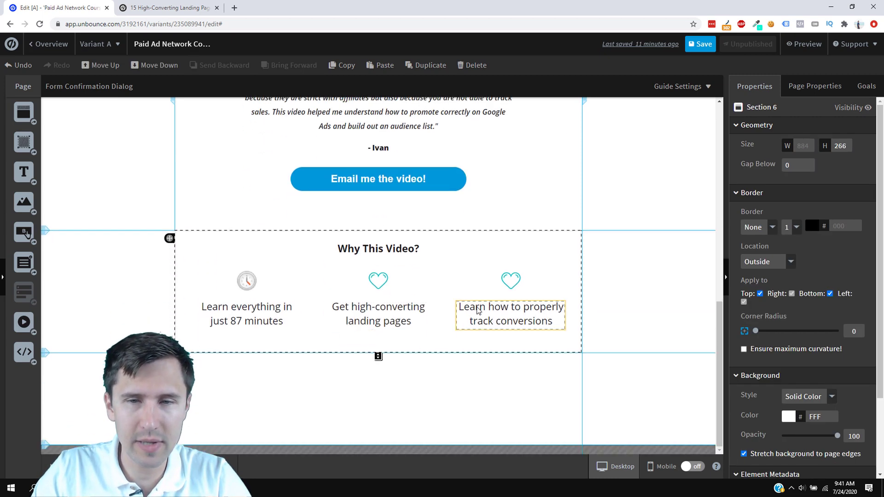
Start replacing the third column's heart icon and search the Unbounce public images for "track"
{"action": "double_click", "coordinate": [511, 286]}
{"action": "left_click", "coordinate": [200, 84]}
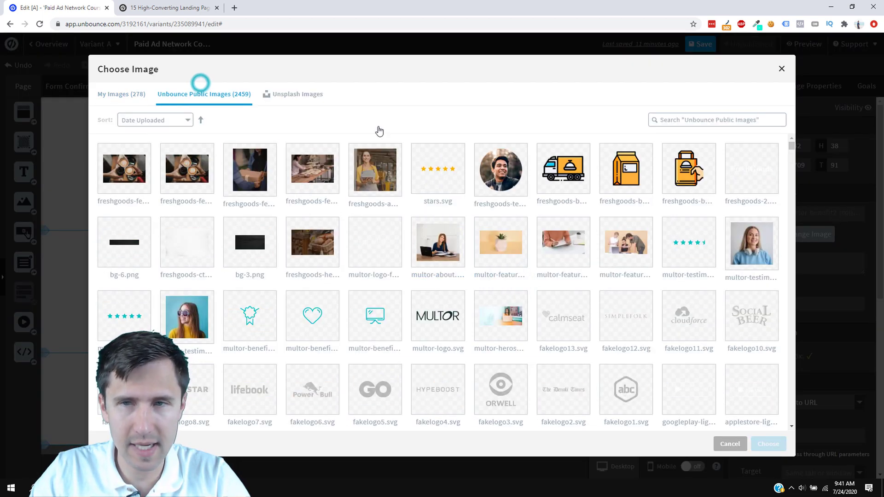
{"action": "left_click", "coordinate": [687, 119]}
{"action": "type", "text": "trac"}
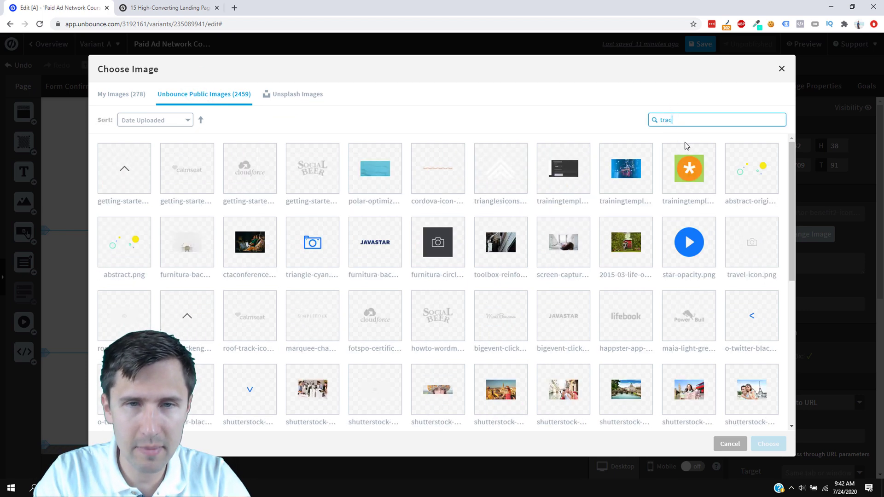
{"action": "type", "text": "k"}
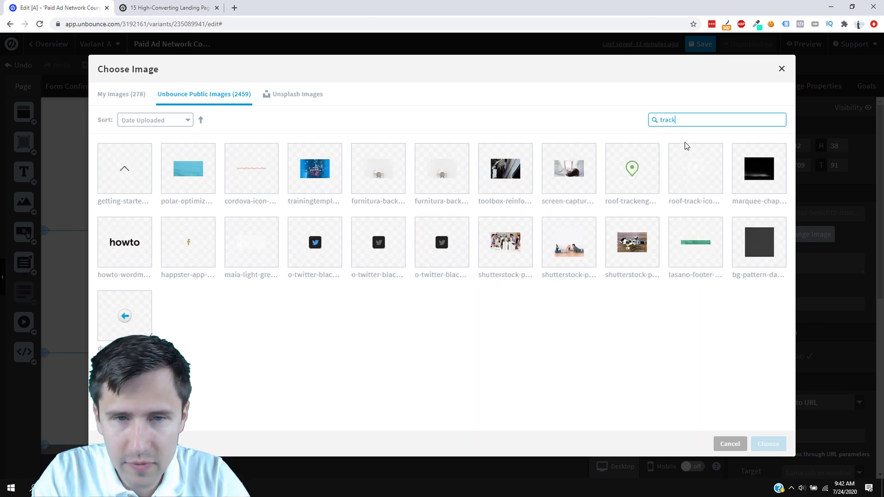
Search the public images for "graph" and replace the third column's heart with the default bar-chart icon
{"action": "key", "text": "BackSpace"}
{"action": "key", "text": "BackSpace"}
{"action": "key", "text": "BackSpace"}
{"action": "key", "text": "BackSpace"}
{"action": "key", "text": "BackSpace"}
{"action": "type", "text": "graph"}
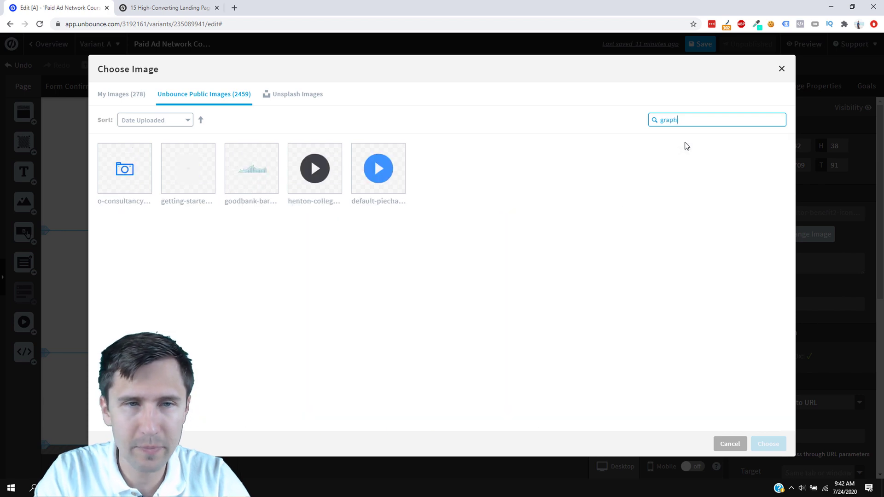
{"action": "left_click", "coordinate": [256, 178]}
{"action": "left_click", "coordinate": [385, 186]}
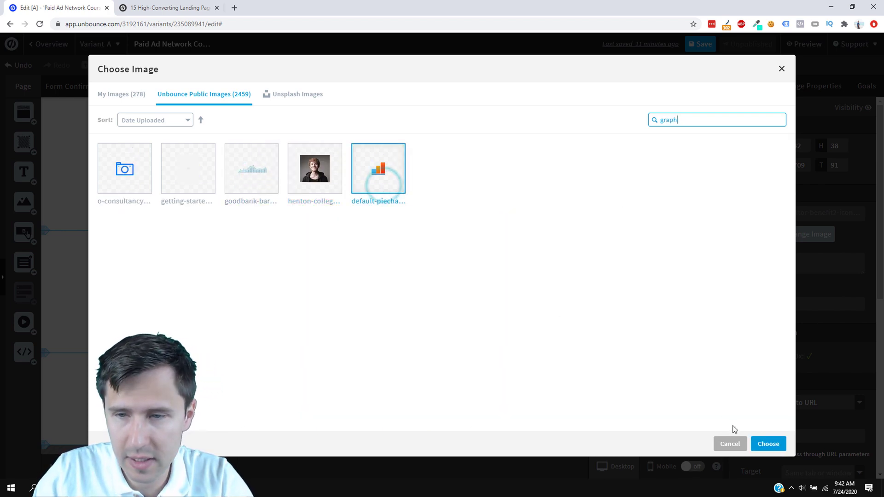
{"action": "left_click", "coordinate": [769, 443]}
{"action": "left_click", "coordinate": [460, 273]}
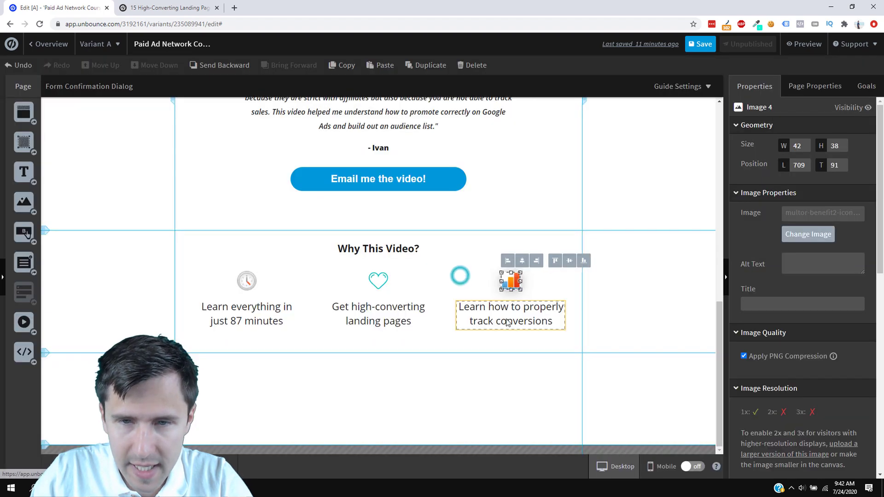
{"action": "left_click", "coordinate": [608, 309]}
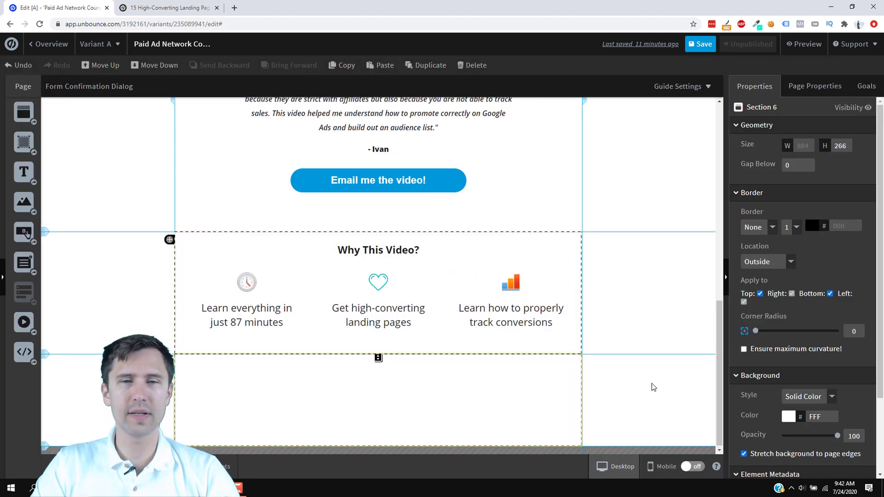
Check the closing sections of the edX example, and shrink the empty bottom section of the landing page to a height of 50
{"action": "scroll", "coordinate": [651, 385], "scroll_direction": "up", "scroll_amount": 10}
{"action": "scroll", "coordinate": [643, 385], "scroll_direction": "down", "scroll_amount": 10}
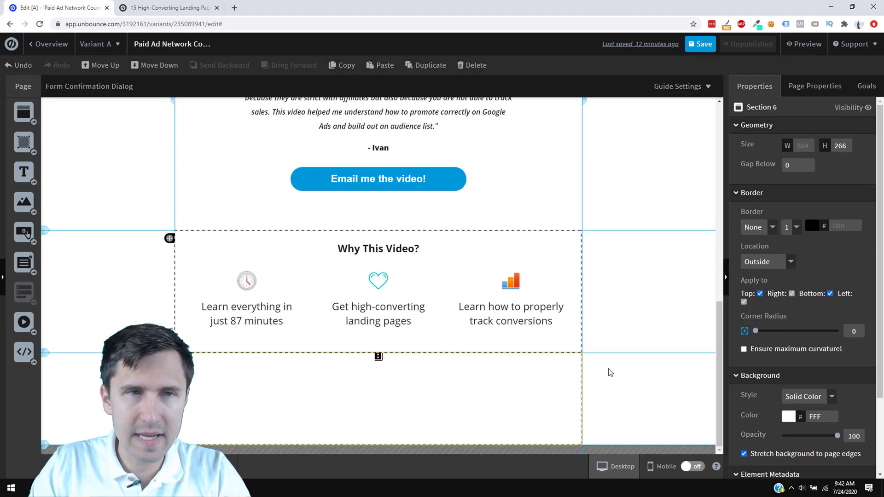
{"action": "left_click", "coordinate": [151, 6]}
{"action": "scroll", "coordinate": [440, 322], "scroll_direction": "down", "scroll_amount": 1}
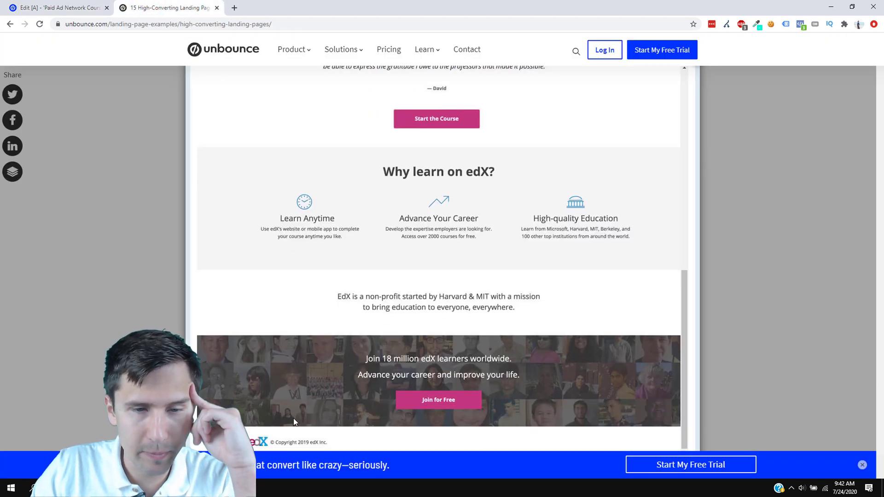
{"action": "left_click", "coordinate": [60, 7]}
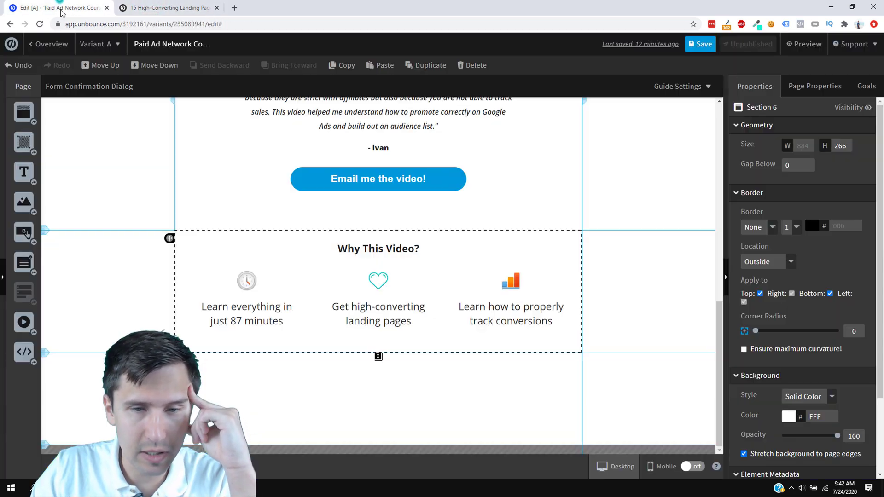
{"action": "left_click", "coordinate": [382, 426]}
{"action": "left_click_drag", "start_coordinate": [380, 447], "coordinate": [391, 380]}
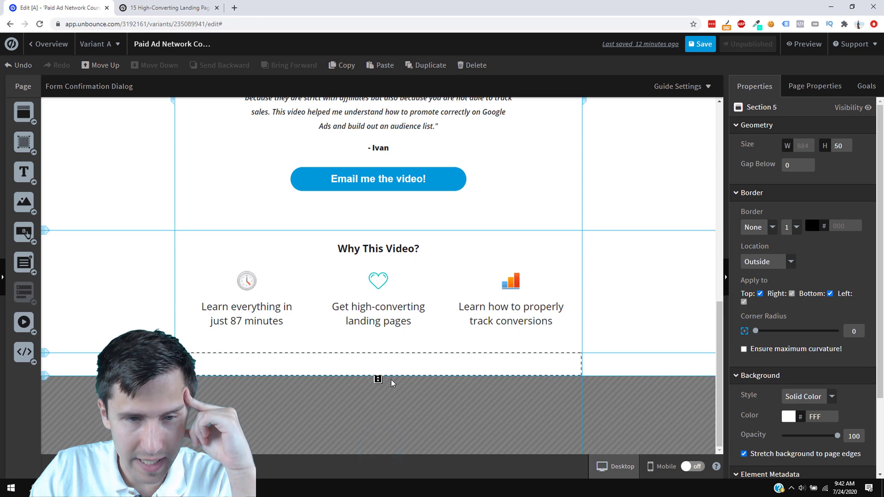
Place a new text box in the bottom section, about 156 px from its left edge and 9 px from its top
{"action": "left_click_drag", "start_coordinate": [29, 168], "coordinate": [286, 364]}
{"action": "scroll", "coordinate": [502, 355], "scroll_direction": "up", "scroll_amount": 10}
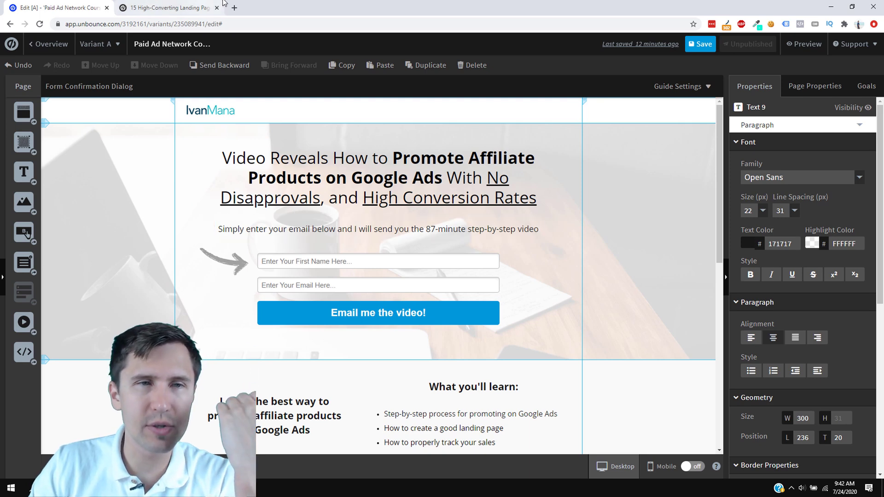
{"action": "left_click", "coordinate": [169, 8]}
{"action": "scroll", "coordinate": [406, 308], "scroll_direction": "up", "scroll_amount": 5}
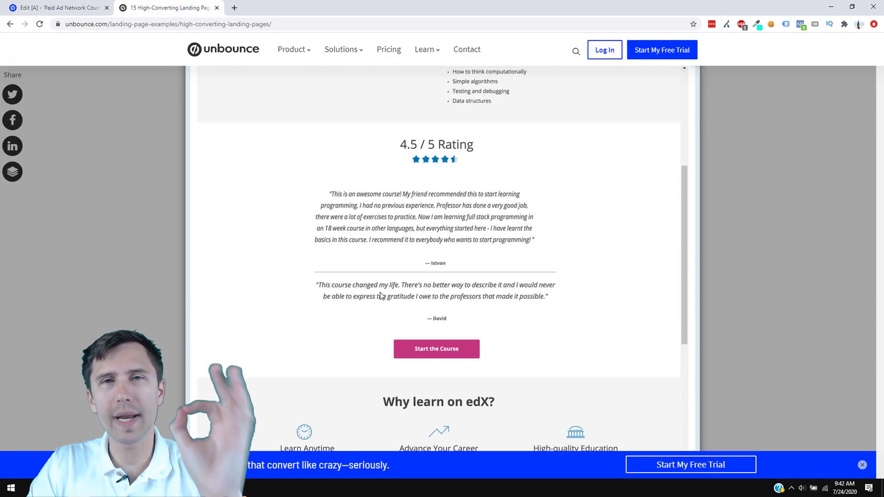
{"action": "left_click", "coordinate": [107, 12]}
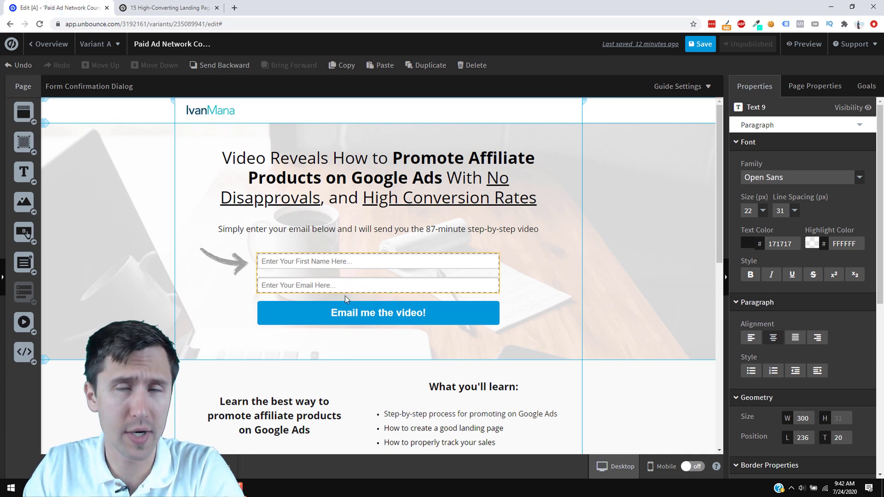
{"action": "scroll", "coordinate": [396, 306], "scroll_direction": "down", "scroll_amount": 3}
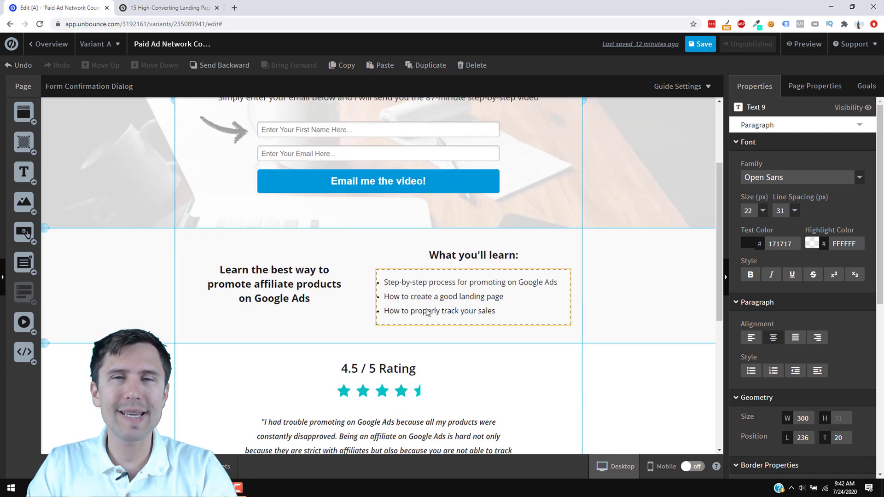
{"action": "scroll", "coordinate": [373, 250], "scroll_direction": "down", "scroll_amount": 6}
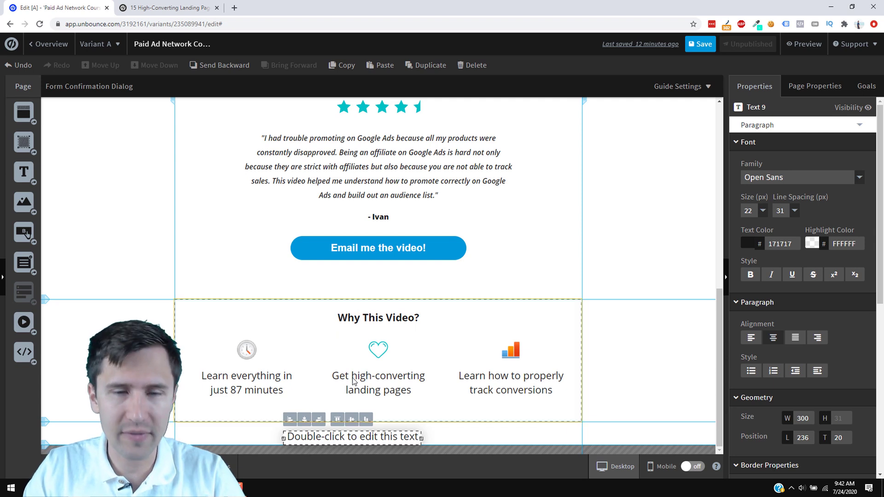
{"action": "left_click_drag", "start_coordinate": [350, 443], "coordinate": [309, 436]}
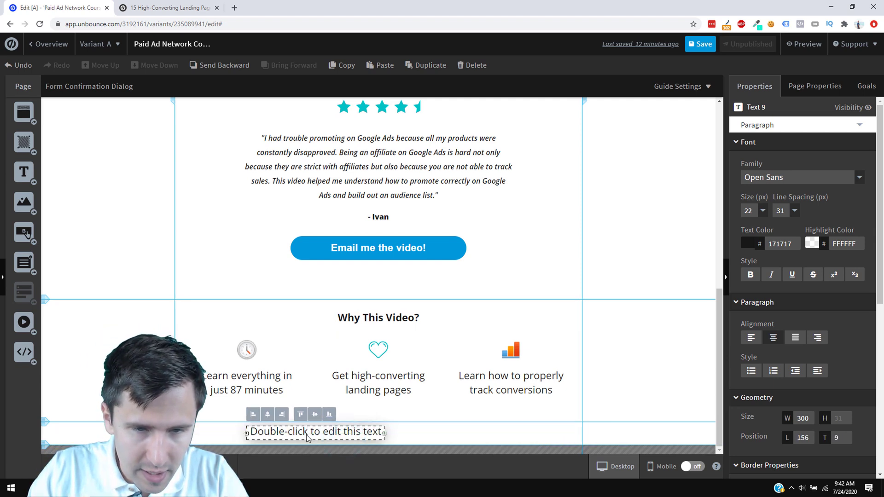
Replace the placeholder with "Copyright @ 2020.", the owner's full name and "All Rights Reserved", and widen the box to about 556 px to fit one line
{"action": "double_click", "coordinate": [307, 437]}
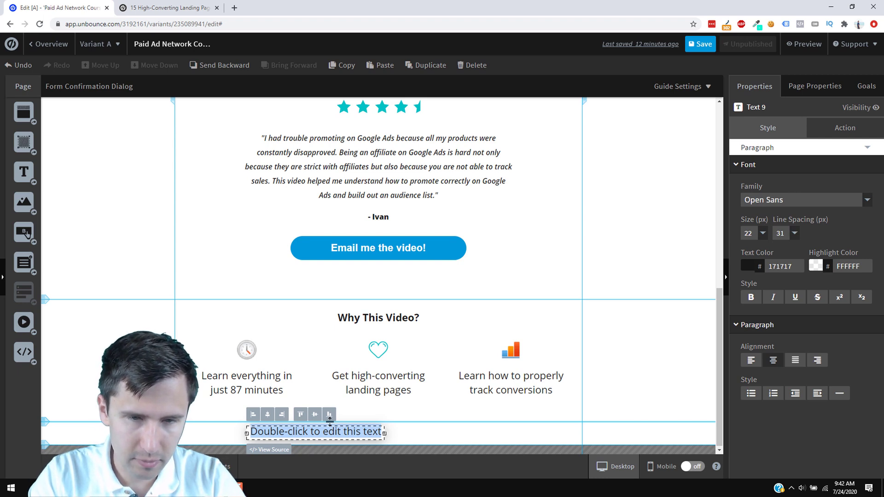
{"action": "type", "text": "Copyright @"}
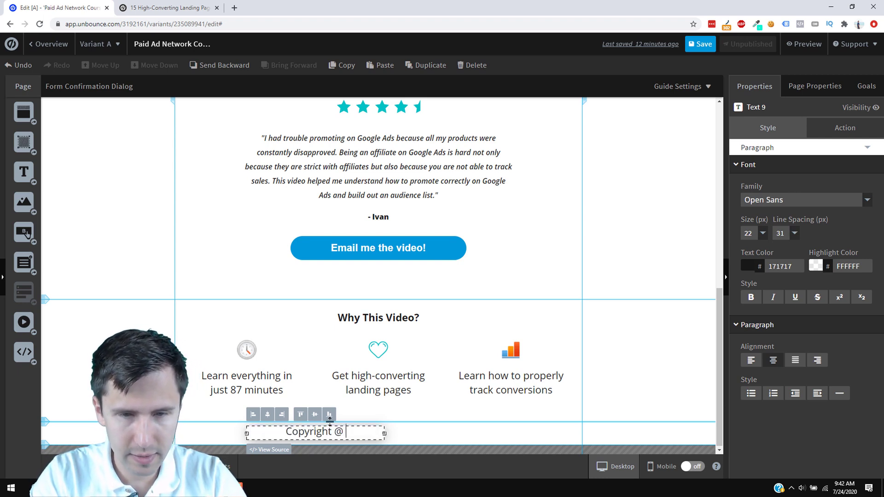
{"action": "type", "text": " 2020. Ivan"}
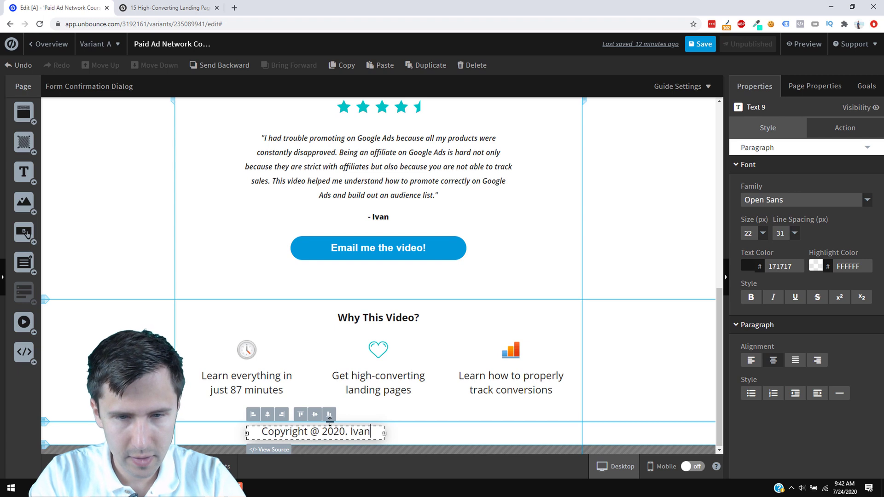
{"action": "type", "text": " Mana. All Rights Reserved"}
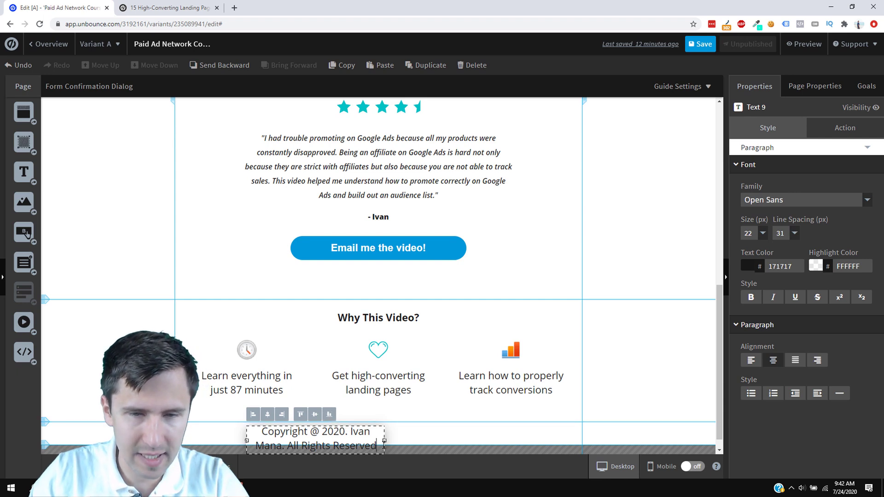
{"action": "left_click_drag", "start_coordinate": [383, 441], "coordinate": [500, 433]}
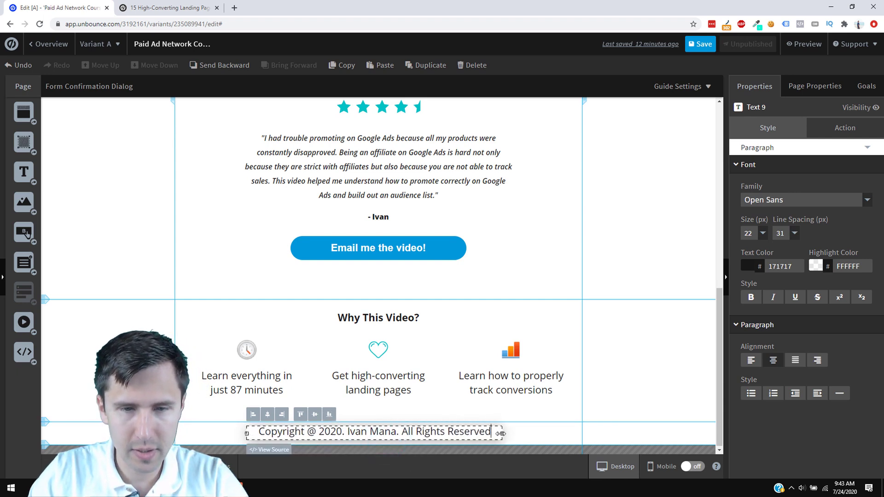
Set the font size of the whole copyright line to 16 px
{"action": "triple_click", "coordinate": [431, 434]}
{"action": "left_click", "coordinate": [765, 233]}
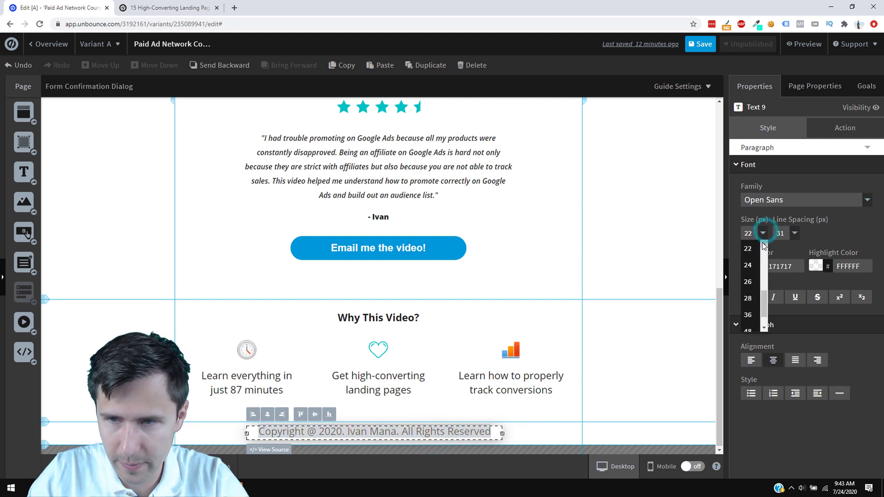
{"action": "left_click", "coordinate": [751, 271]}
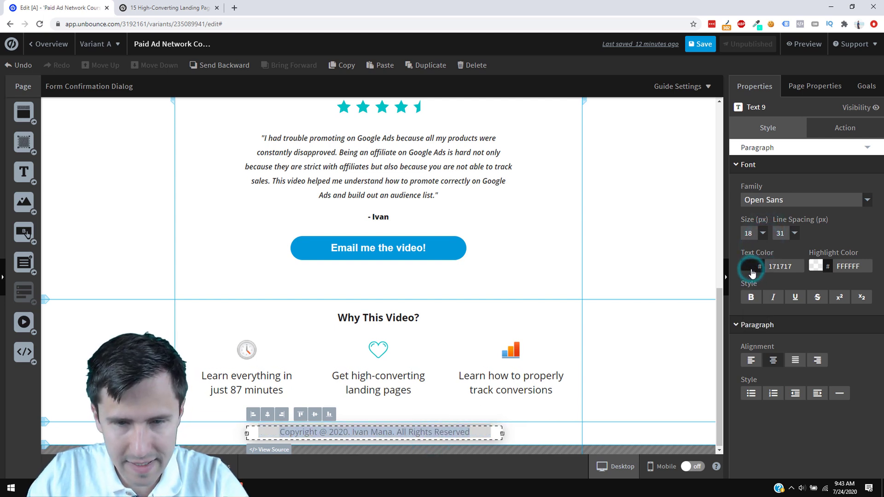
{"action": "left_click", "coordinate": [761, 240]}
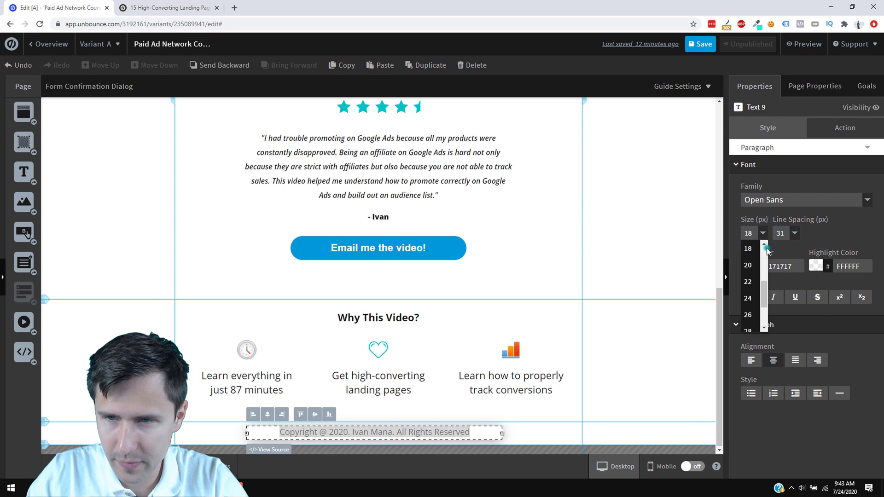
{"action": "scroll", "coordinate": [755, 285], "scroll_direction": "up", "scroll_amount": 3}
{"action": "left_click", "coordinate": [749, 311]}
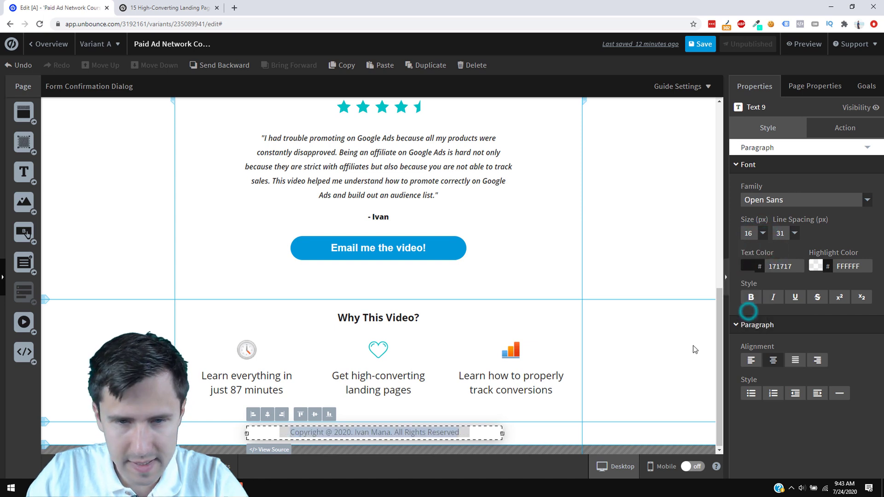
Centre the copyright text box horizontally in the bottom section
{"action": "left_click", "coordinate": [575, 404]}
{"action": "left_click", "coordinate": [413, 436]}
{"action": "left_click_drag", "start_coordinate": [412, 436], "coordinate": [405, 435]}
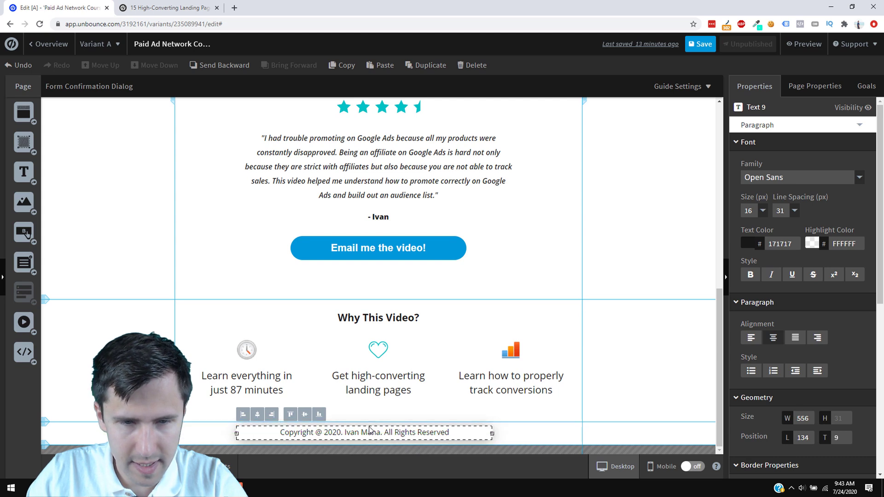
{"action": "left_click", "coordinate": [259, 415]}
{"action": "left_click", "coordinate": [643, 408]}
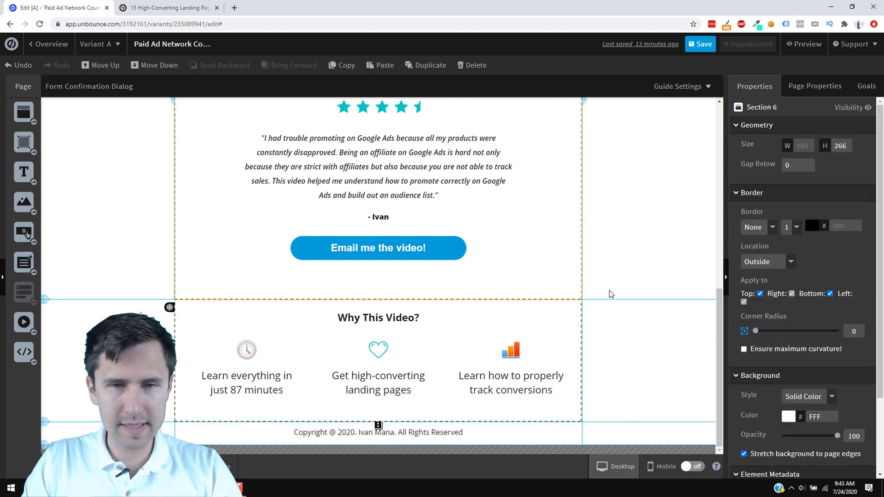
Copy the background colour code of the "What you'll learn" section
{"action": "scroll", "coordinate": [610, 316], "scroll_direction": "up", "scroll_amount": 5}
{"action": "scroll", "coordinate": [610, 316], "scroll_direction": "down", "scroll_amount": 5}
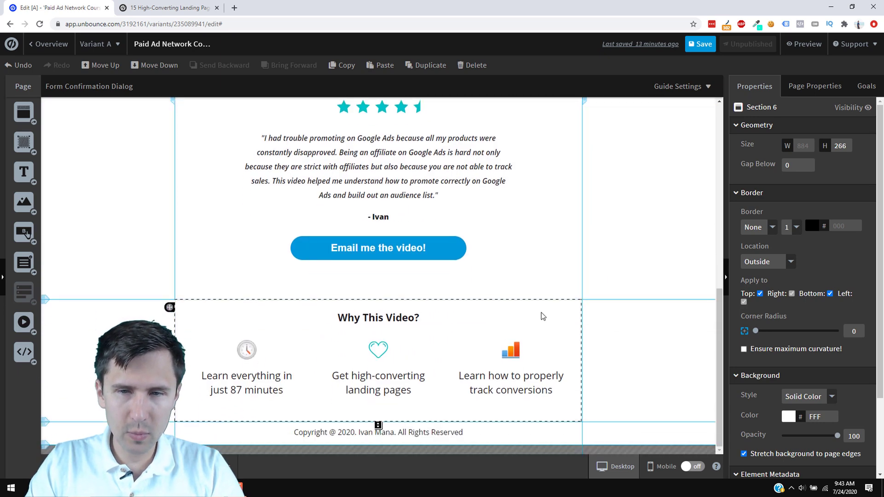
{"action": "scroll", "coordinate": [555, 285], "scroll_direction": "up", "scroll_amount": 5}
{"action": "left_click", "coordinate": [562, 146]}
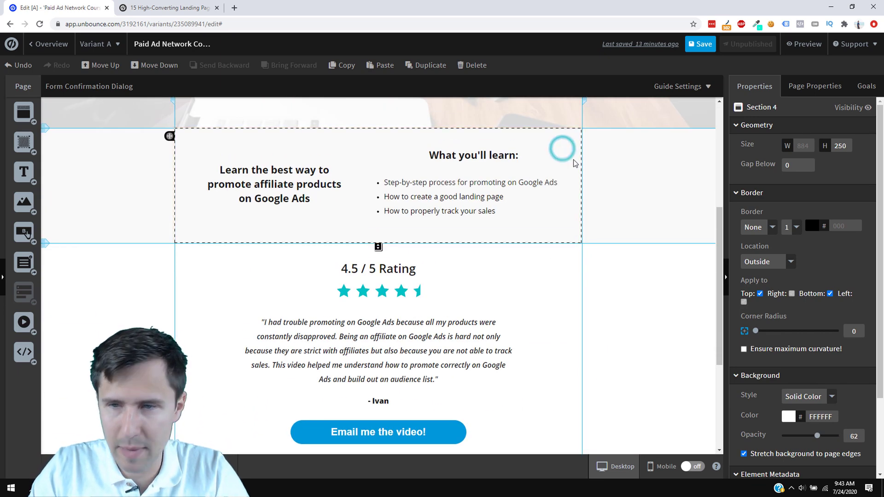
{"action": "right_click", "coordinate": [814, 417]}
{"action": "left_click", "coordinate": [770, 281]}
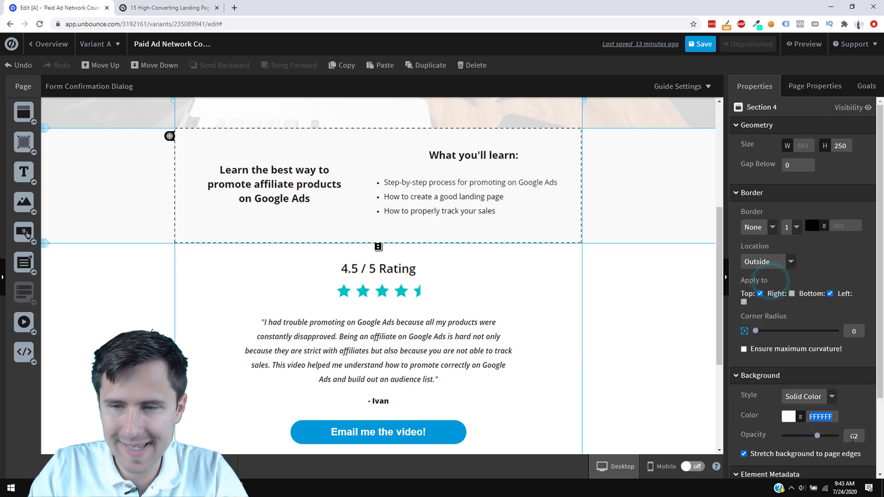
Give the "Why This Video?" section the background colour FFFFFF with an opacity of 62
{"action": "scroll", "coordinate": [649, 396], "scroll_direction": "down", "scroll_amount": 5}
{"action": "left_click", "coordinate": [563, 314]}
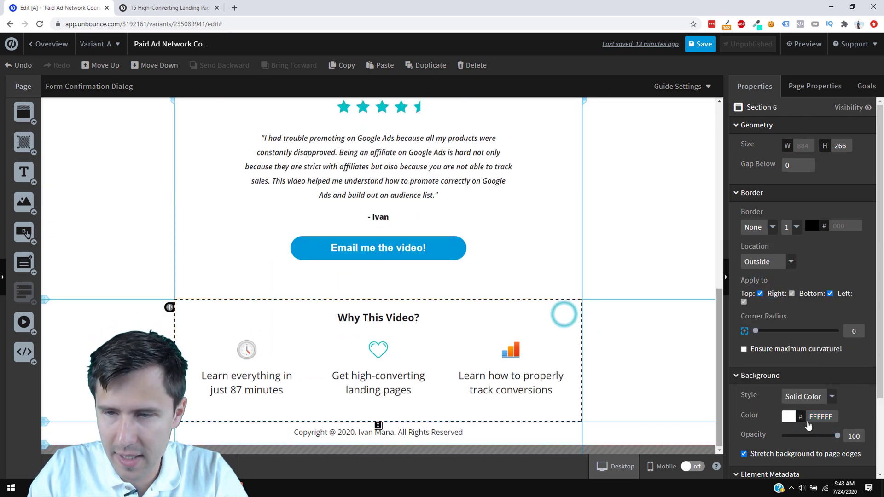
{"action": "left_click", "coordinate": [819, 417]}
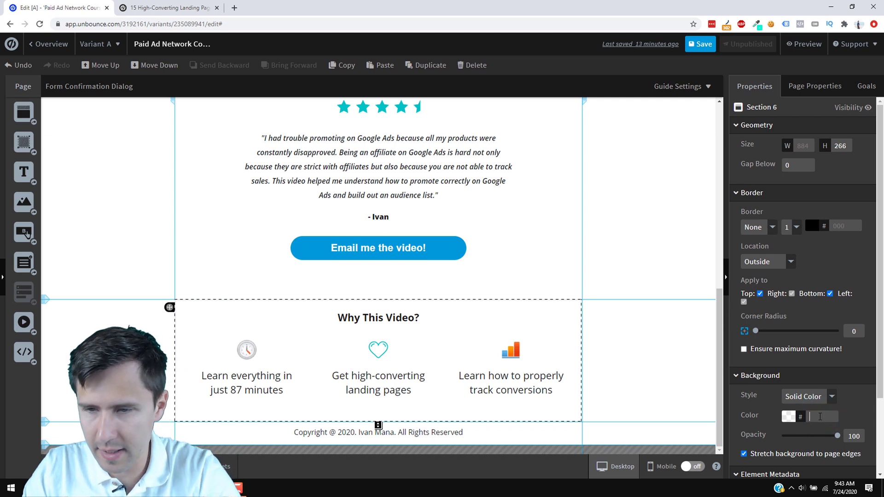
{"action": "right_click", "coordinate": [821, 417]}
{"action": "left_click", "coordinate": [771, 312]}
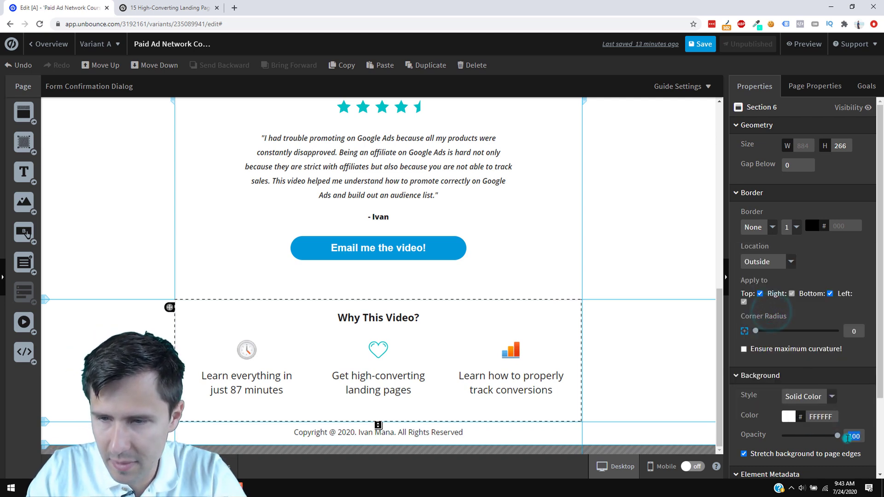
{"action": "type", "text": "62"}
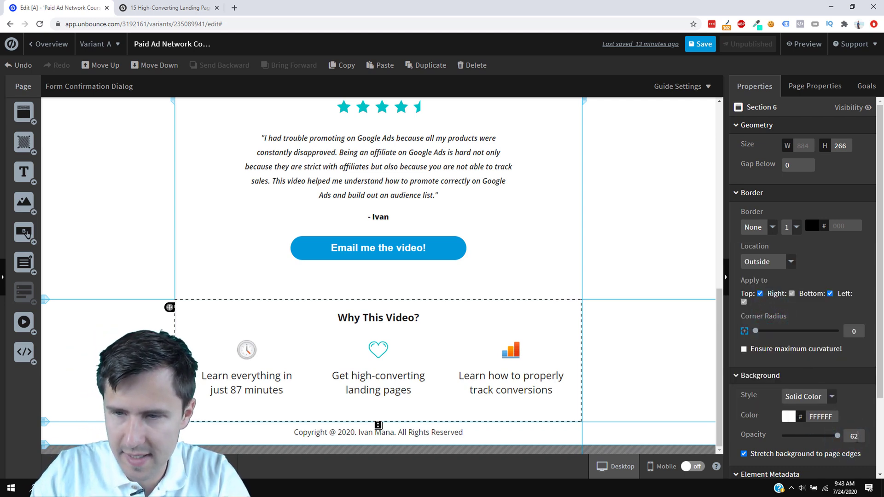
Review the section backgrounds across the whole page, from the copyright footer up to the headline and form
{"action": "scroll", "coordinate": [590, 247], "scroll_direction": "up", "scroll_amount": 5}
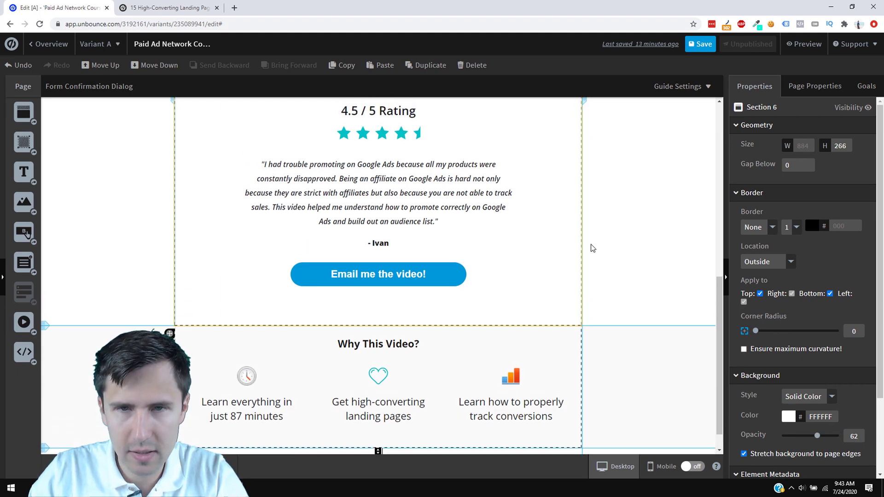
{"action": "left_click", "coordinate": [557, 191]}
{"action": "scroll", "coordinate": [561, 313], "scroll_direction": "down", "scroll_amount": 5}
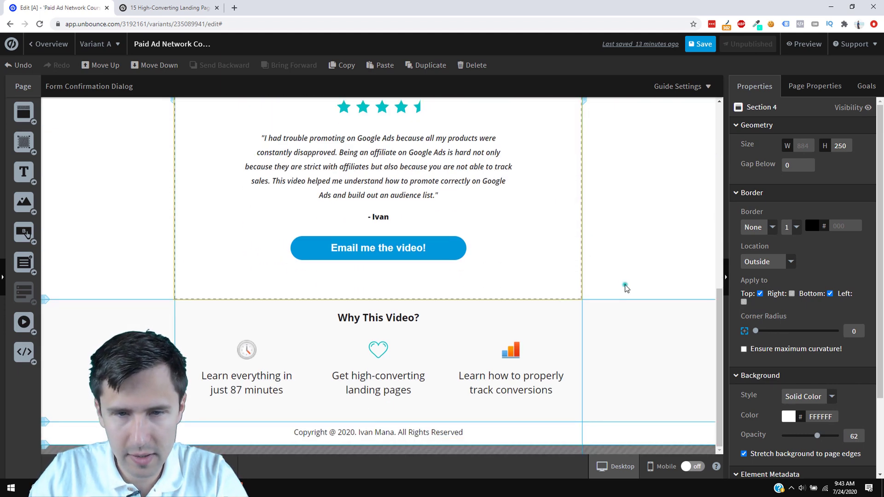
{"action": "left_click", "coordinate": [626, 285]}
{"action": "scroll", "coordinate": [624, 385], "scroll_direction": "up", "scroll_amount": 9}
{"action": "scroll", "coordinate": [614, 383], "scroll_direction": "down", "scroll_amount": 9}
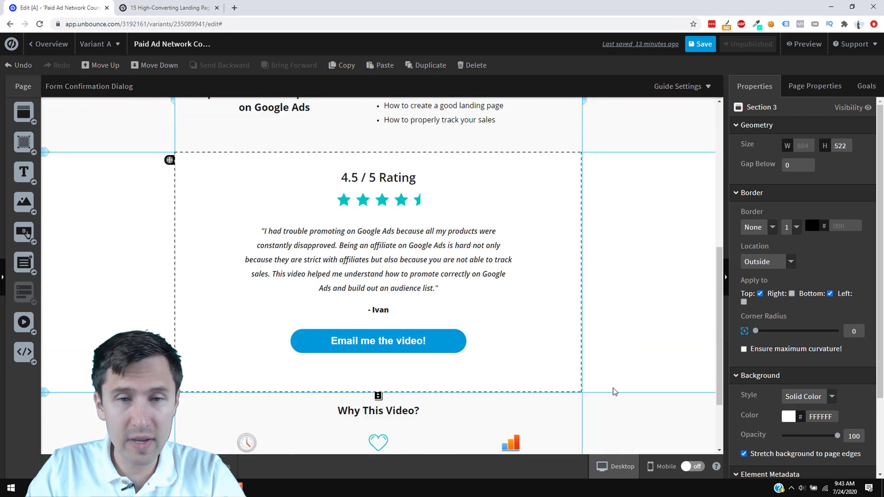
{"action": "scroll", "coordinate": [587, 407], "scroll_direction": "up", "scroll_amount": 9}
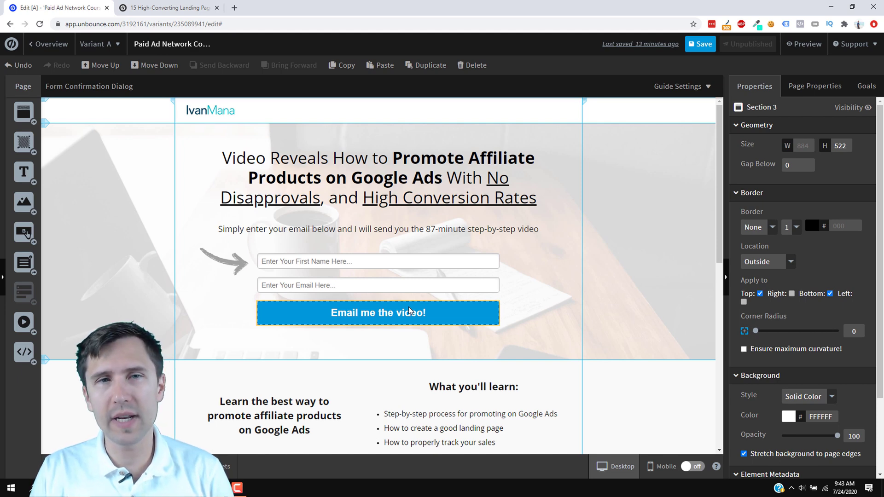
Open YouTube in a new browser tab and search for "unbounce domain"
{"action": "left_click", "coordinate": [236, 7]}
{"action": "type", "text": "youtu"}
{"action": "key", "text": "Return"}
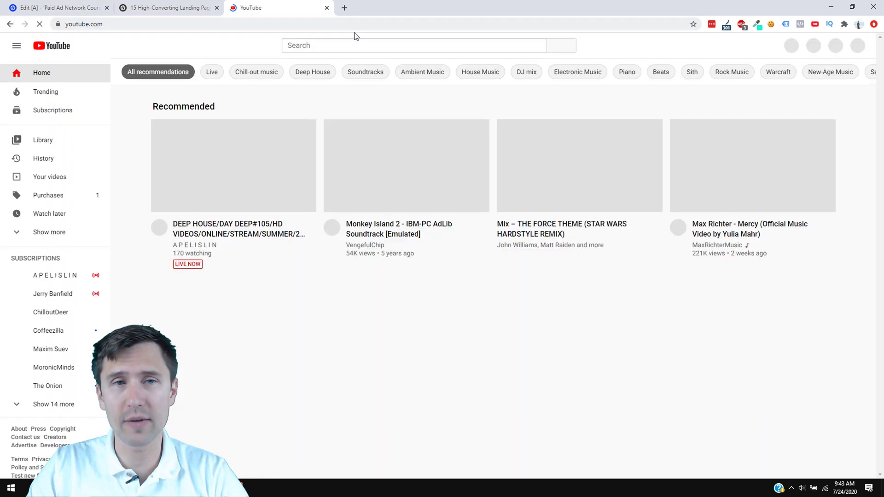
{"action": "left_click", "coordinate": [316, 44]}
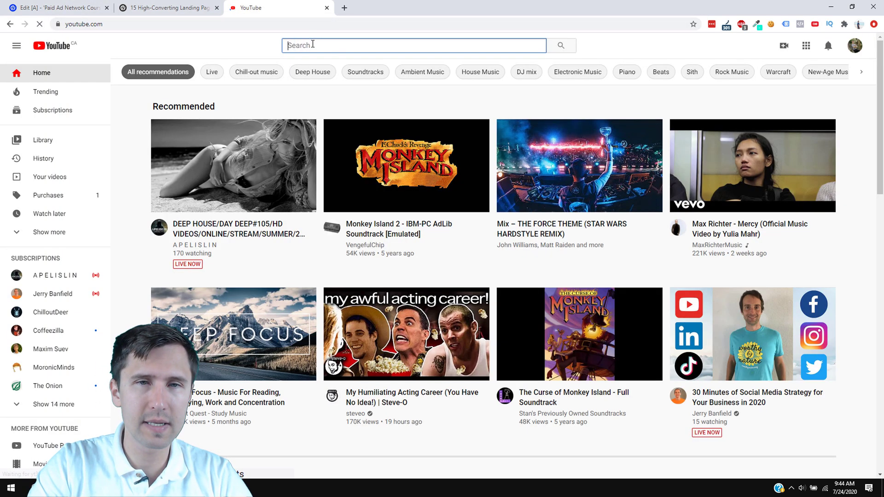
{"action": "type", "text": "unbounce domain"}
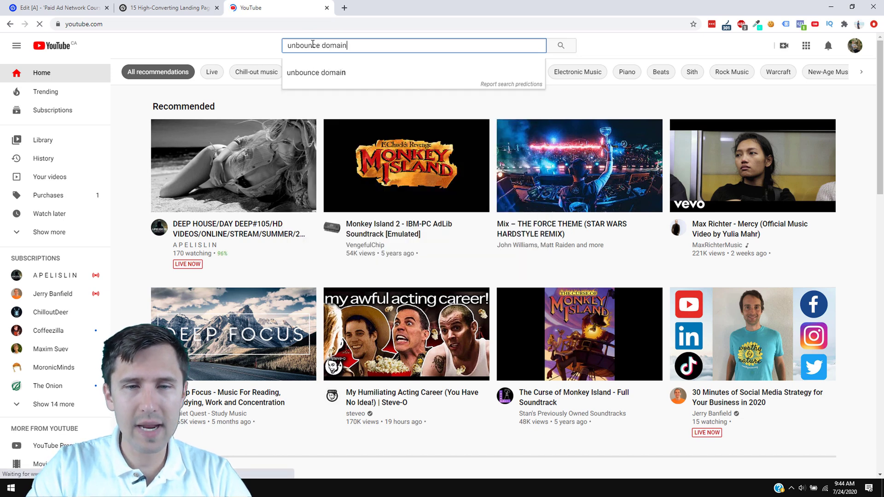
{"action": "key", "text": "Return"}
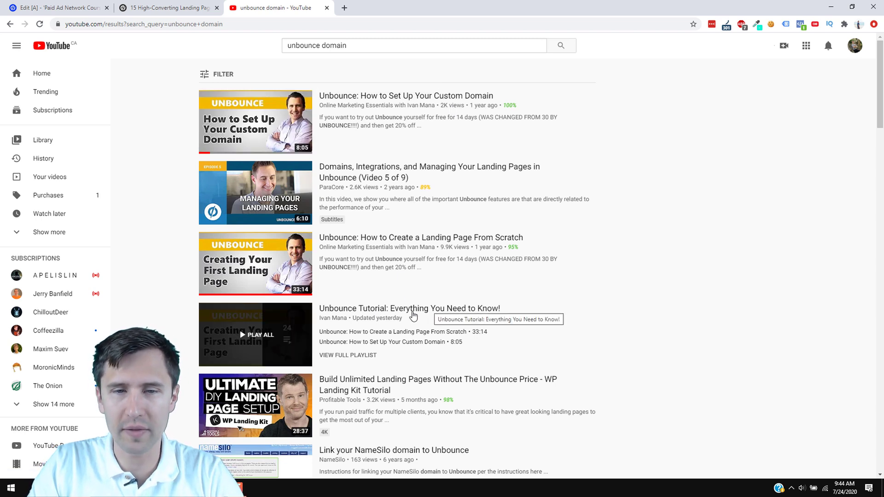
Search YouTube for "unbounce favicon" and for "unbounce getresponse"
{"action": "double_click", "coordinate": [366, 48]}
{"action": "type", "text": "favicon"}
{"action": "key", "text": "Return"}
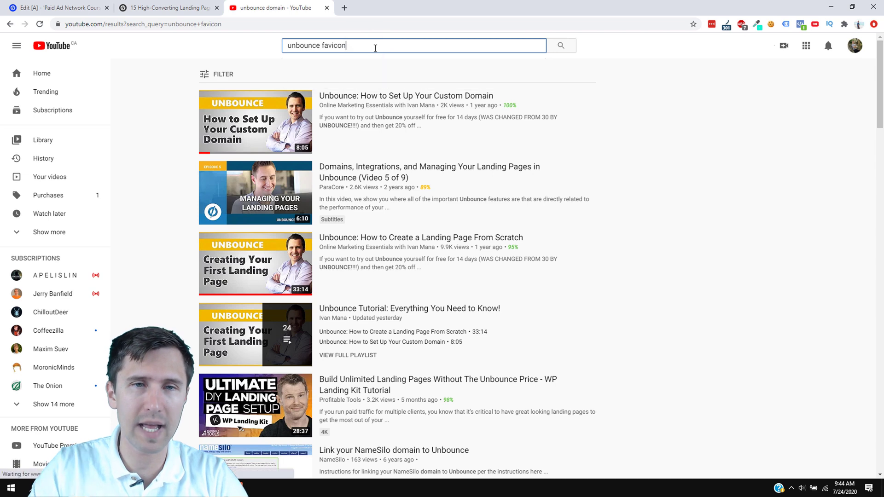
{"action": "double_click", "coordinate": [375, 45]}
{"action": "type", "text": "get"}
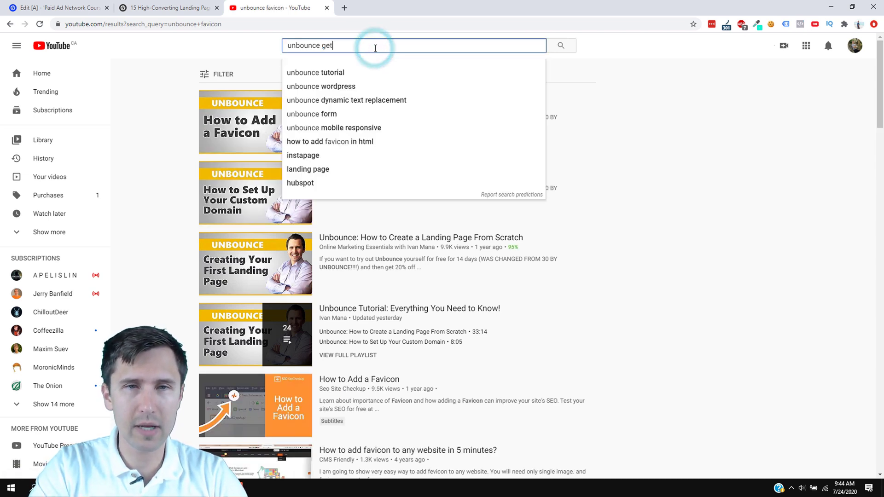
{"action": "type", "text": "response"}
{"action": "key", "text": "Return"}
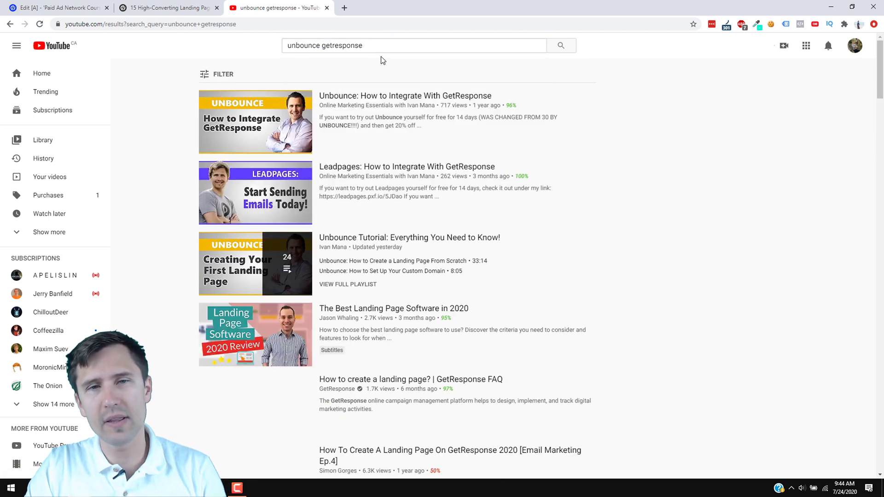
Return to the Unbounce editor, save the landing page and look through its desktop preview
{"action": "left_click", "coordinate": [69, 7]}
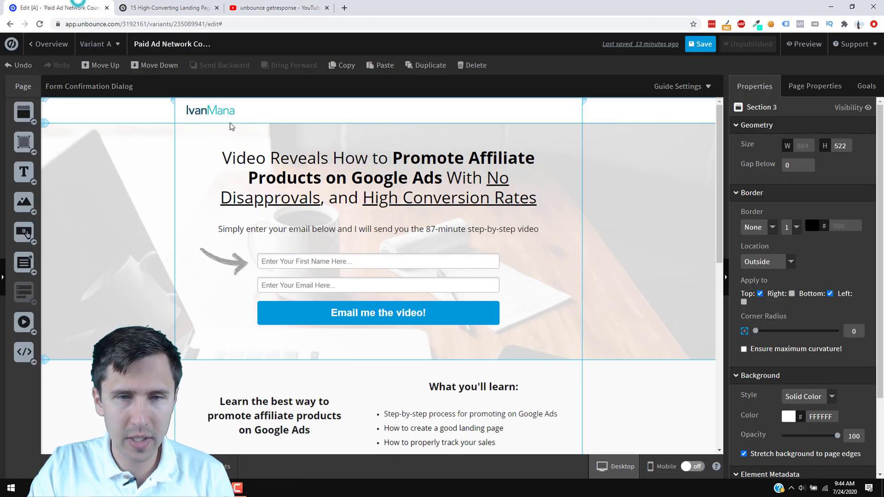
{"action": "left_click", "coordinate": [701, 49]}
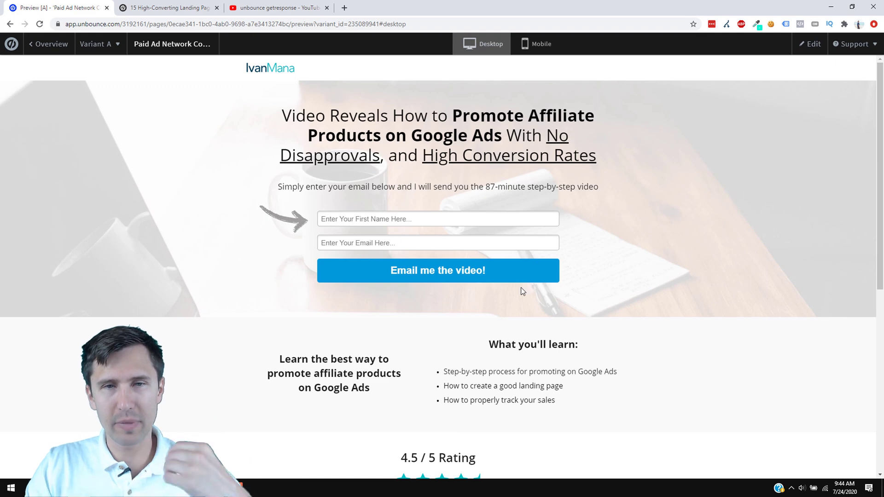
{"action": "scroll", "coordinate": [521, 289], "scroll_direction": "down", "scroll_amount": 1}
{"action": "scroll", "coordinate": [521, 290], "scroll_direction": "down", "scroll_amount": 6}
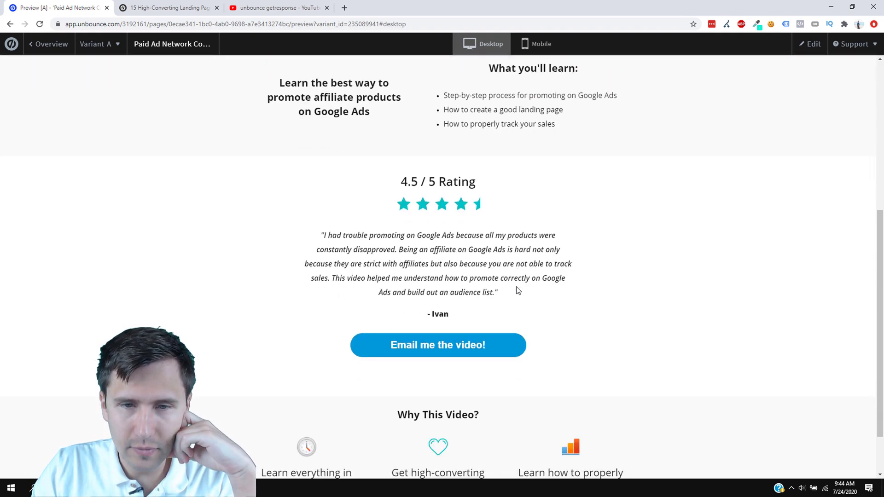
{"action": "scroll", "coordinate": [421, 406], "scroll_direction": "up", "scroll_amount": 7}
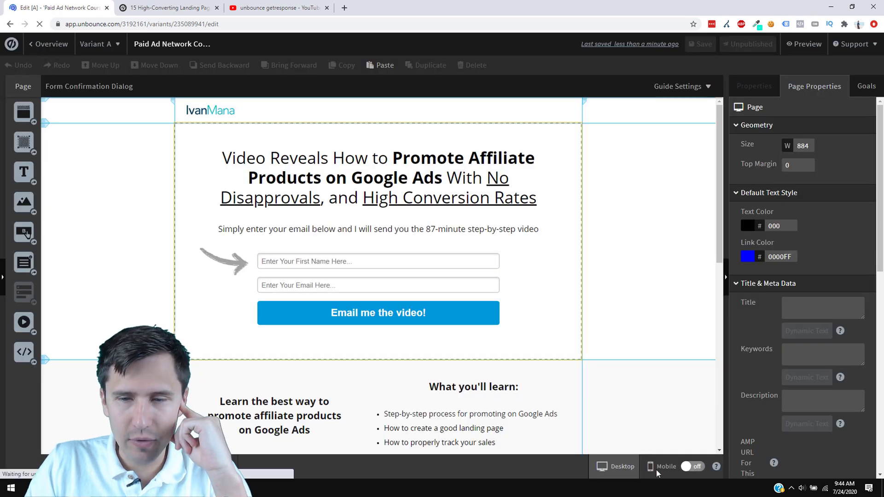
Turn on the page's mobile version, and save the page from the desktop layout
{"action": "left_click", "coordinate": [658, 470]}
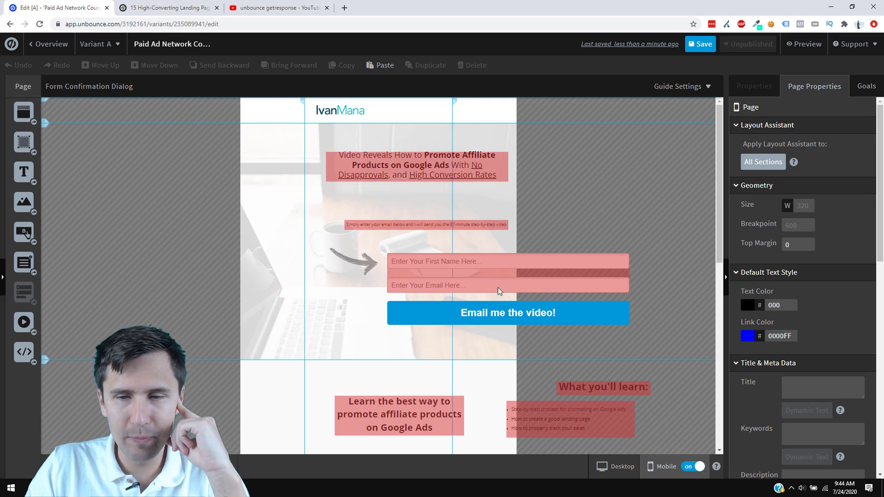
{"action": "left_click", "coordinate": [625, 466]}
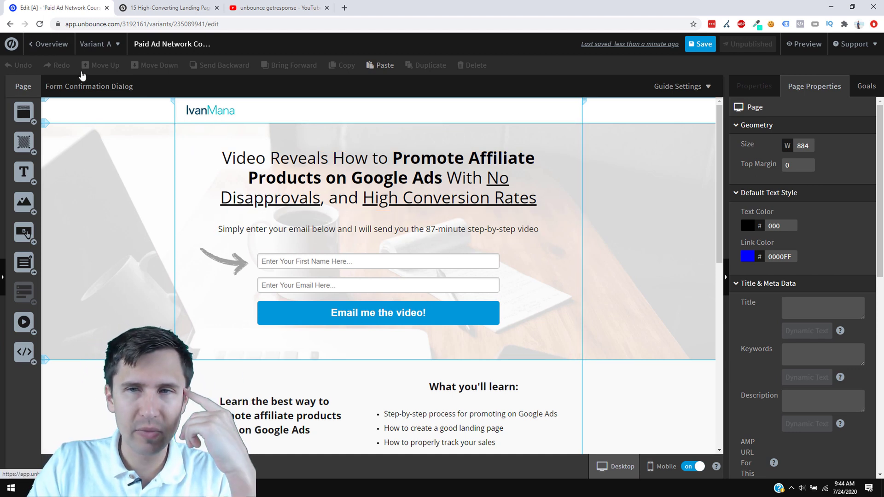
{"action": "left_click", "coordinate": [700, 44]}
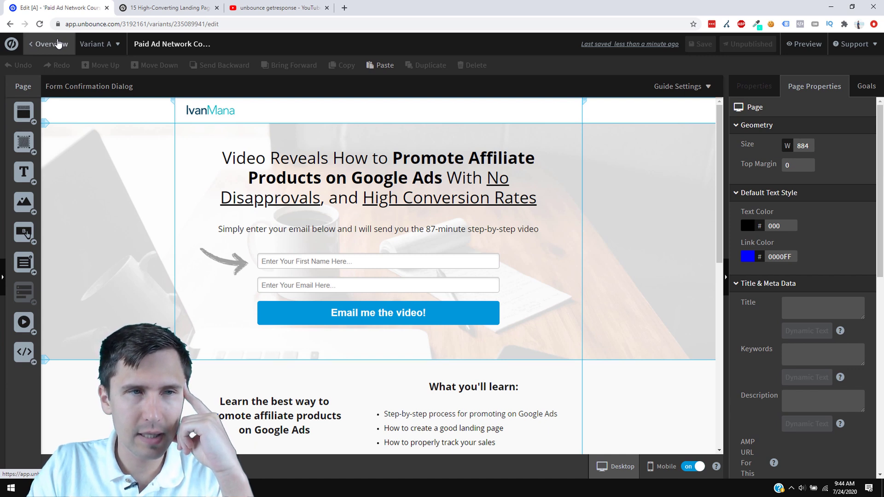
Go to the page overview and change the domain in the page's URL to unbouncepages.com
{"action": "left_click", "coordinate": [54, 43]}
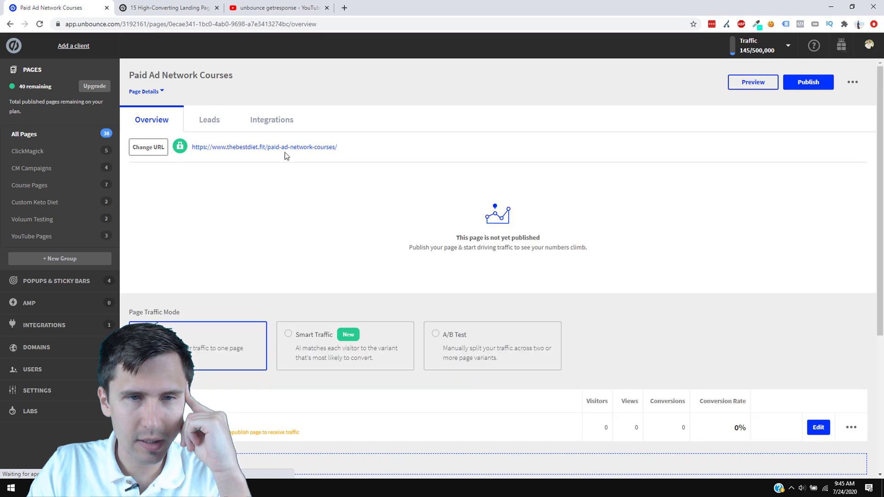
{"action": "left_click", "coordinate": [819, 85]}
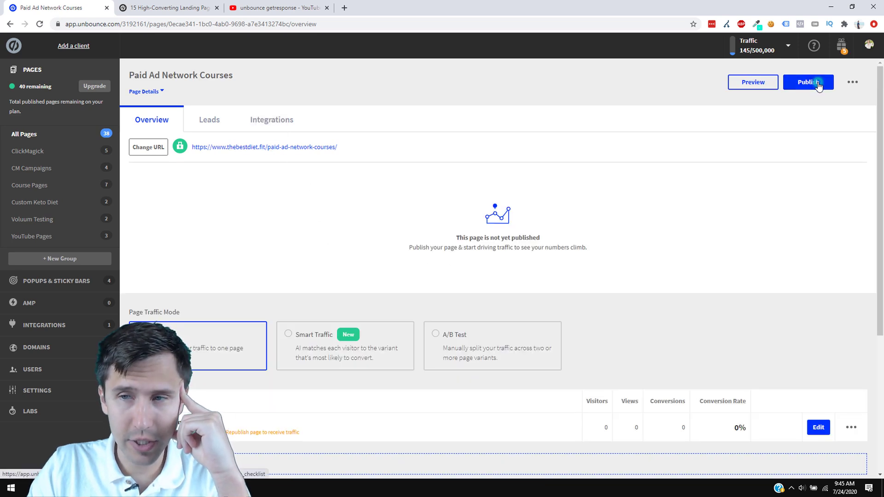
{"action": "left_click", "coordinate": [504, 370]}
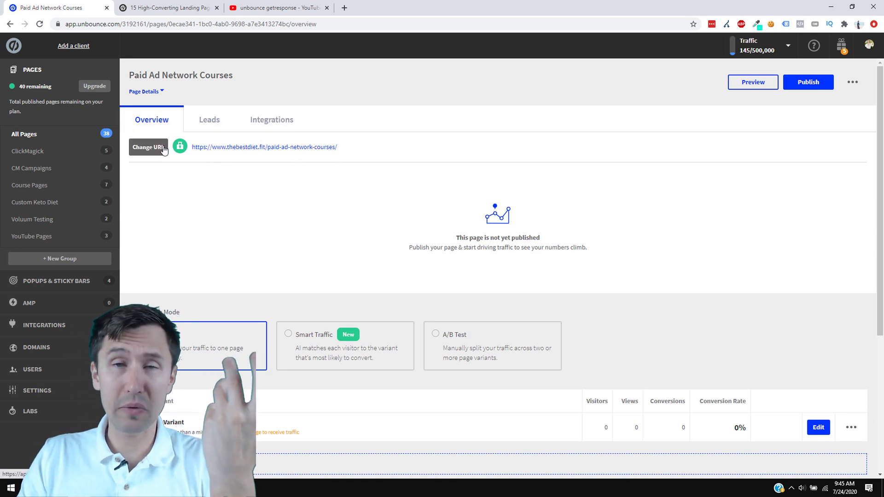
{"action": "left_click", "coordinate": [148, 147]}
{"action": "left_click", "coordinate": [380, 262]}
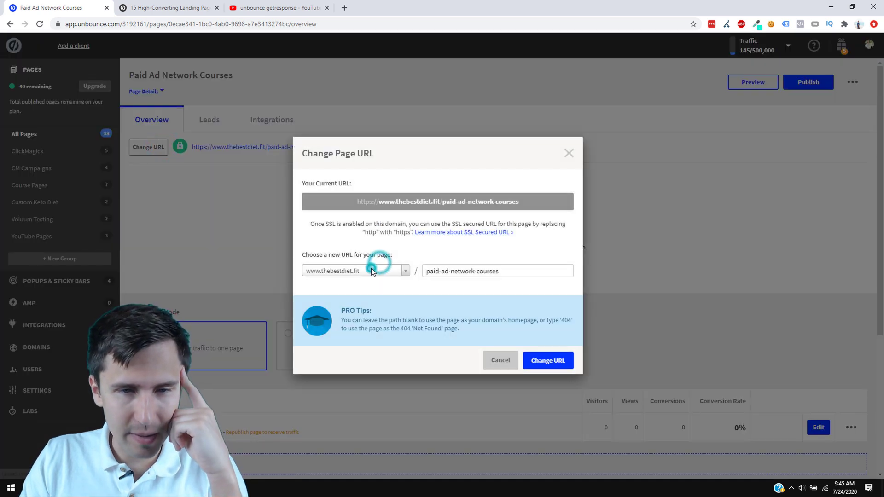
{"action": "scroll", "coordinate": [364, 336], "scroll_direction": "down", "scroll_amount": 5}
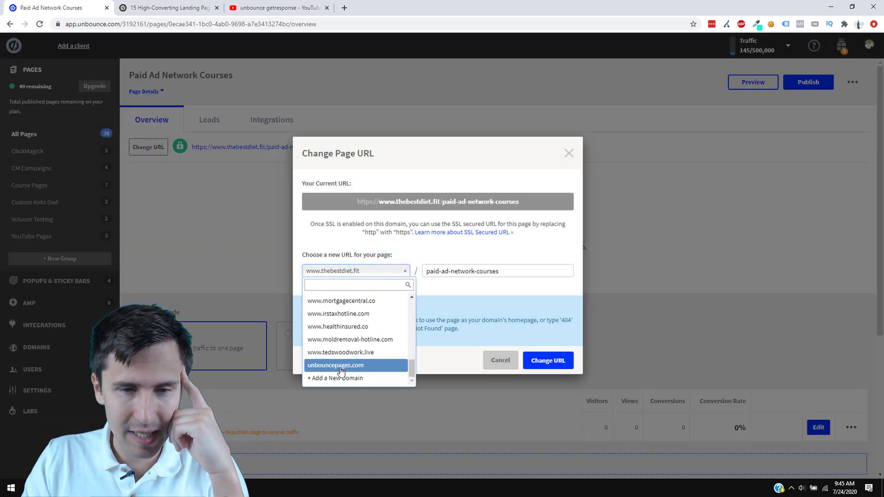
{"action": "left_click", "coordinate": [341, 368]}
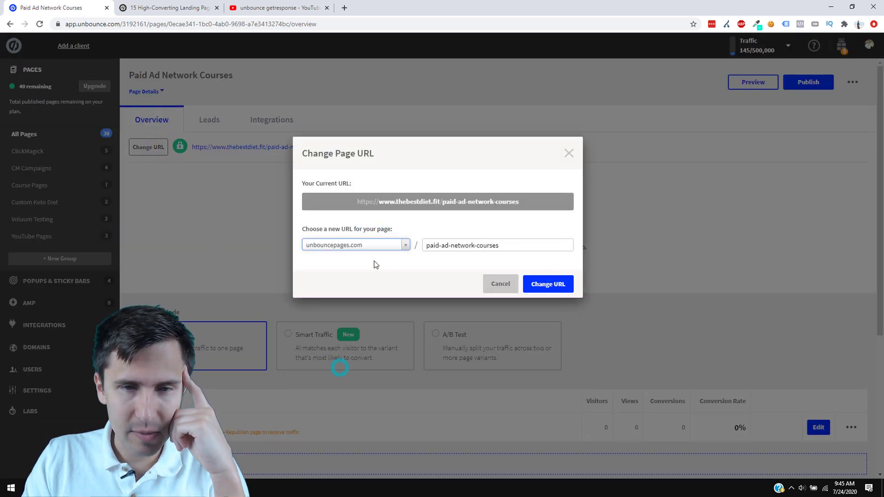
{"action": "left_click", "coordinate": [553, 284]}
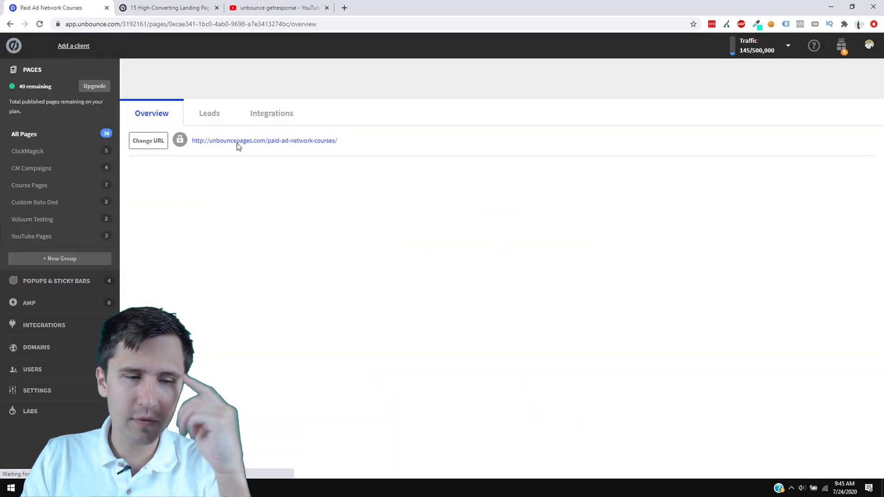
Publish the Paid Ad Network Courses page and open its live URL in a new browser tab
{"action": "left_click", "coordinate": [814, 82]}
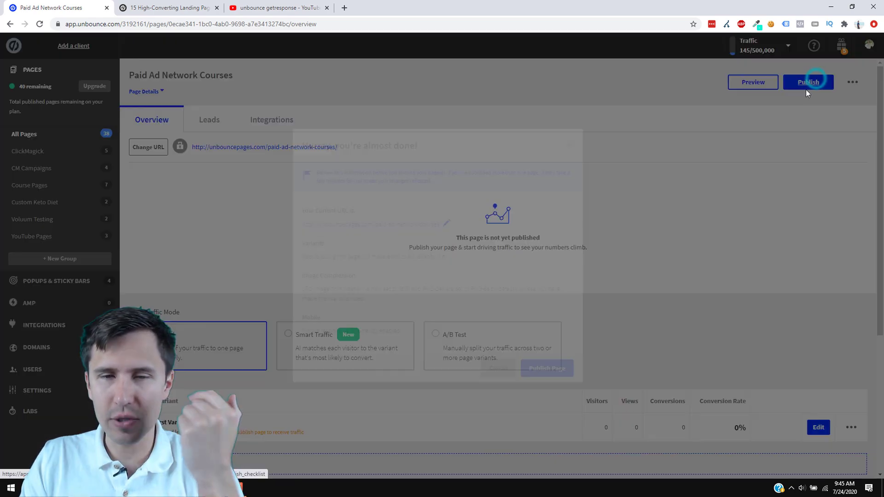
{"action": "left_click", "coordinate": [558, 367]}
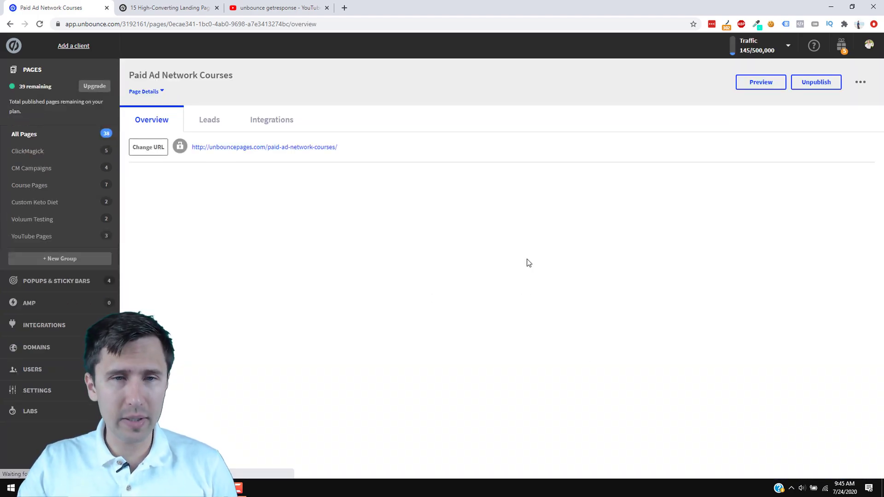
{"action": "right_click", "coordinate": [281, 147]}
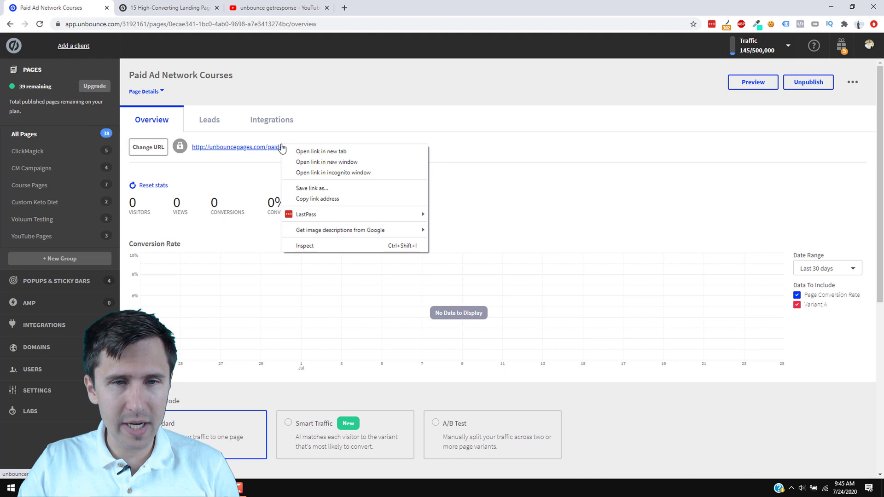
{"action": "left_click", "coordinate": [304, 152]}
{"action": "left_click", "coordinate": [185, 7]}
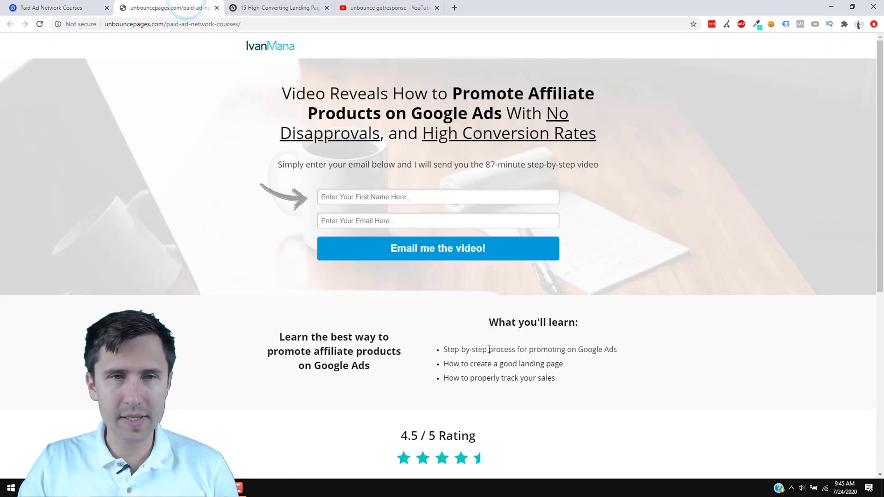
Look through the live landing page from the headline and form down to the "Why This Video?" section
{"action": "scroll", "coordinate": [384, 232], "scroll_direction": "down", "scroll_amount": 6}
{"action": "scroll", "coordinate": [318, 328], "scroll_direction": "up", "scroll_amount": 6}
{"action": "scroll", "coordinate": [322, 327], "scroll_direction": "down", "scroll_amount": 6}
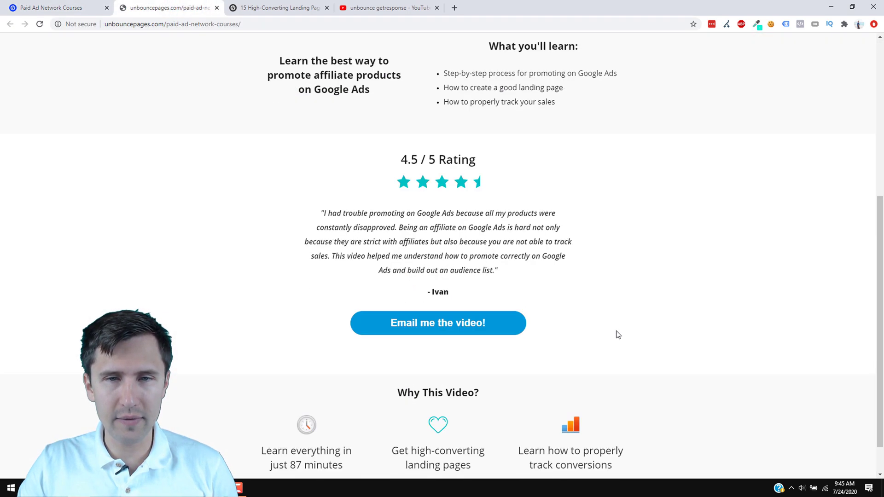
{"action": "scroll", "coordinate": [618, 335], "scroll_direction": "down", "scroll_amount": 1}
{"action": "scroll", "coordinate": [504, 363], "scroll_direction": "up", "scroll_amount": 7}
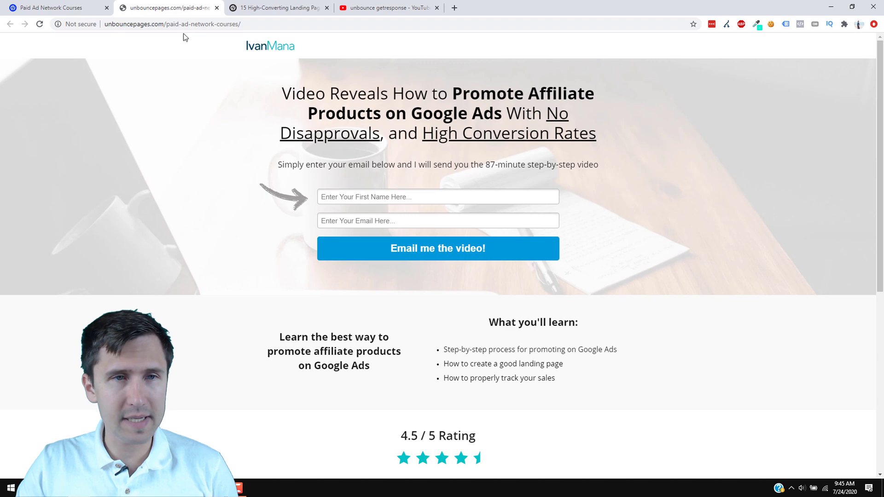
Close the live page and open the First Variant for editing from the page overview
{"action": "left_click", "coordinate": [216, 9]}
{"action": "scroll", "coordinate": [681, 369], "scroll_direction": "down", "scroll_amount": 5}
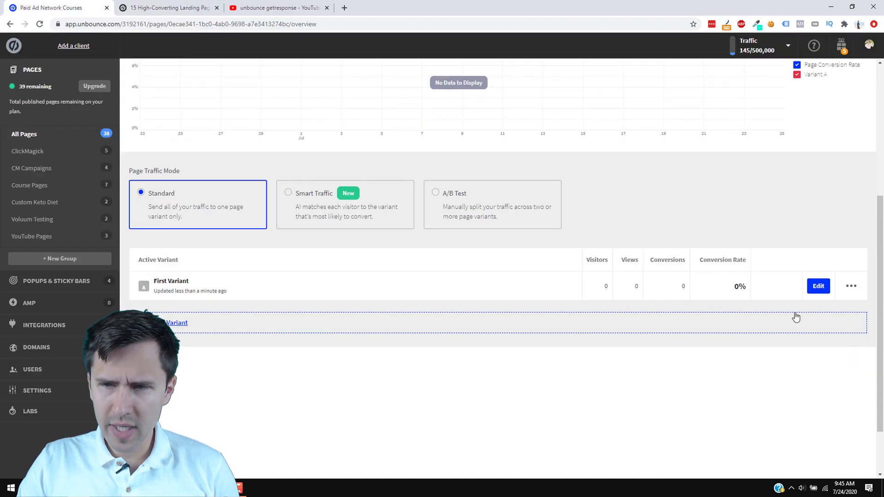
{"action": "left_click", "coordinate": [811, 286]}
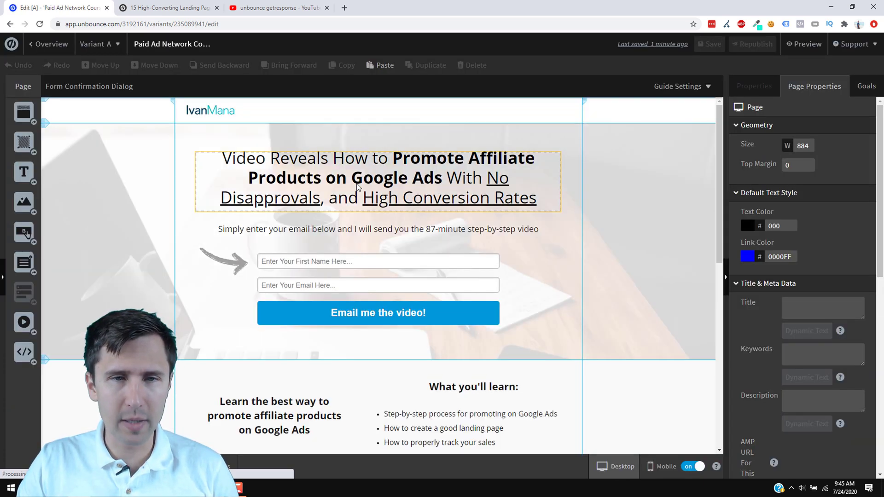
Make the headline phrase "Promote Affiliate Products on Google Ads" dynamic text with the URL parameter keyword and Title Case style
{"action": "left_click", "coordinate": [358, 186]}
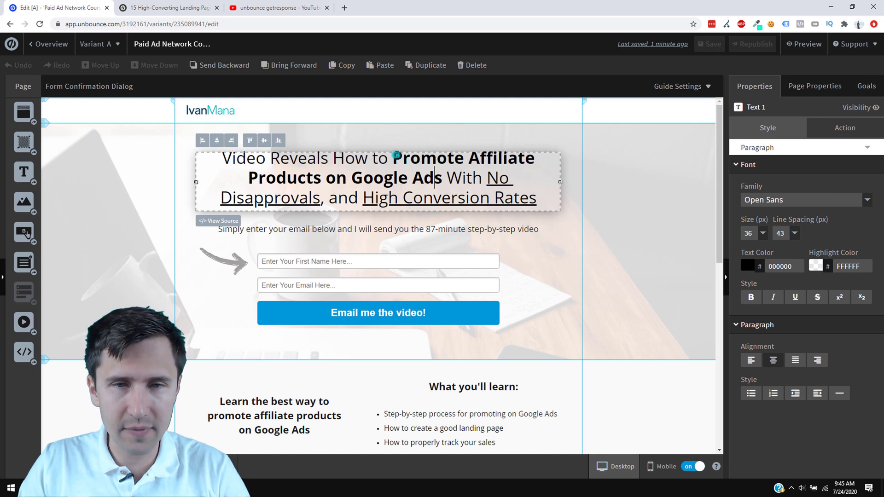
{"action": "left_click_drag", "start_coordinate": [393, 159], "coordinate": [438, 182]}
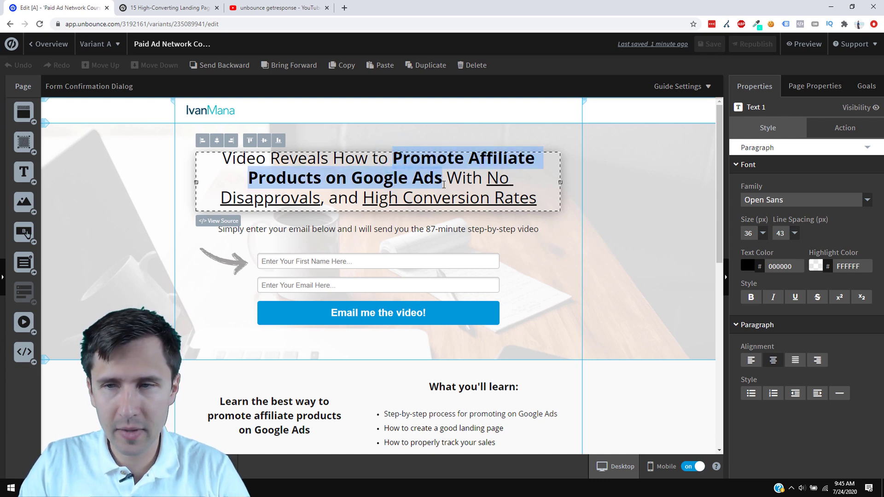
{"action": "left_click", "coordinate": [842, 129]}
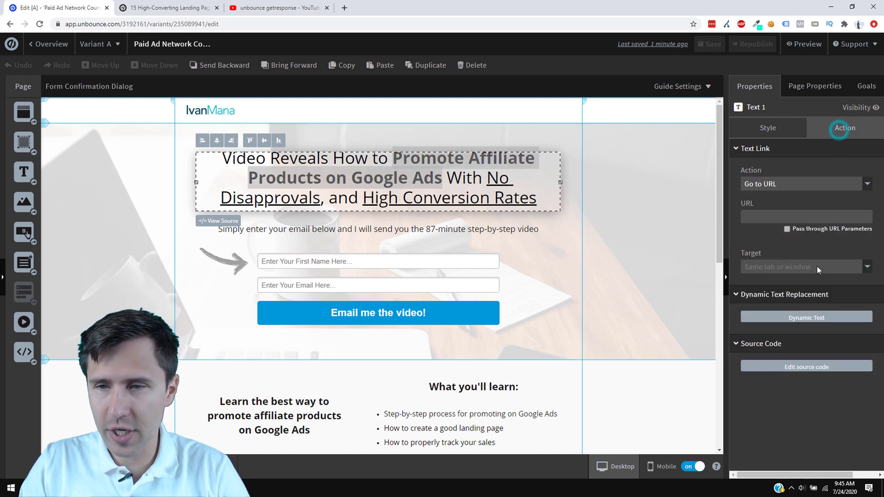
{"action": "left_click", "coordinate": [792, 317]}
{"action": "left_click", "coordinate": [389, 191]}
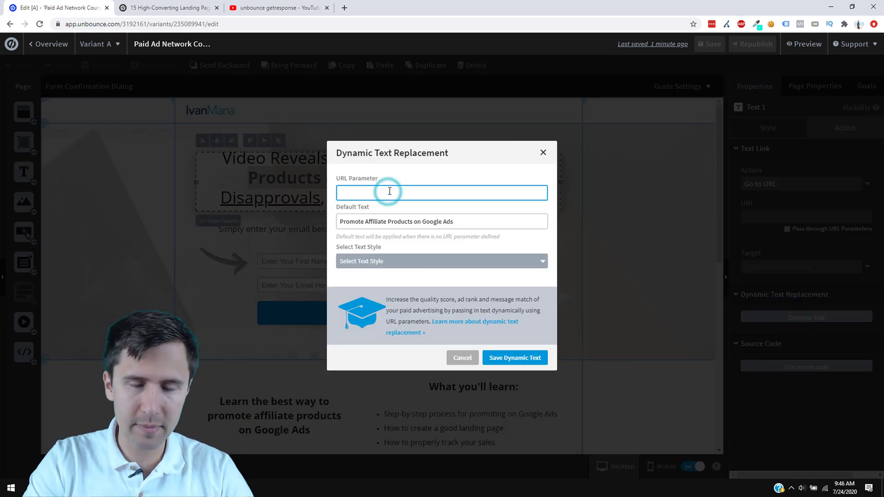
{"action": "type", "text": "keyword"}
{"action": "left_click", "coordinate": [381, 262]}
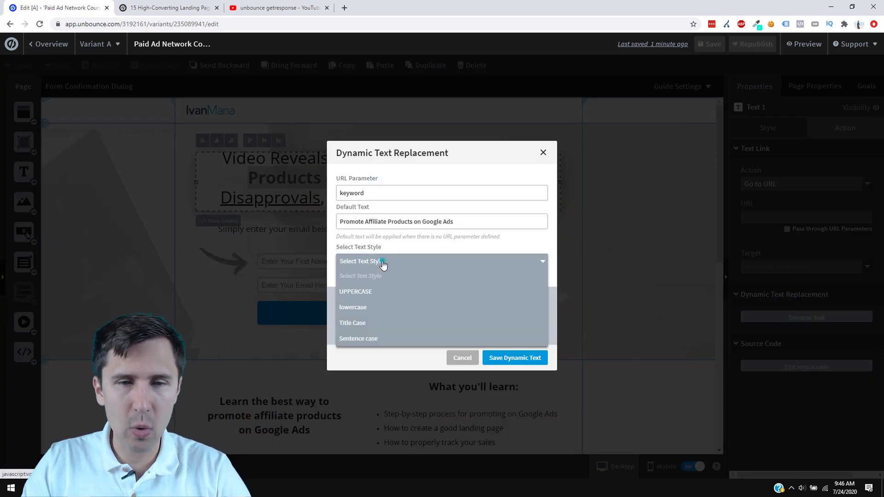
{"action": "left_click", "coordinate": [364, 325]}
{"action": "left_click", "coordinate": [543, 358]}
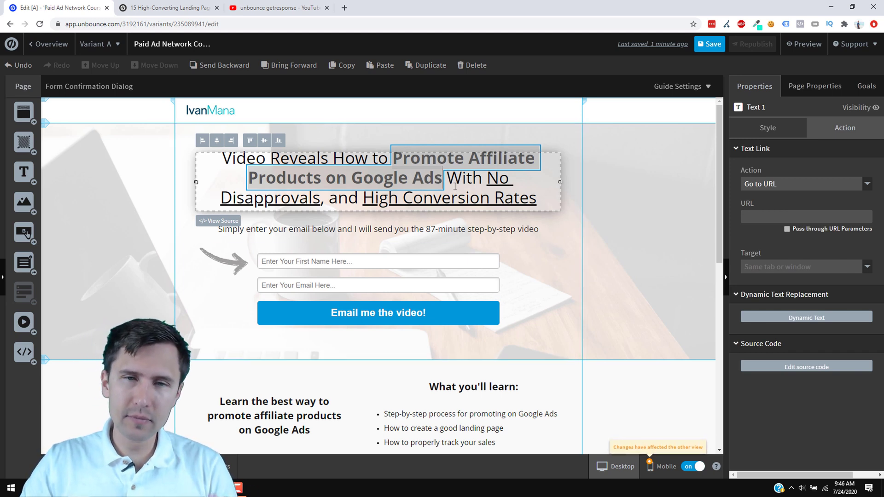
{"action": "left_click", "coordinate": [506, 251]}
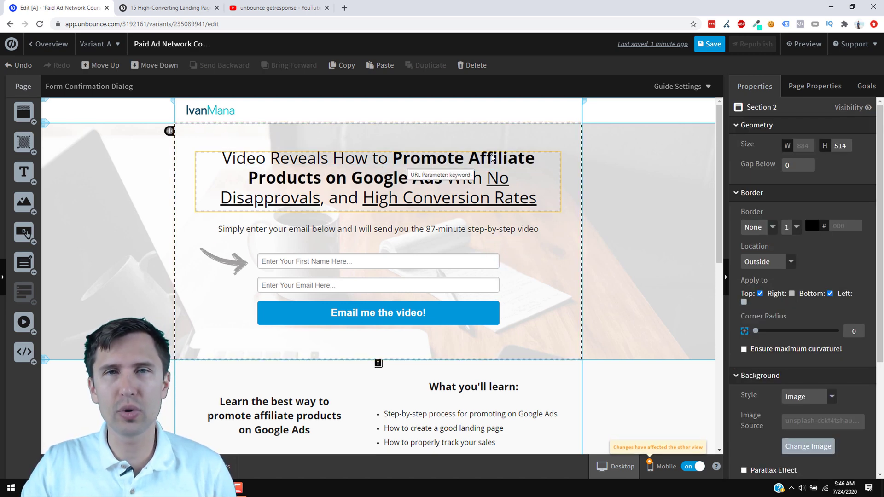